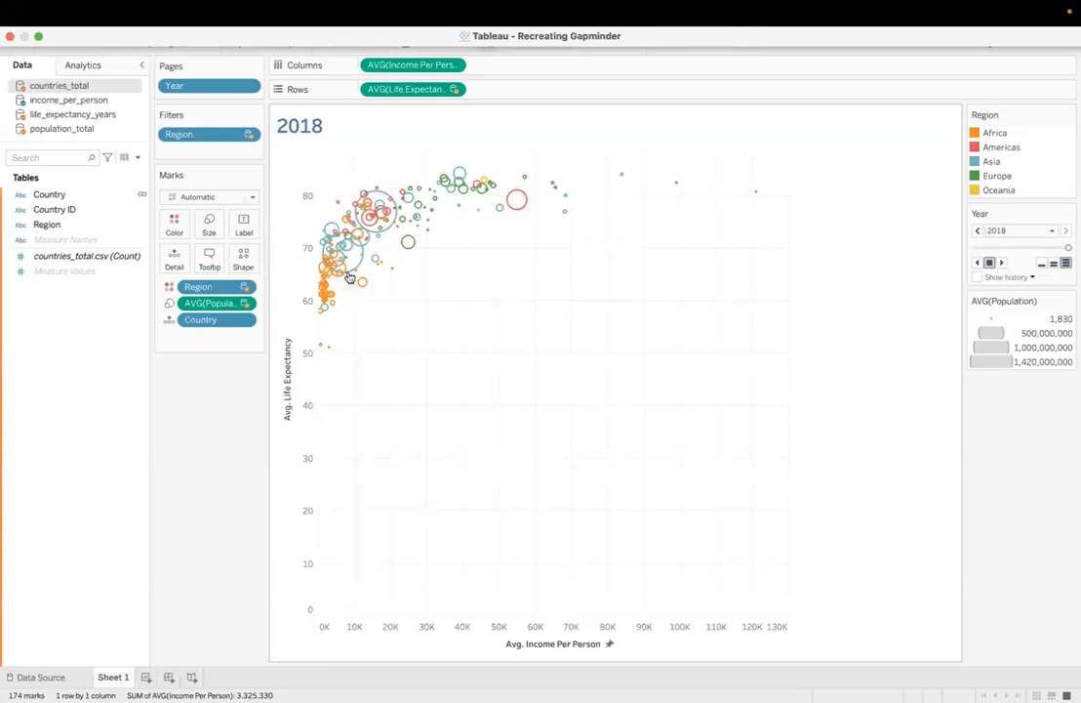
# Step: Review the fields of the countries_total, income_per_person, life_expectancy_years and population_total data sources
pyautogui.click(70, 101)
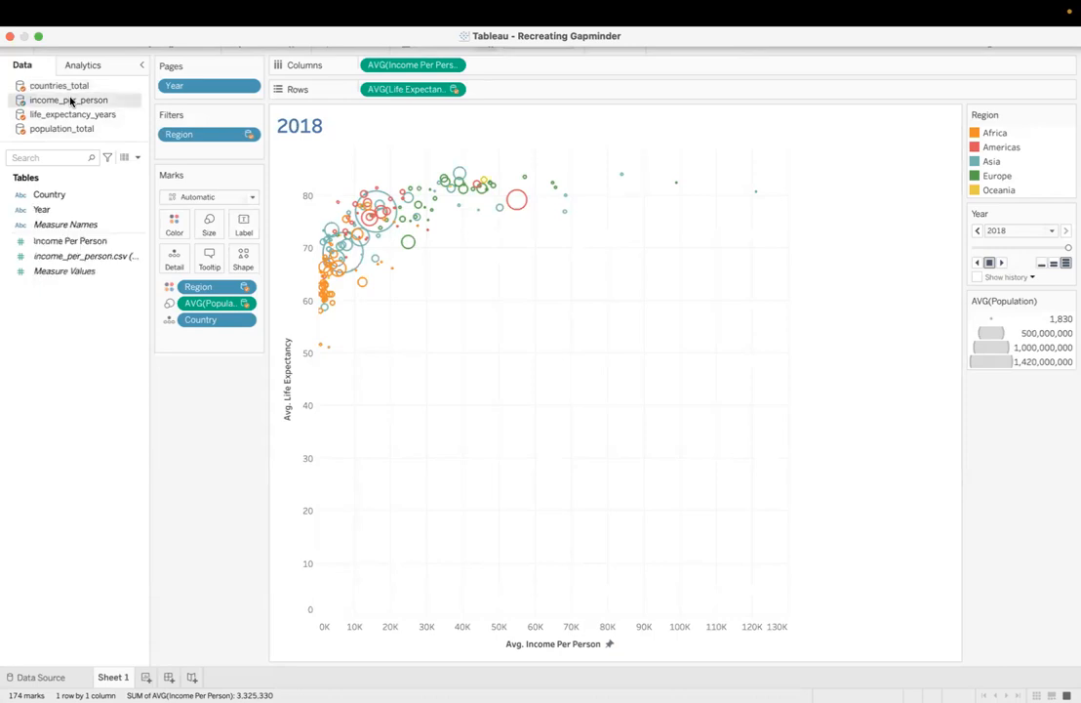
pyautogui.click(67, 113)
pyautogui.click(64, 127)
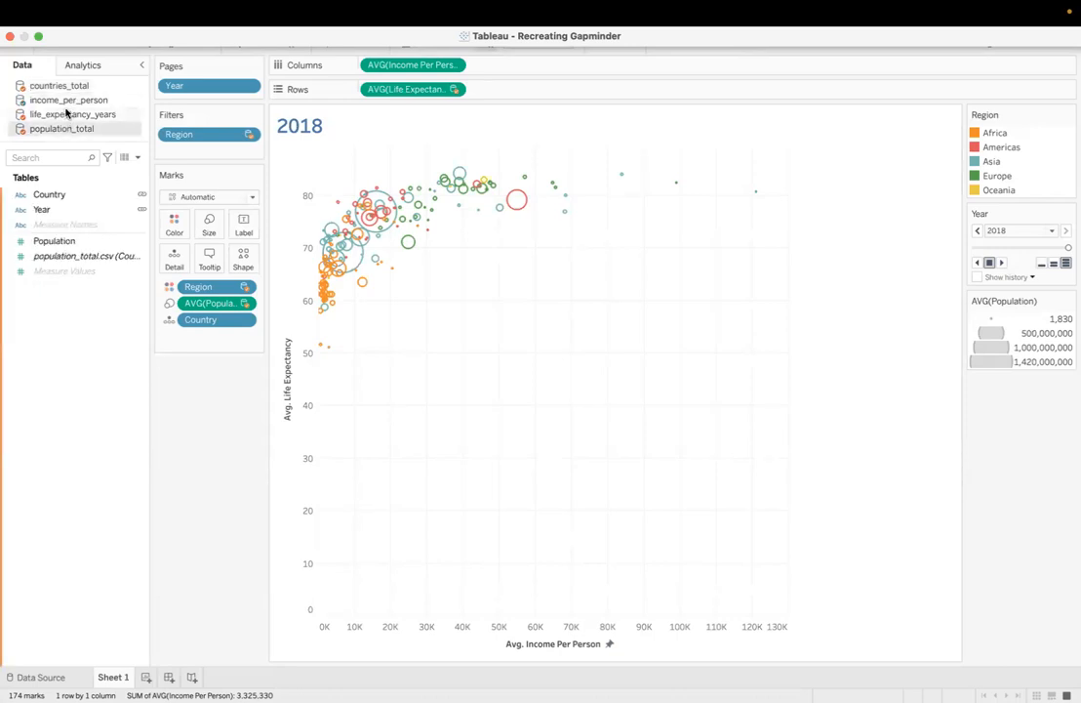
pyautogui.click(67, 91)
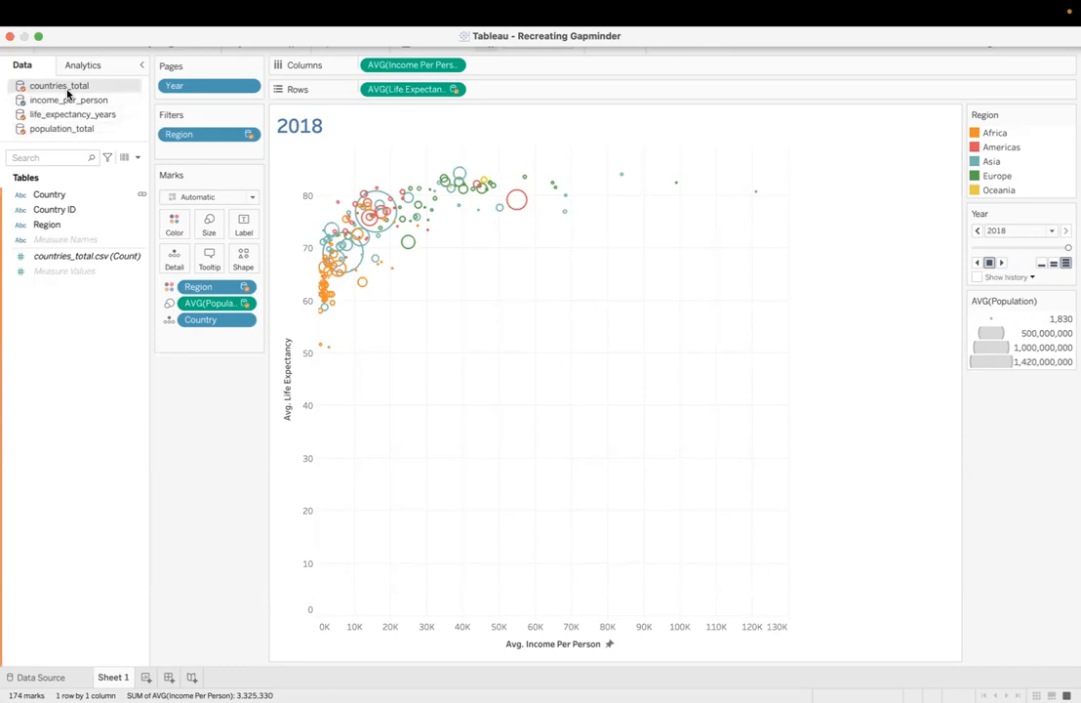
pyautogui.click(66, 100)
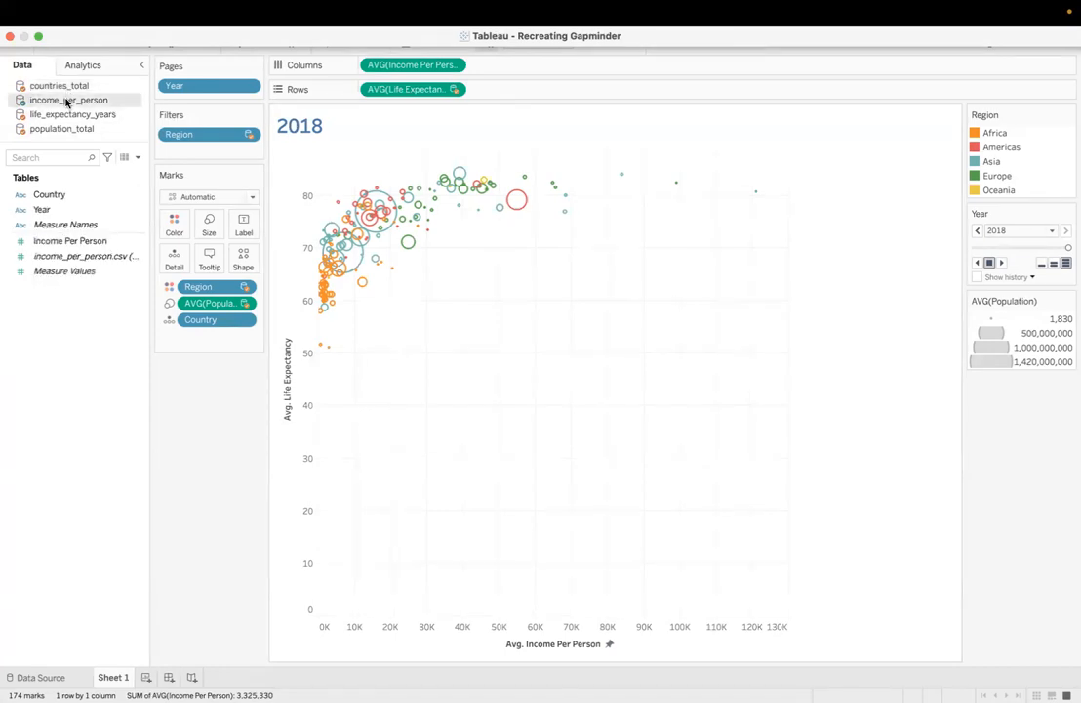
pyautogui.click(70, 114)
pyautogui.click(67, 129)
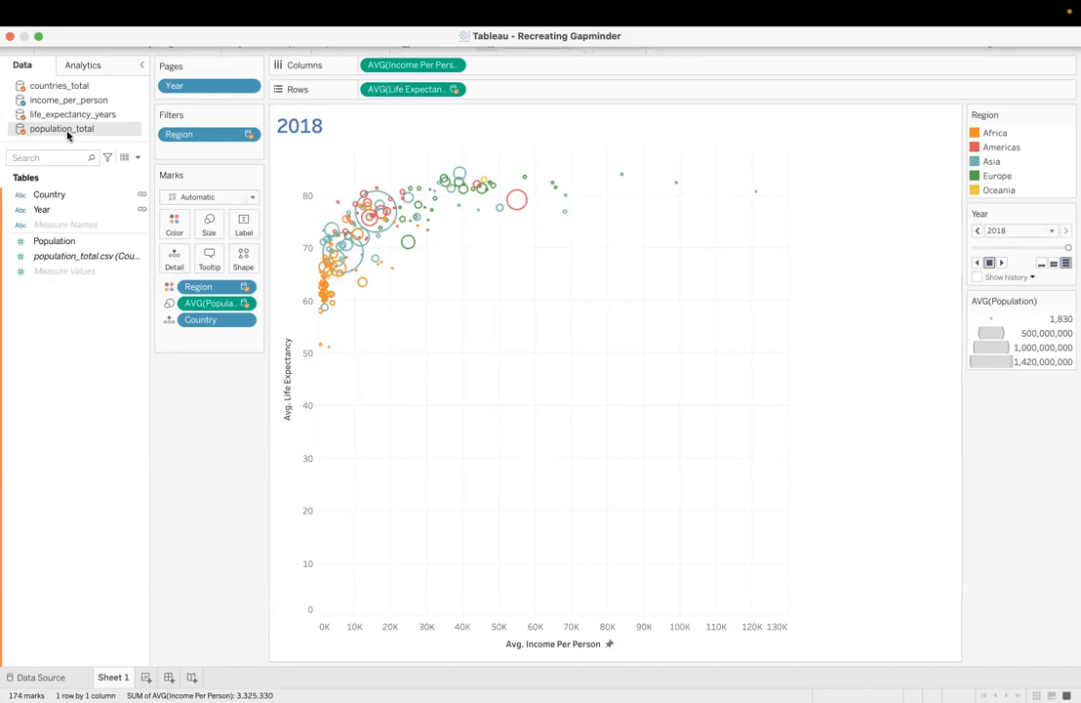
# Step: Switch to Tableau Prep Builder and connect to the text files countries_total.csv, population_total.csv, life_expectancy_years.csv and income_per_person.csv from the Recreating Gapminder Data folder
pyautogui.hotkey('ctrl', 'Left')
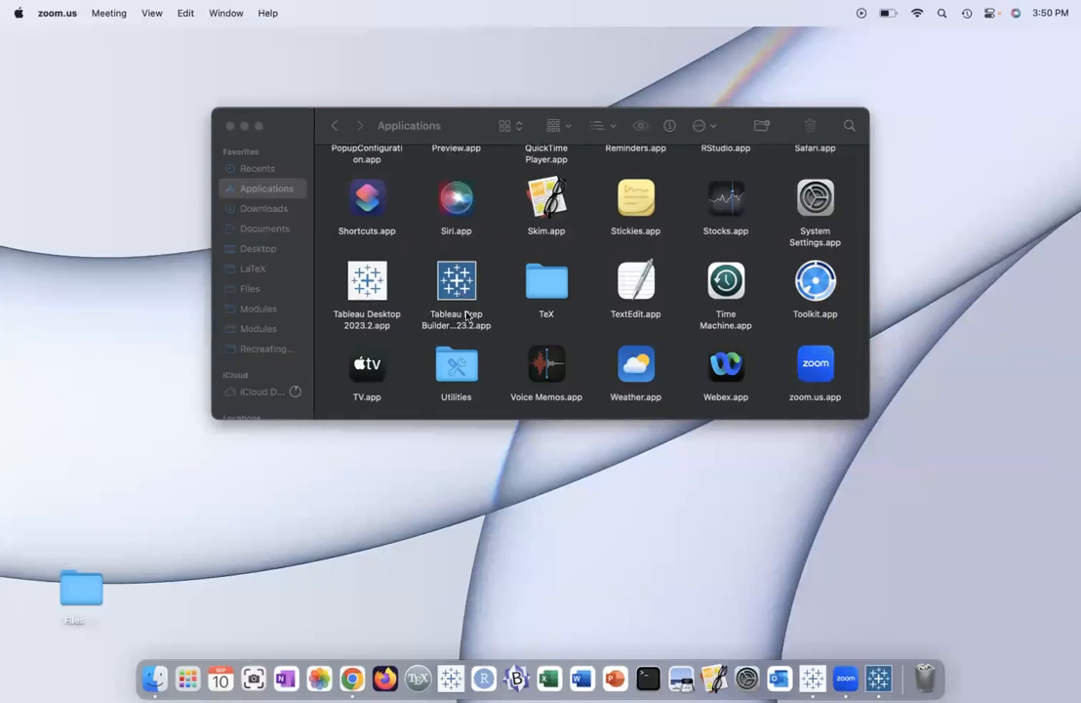
pyautogui.click(877, 675)
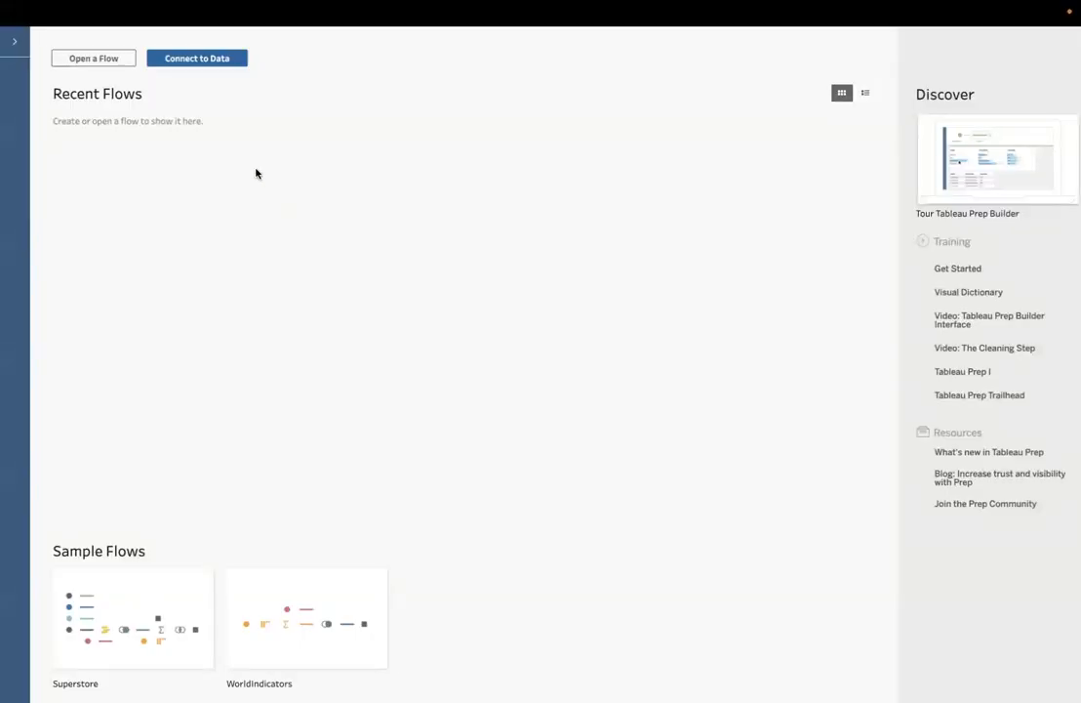
pyautogui.click(208, 61)
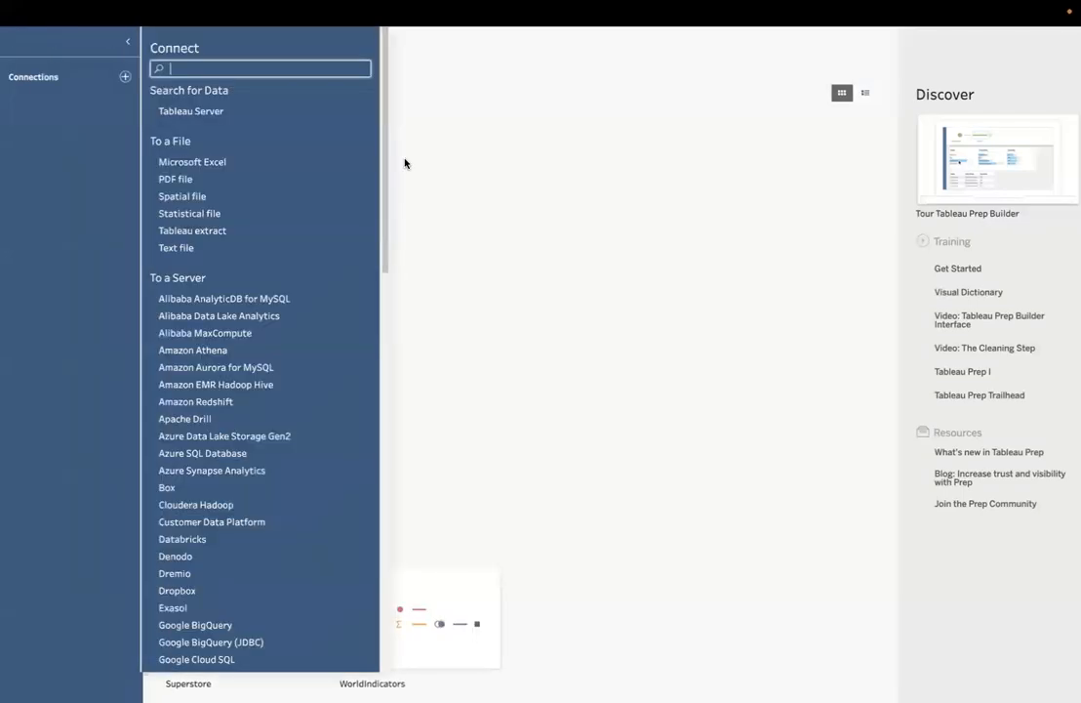
pyautogui.click(201, 248)
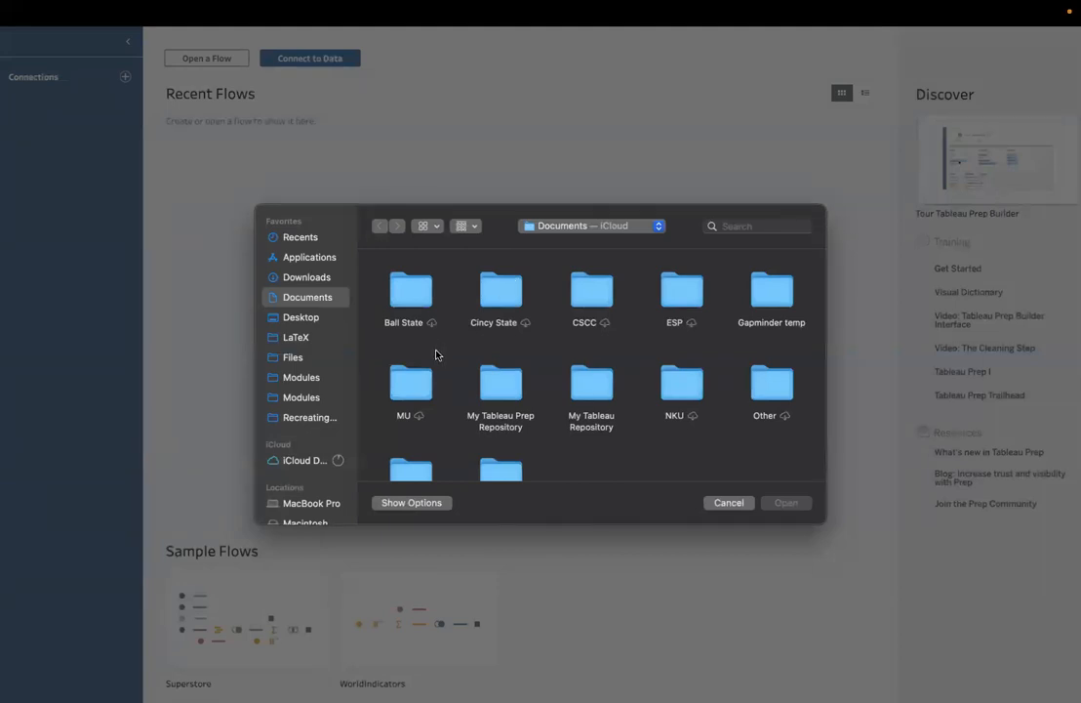
pyautogui.click(293, 417)
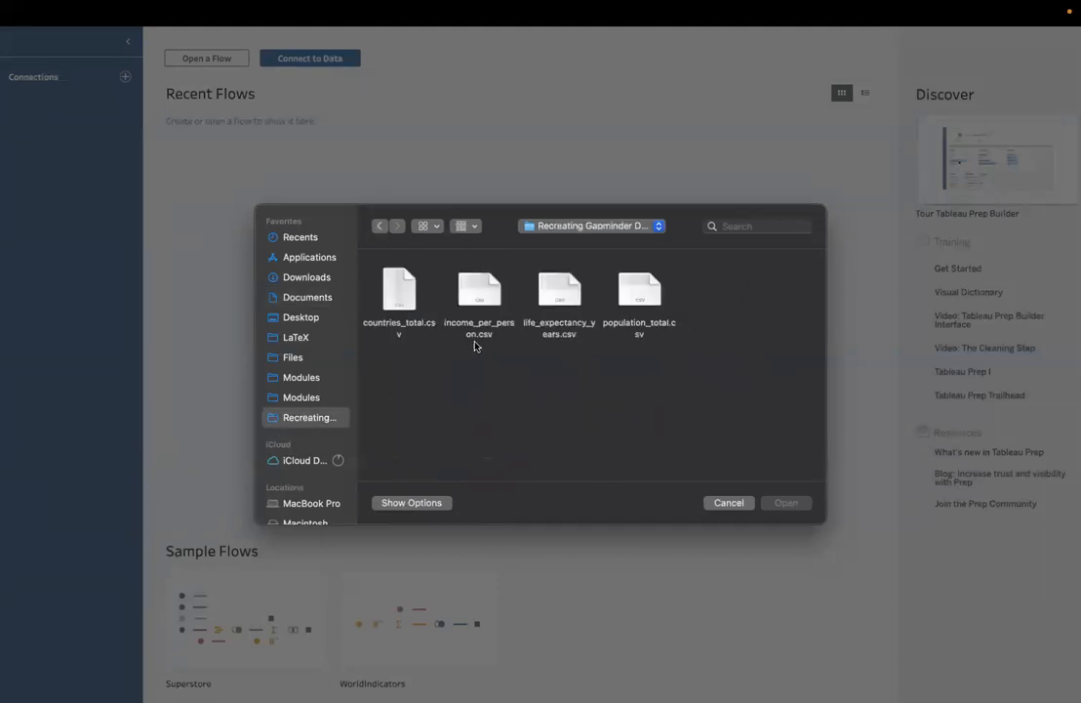
pyautogui.click(400, 289)
pyautogui.keyDown('super'); pyautogui.click(628, 292); pyautogui.keyUp('super')
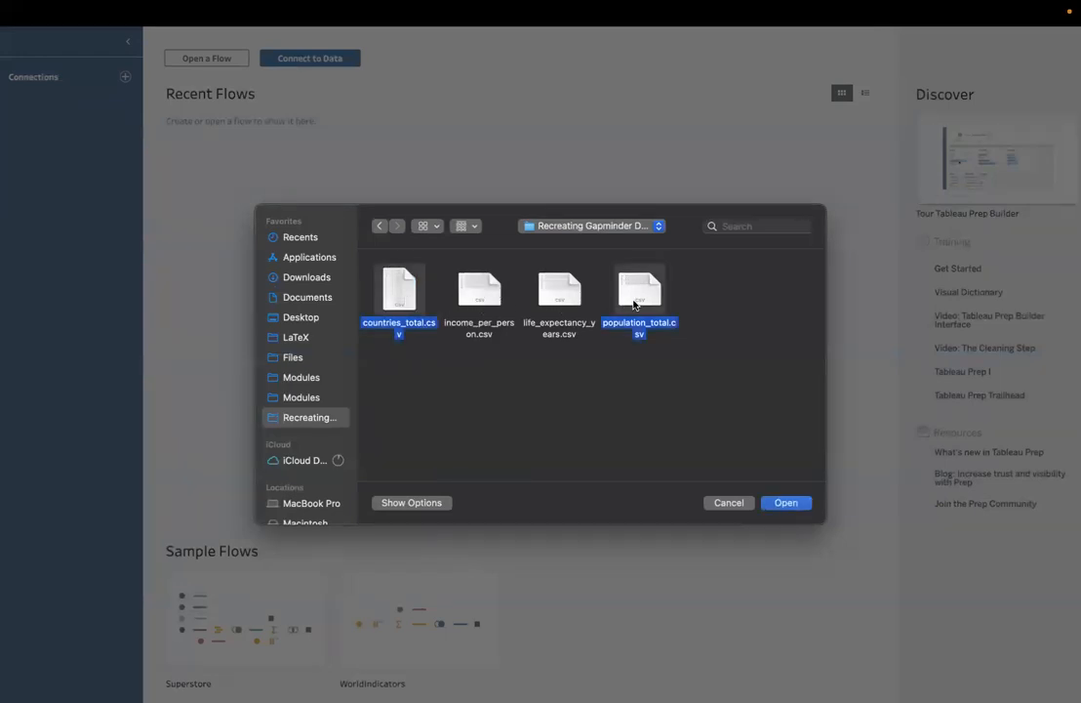
pyautogui.keyDown('super'); pyautogui.click(553, 295); pyautogui.keyUp('super')
pyautogui.keyDown('super'); pyautogui.click(480, 296); pyautogui.keyUp('super')
pyautogui.click(786, 501)
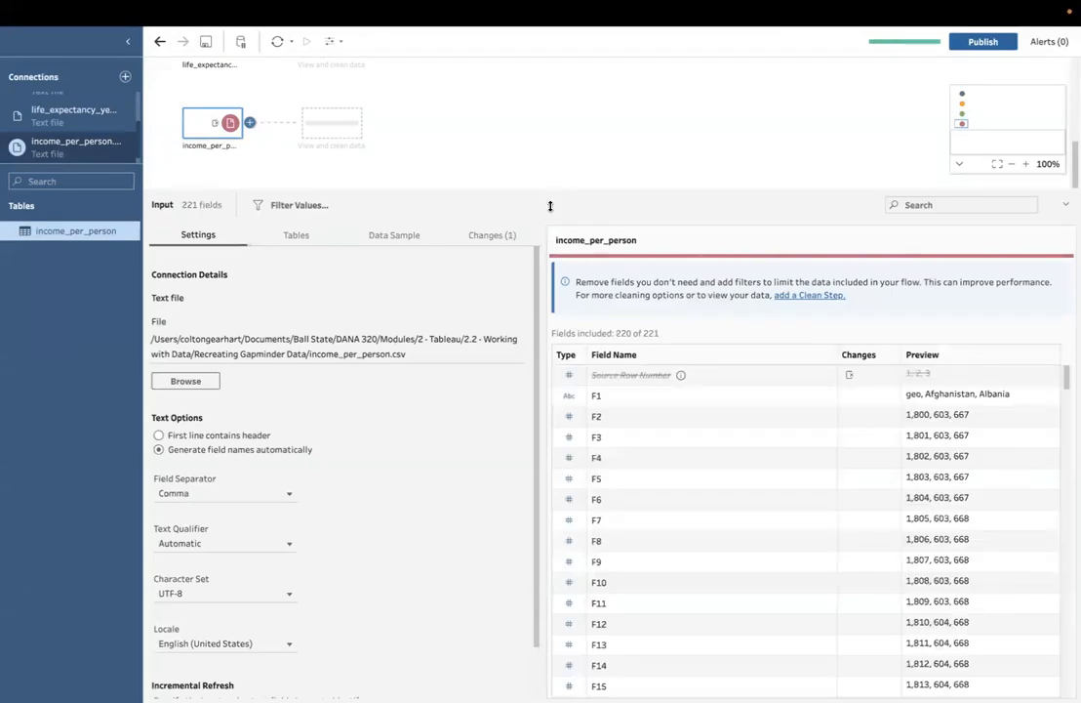
# Step: Enlarge the flow canvas to show all four inputs and check the header setting of countries_total
pyautogui.moveTo(551, 206); pyautogui.dragTo(559, 421)
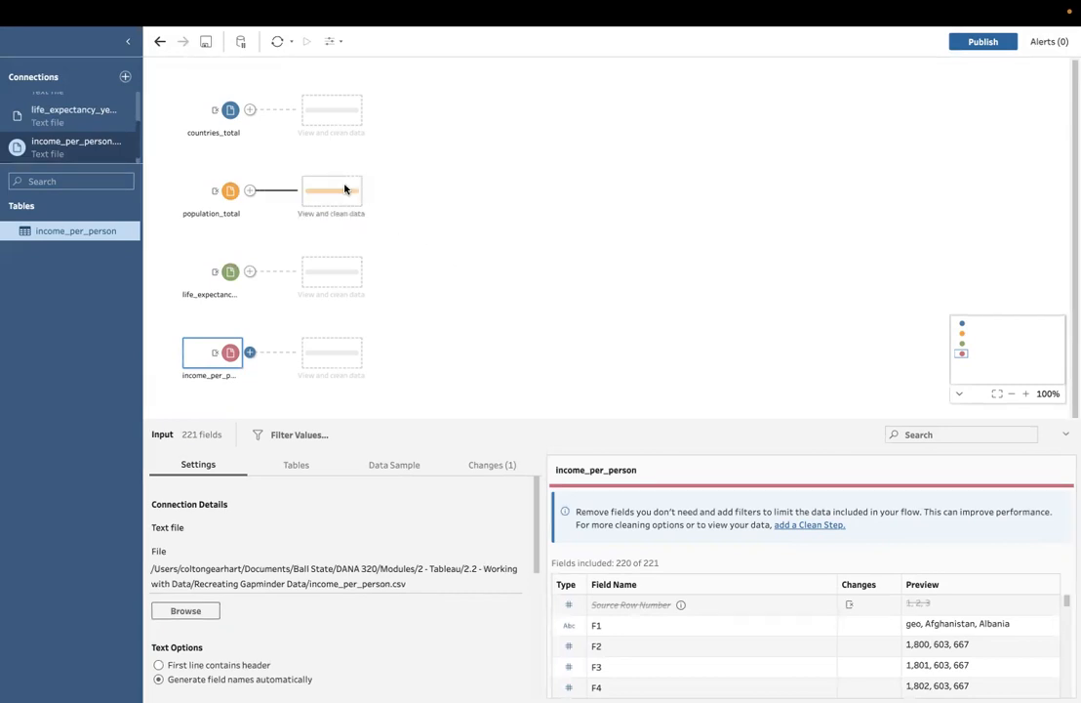
pyautogui.click(231, 113)
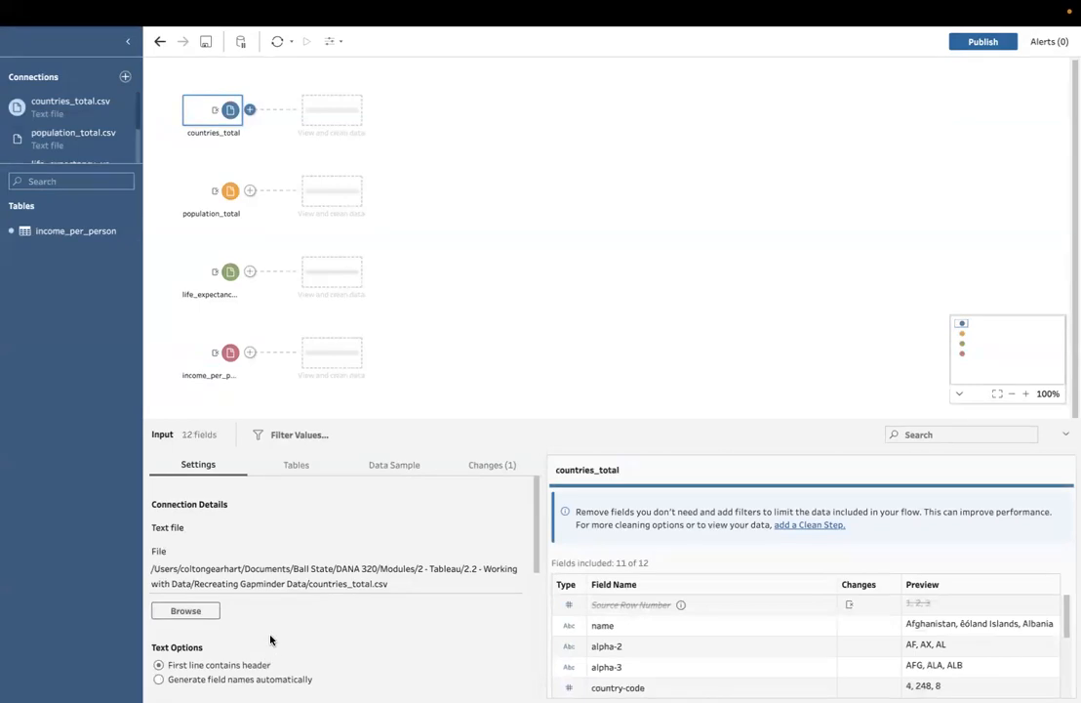
pyautogui.click(280, 201)
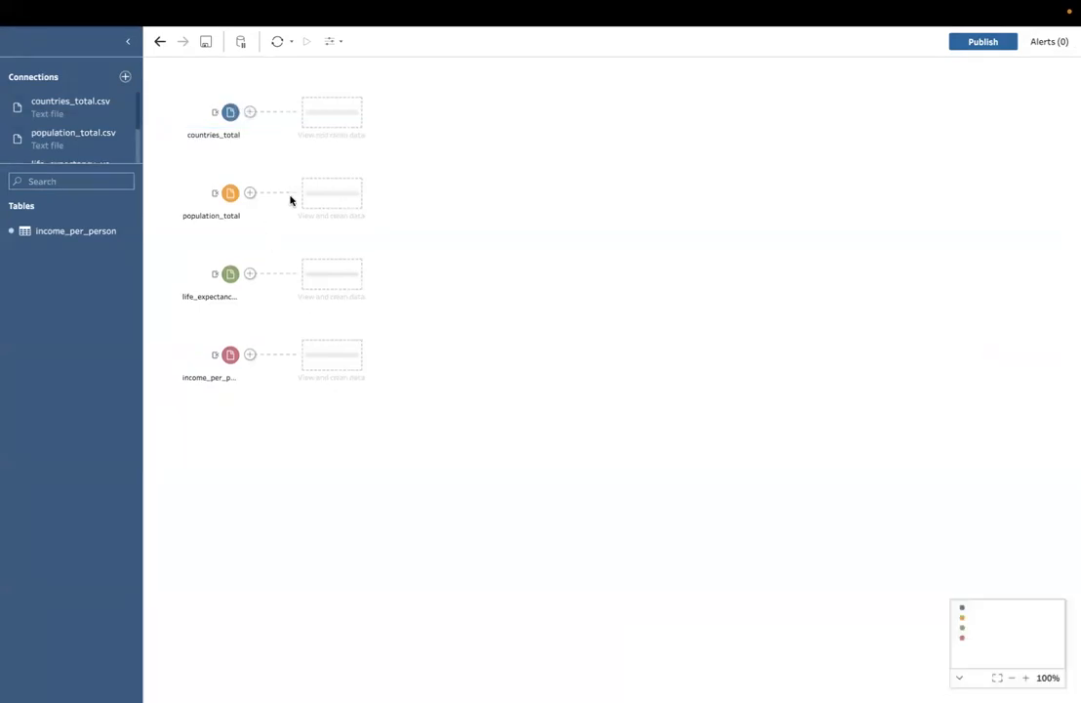
# Step: Set the population_total, life_expectancy_years and income_per_person inputs to use their first line as the header
pyautogui.click(219, 200)
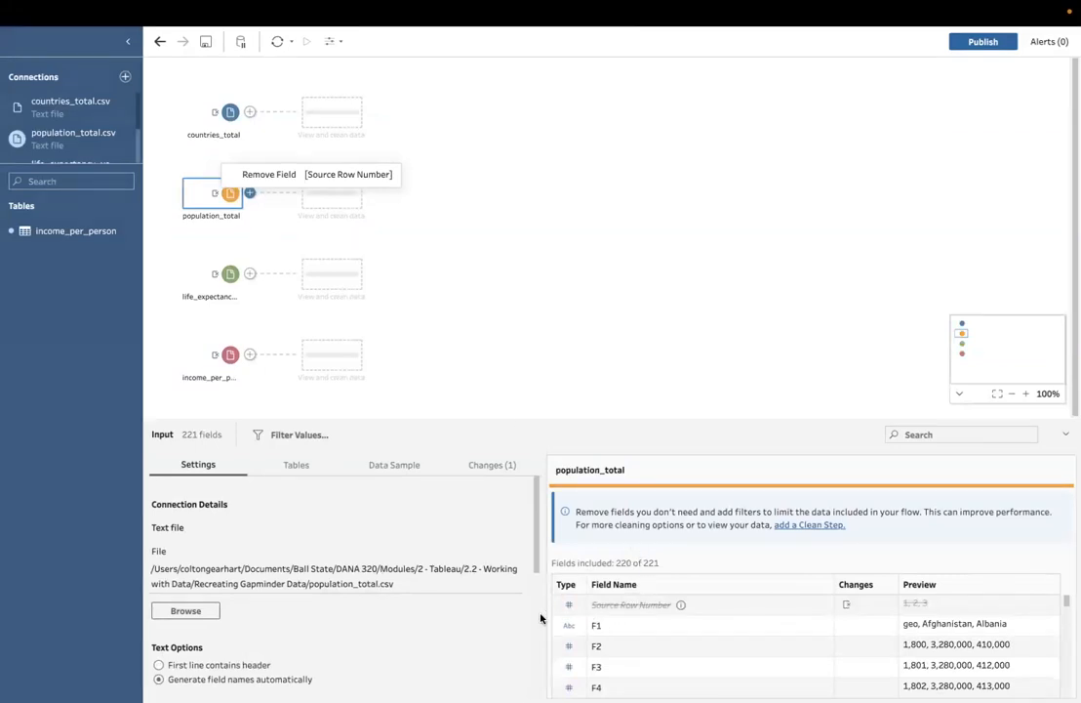
pyautogui.click(159, 666)
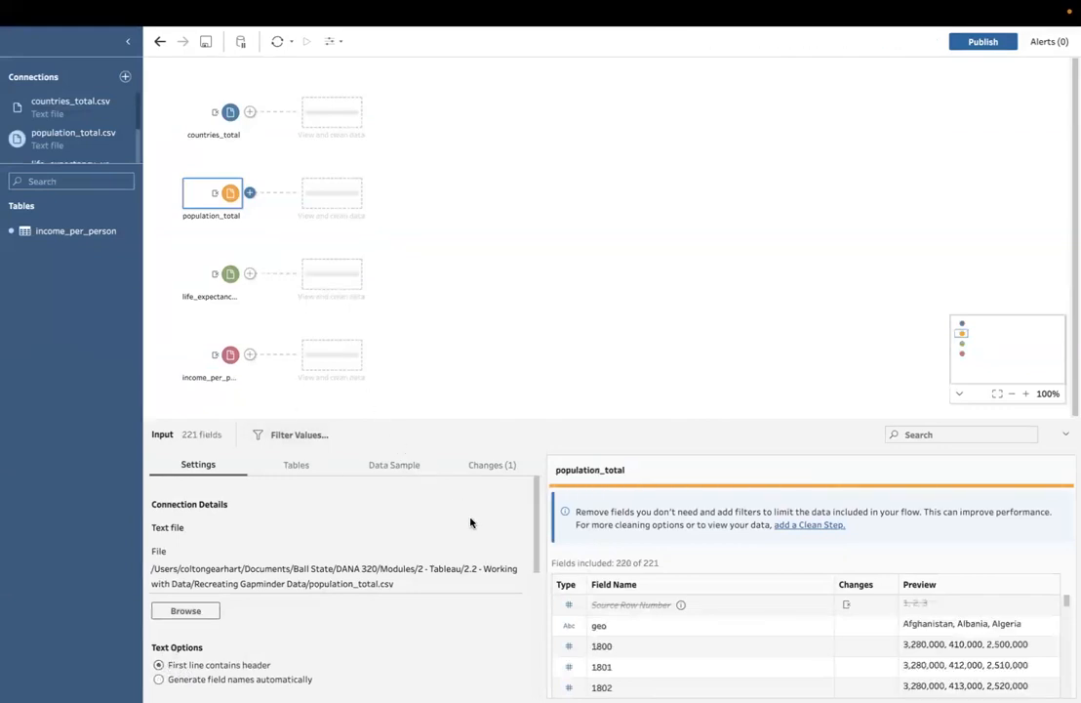
pyautogui.click(224, 282)
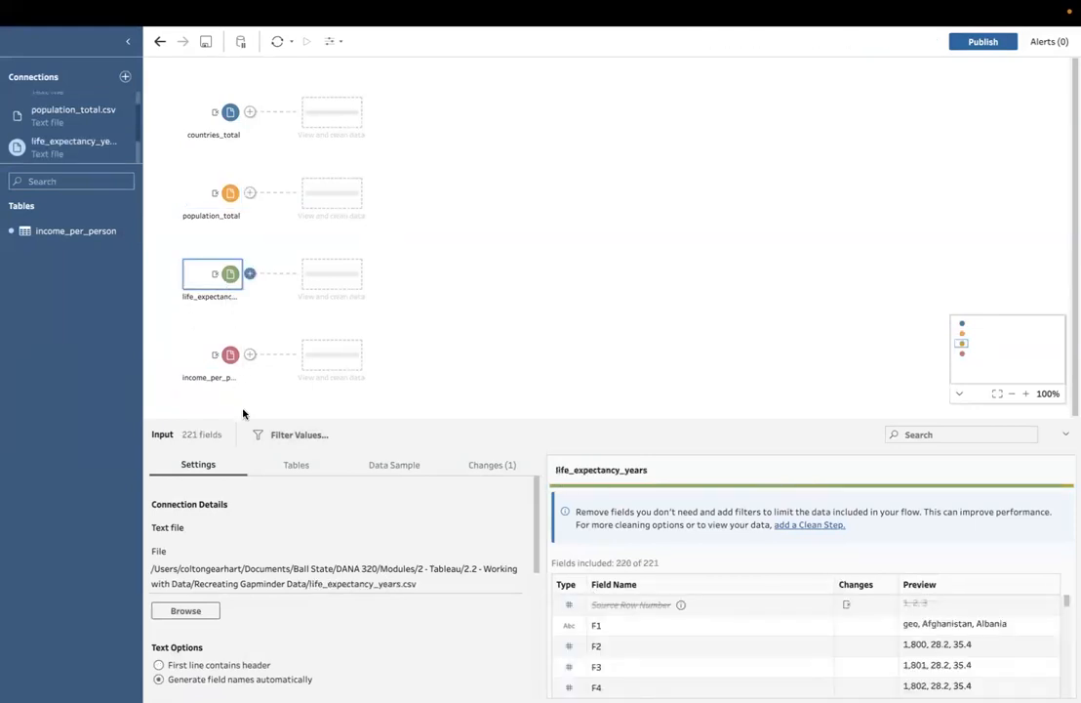
pyautogui.click(172, 665)
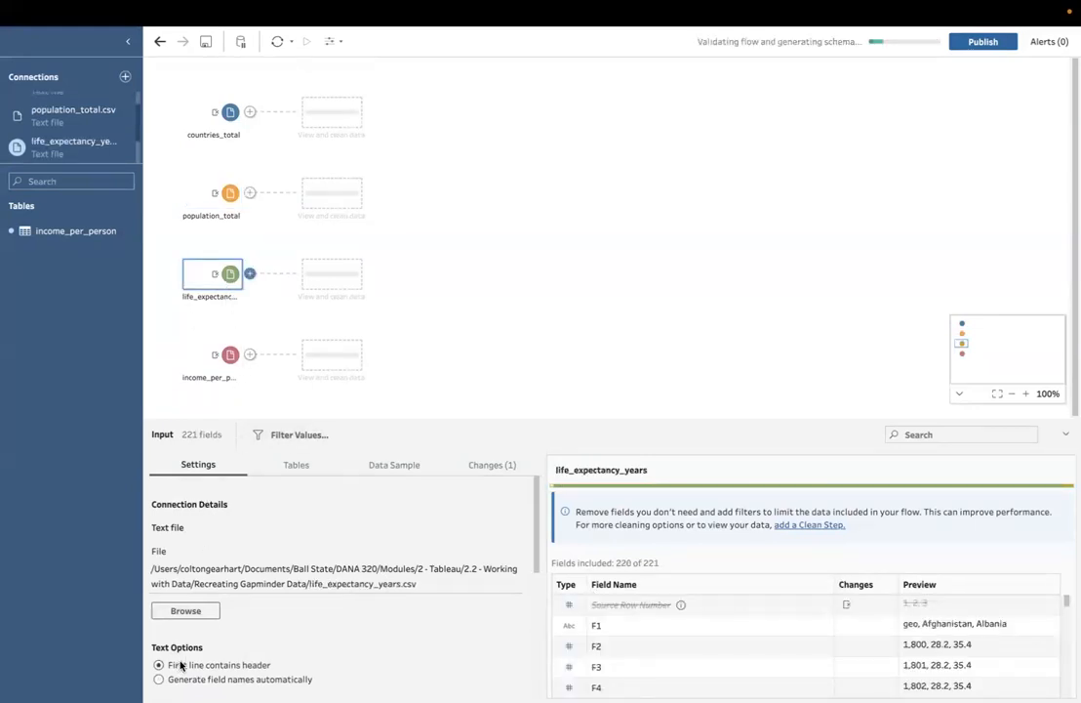
pyautogui.click(233, 359)
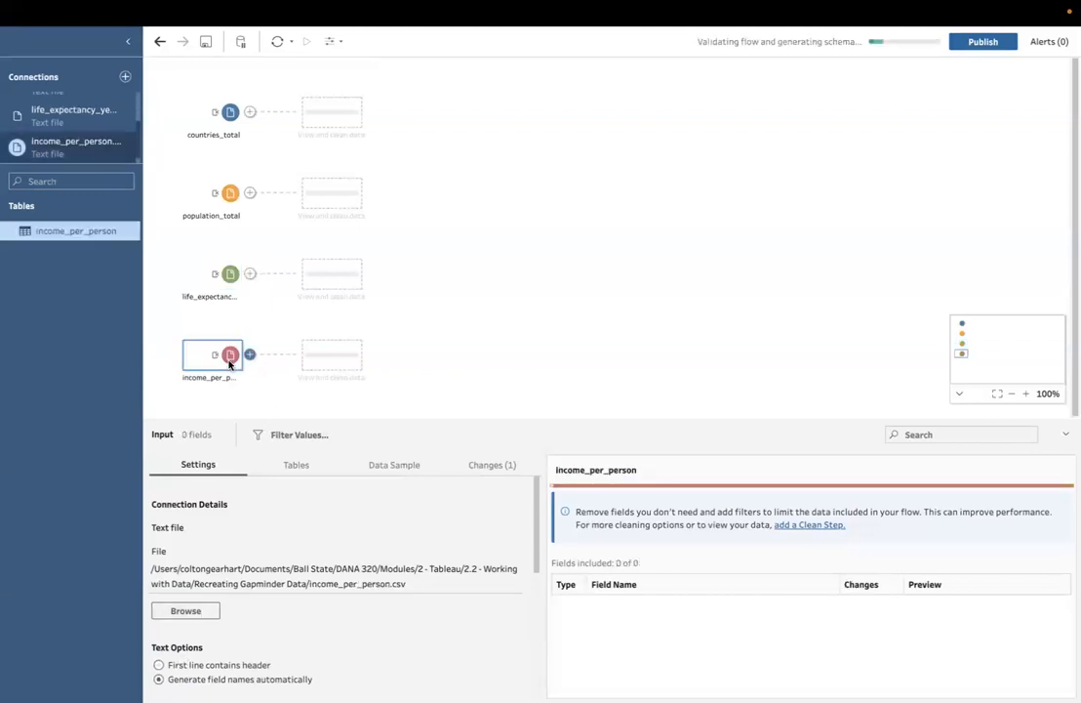
pyautogui.click(215, 664)
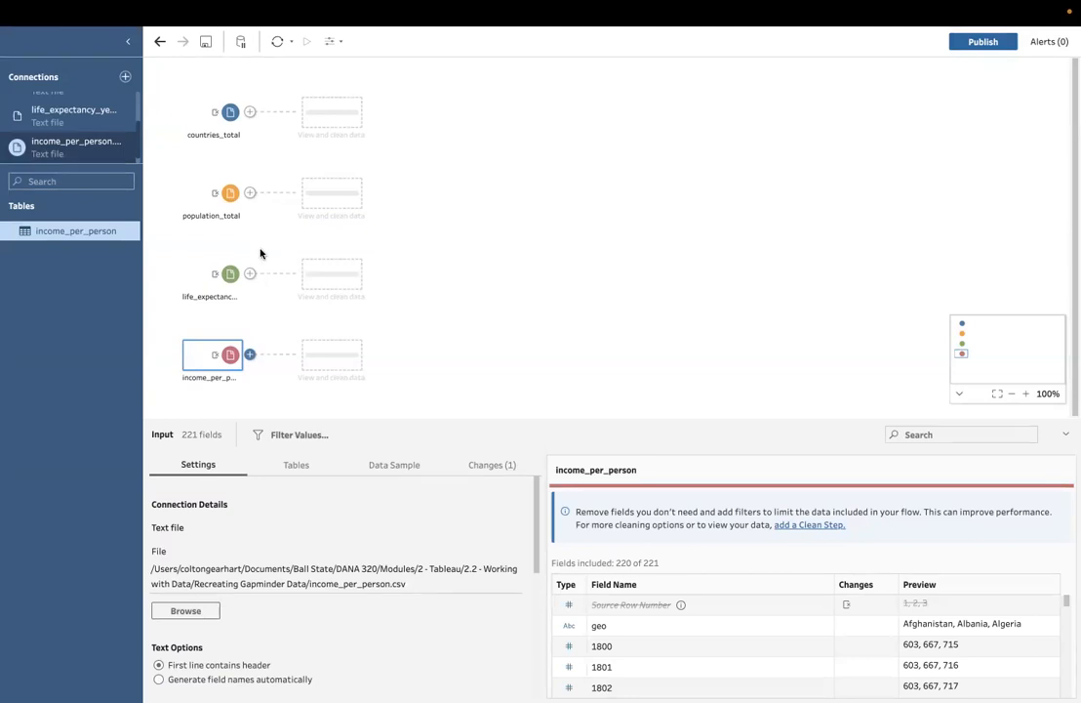
# Step: Add a Pivot step after the income_per_person input and rename its geo field as Country
pyautogui.click(251, 353)
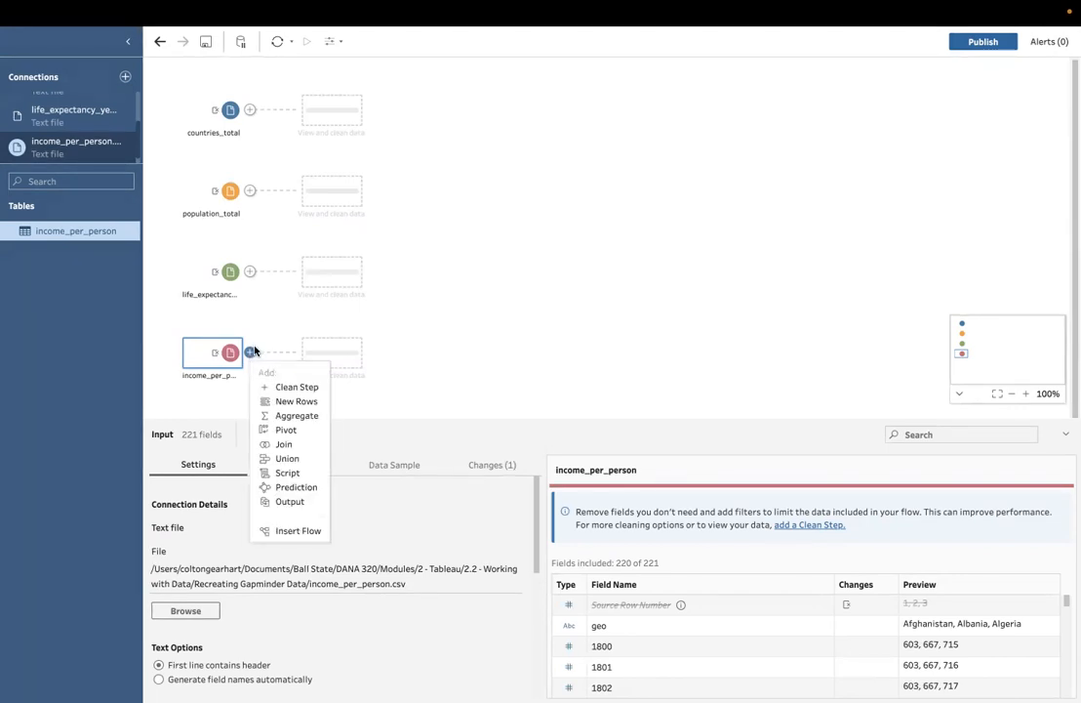
pyautogui.click(286, 430)
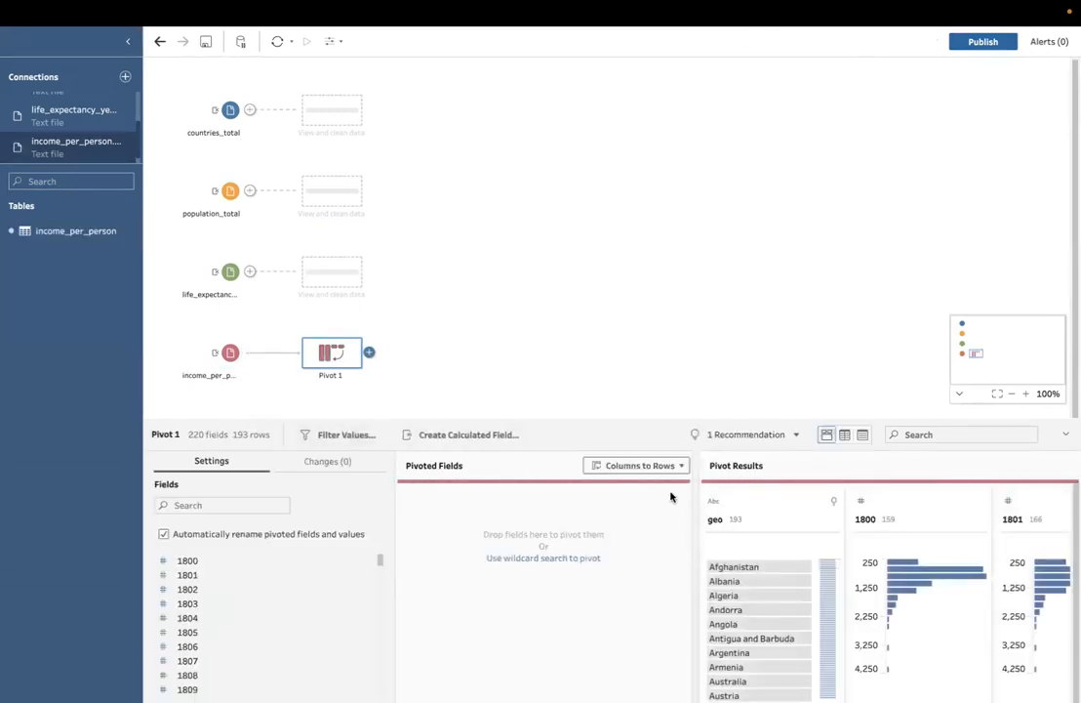
pyautogui.click(717, 521)
pyautogui.doubleClick(716, 521)
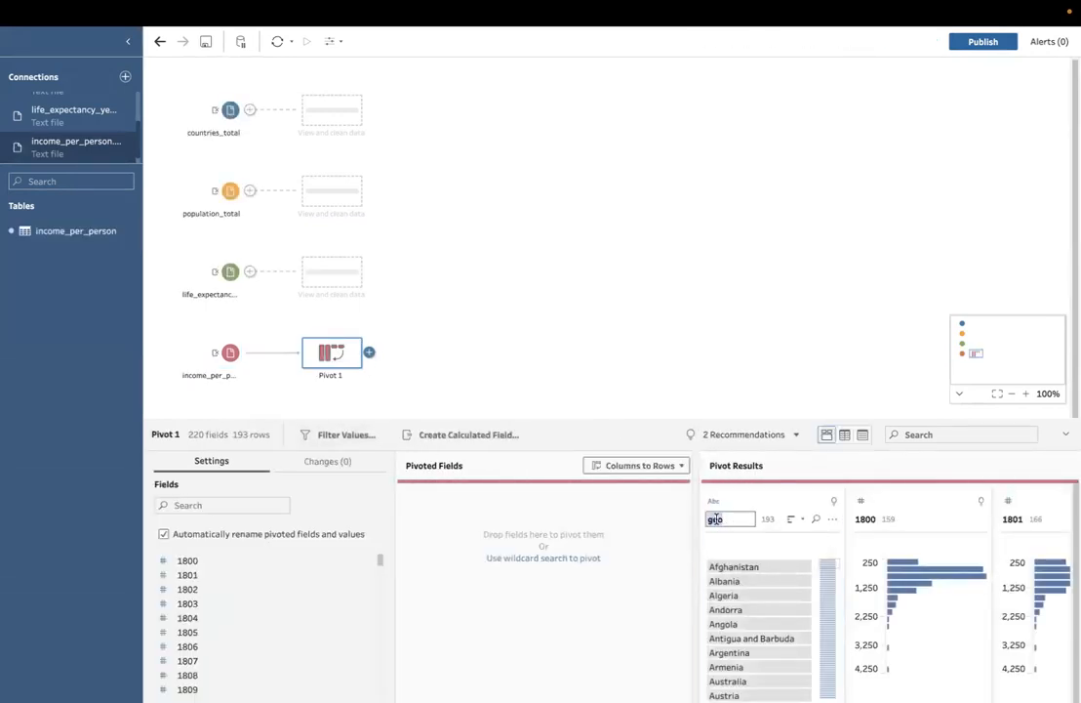
pyautogui.write('Country')
pyautogui.click(799, 500)
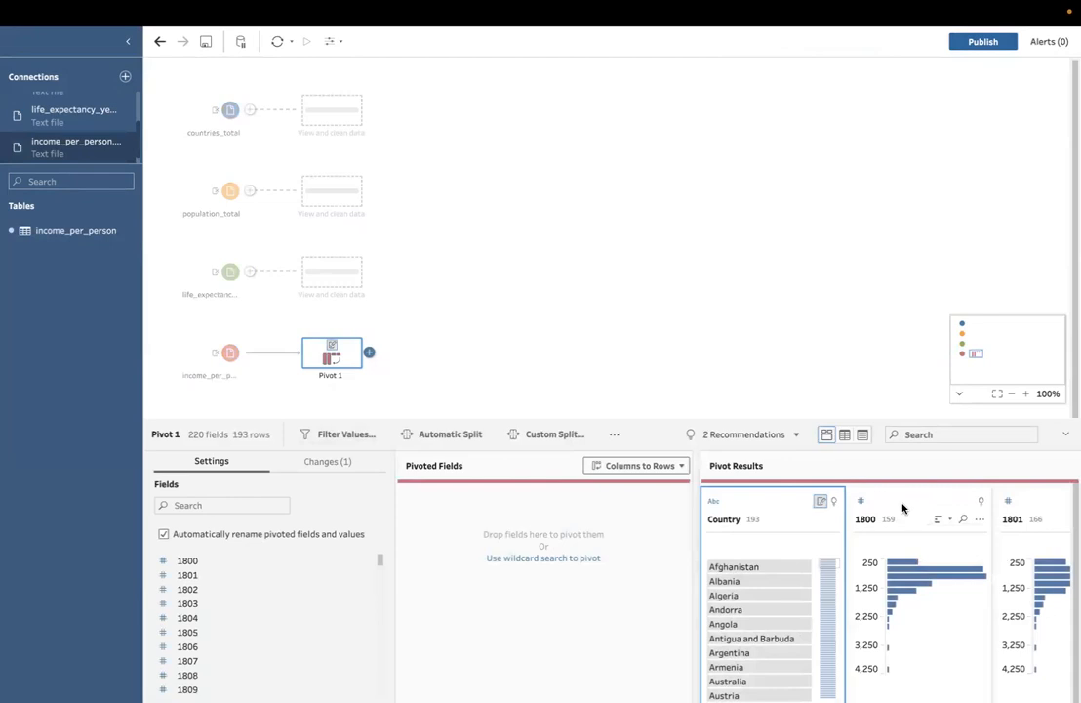
# Step: Pivot all the year fields from 1800 through 2018 from columns to rows
pyautogui.click(903, 507)
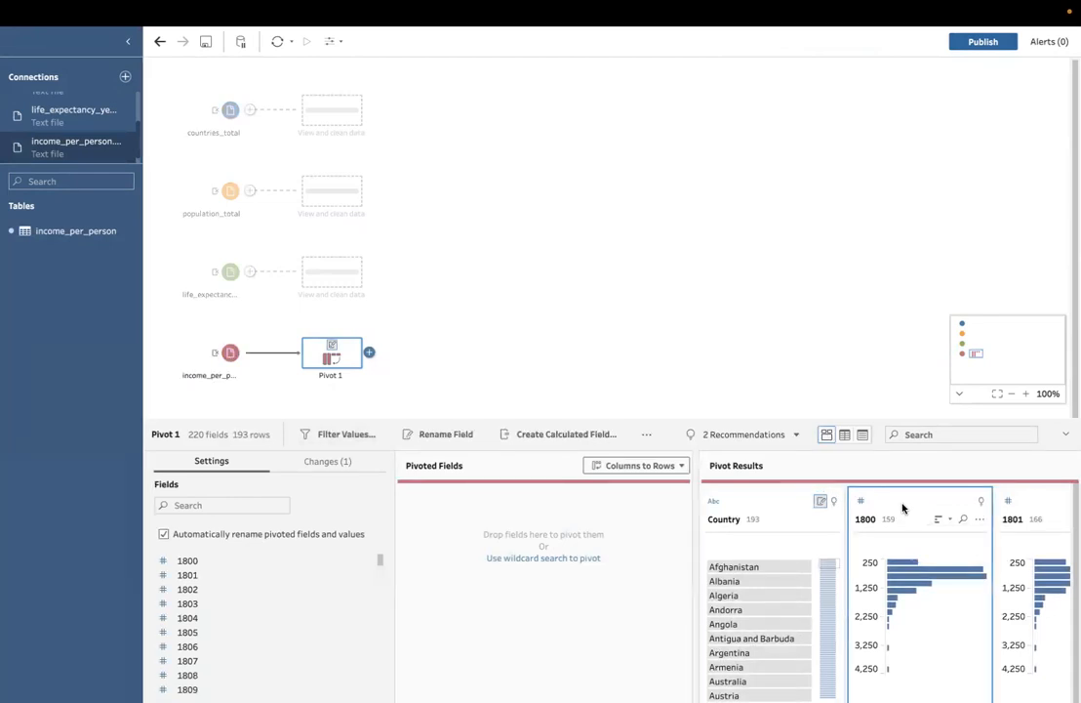
pyautogui.hscroll(10, 903, 507)
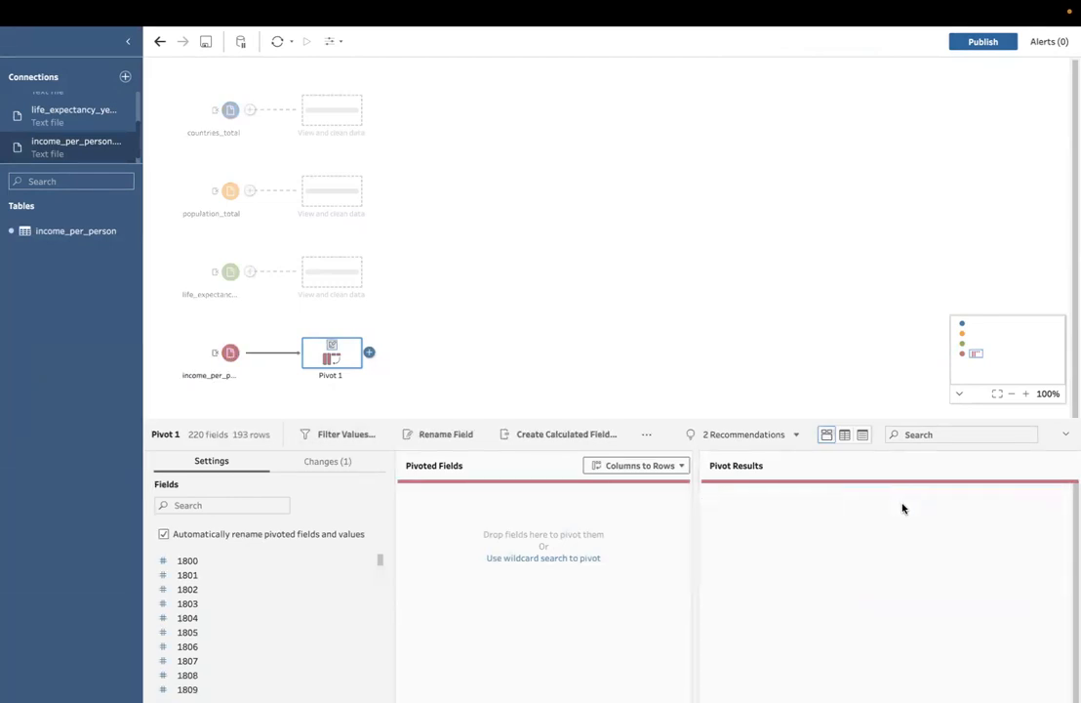
pyautogui.hscroll(15, 903, 508)
pyautogui.hscroll(15, 903, 508)
pyautogui.hscroll(15, 903, 507)
pyautogui.hscroll(15, 903, 508)
pyautogui.hscroll(10, 902, 508)
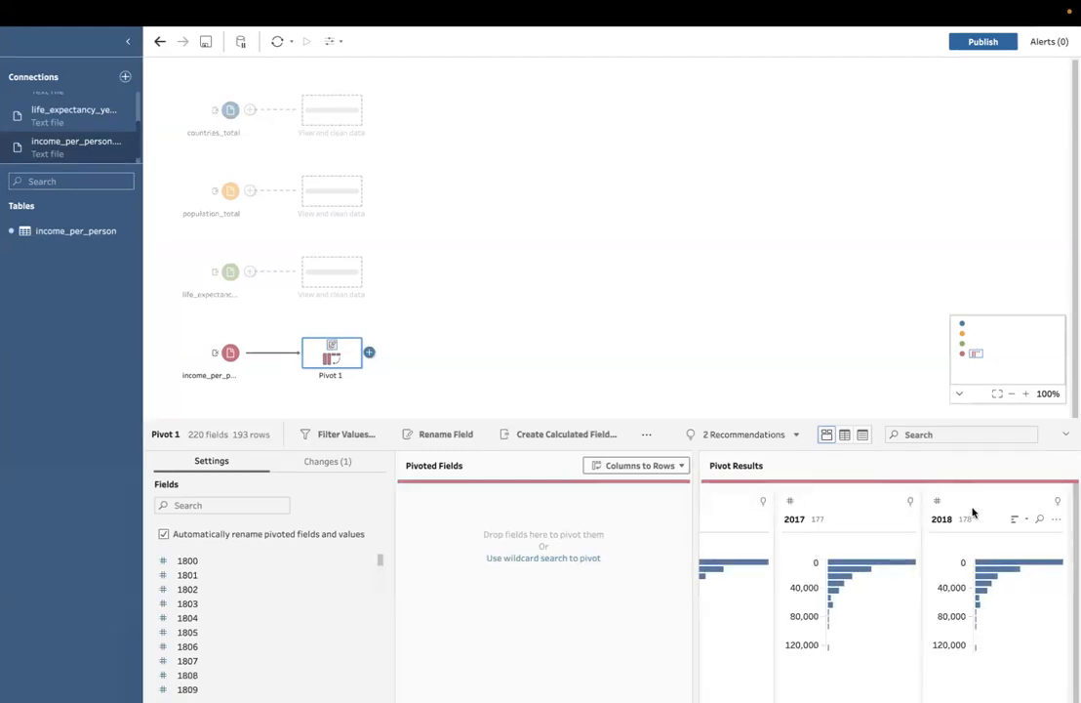
pyautogui.keyDown('shift'); pyautogui.click(972, 512); pyautogui.keyUp('shift')
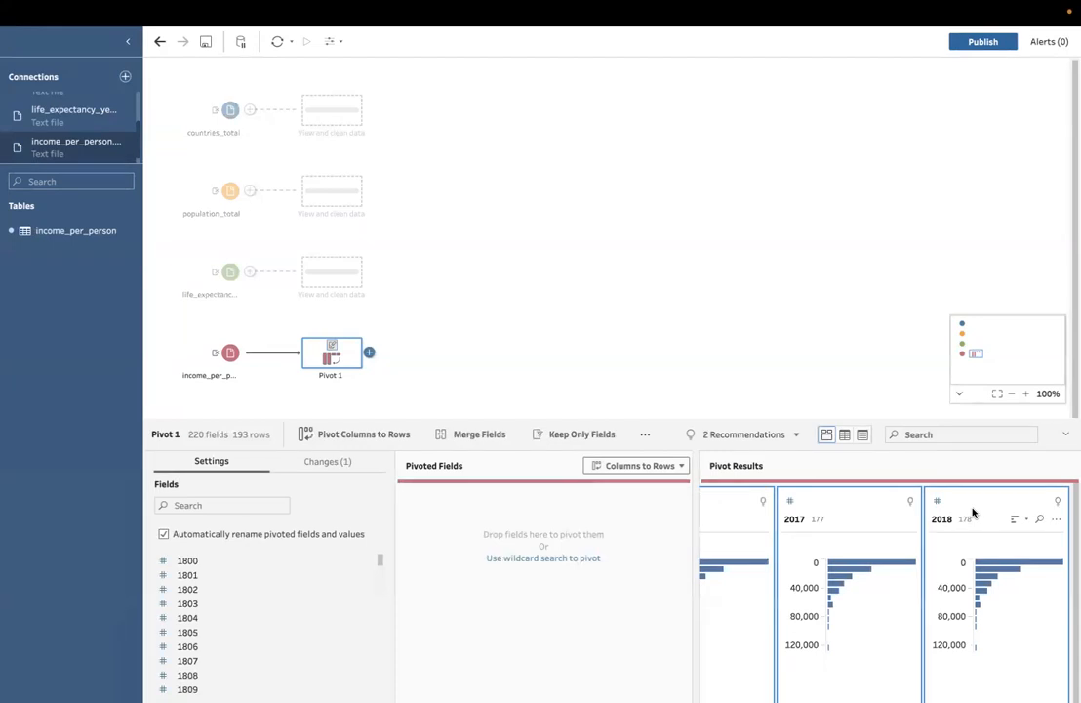
pyautogui.moveTo(972, 512); pyautogui.dragTo(528, 533)
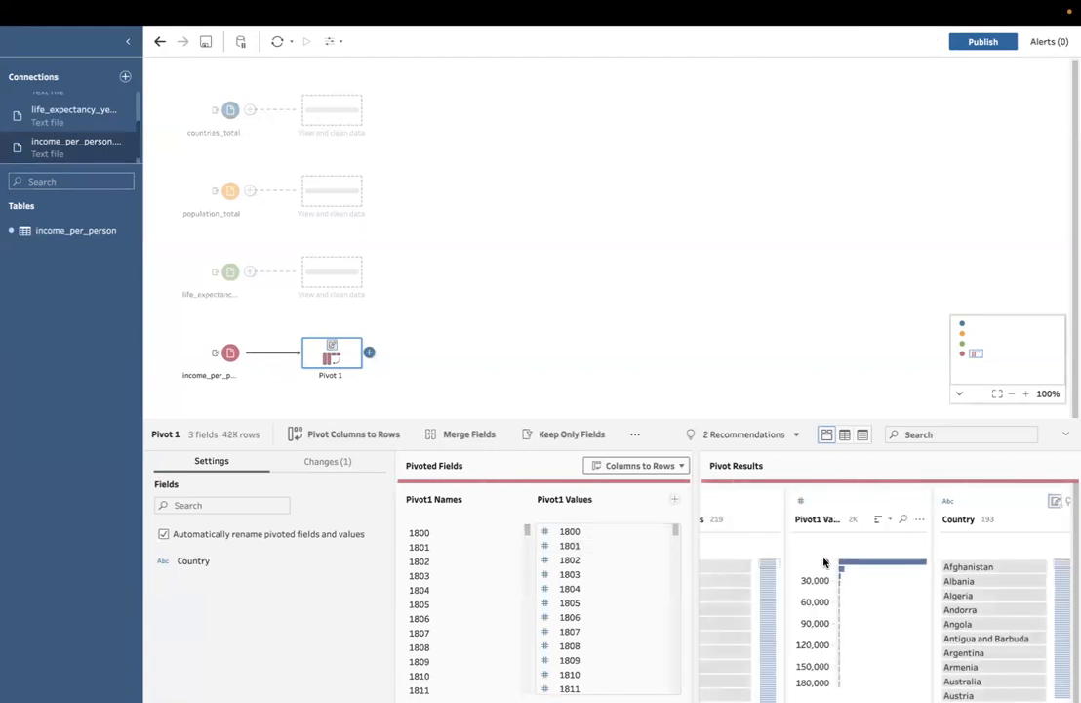
# Step: Rename the pivoted names field as Year and the pivoted values field as Income Per Person
pyautogui.hscroll(-1, 827, 565)
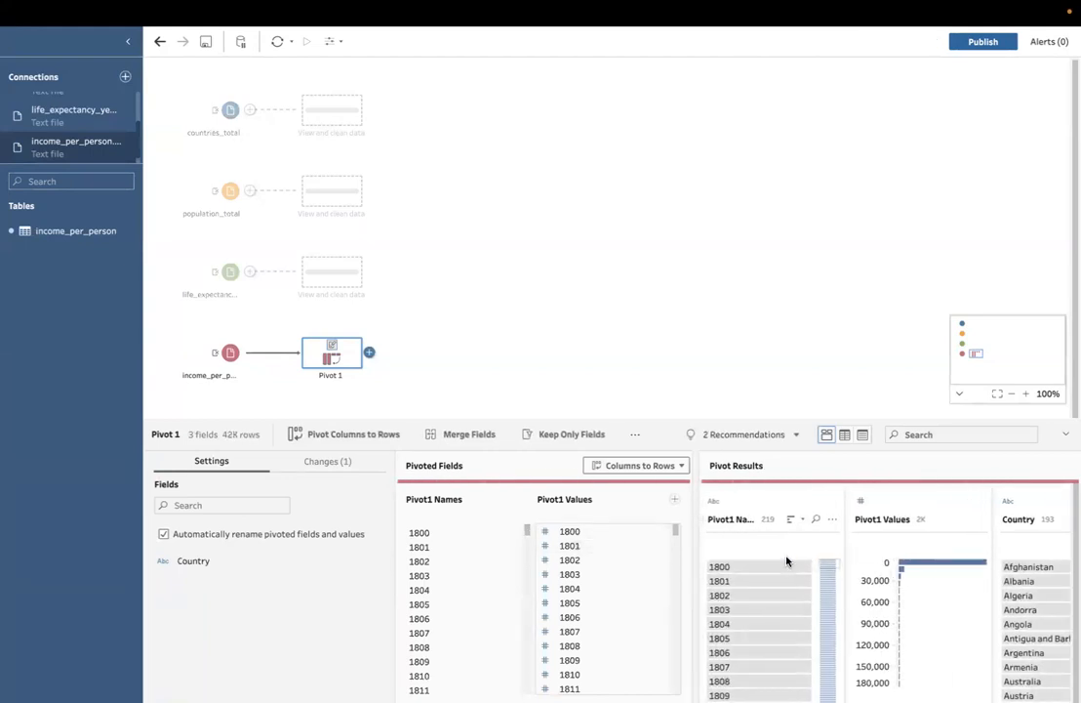
pyautogui.doubleClick(717, 519)
pyautogui.write('Year')
pyautogui.click(883, 522)
pyautogui.doubleClick(882, 520)
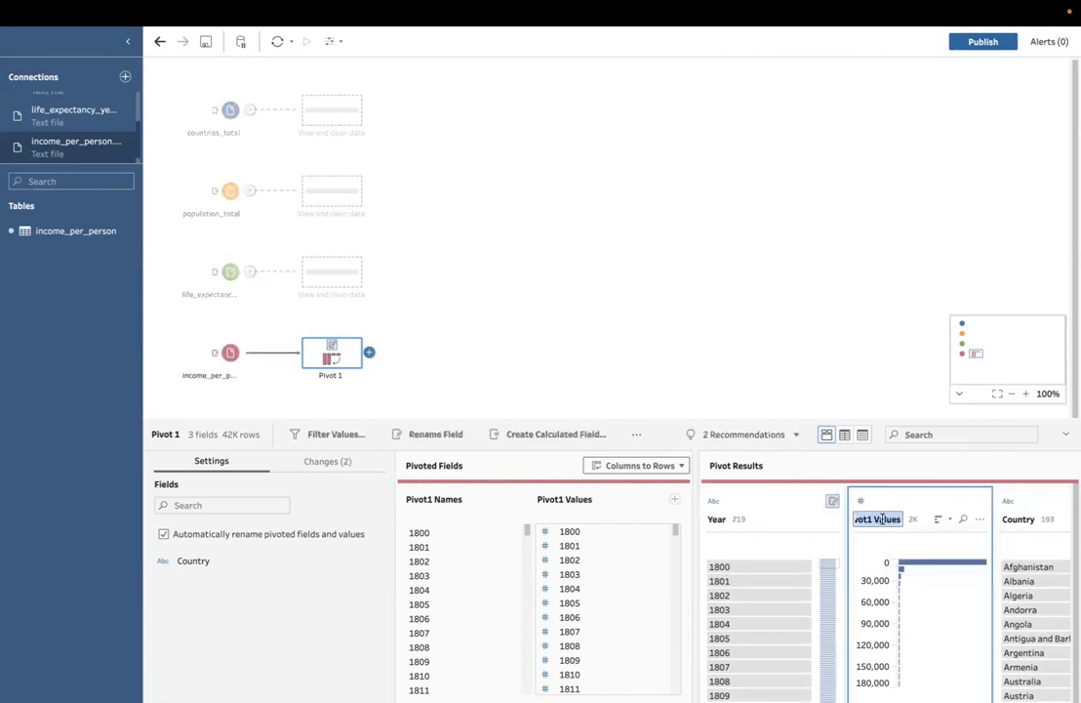
pyautogui.write('Income')
pyautogui.write('Per Person')
pyautogui.press('Return')
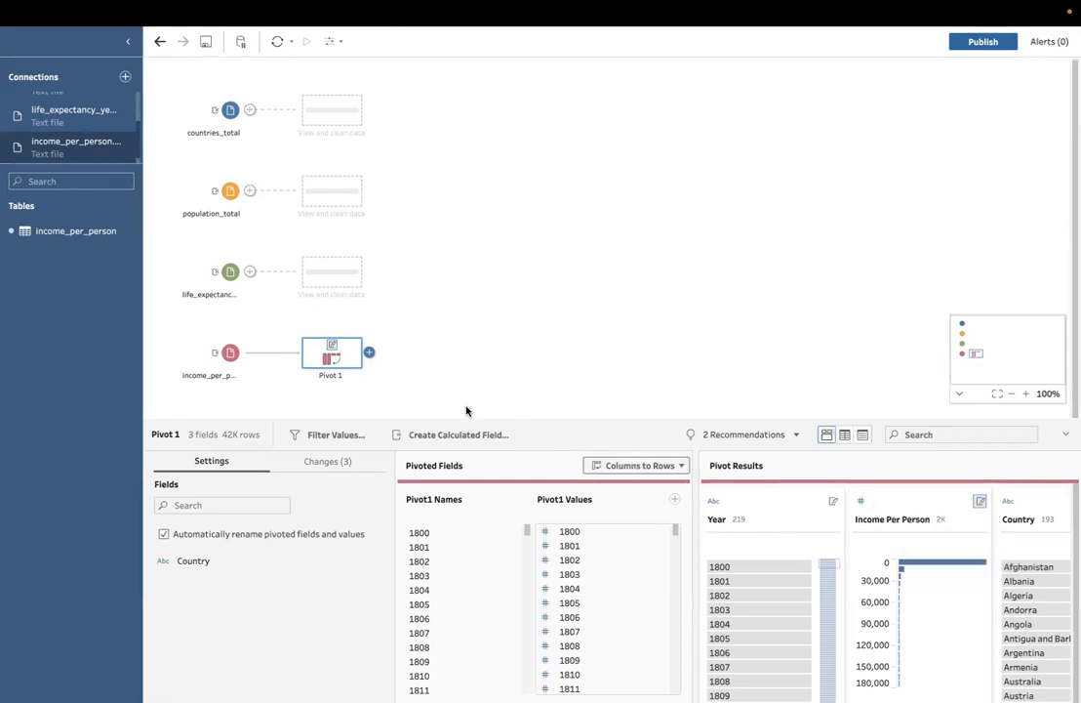
# Step: Rename the pivot step after income_per_person as Pivot Long
pyautogui.doubleClick(336, 377)
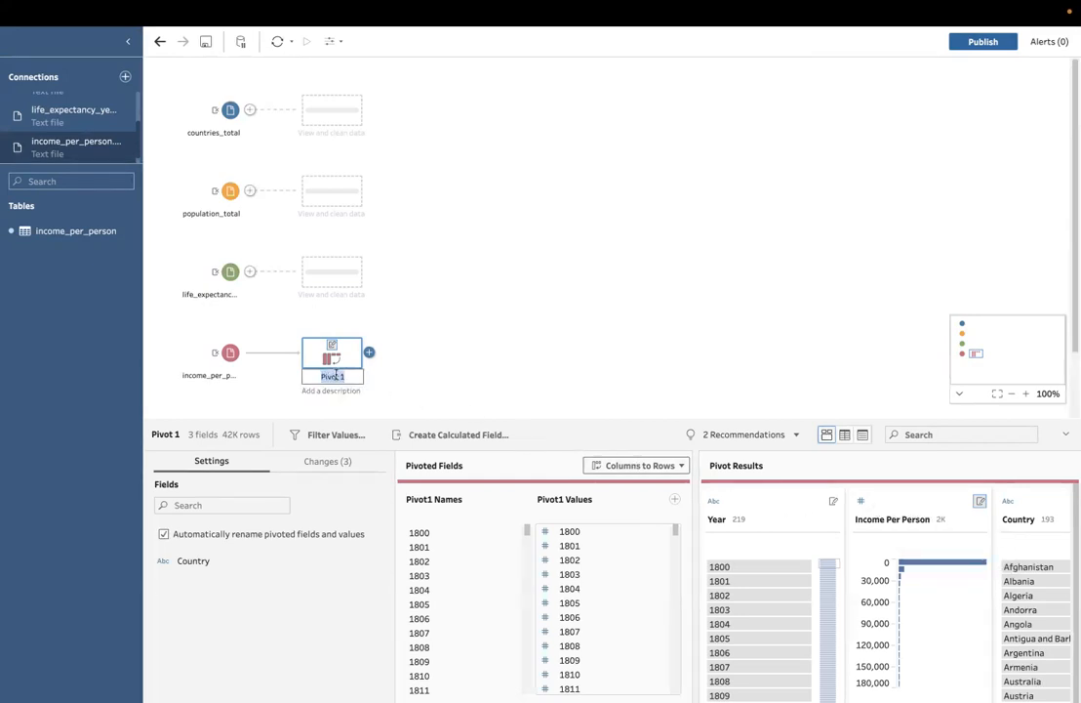
pyautogui.write('Pivot Long')
pyautogui.press('Return')
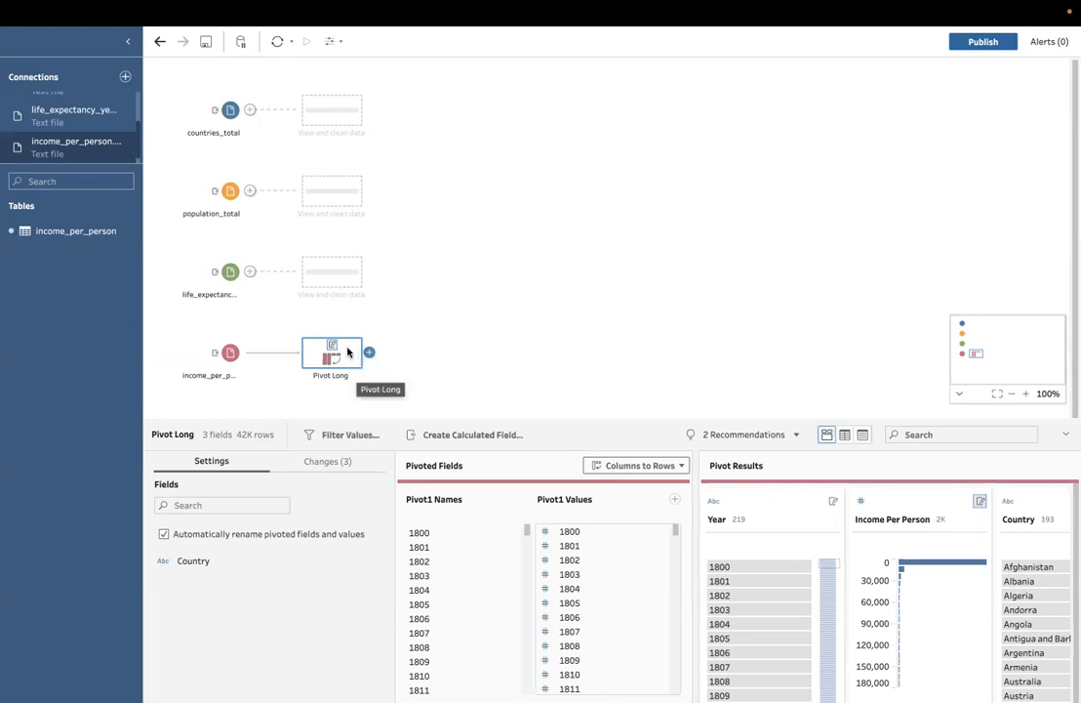
# Step: Add a Pivot step after the life_expectancy input and rename its geo field as Country
pyautogui.click(250, 273)
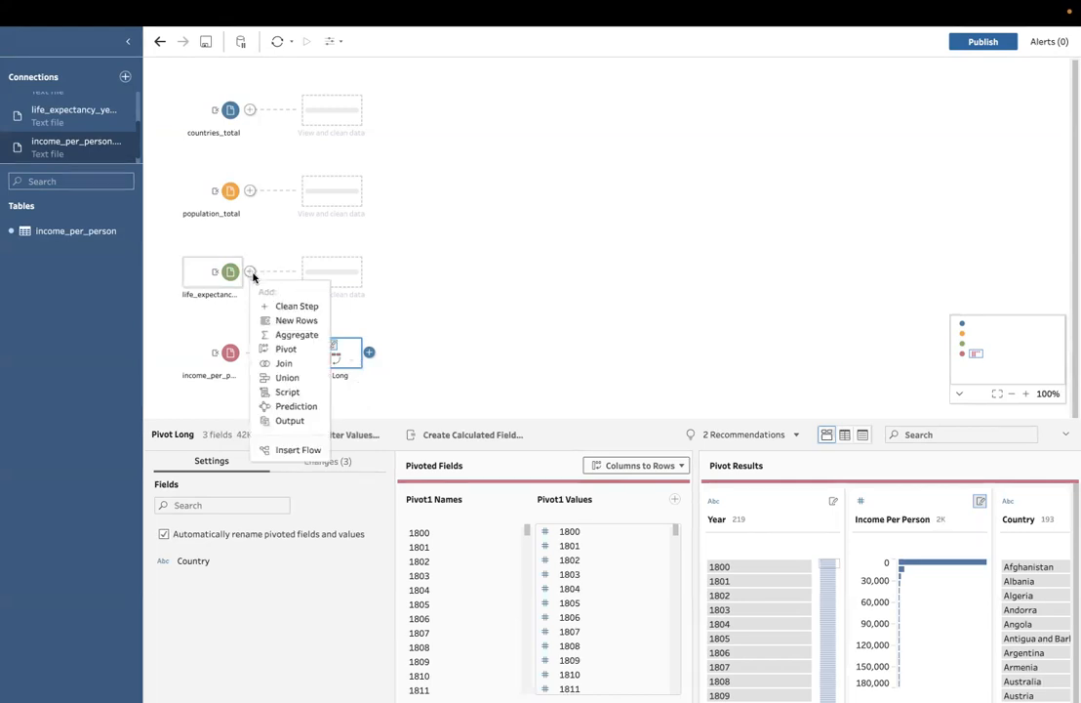
pyautogui.click(284, 349)
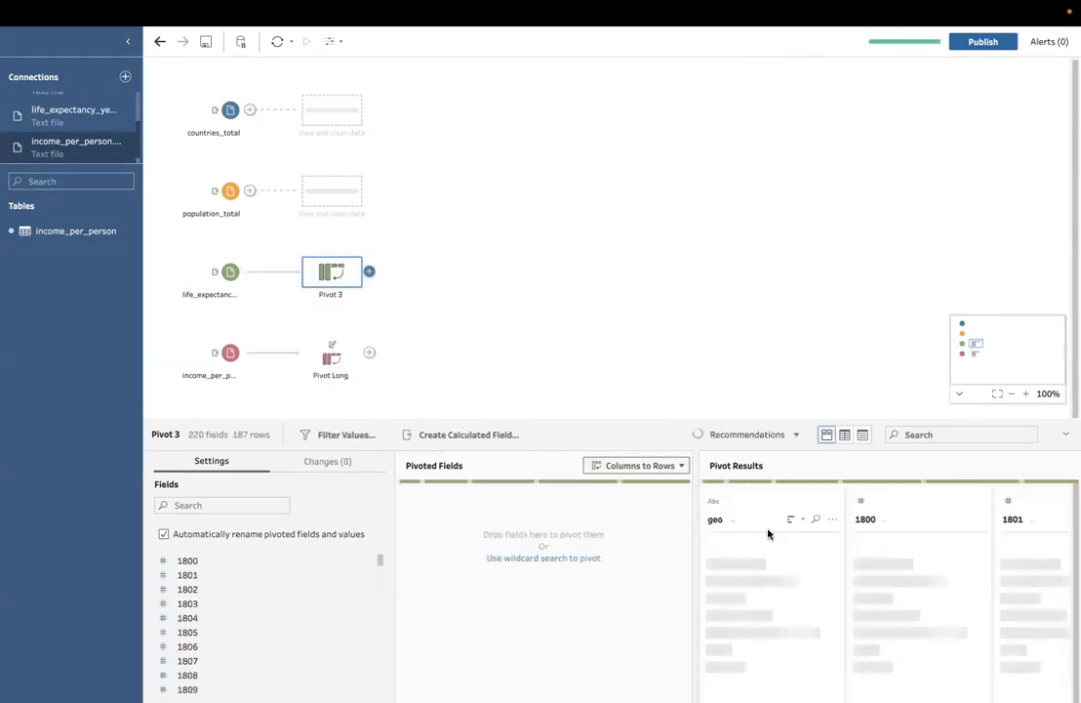
pyautogui.doubleClick(714, 519)
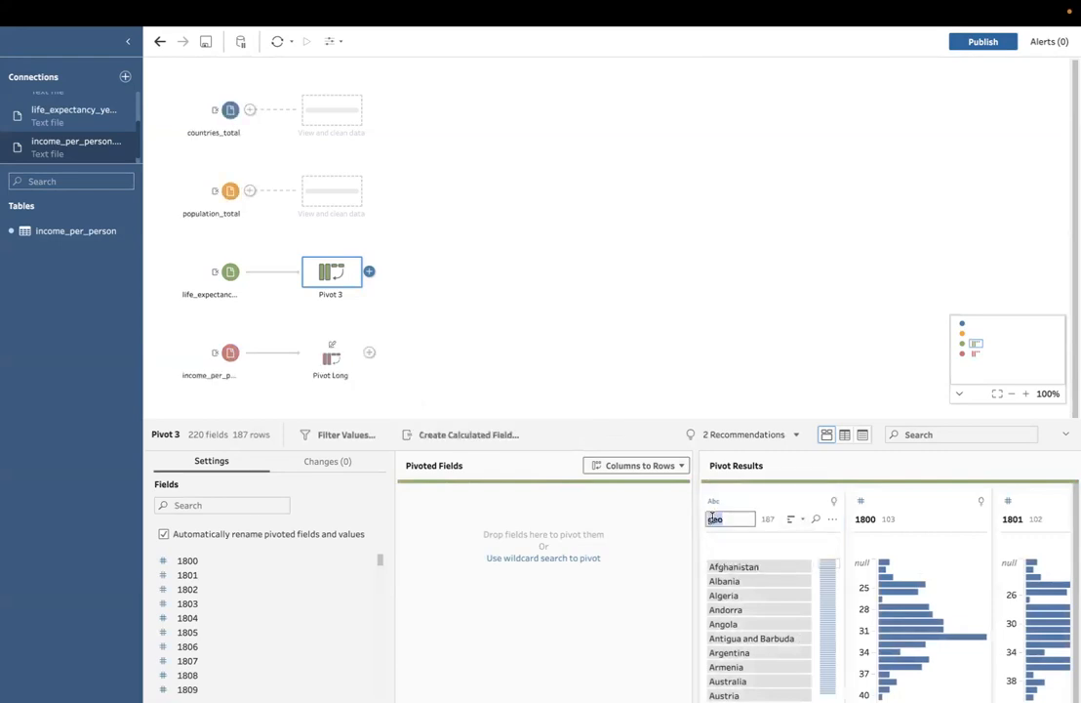
pyautogui.write('Country')
pyautogui.press('Return')
# Step: Pivot the life expectancy year fields from 1800 through 2018 from columns to rows
pyautogui.hscroll(3, 922, 512)
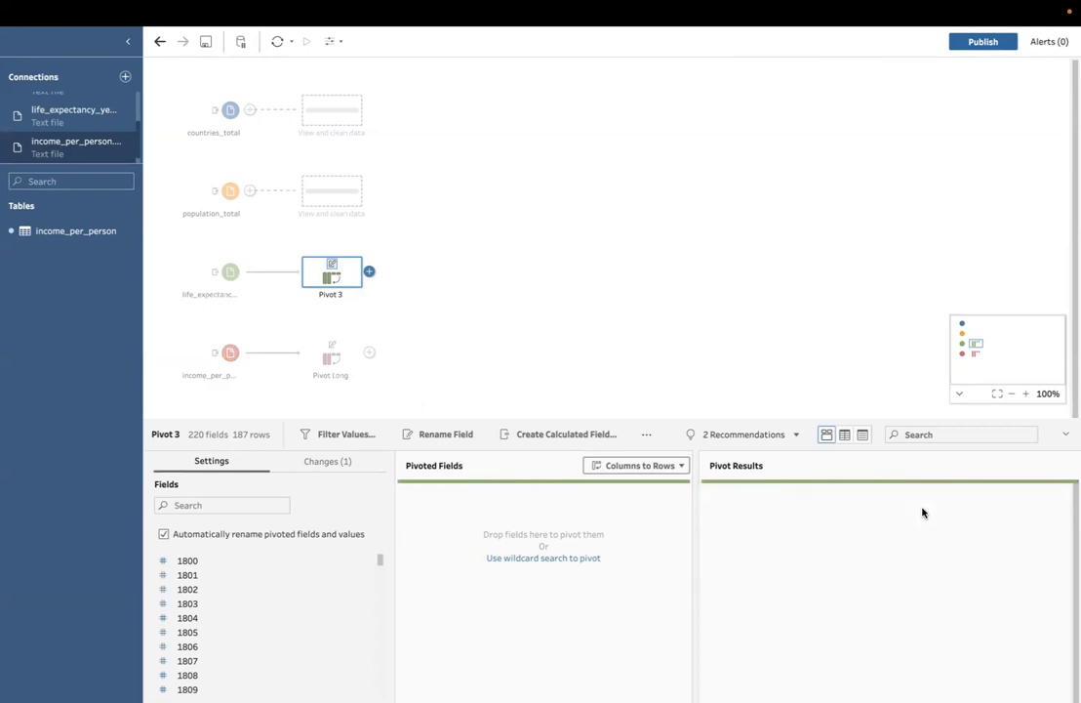
pyautogui.keyDown('shift'); pyautogui.click(976, 513); pyautogui.keyUp('shift')
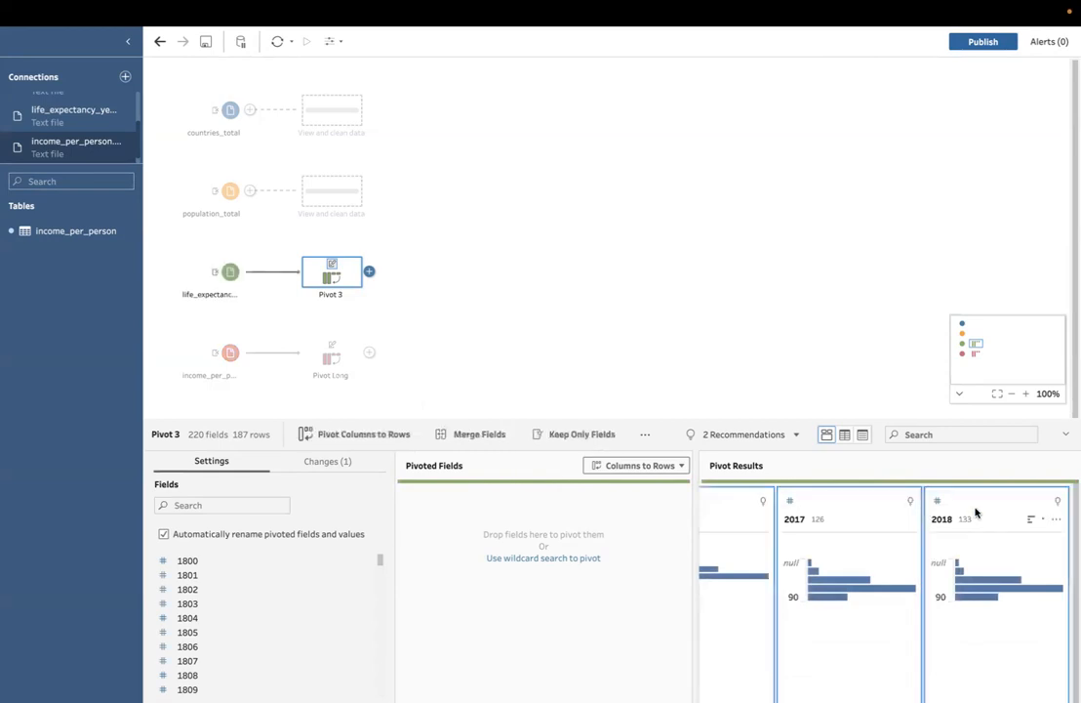
pyautogui.moveTo(976, 512); pyautogui.dragTo(586, 540)
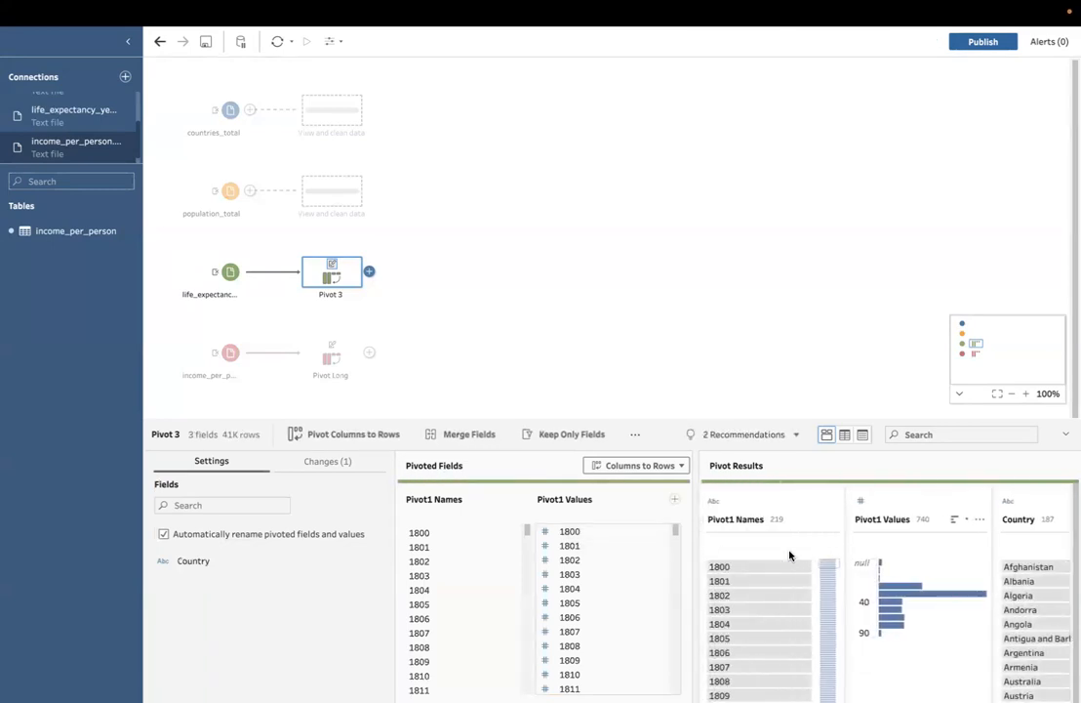
# Step: Rename the pivoted names field as Year and the pivoted values field as Life Expectancy
pyautogui.doubleClick(739, 519)
pyautogui.write('Year')
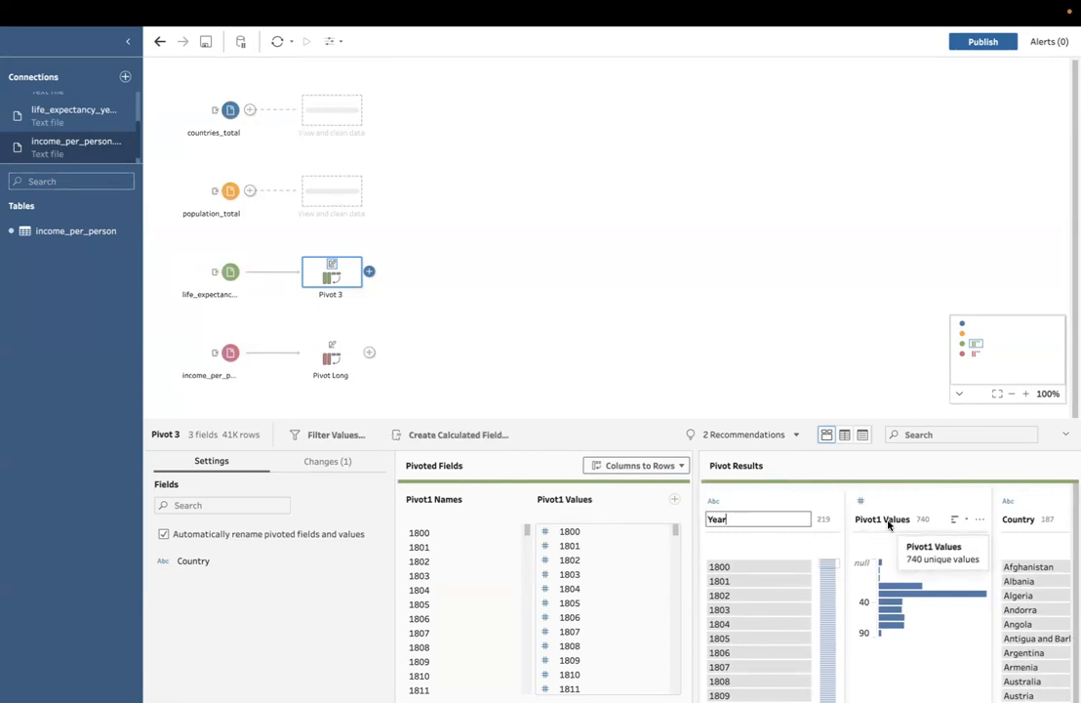
pyautogui.click(889, 525)
pyautogui.doubleClick(882, 521)
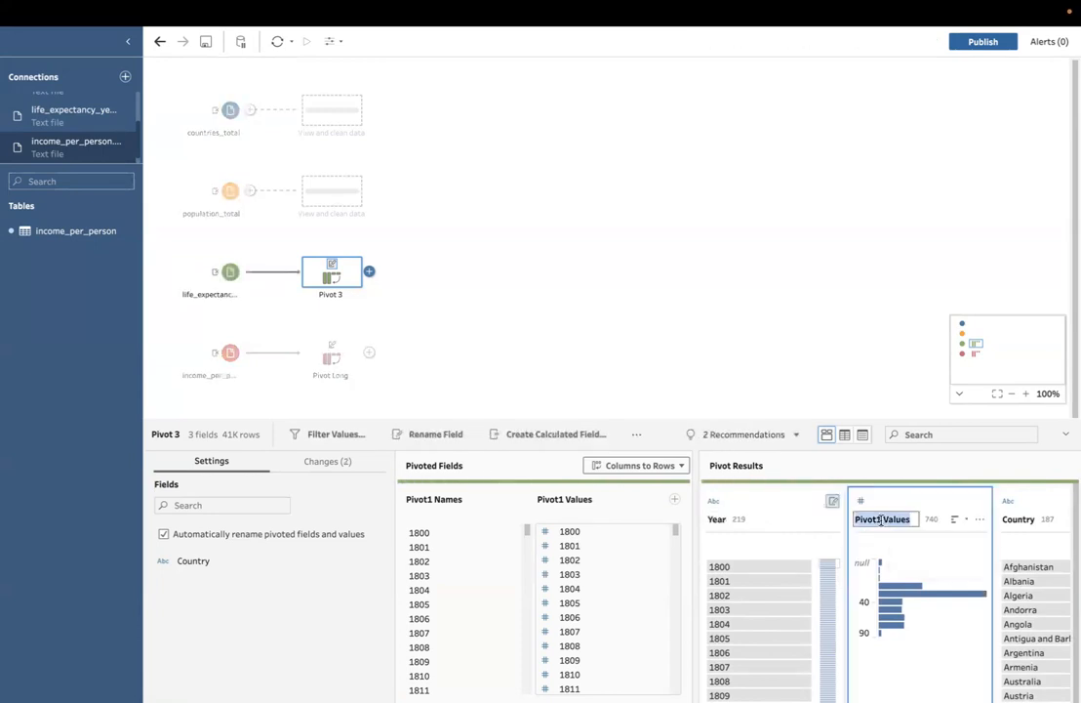
pyautogui.write('L')
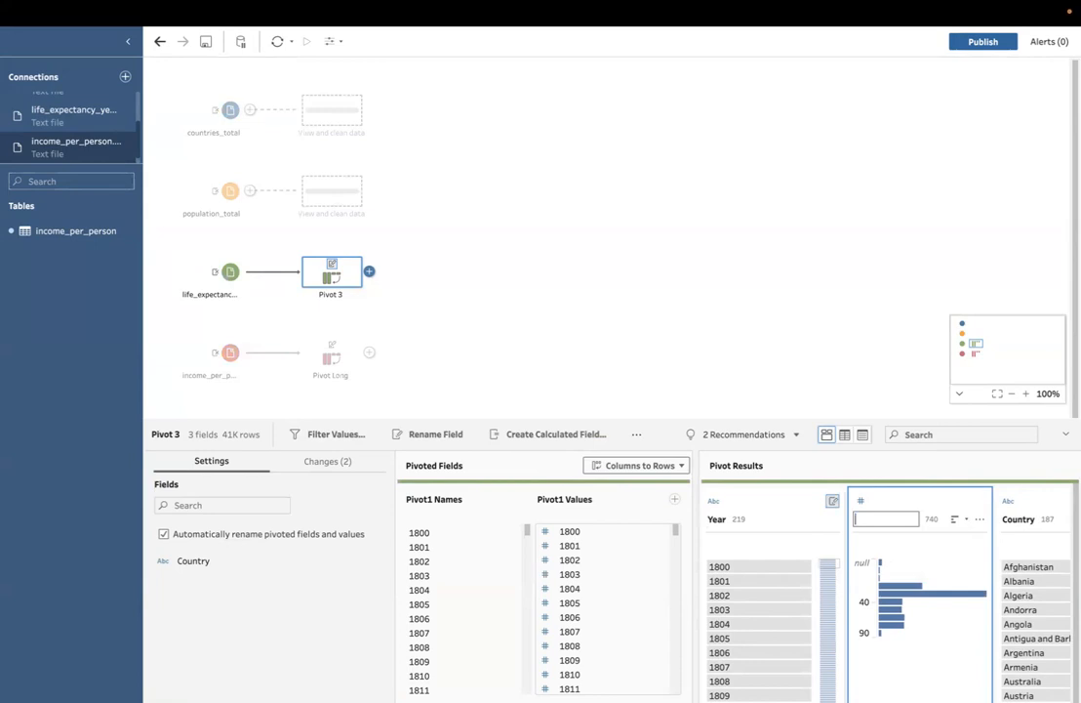
pyautogui.write('ife Expectancy')
pyautogui.press('Return')
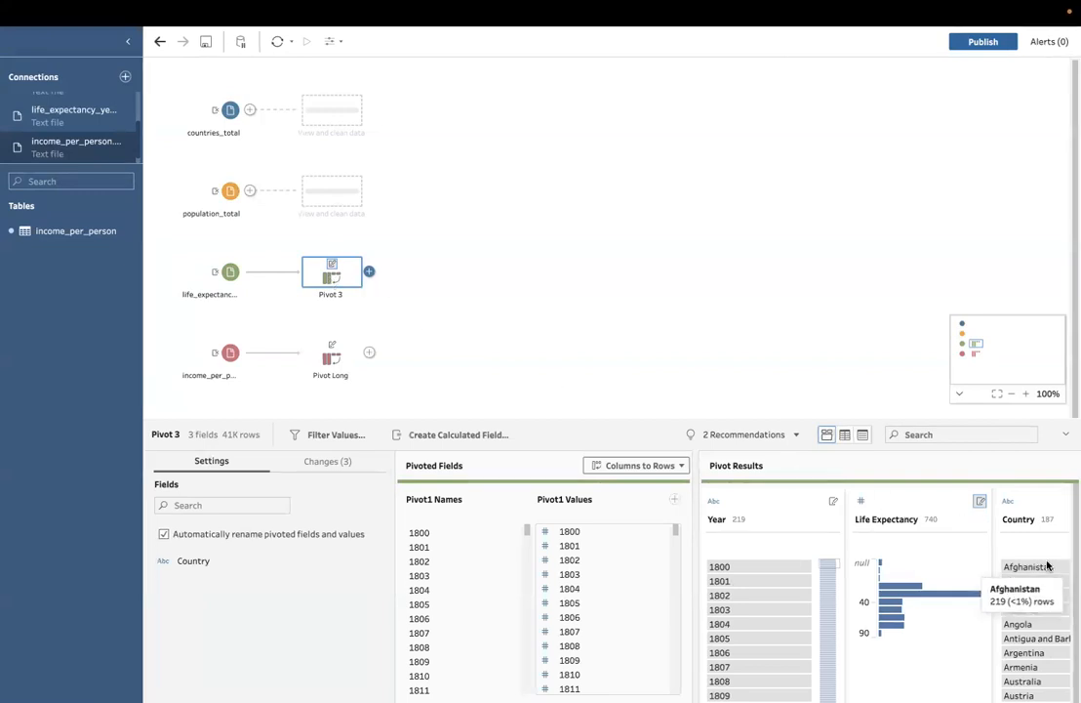
pyautogui.click(315, 360)
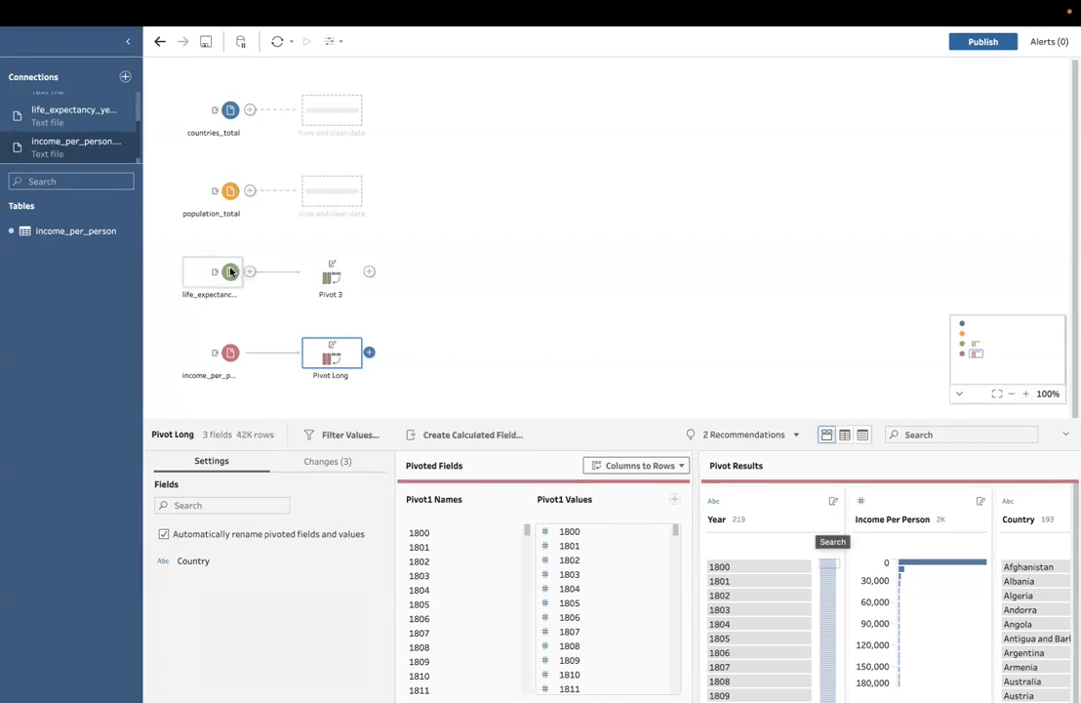
pyautogui.moveTo(232, 271); pyautogui.dragTo(381, 354)
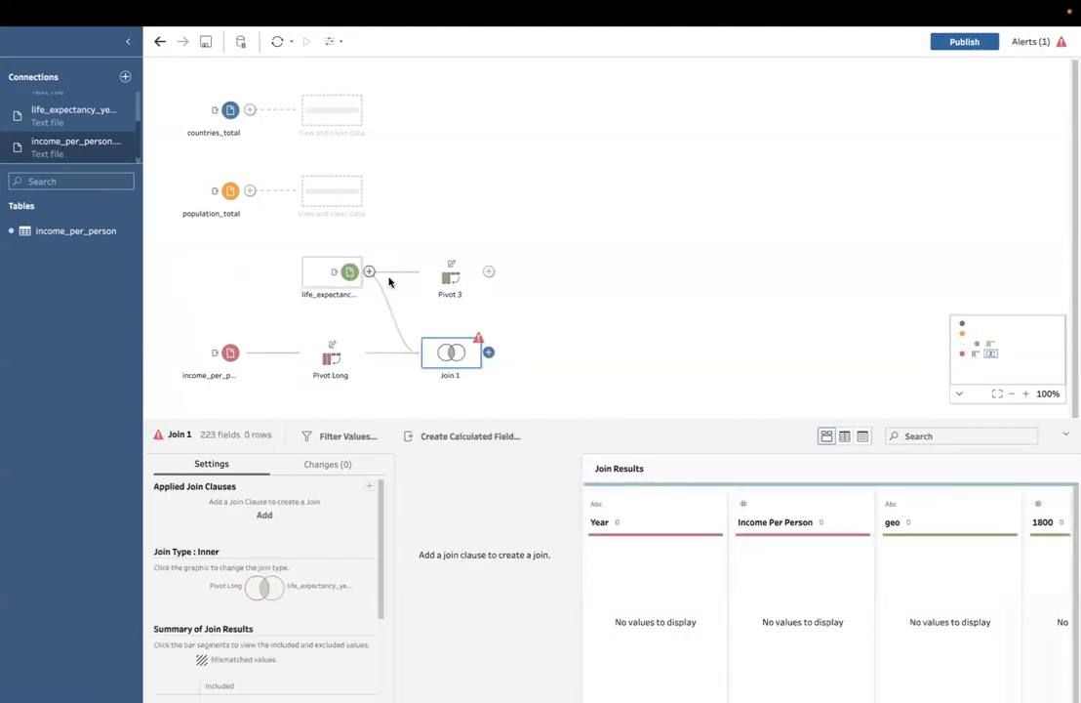
pyautogui.rightClick(451, 352)
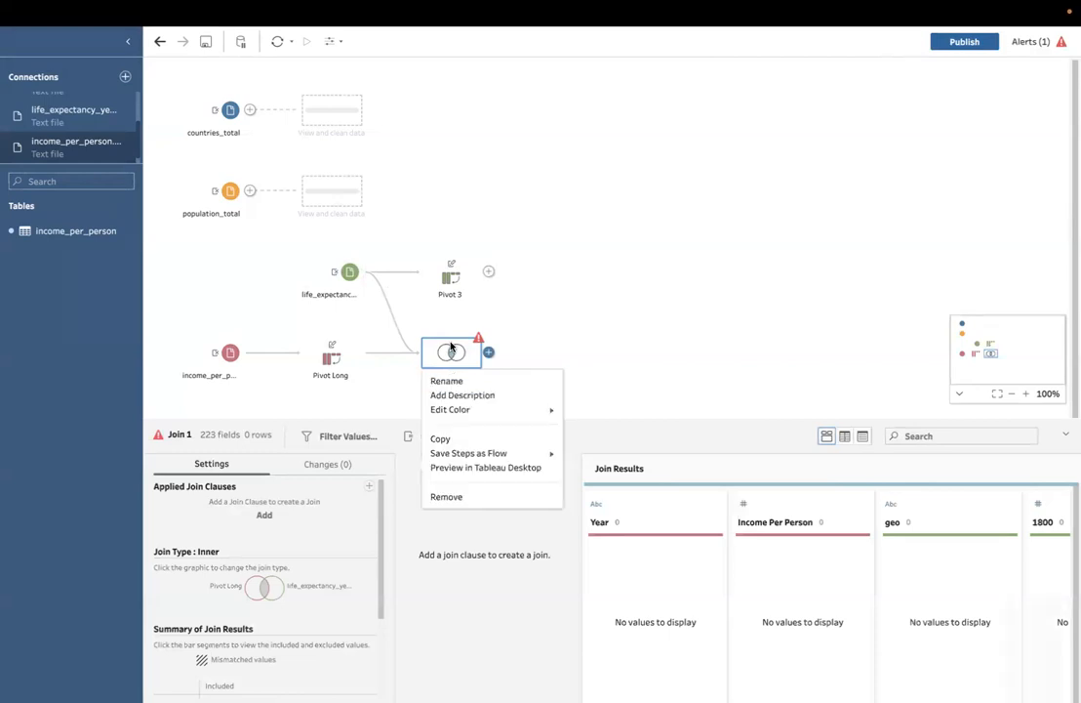
pyautogui.click(451, 495)
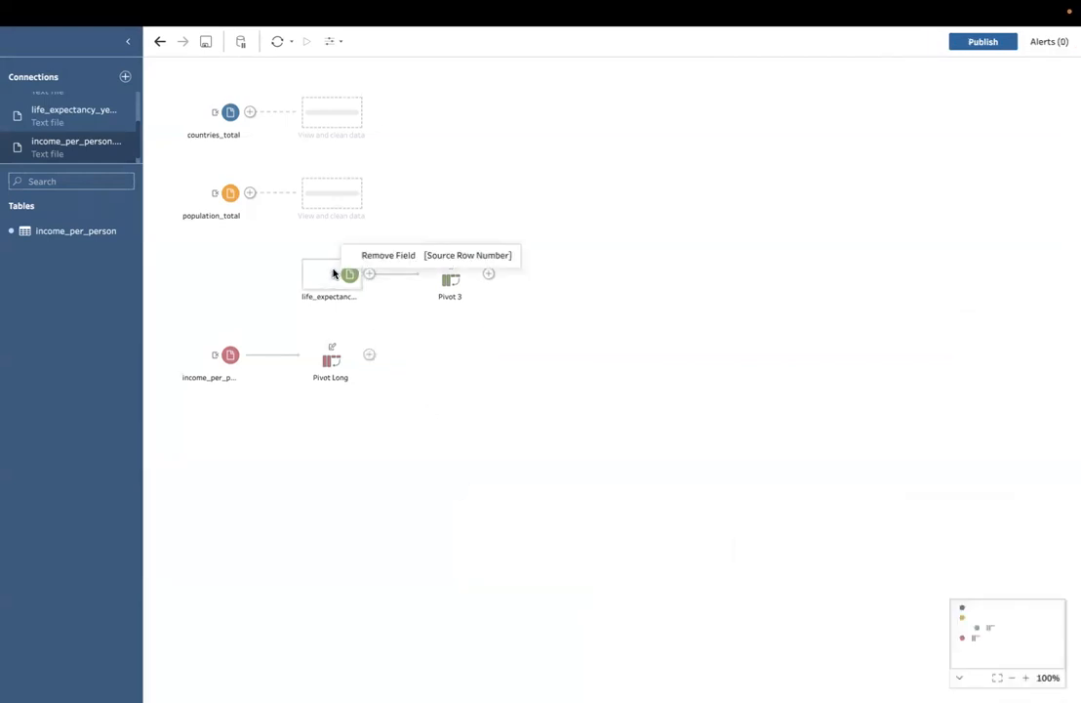
pyautogui.moveTo(292, 278); pyautogui.dragTo(230, 278)
pyautogui.moveTo(428, 285); pyautogui.dragTo(346, 281)
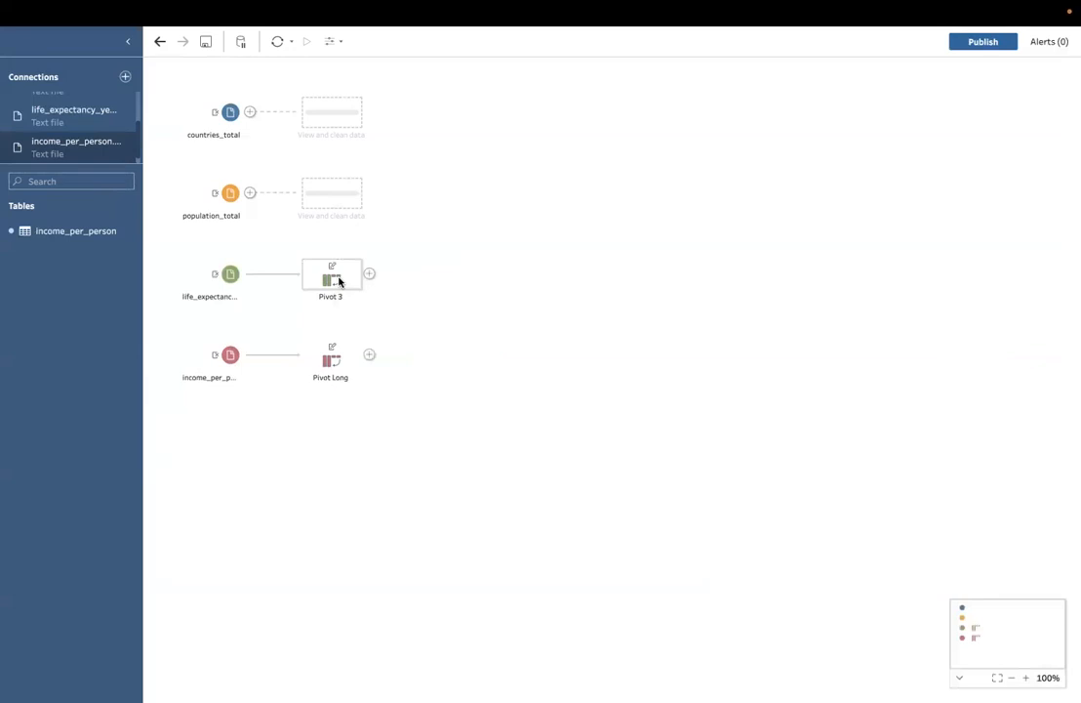
# Step: Rename the pivot step after the life_expectancy input as Pivot Long
pyautogui.click(339, 281)
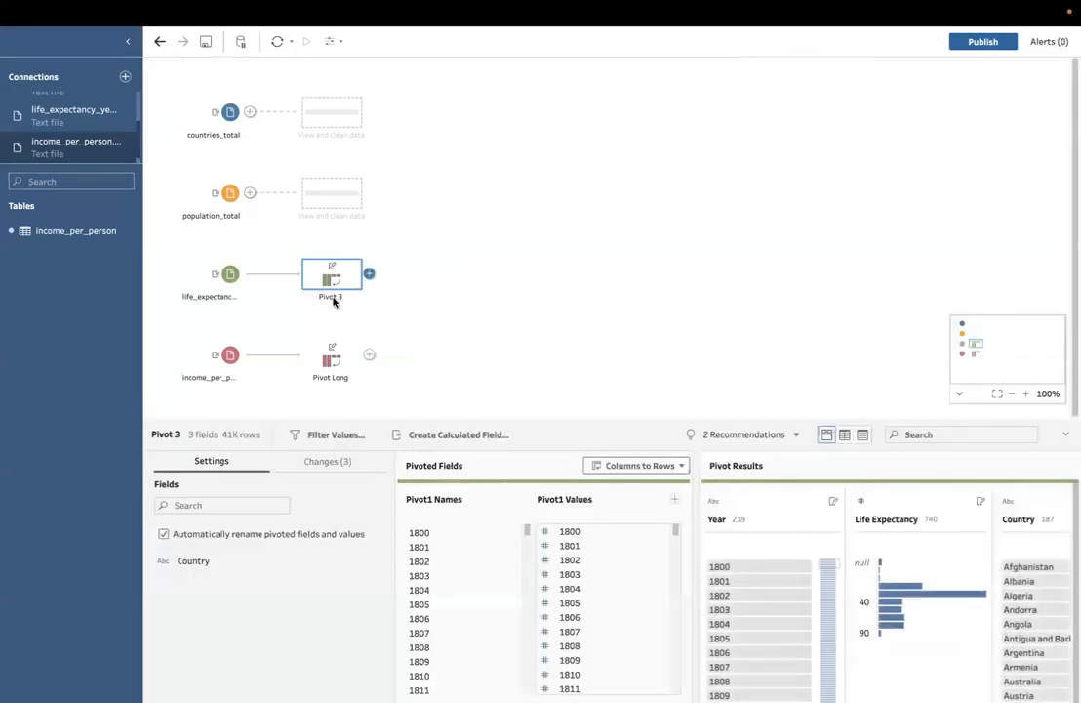
pyautogui.click(332, 307)
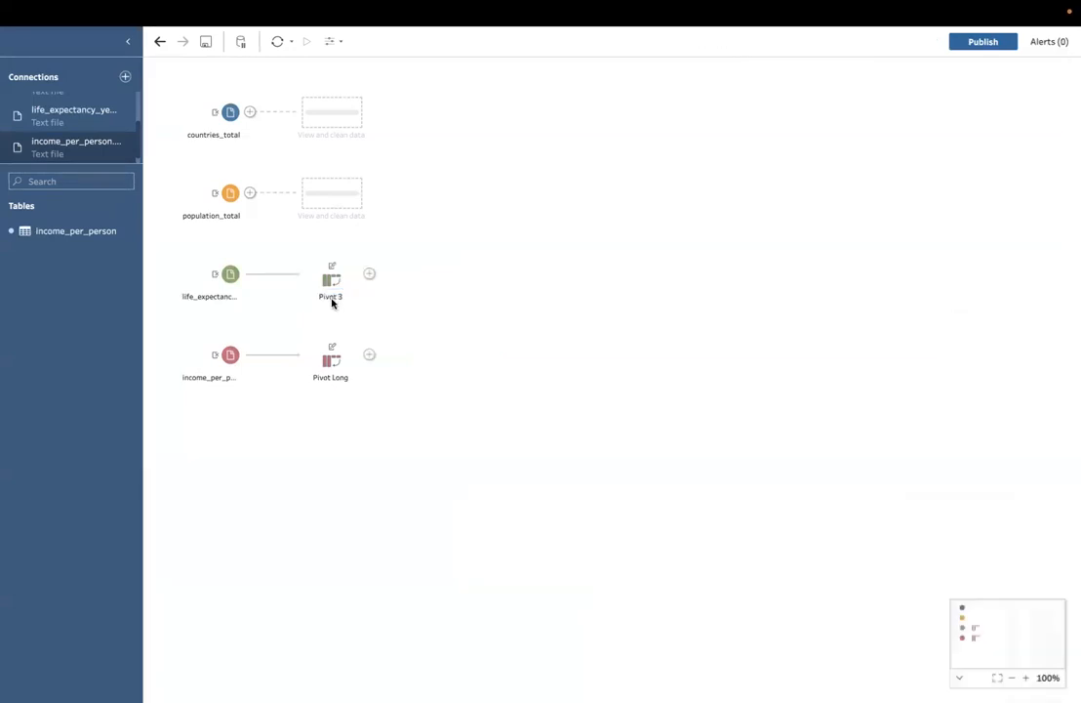
pyautogui.doubleClick(331, 299)
pyautogui.write('o')
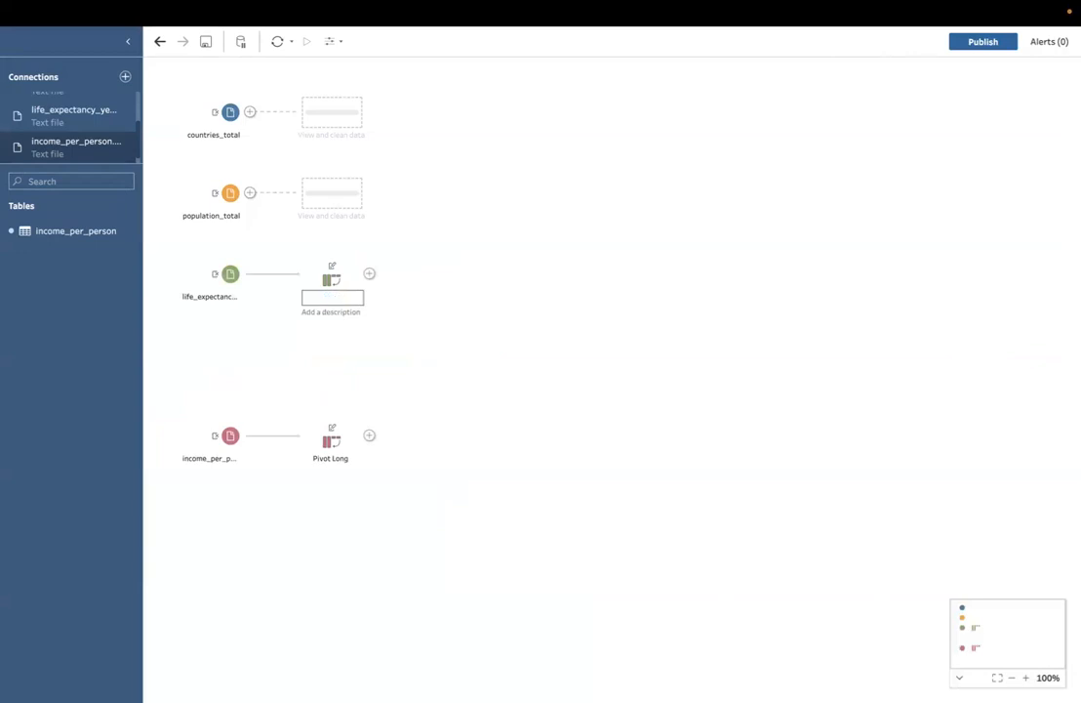
pyautogui.write('ivot Long')
pyautogui.press('Return')
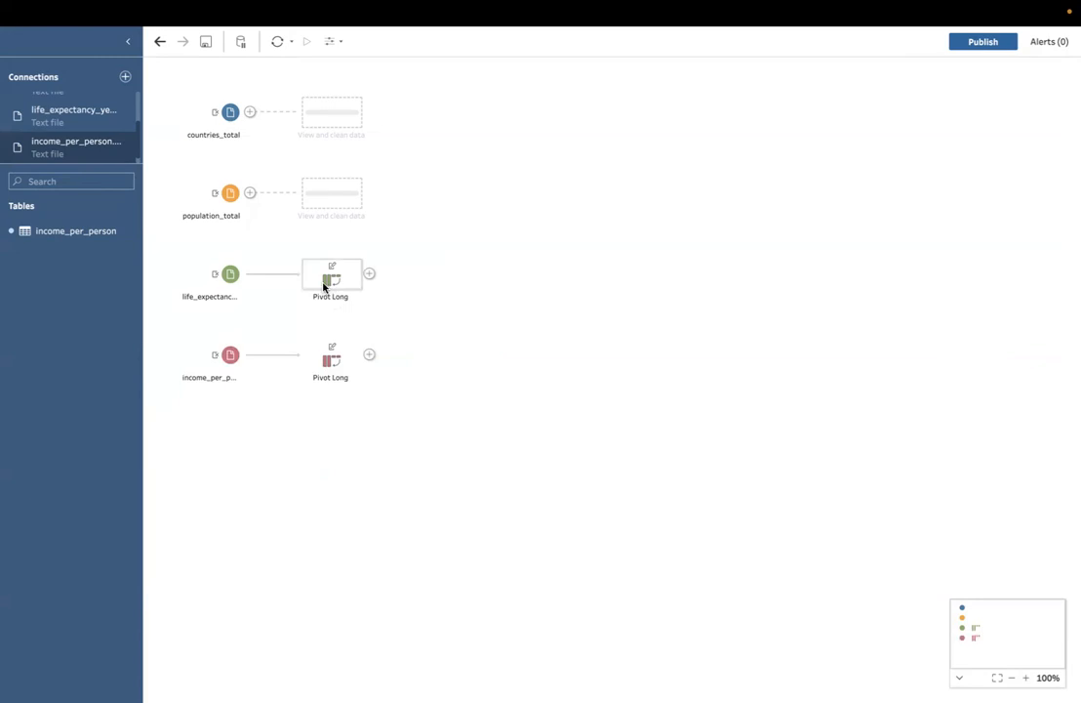
# Step: Join the life expectancy Pivot Long step with the income_per_person Pivot Long step
pyautogui.moveTo(326, 285); pyautogui.dragTo(387, 355)
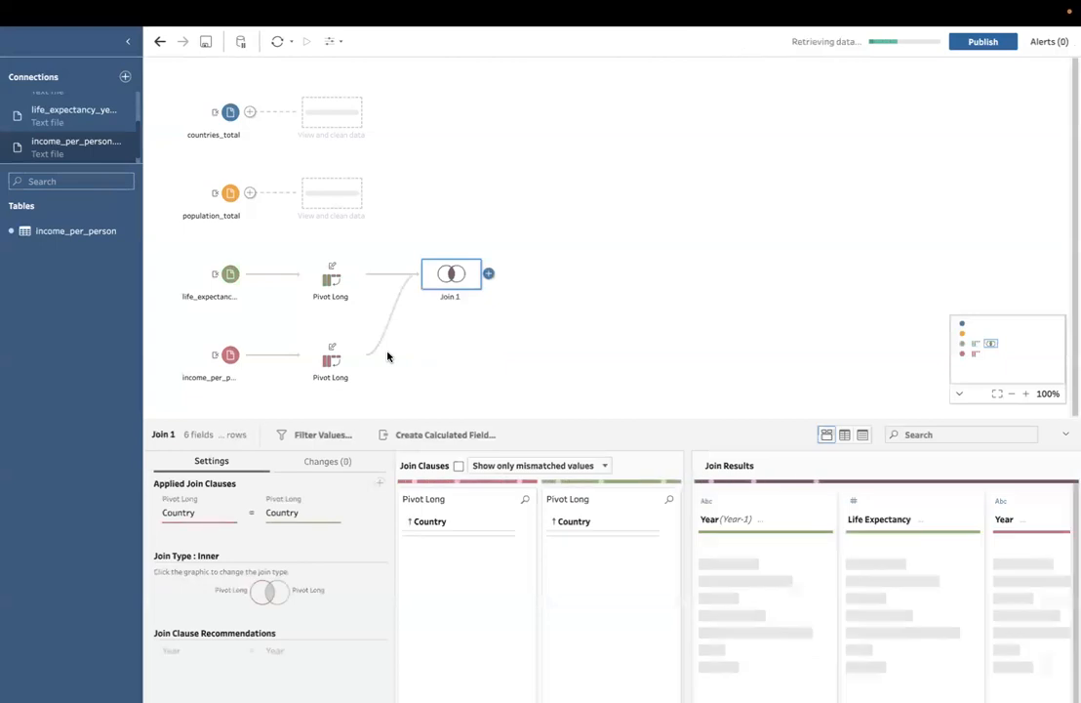
pyautogui.click(451, 298)
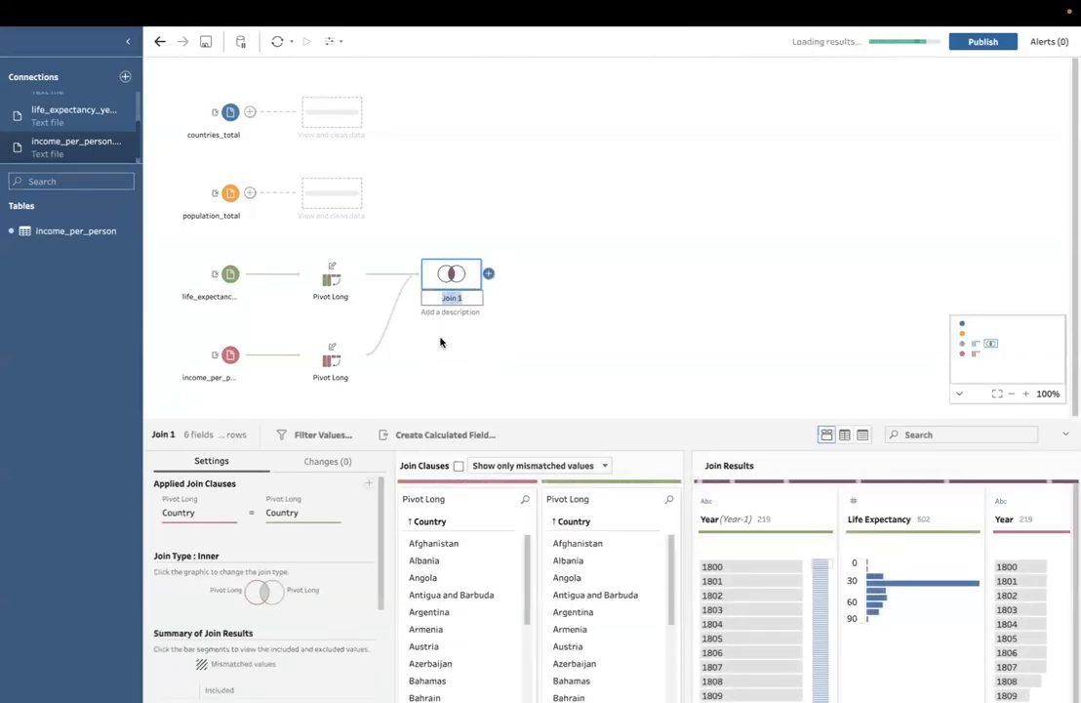
pyautogui.click(440, 342)
pyautogui.click(450, 277)
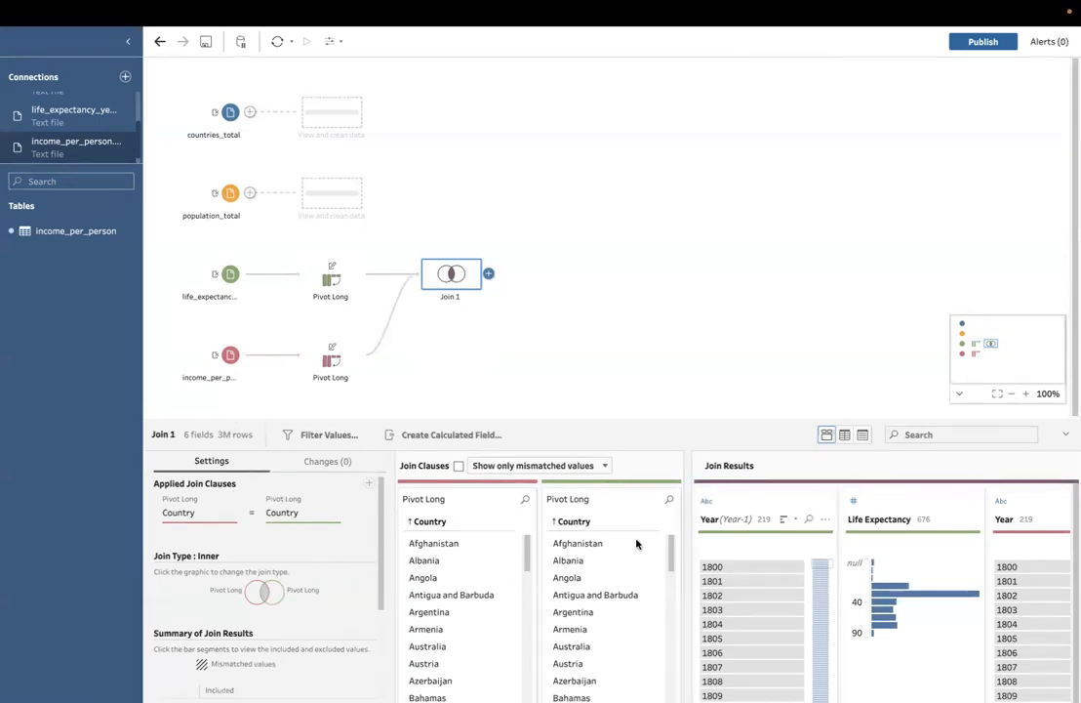
# Step: Add a second join clause that matches Year to Year
pyautogui.click(369, 484)
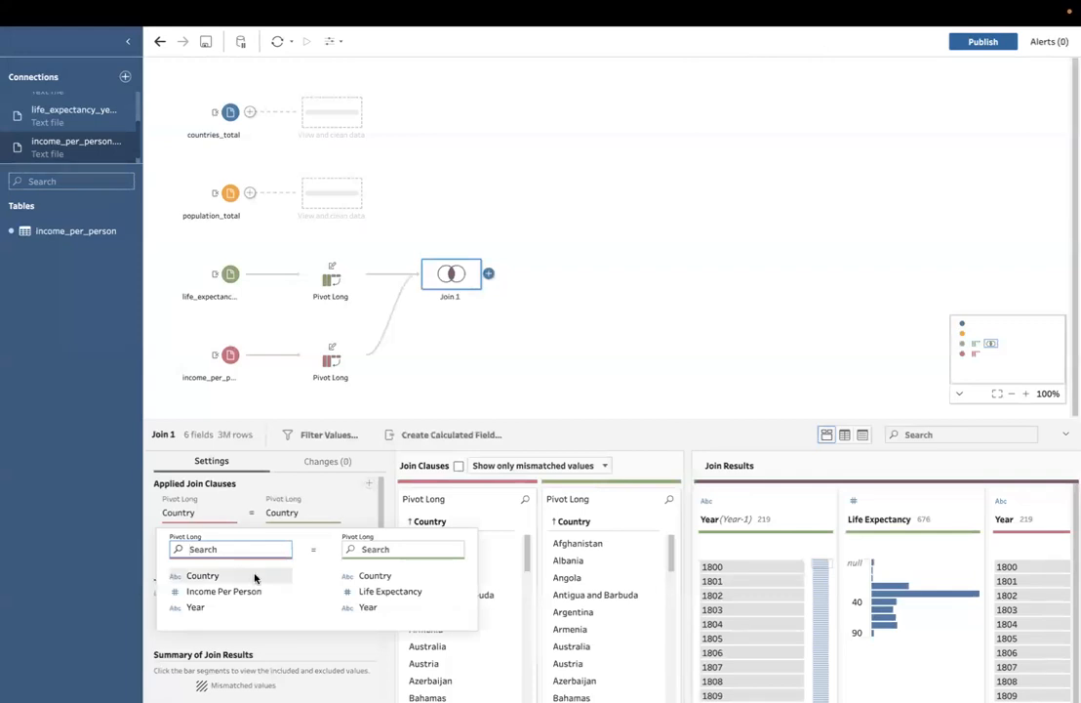
pyautogui.click(207, 607)
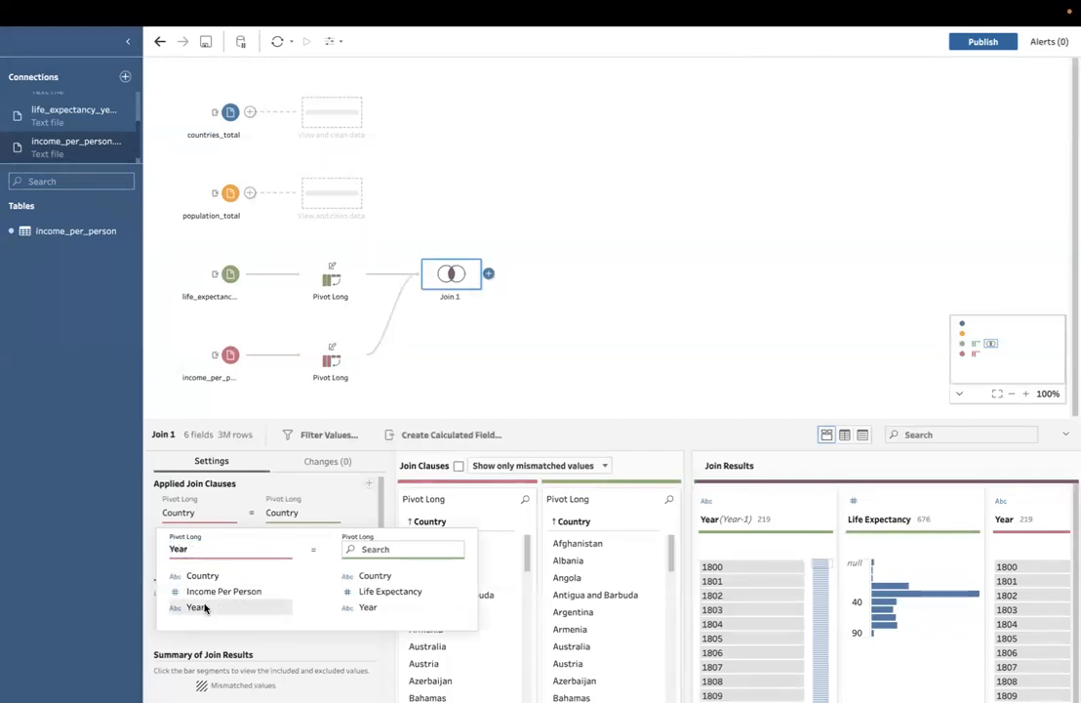
pyautogui.click(369, 607)
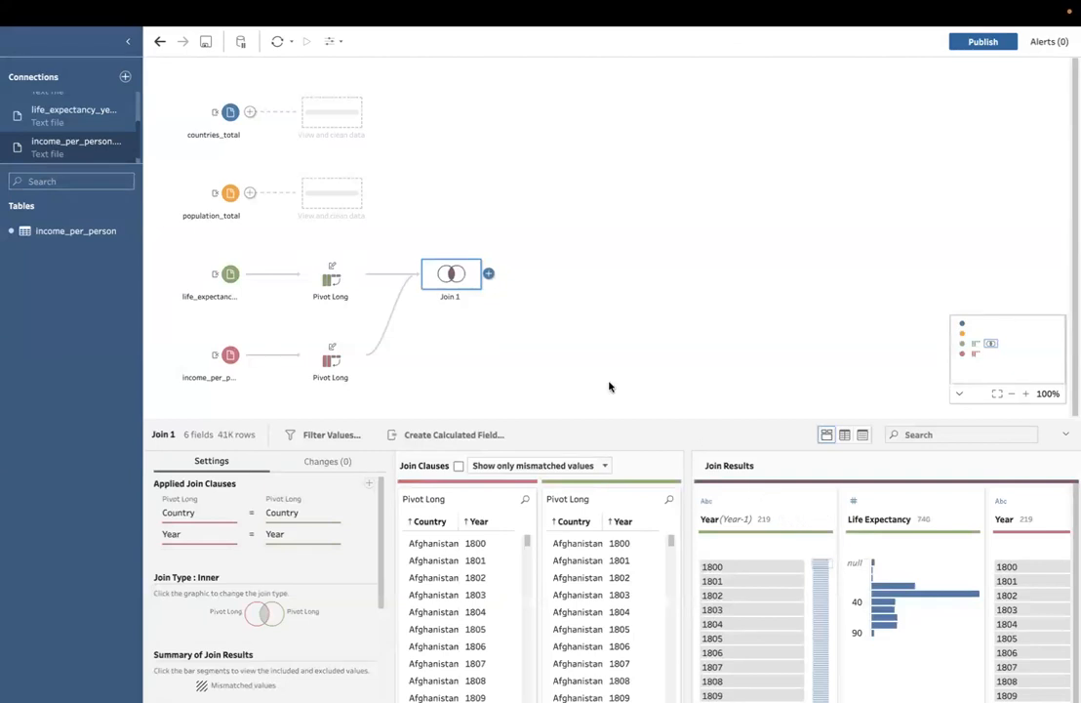
# Step: Look through all the fields in the join results for duplicates
pyautogui.hscroll(2, 809, 552)
pyautogui.hscroll(2, 809, 553)
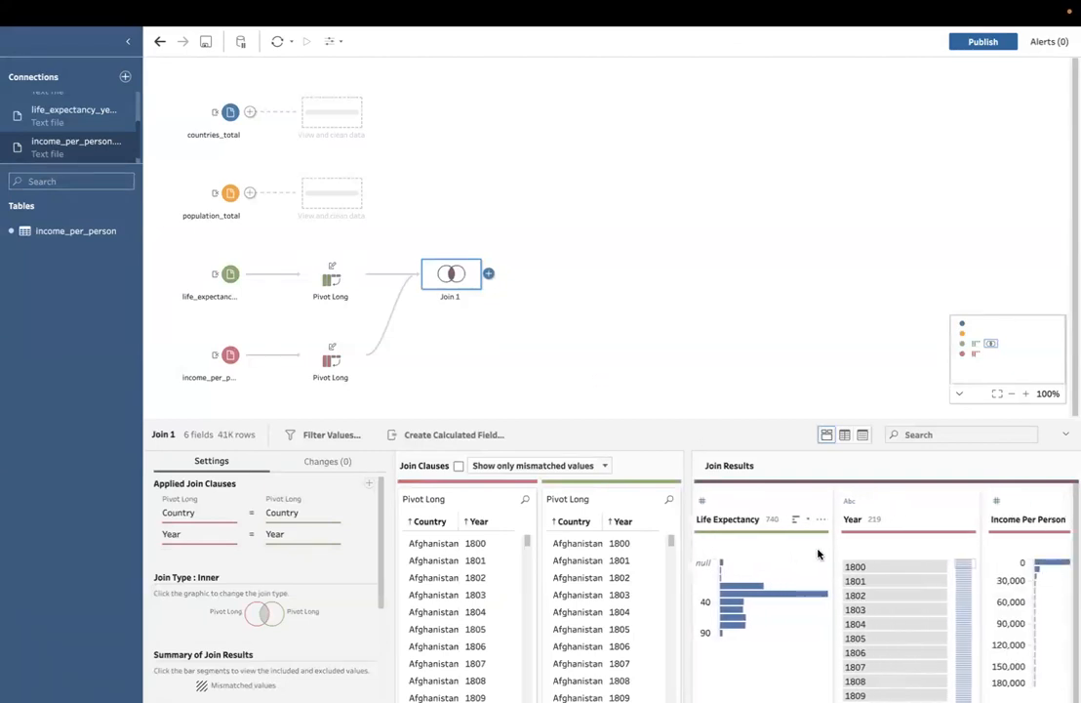
pyautogui.hscroll(-4, 796, 550)
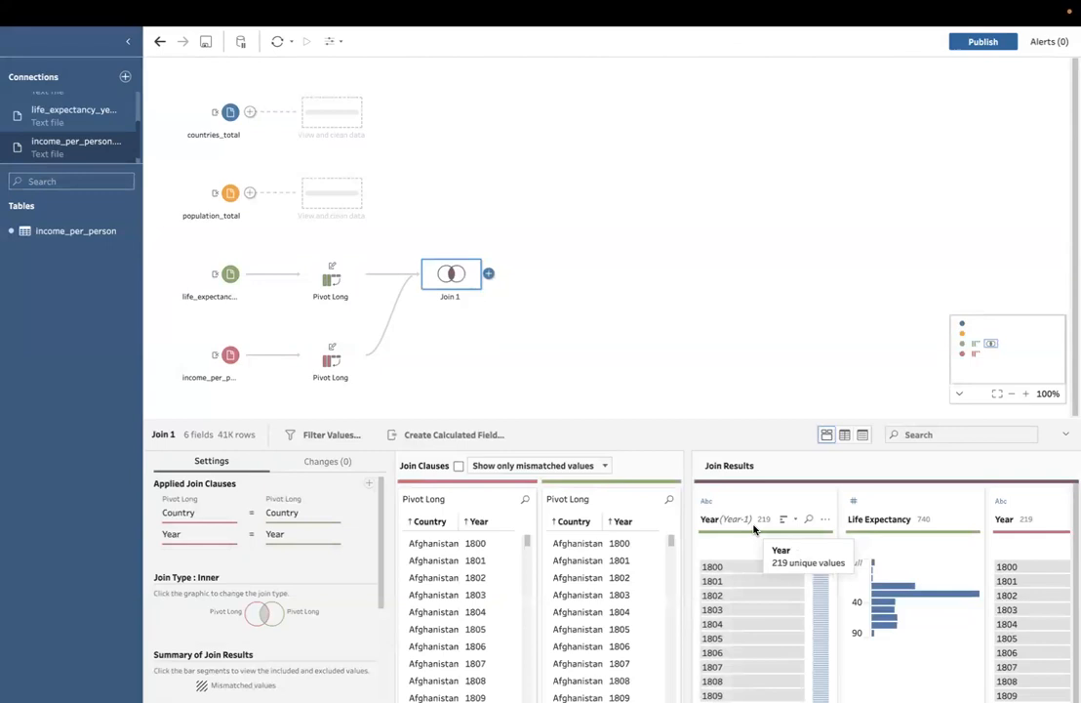
pyautogui.hscroll(4, 796, 527)
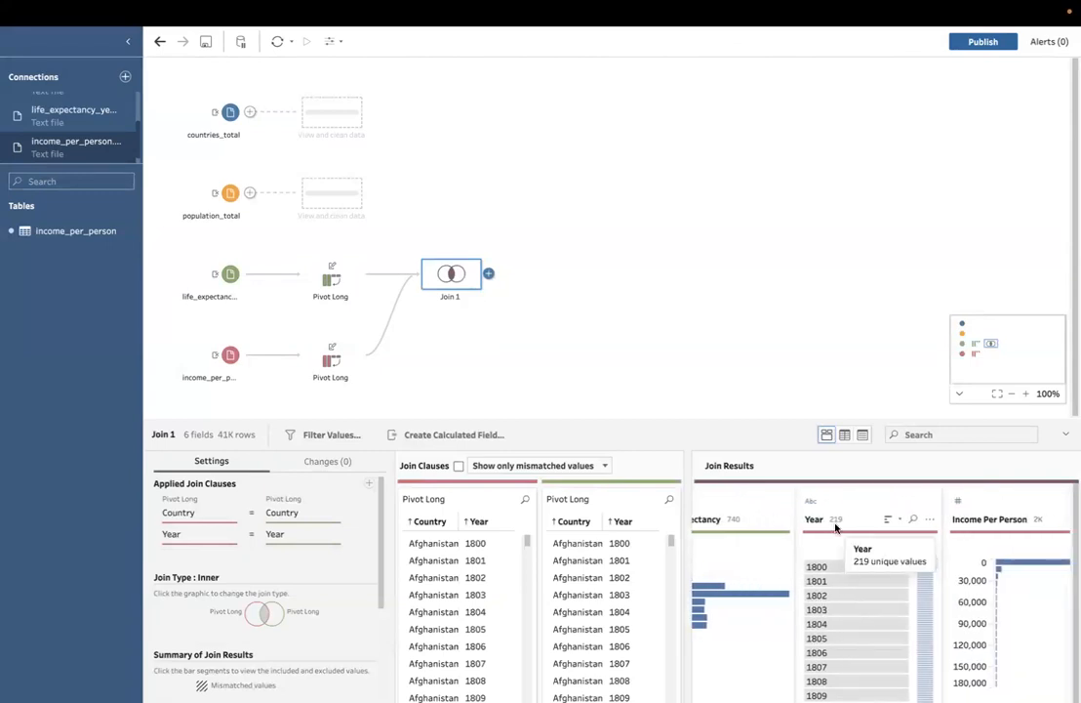
pyautogui.hscroll(3, 836, 527)
pyautogui.hscroll(3, 835, 527)
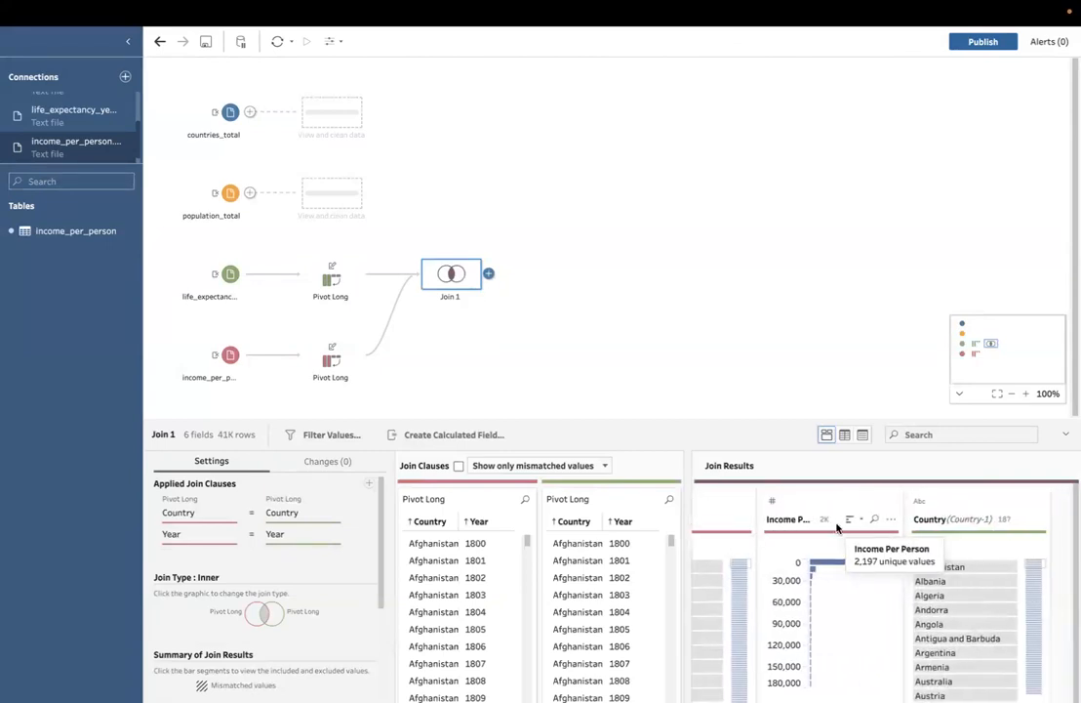
pyautogui.hscroll(3, 909, 530)
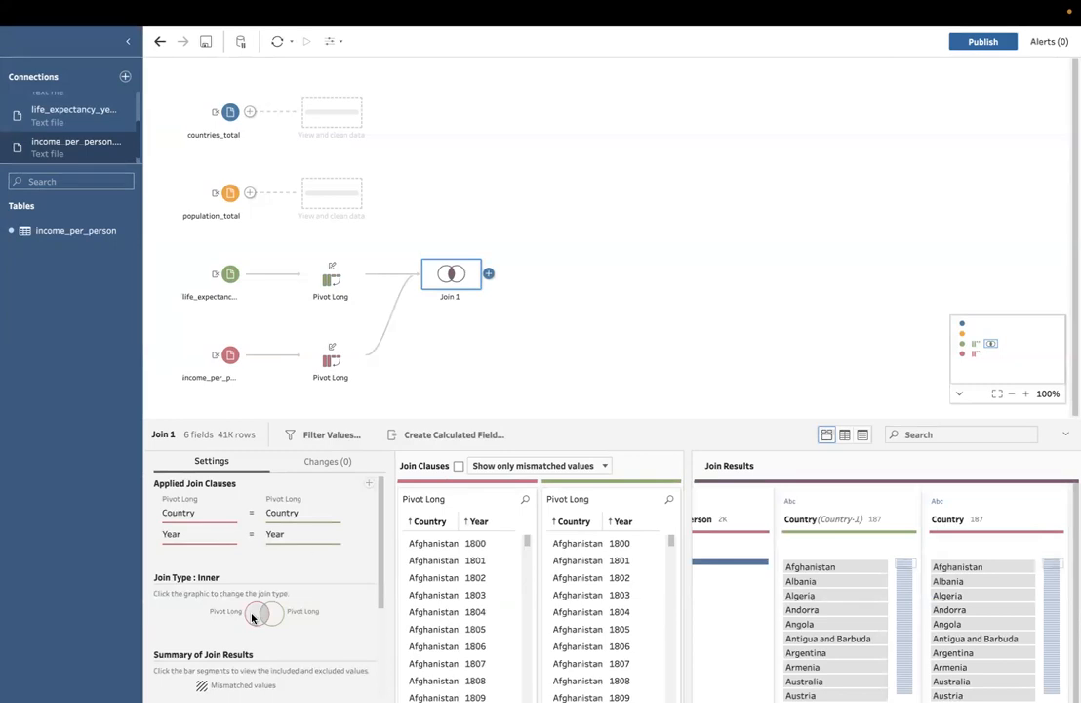
# Step: Add a cleaning step after Join 1 and remove the duplicate fields Year-1 and Country-1 in it
pyautogui.click(489, 276)
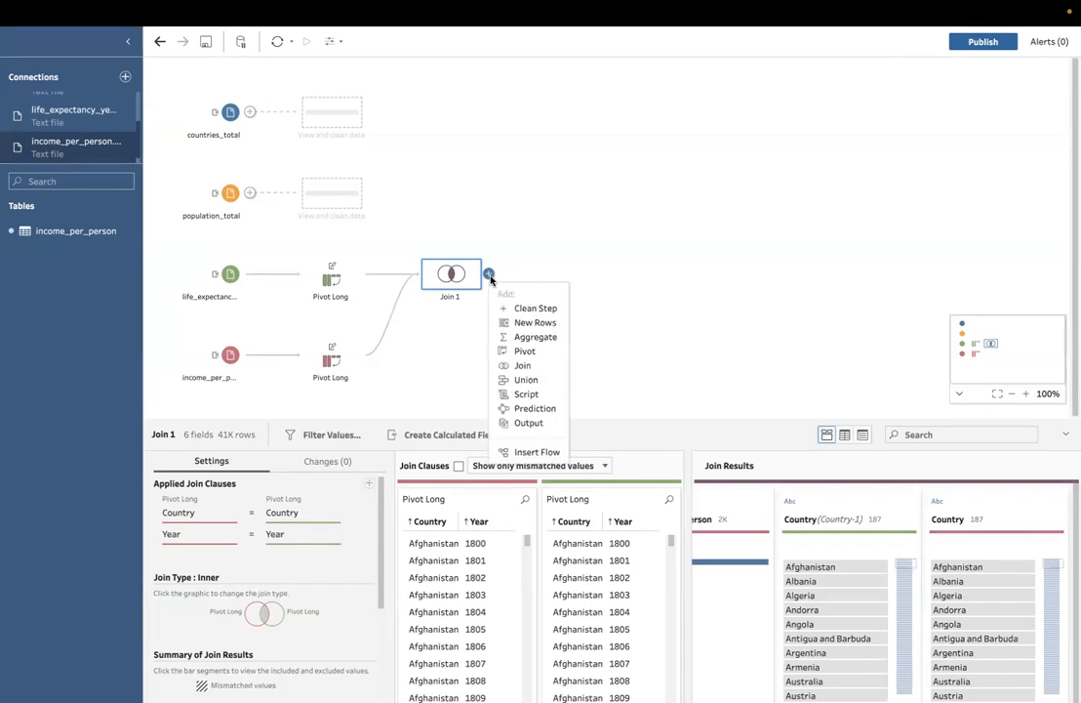
pyautogui.click(522, 311)
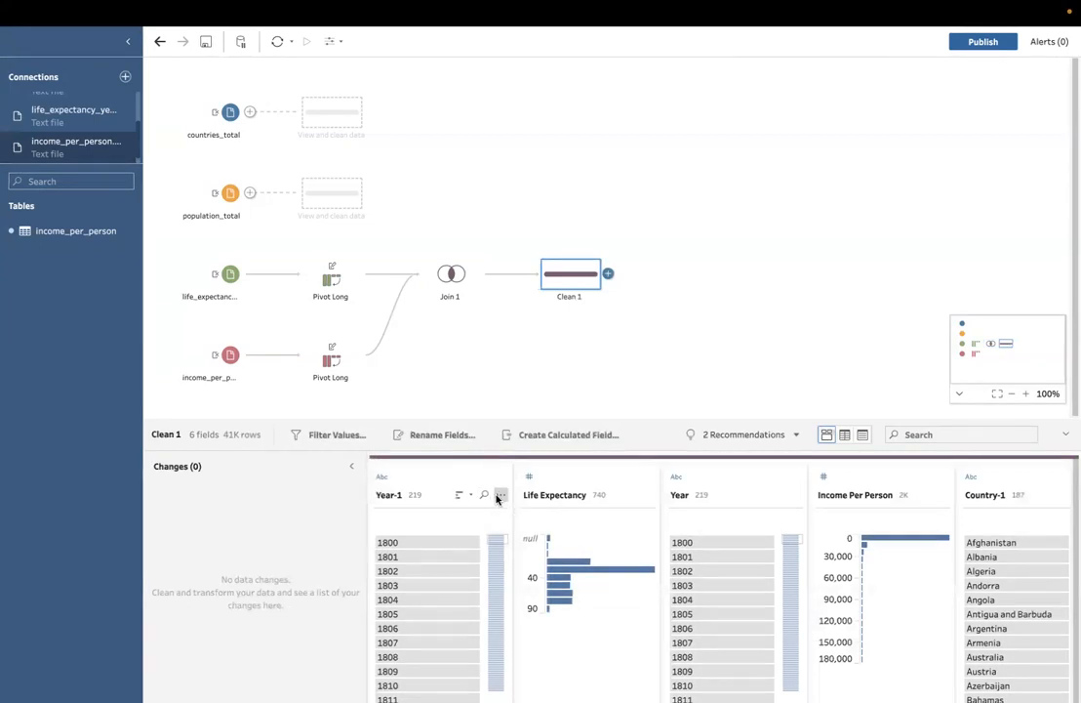
pyautogui.click(499, 496)
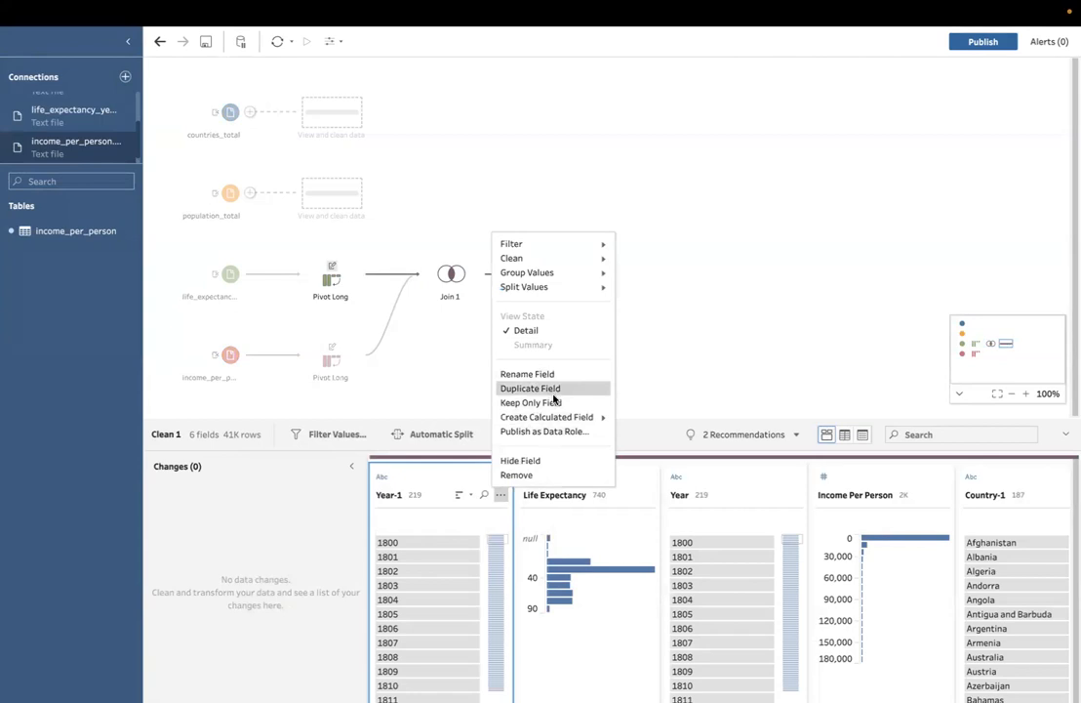
pyautogui.click(517, 474)
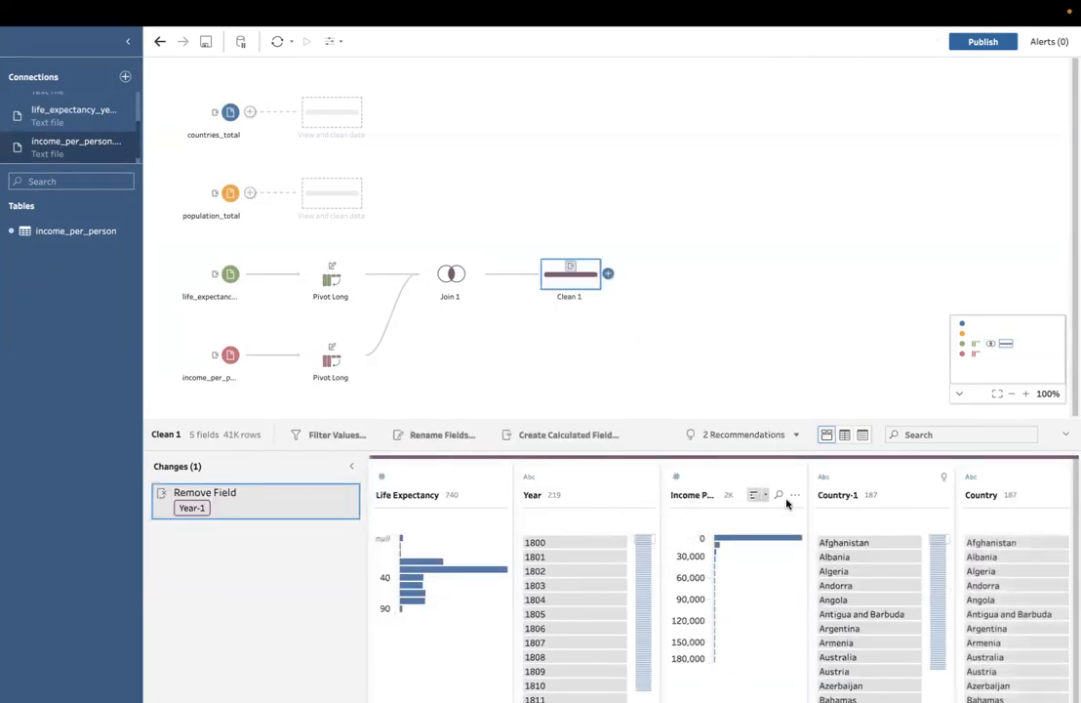
pyautogui.click(943, 497)
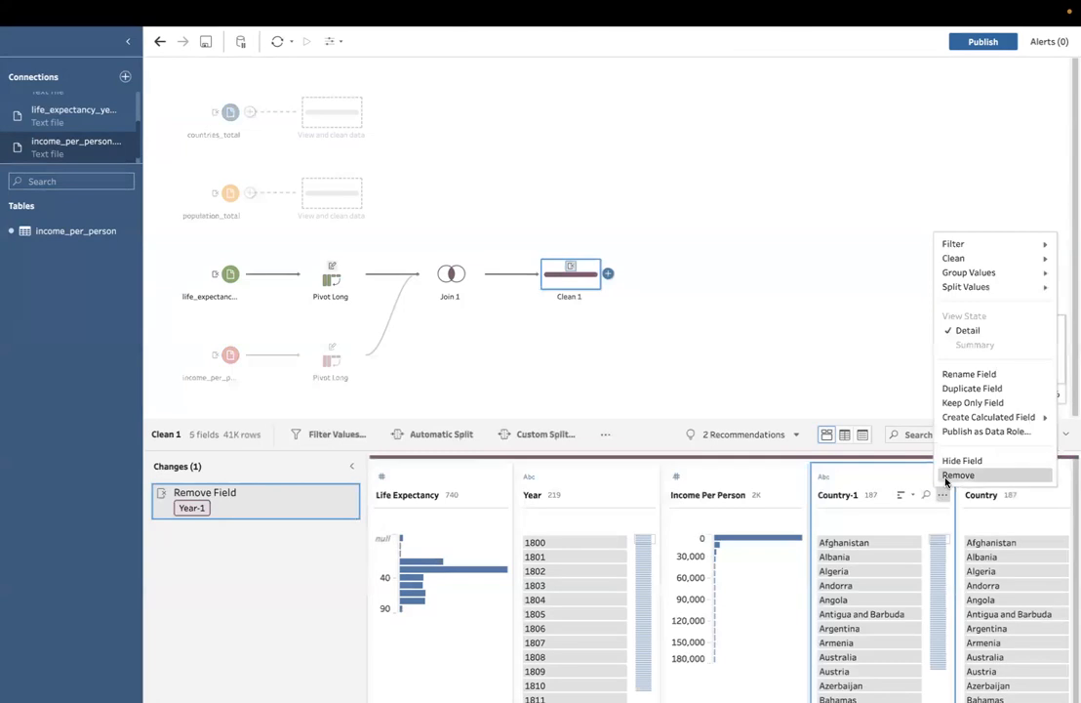
pyautogui.click(958, 475)
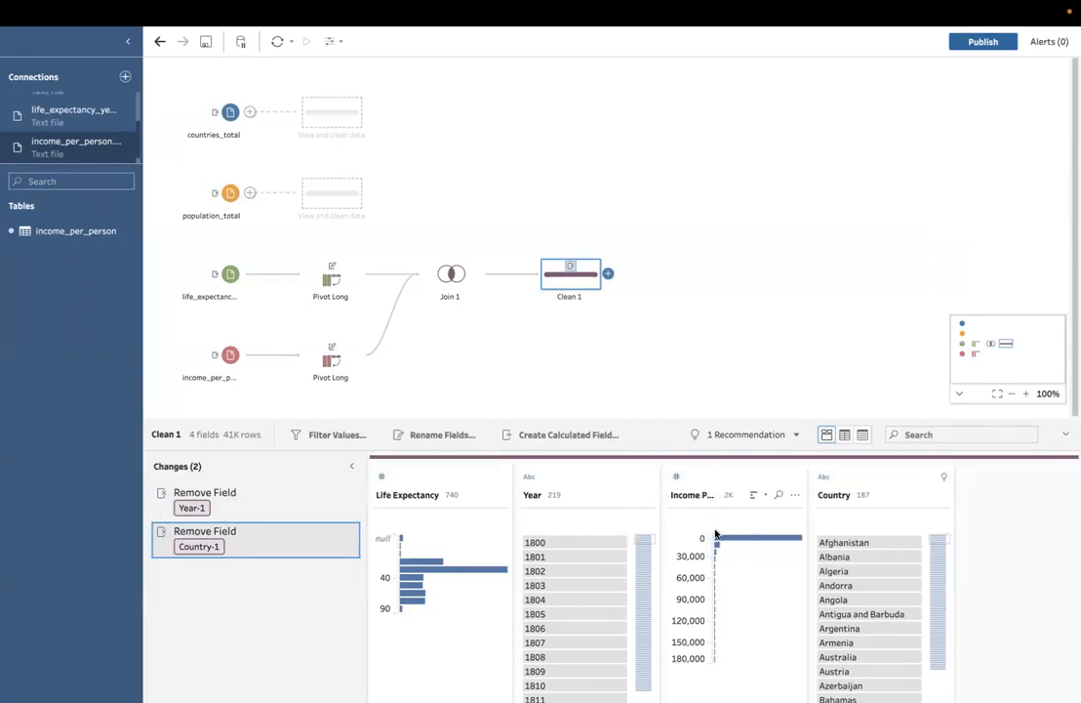
pyautogui.moveTo(485, 544)
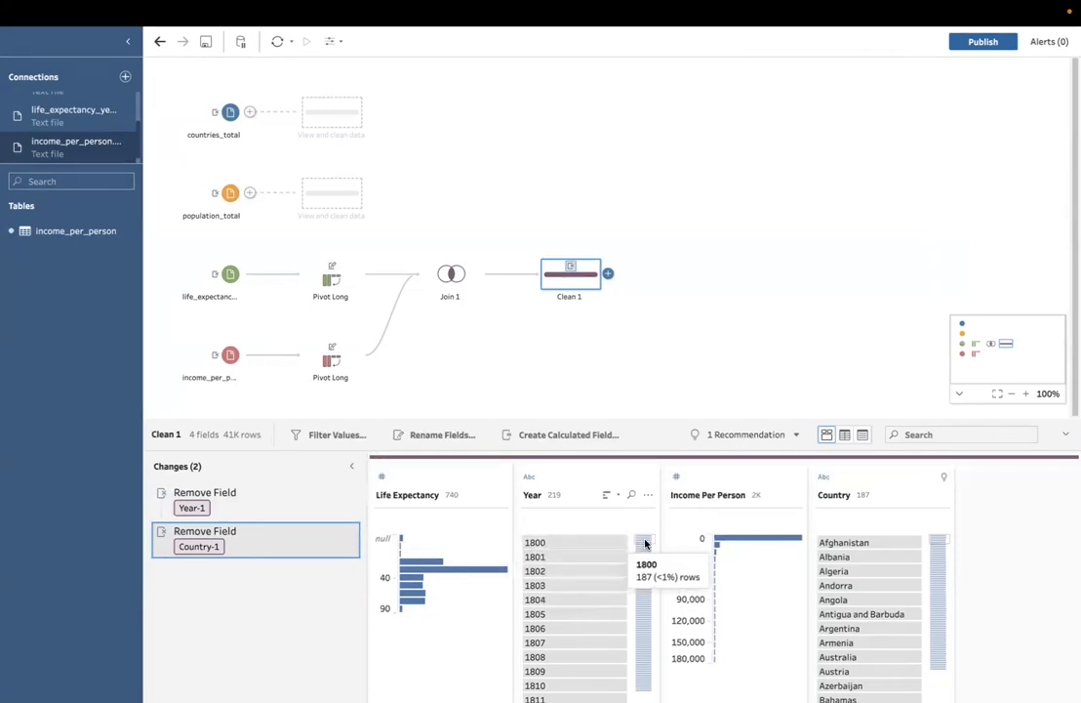
pyautogui.moveTo(732, 545)
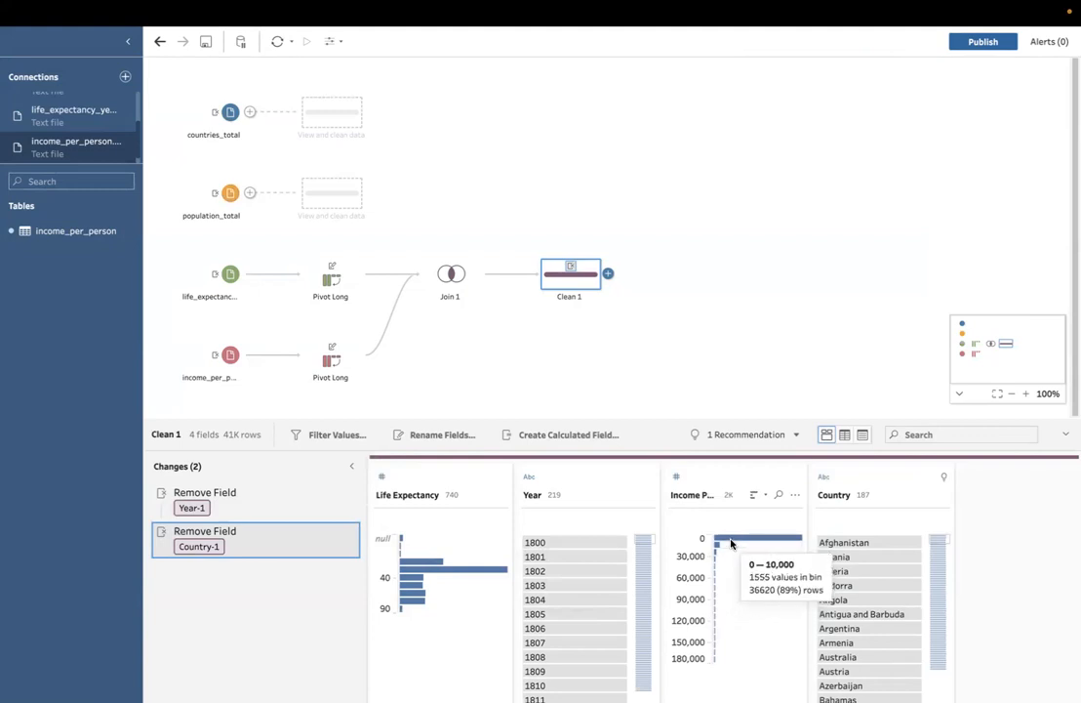
# Step: Rename the cleaning step after Join 1 as Remove Dup Columns
pyautogui.doubleClick(571, 297)
pyautogui.write('REmo')
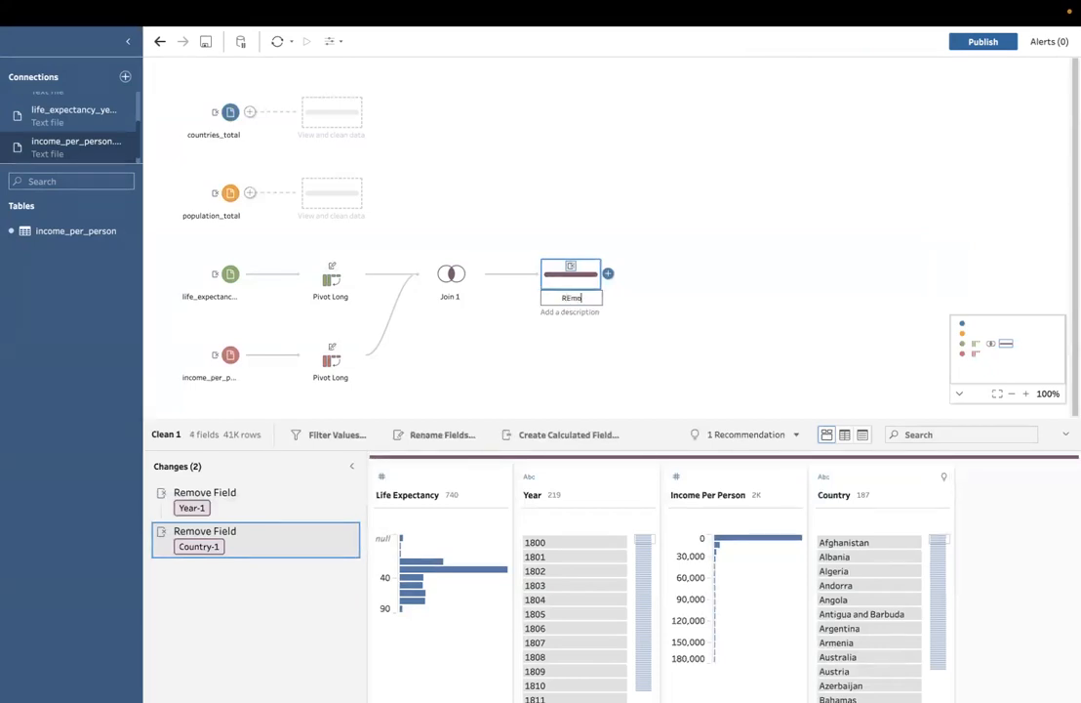
pyautogui.write('ove Dup Columns')
pyautogui.click(609, 332)
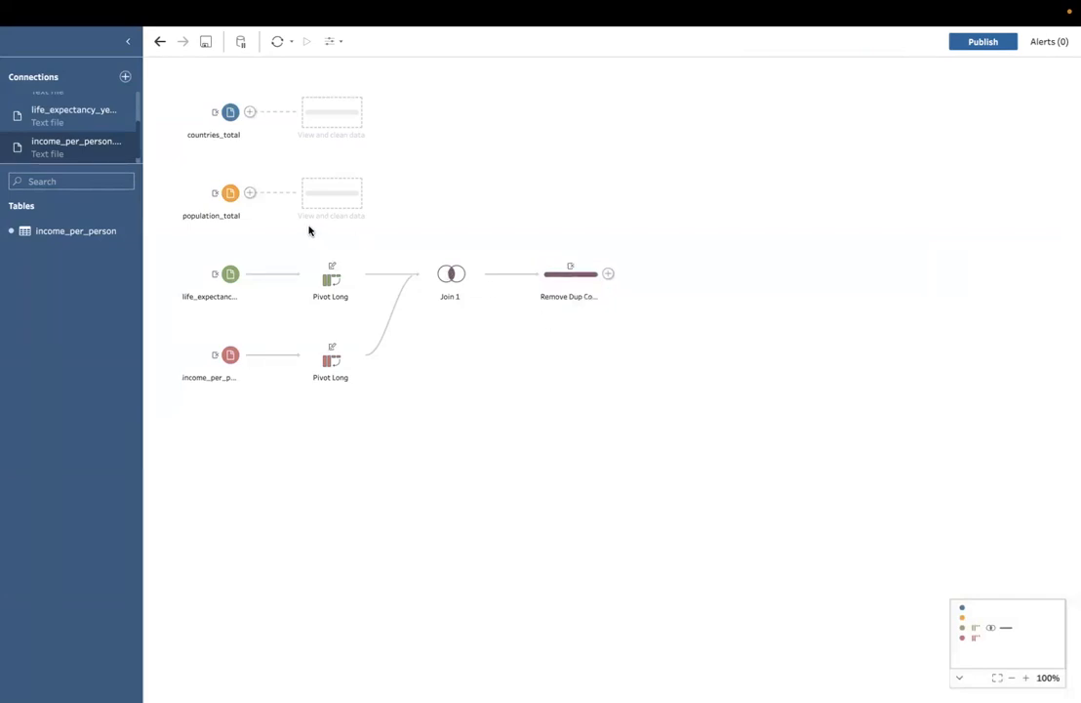
# Step: Add a pivot step after the population_total input and rename its geo field as Country
pyautogui.click(250, 192)
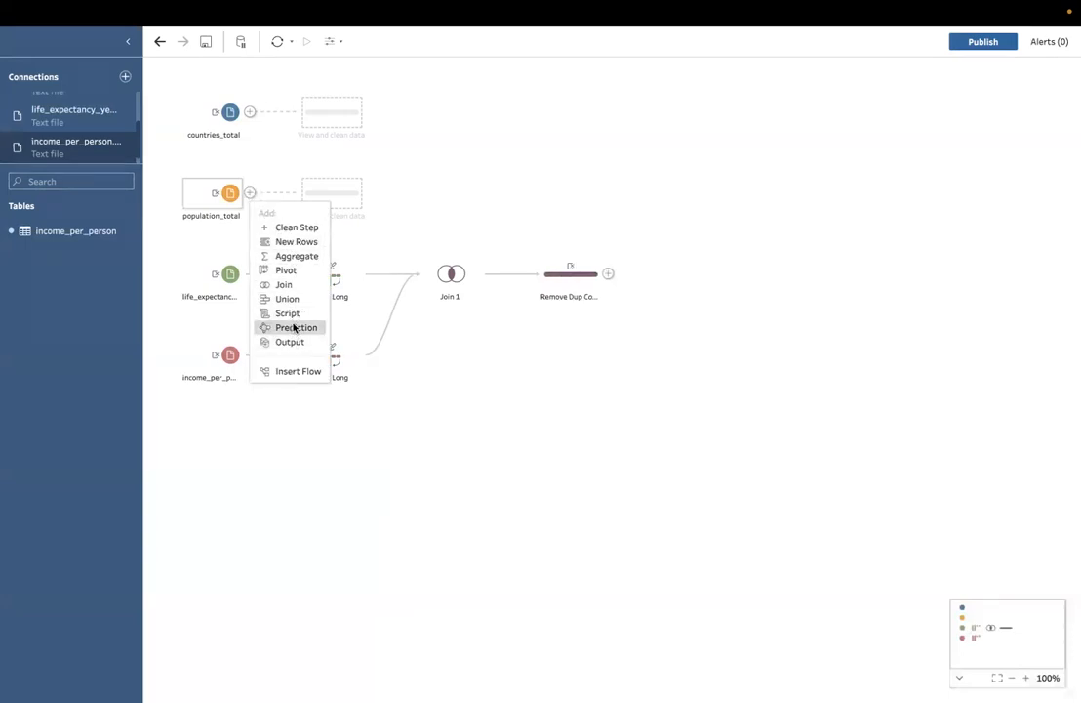
pyautogui.click(286, 270)
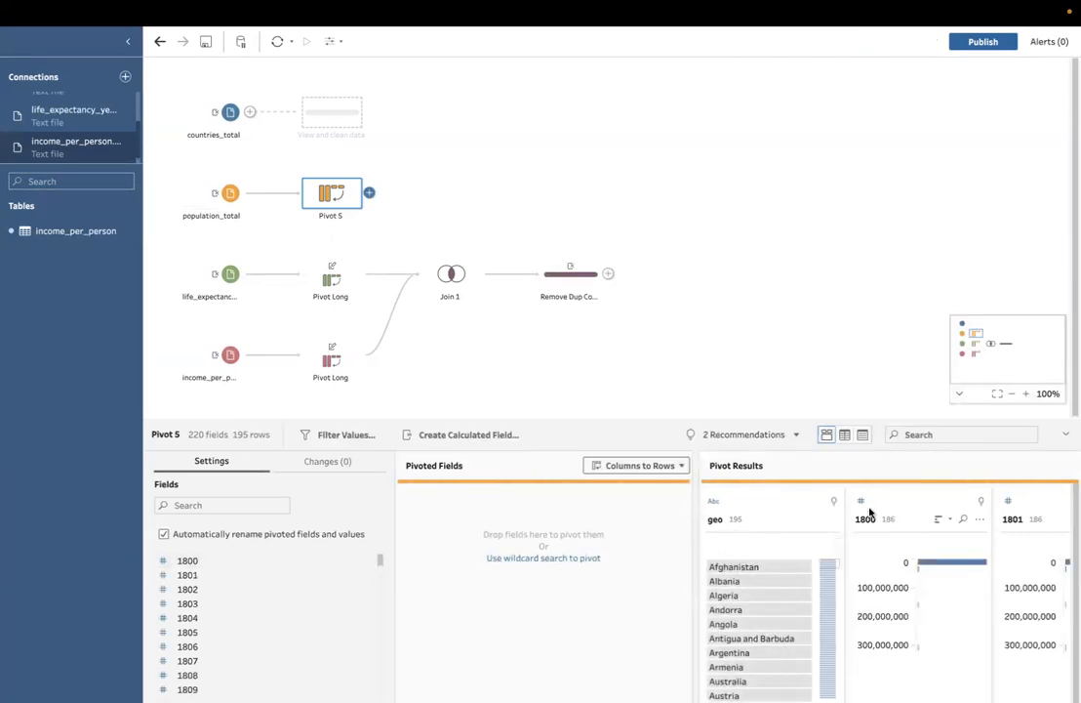
pyautogui.doubleClick(716, 518)
pyautogui.write('Country')
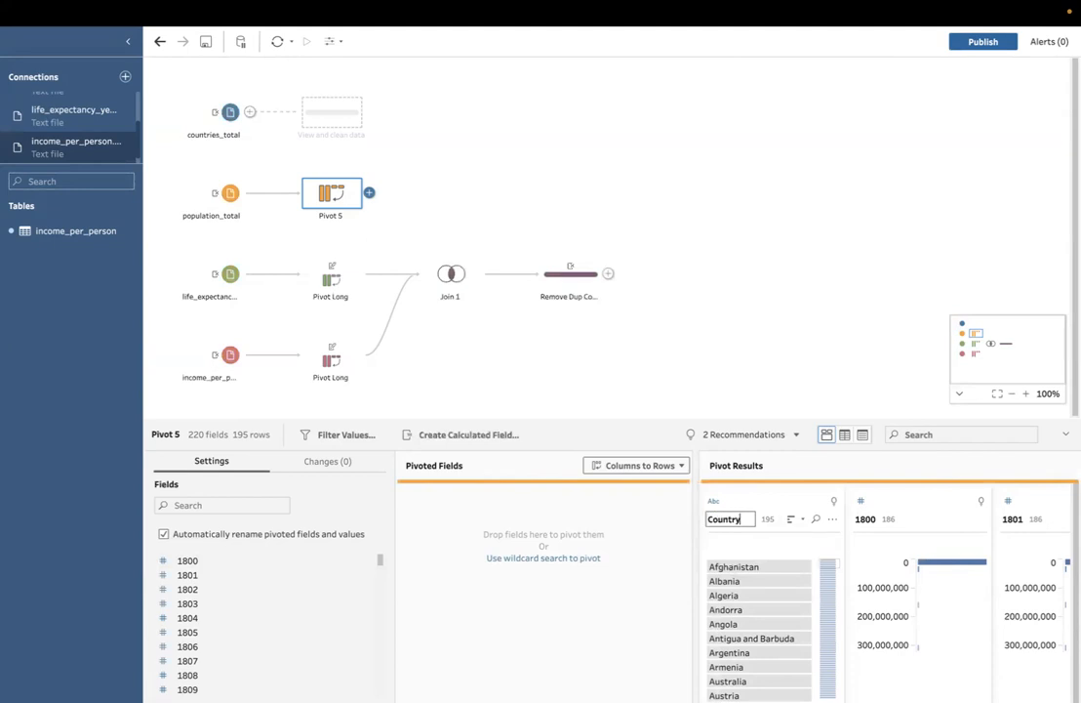
# Step: Pivot all the year fields from 1800 to 2018 in the population data from columns to rows
pyautogui.click(917, 515)
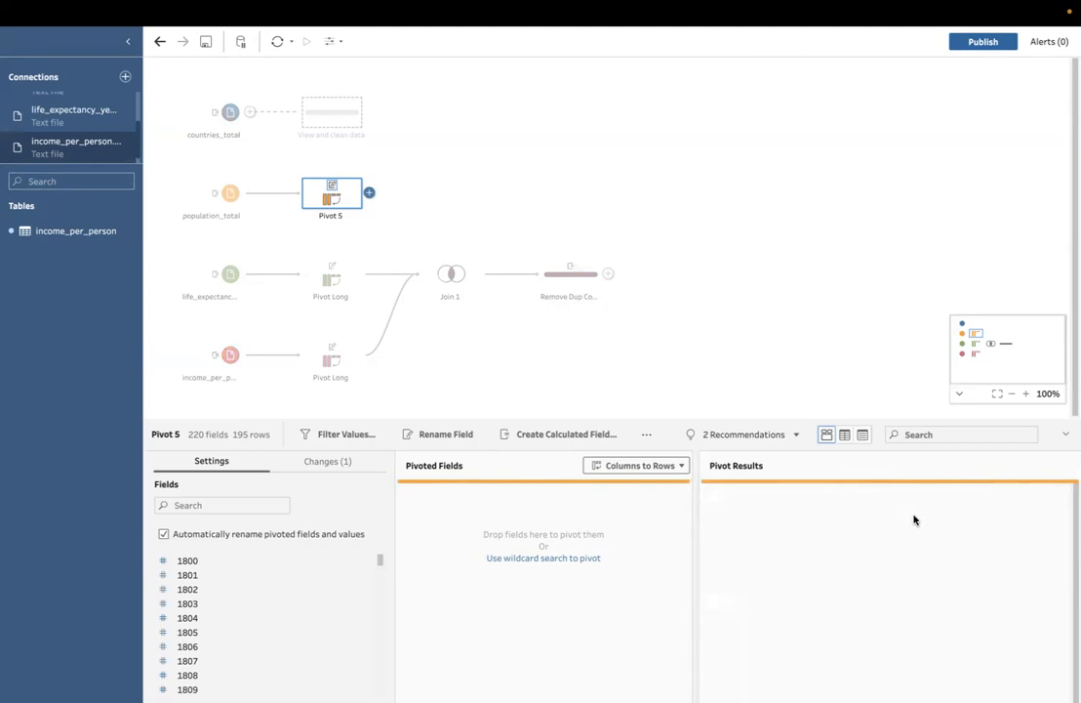
pyautogui.keyDown('shift'); pyautogui.click(995, 509); pyautogui.keyUp('shift')
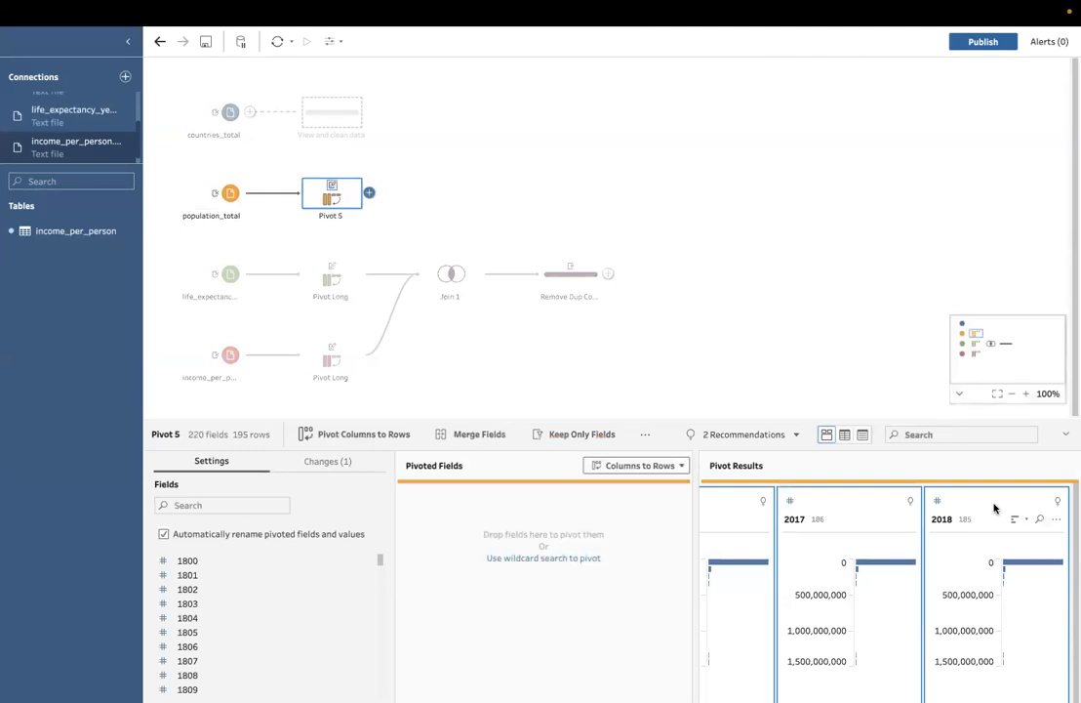
pyautogui.moveTo(954, 504); pyautogui.dragTo(543, 534)
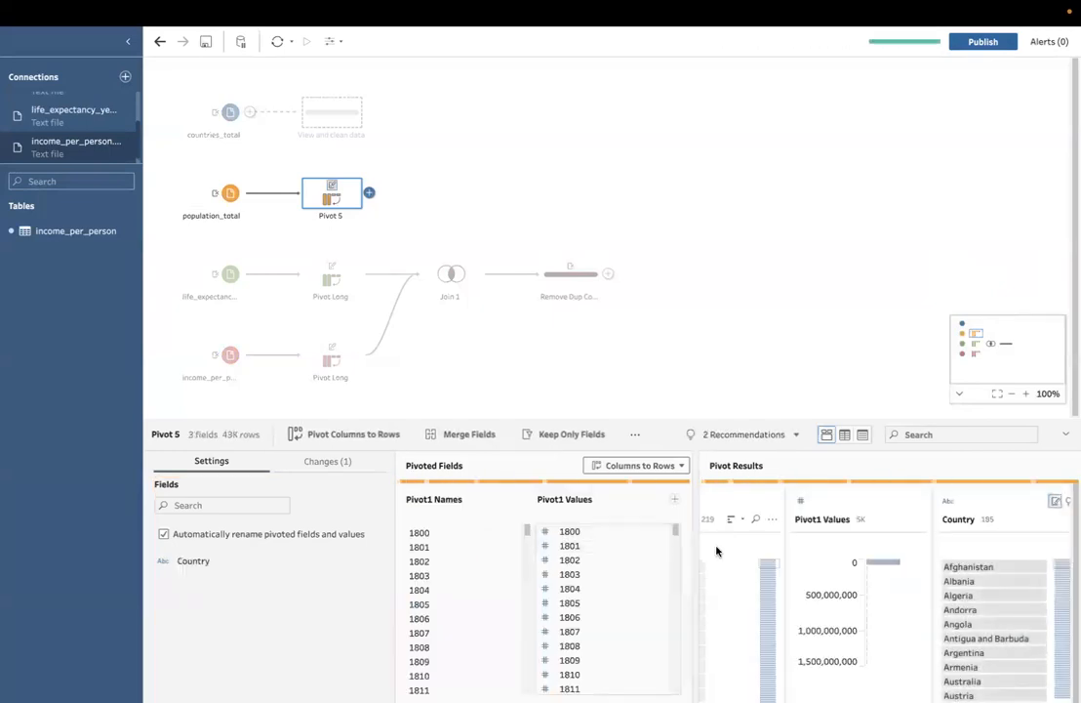
# Step: Rename the Pivot1 Names field as Year and the Pivot1 Values field as Population in the population pivot results
pyautogui.hscroll(-3, 774, 555)
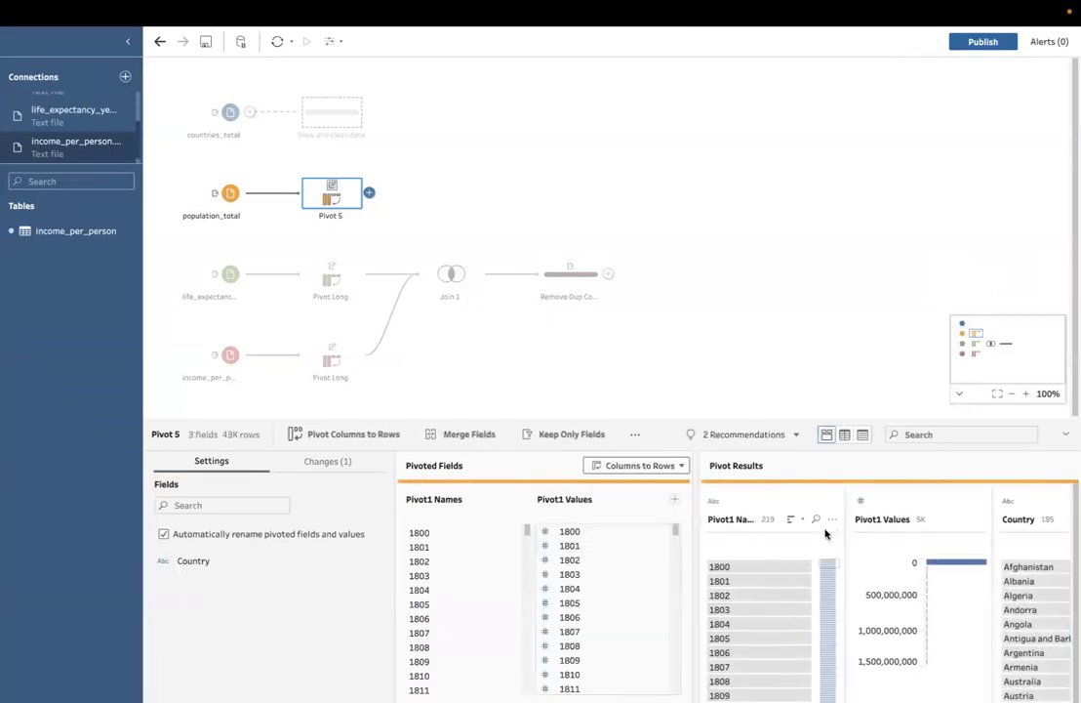
pyautogui.click(724, 517)
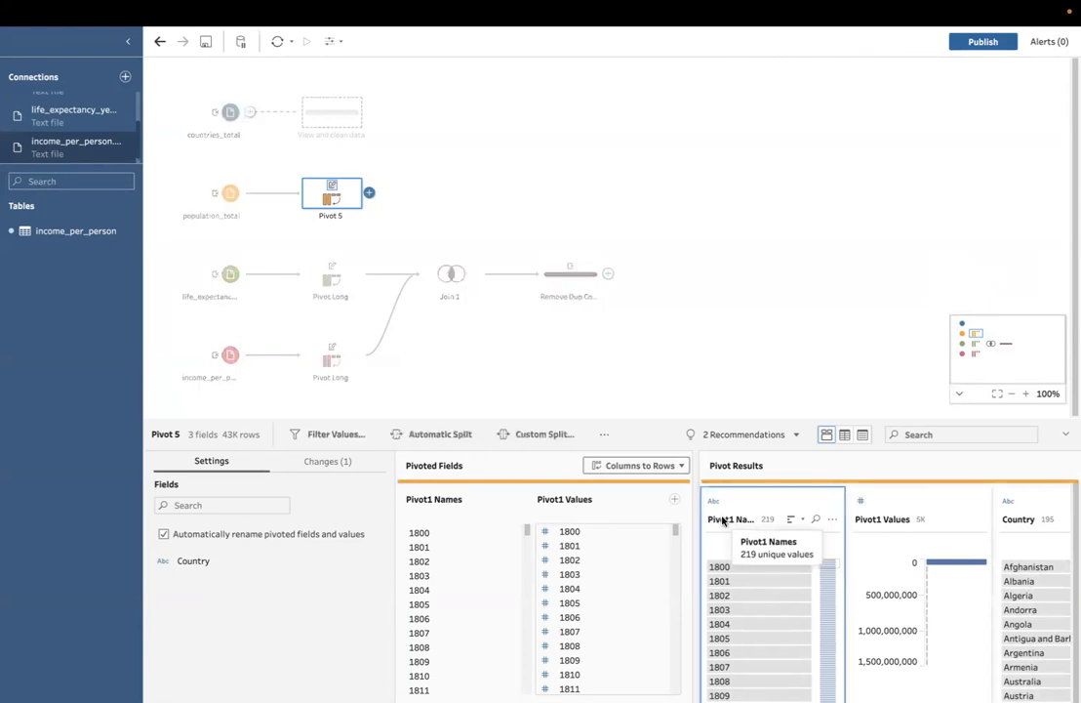
pyautogui.doubleClick(728, 519)
pyautogui.write('Year')
pyautogui.press('Return')
pyautogui.doubleClick(874, 520)
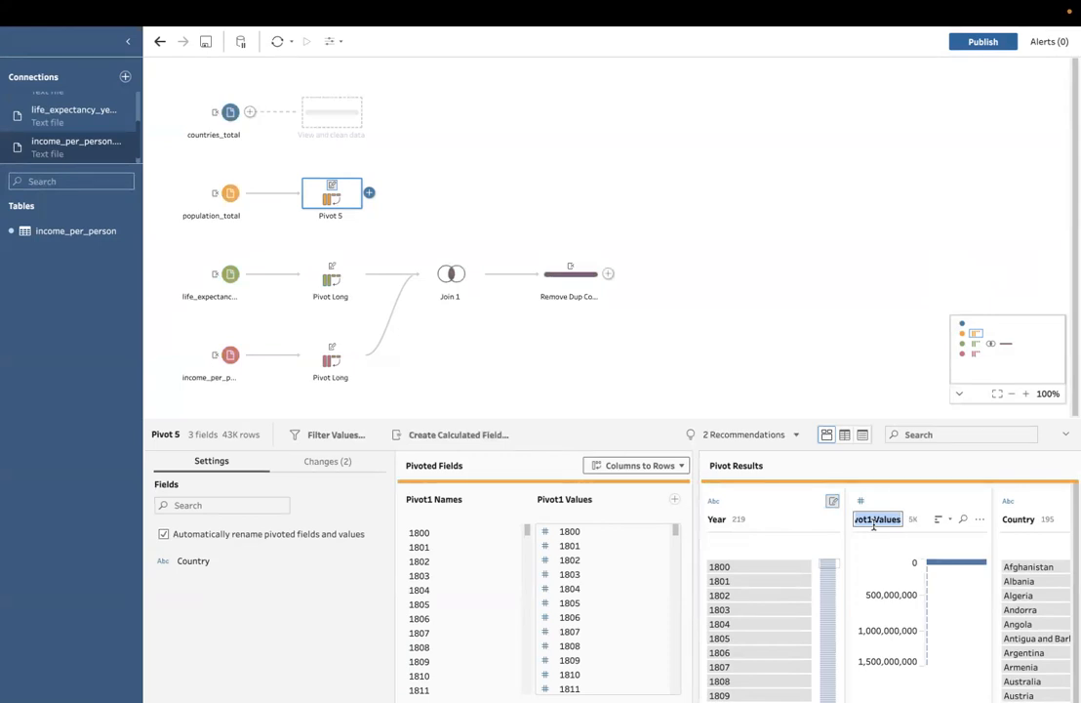
pyautogui.write('Population')
pyautogui.press('Return')
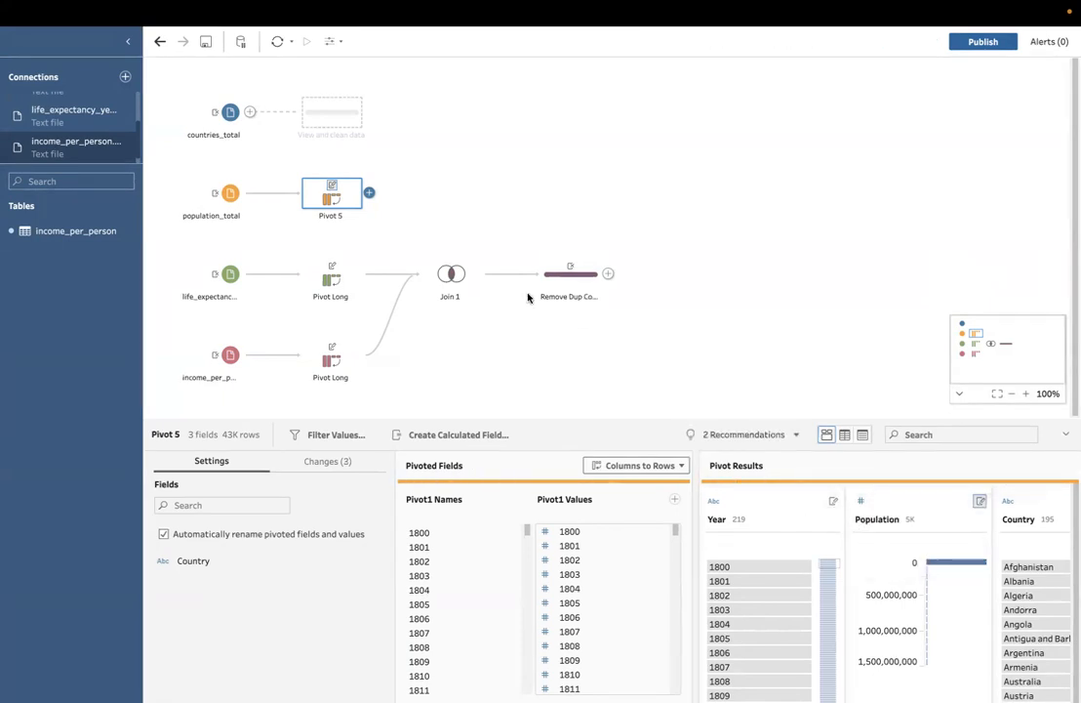
# Step: Rename the pivot step after the population_total input as Pivot Long
pyautogui.doubleClick(330, 215)
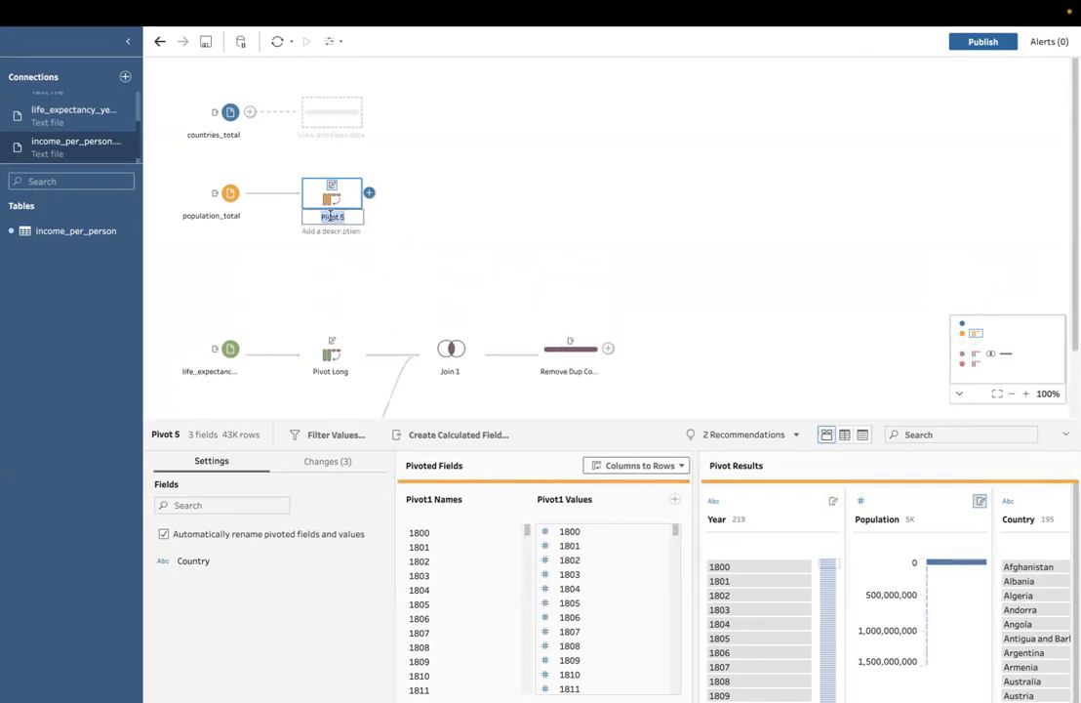
pyautogui.write('Pivot Lo')
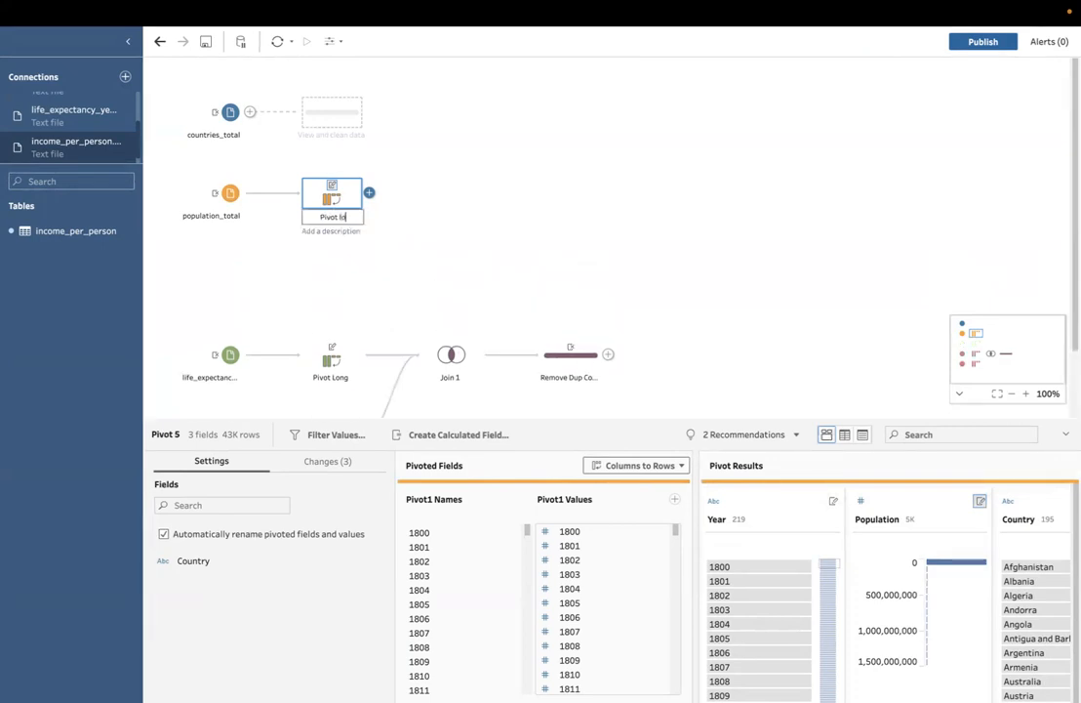
pyautogui.write('ng')
pyautogui.press('Return')
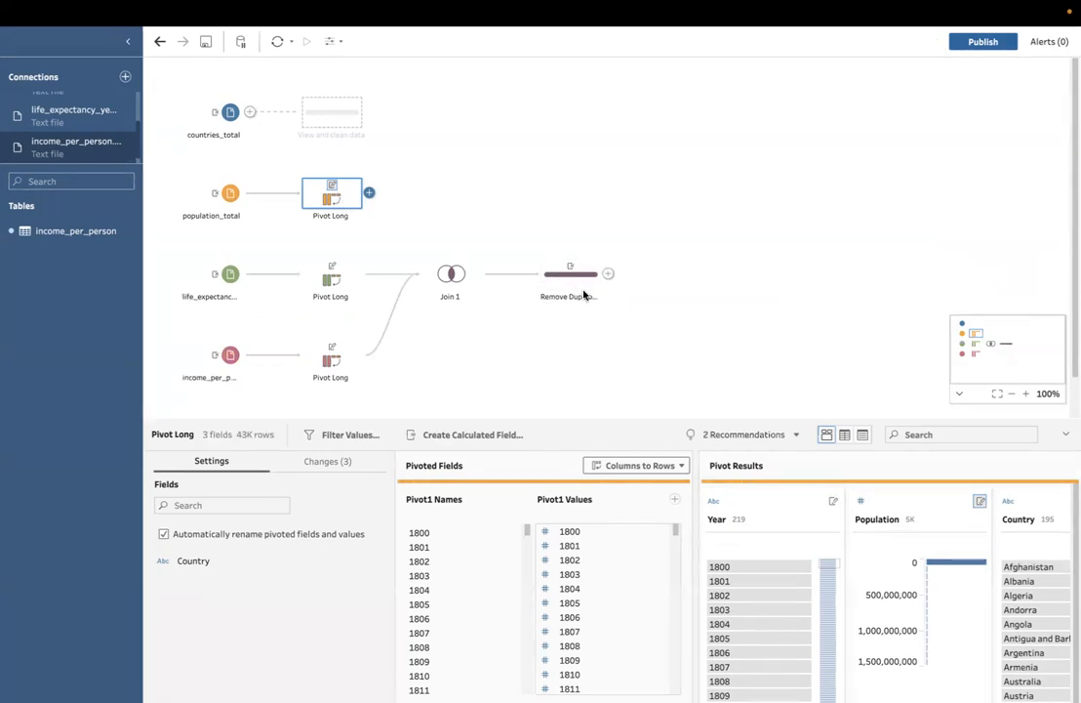
# Step: Join the population Pivot Long step with the Remove Dup Columns step, adding a join clause that matches Year to Year
pyautogui.moveTo(332, 195); pyautogui.dragTo(632, 273)
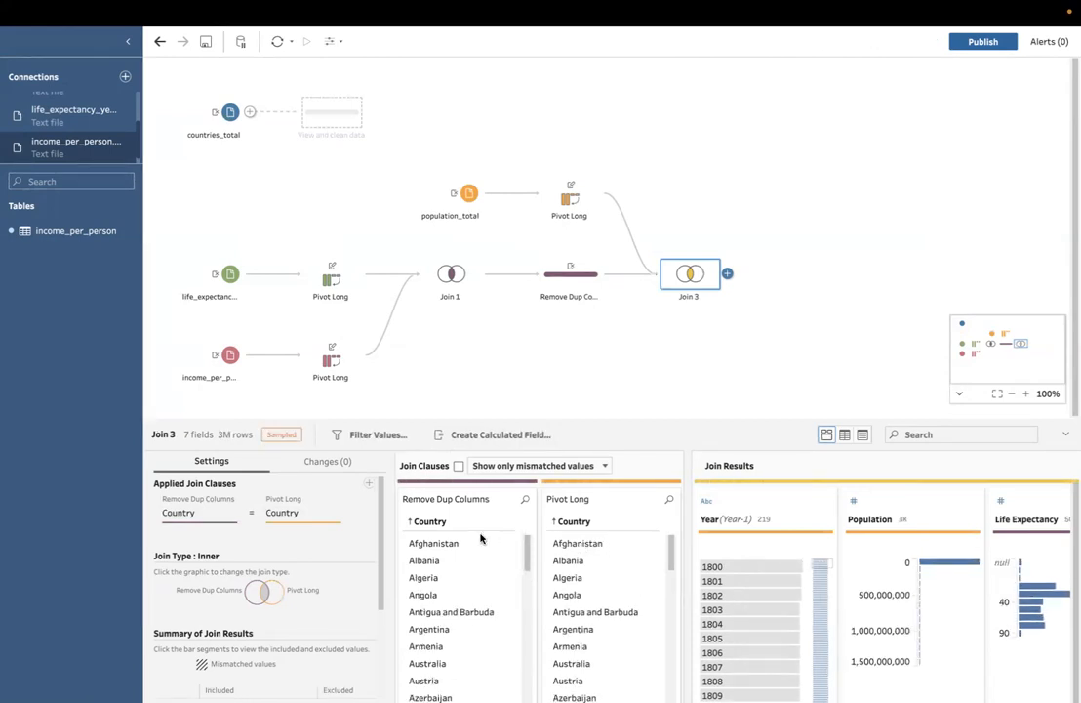
pyautogui.click(370, 485)
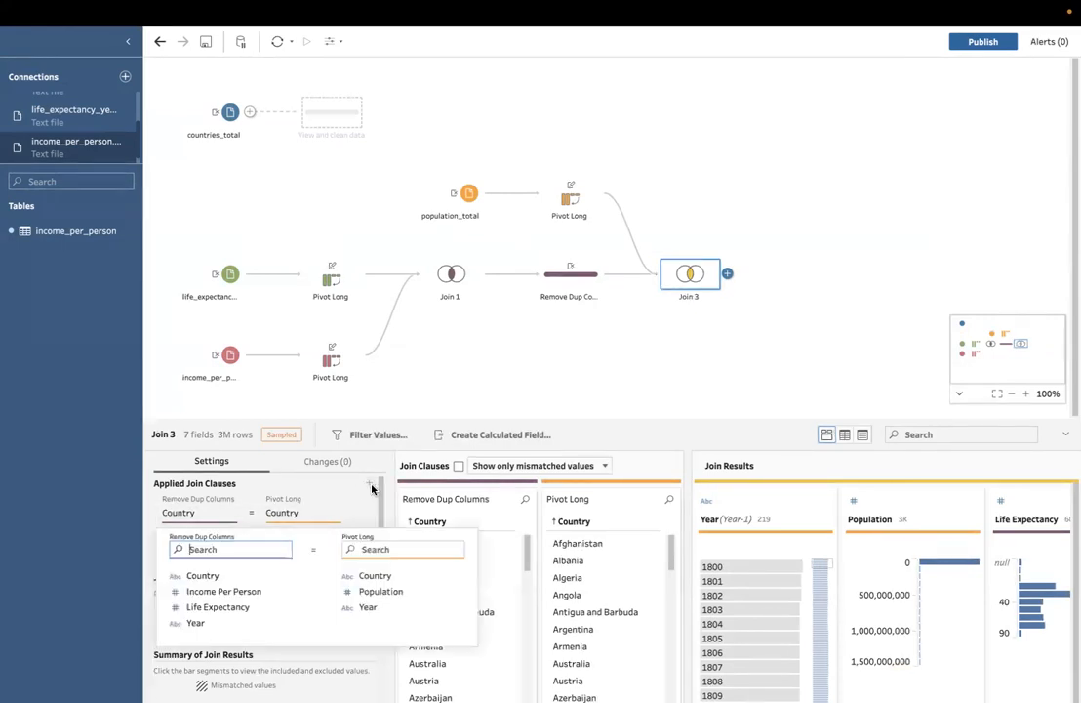
pyautogui.click(198, 622)
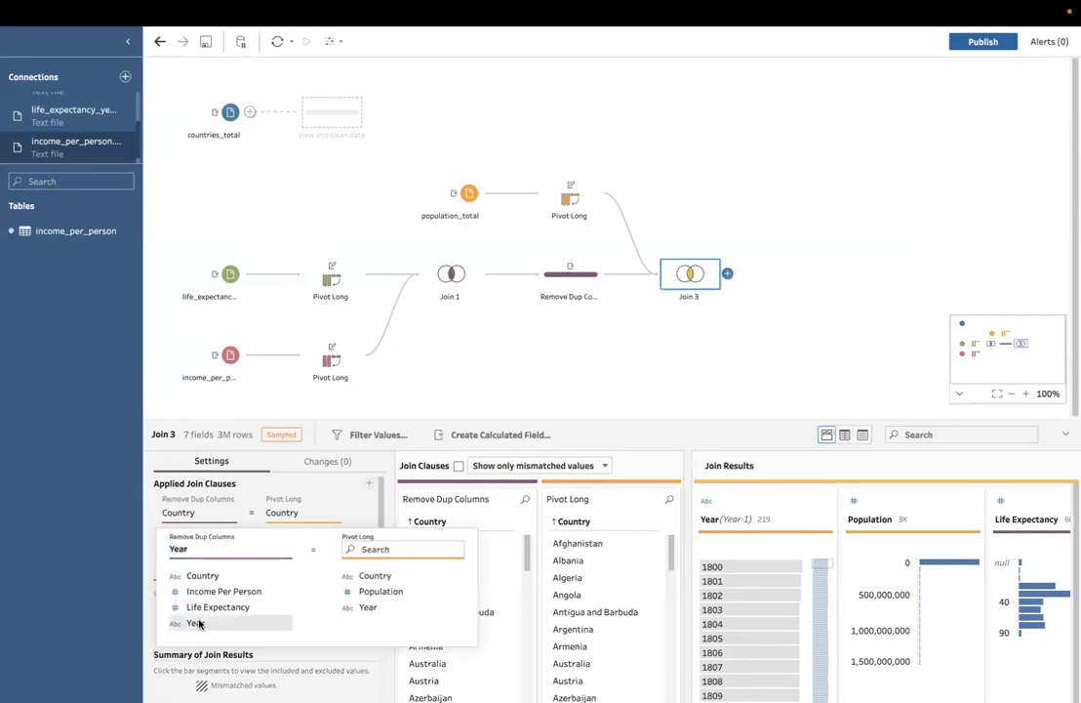
pyautogui.click(367, 608)
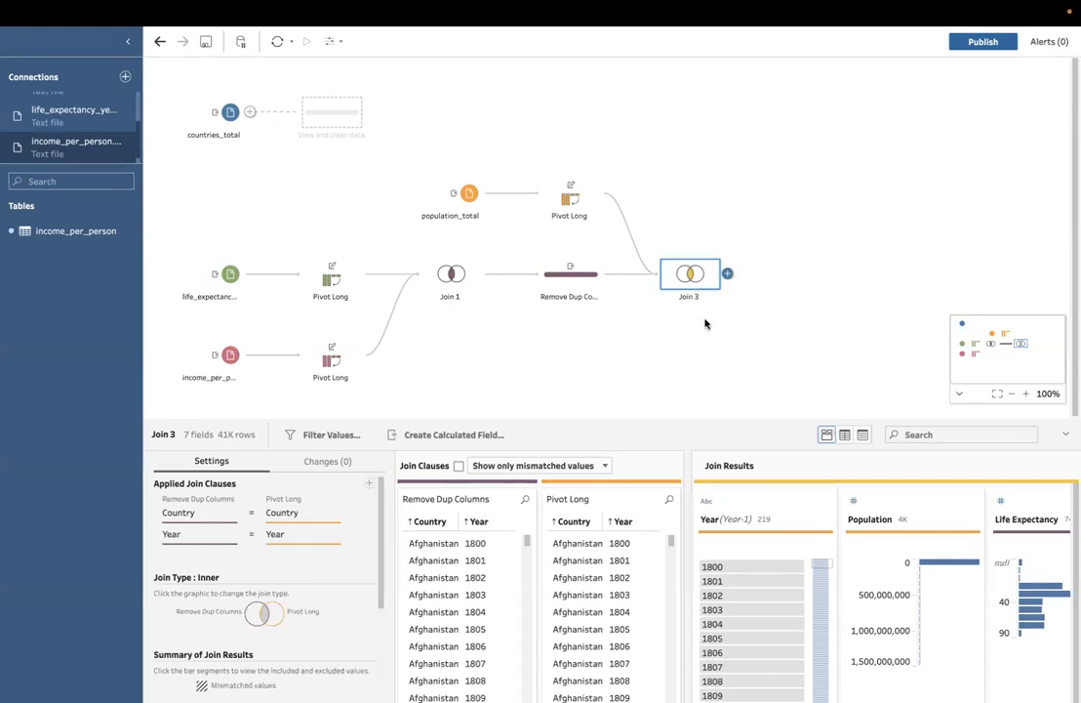
# Step: Add a cleaning step after Join 3 and remove its duplicate fields Year-1 and Country-1
pyautogui.click(727, 273)
pyautogui.click(774, 308)
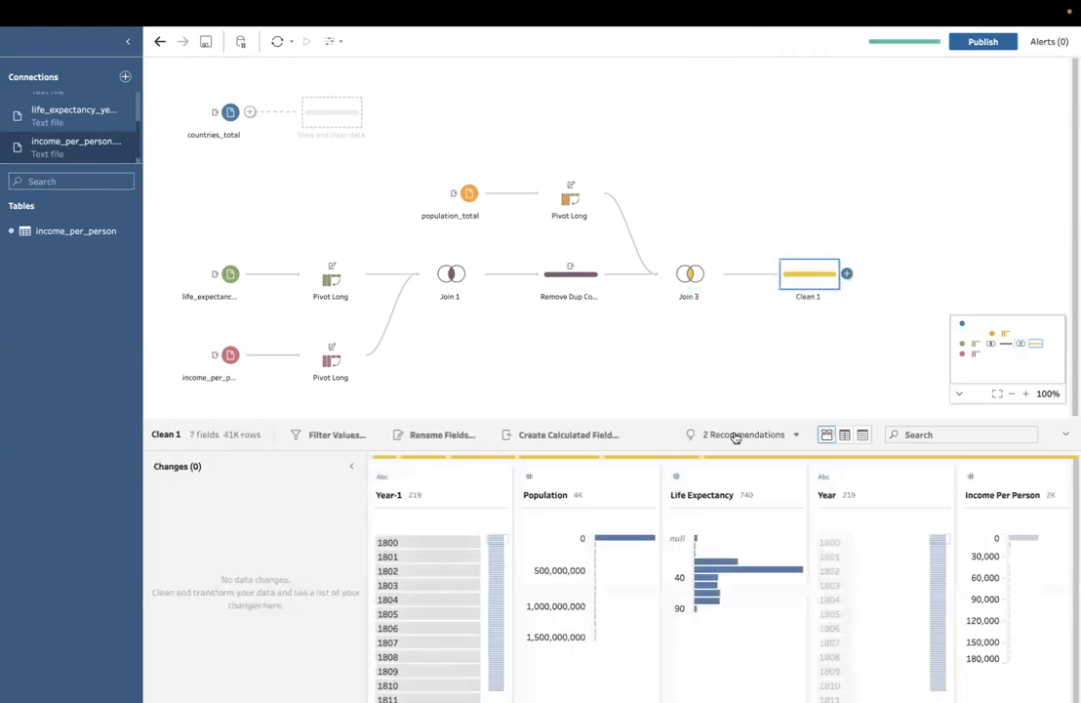
pyautogui.click(504, 494)
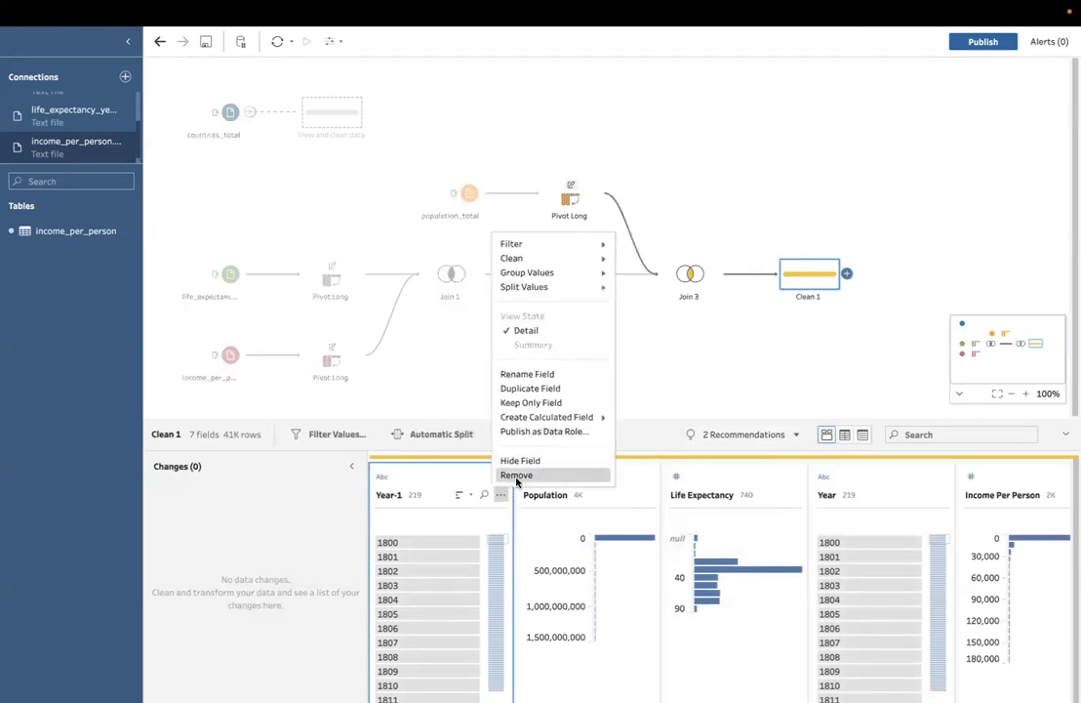
pyautogui.click(516, 475)
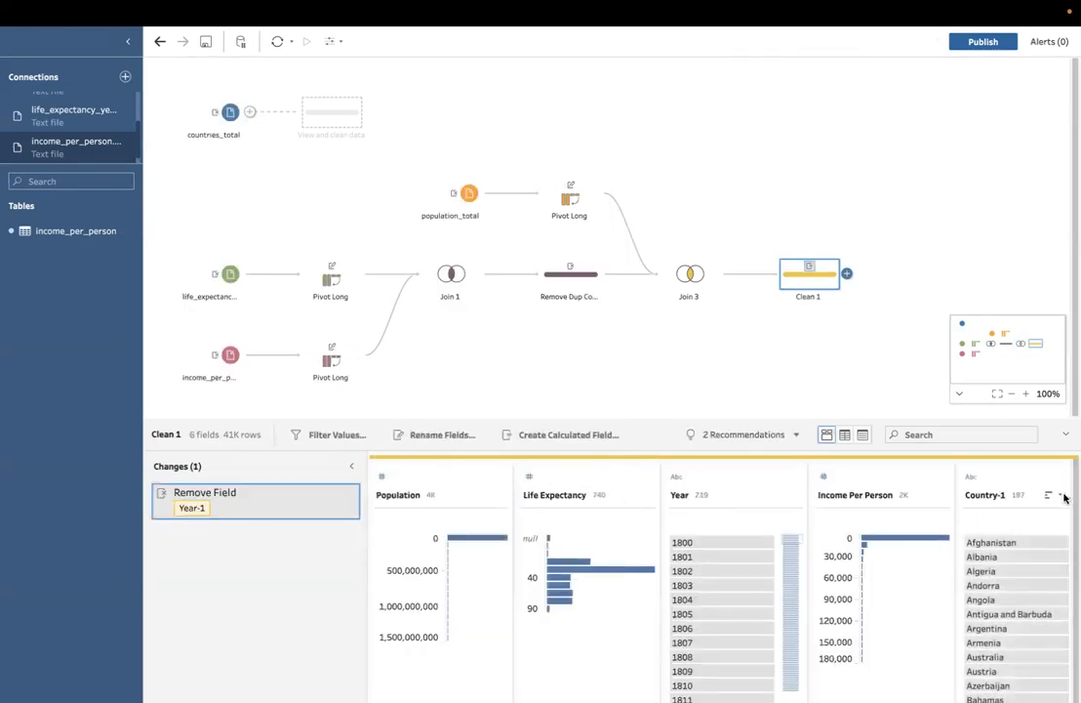
pyautogui.hscroll(3, 1042, 501)
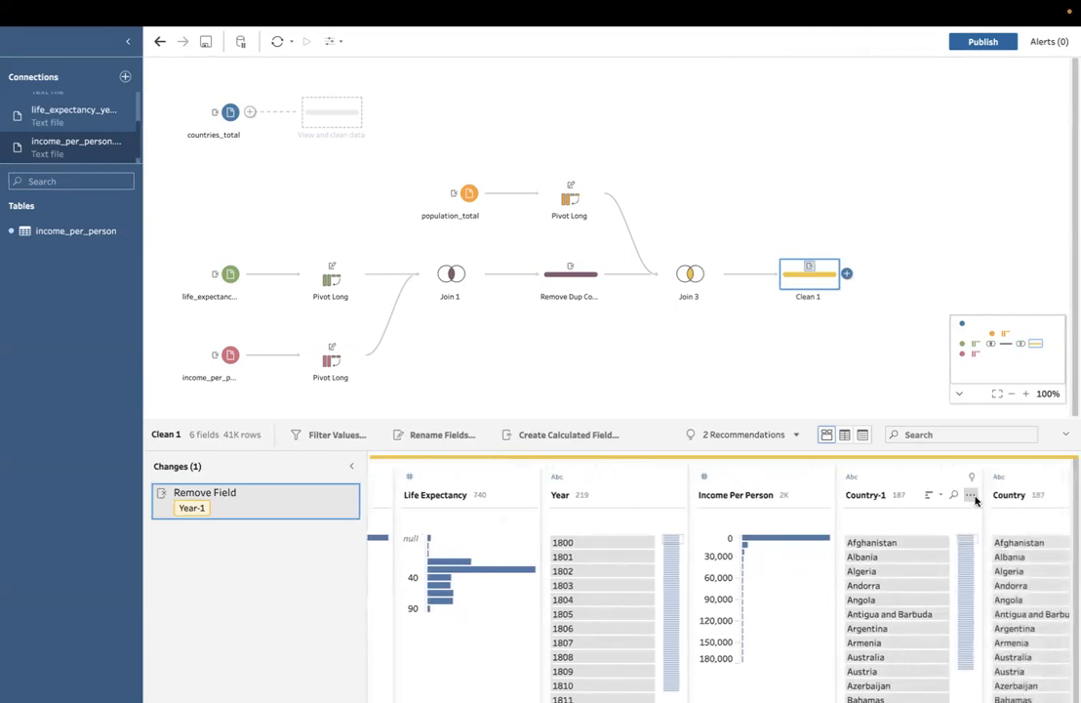
pyautogui.click(972, 497)
pyautogui.click(952, 475)
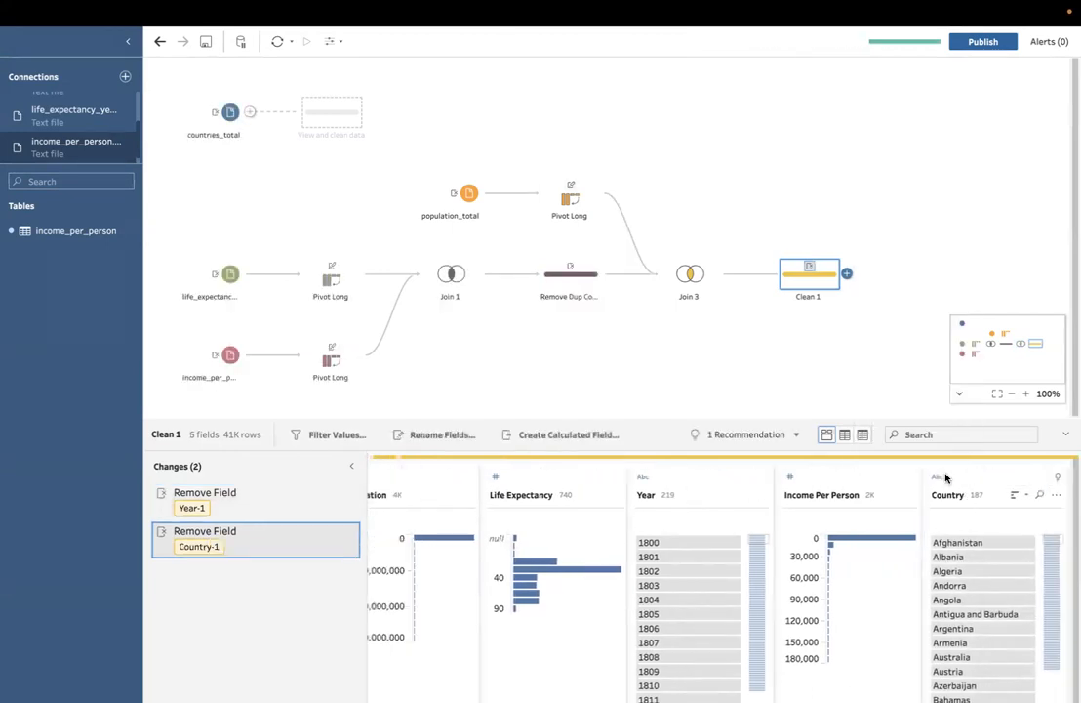
pyautogui.hscroll(-1, 663, 482)
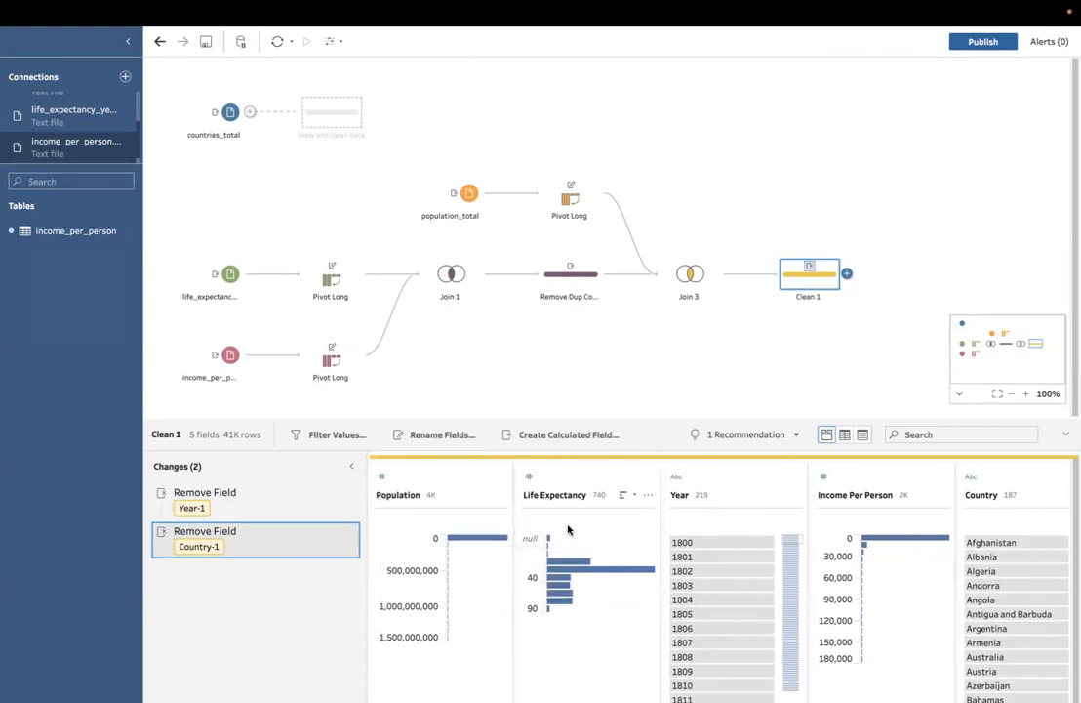
pyautogui.hscroll(1, 574, 529)
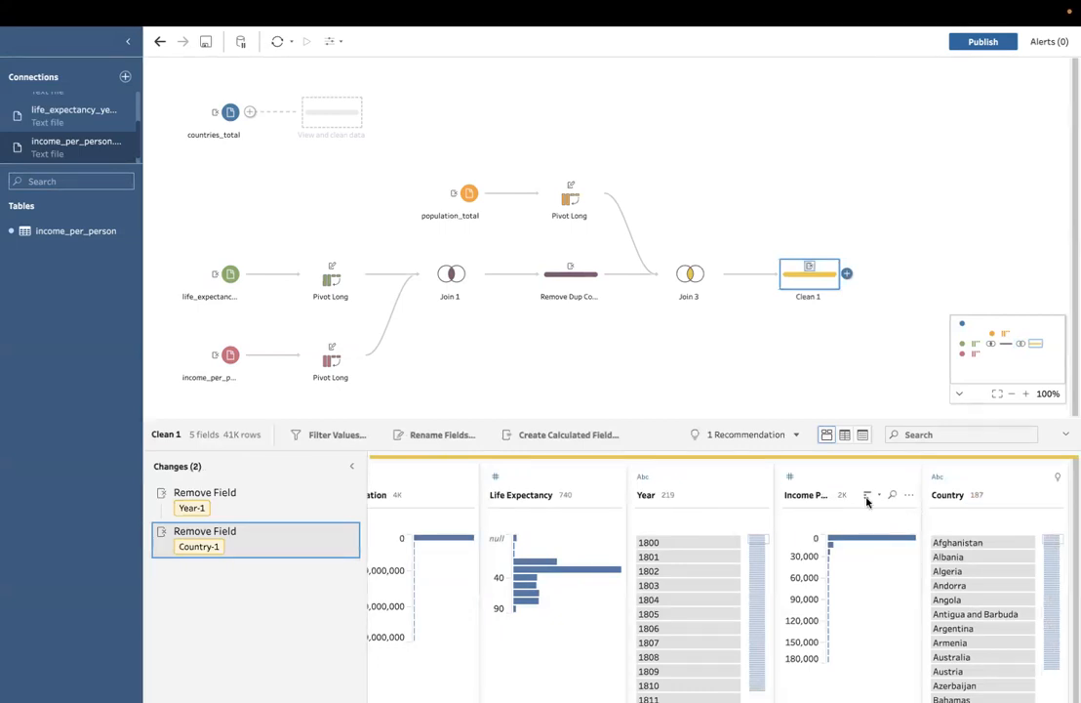
# Step: Rename the Clean 1 step that follows Join 3 as Remove Dup Columns
pyautogui.doubleClick(806, 296)
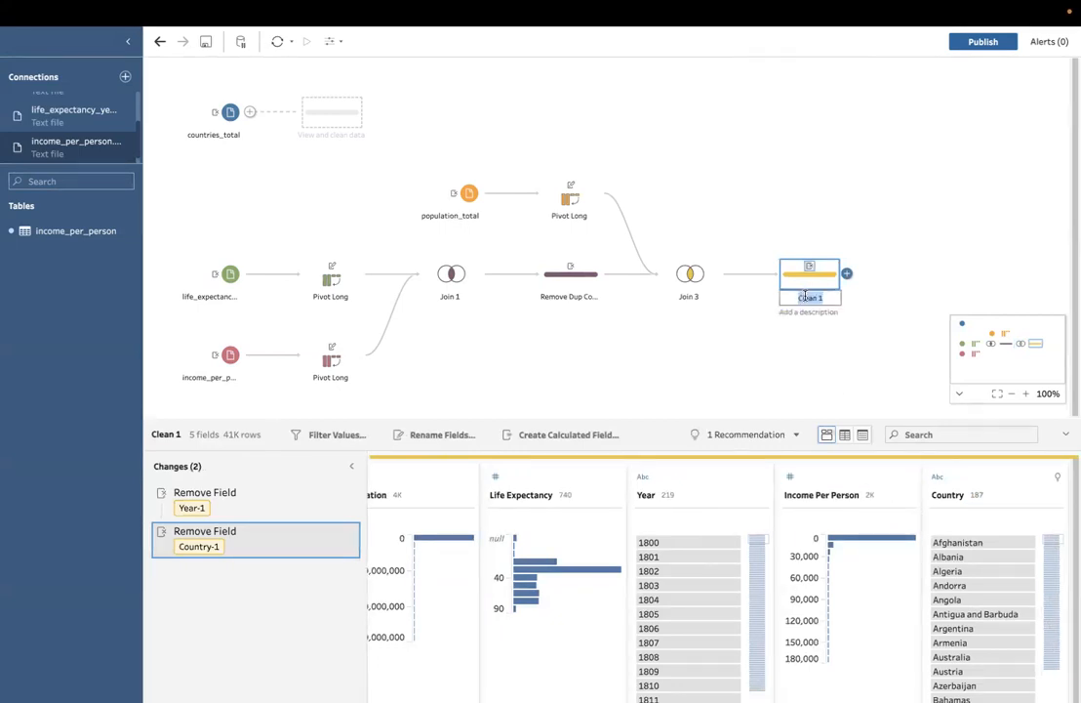
pyautogui.write('R')
pyautogui.write('emove Dup Columns')
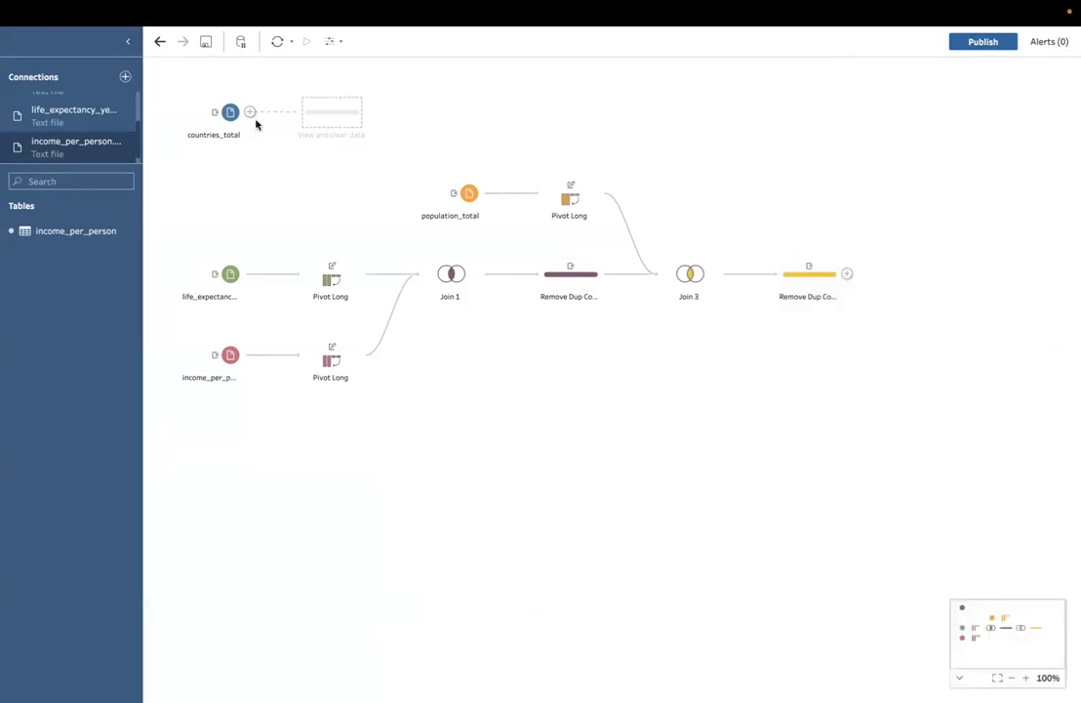
# Step: Review the fields of the countries_total input and add a cleaning step after it
pyautogui.click(230, 114)
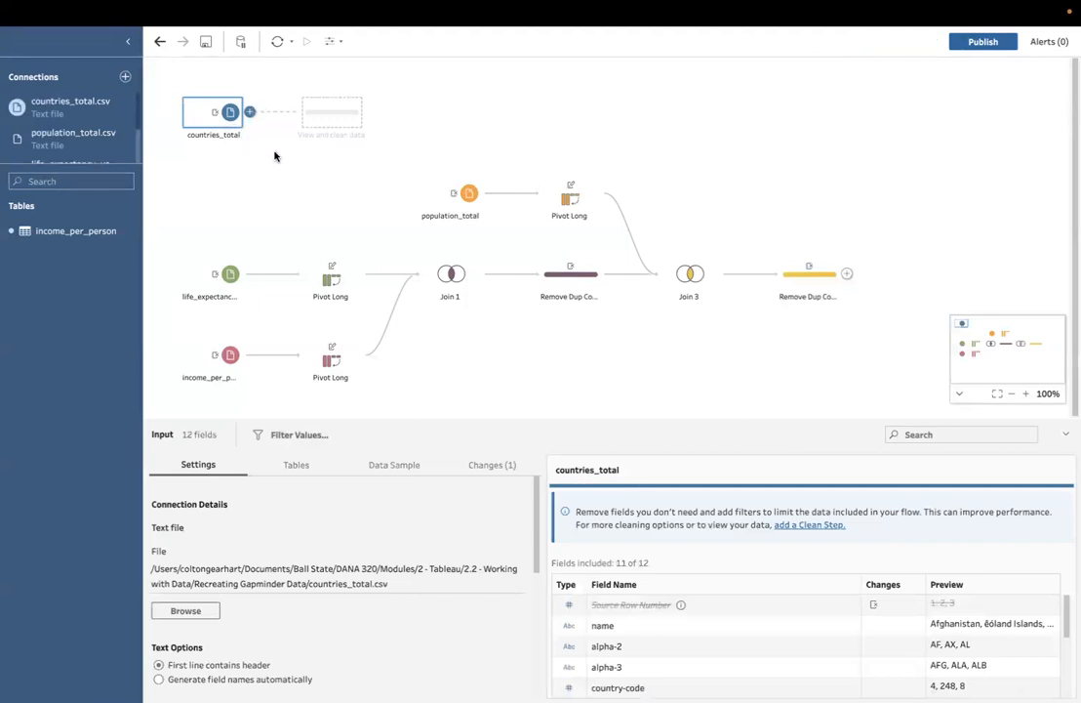
pyautogui.scroll(-2, 763, 601)
pyautogui.scroll(2, 762, 604)
pyautogui.click(250, 112)
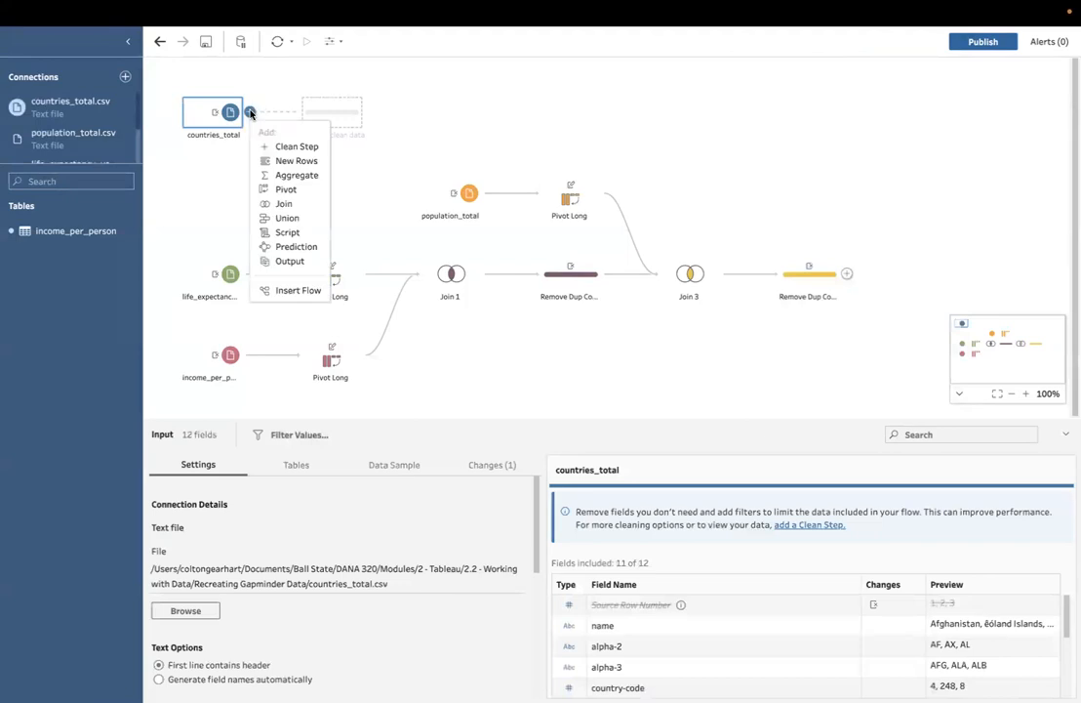
pyautogui.click(305, 146)
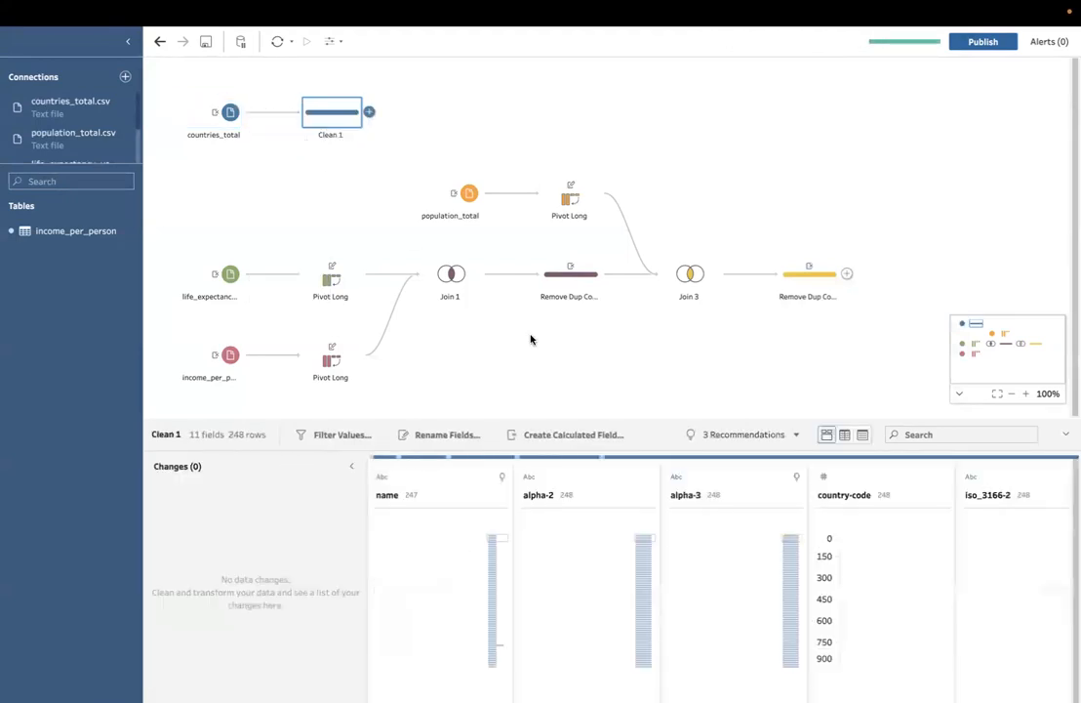
# Step: Rename the name field as Country and the alpha-2 field as Country ID in the countries cleaning step
pyautogui.doubleClick(389, 495)
pyautogui.write('Country')
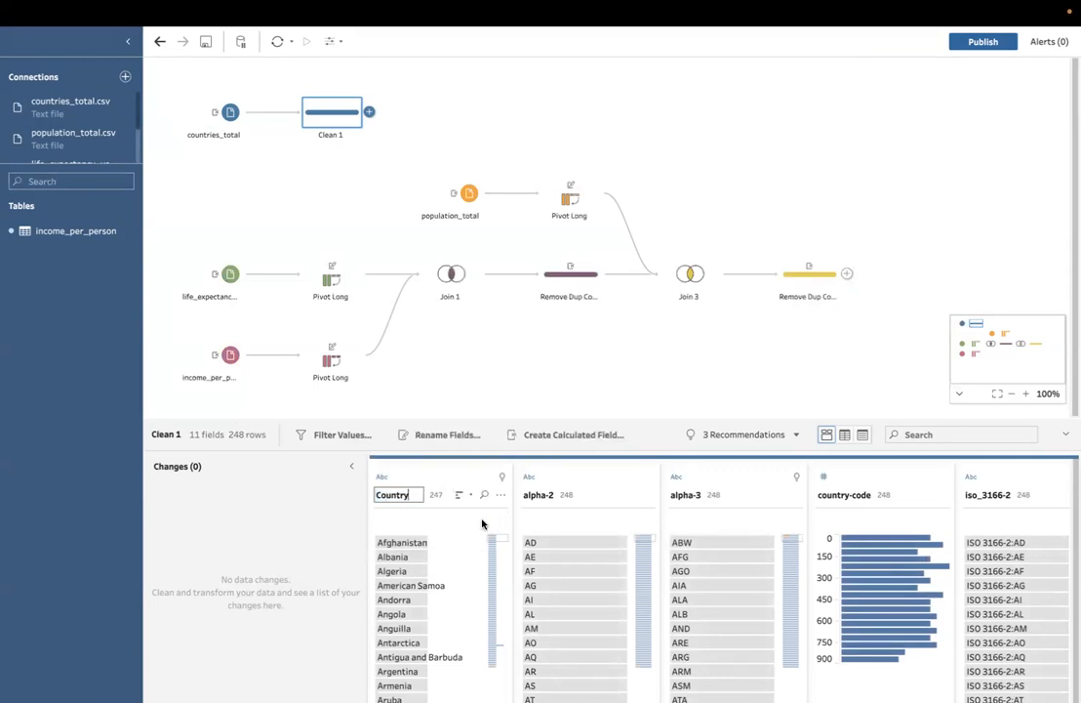
pyautogui.press('Return')
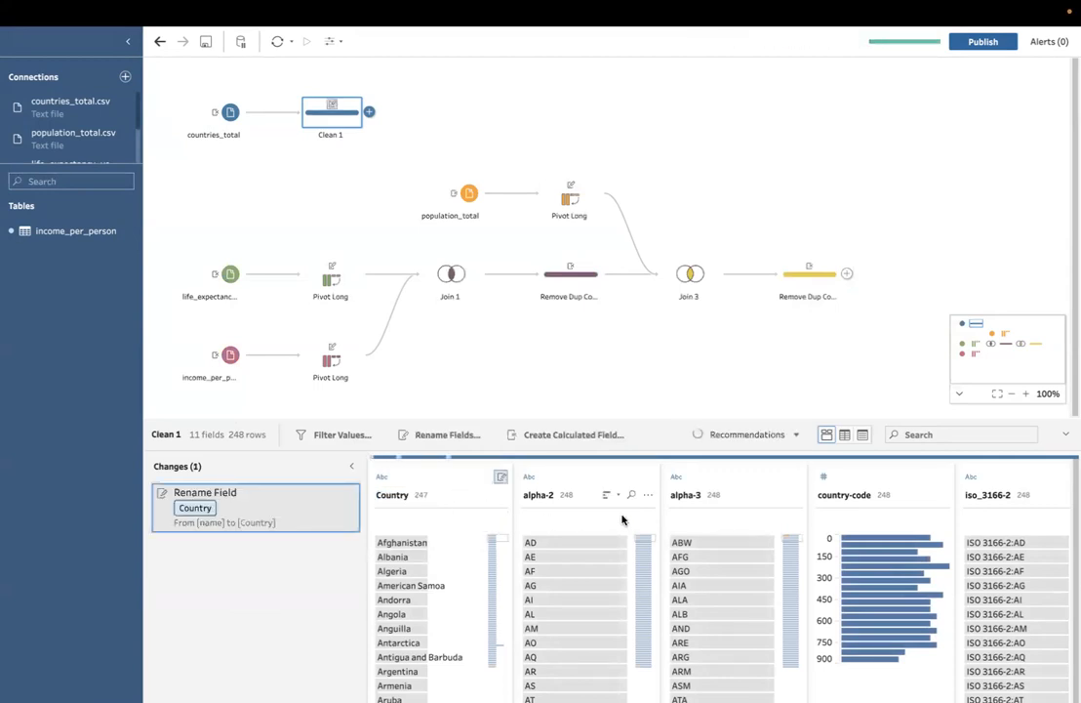
pyautogui.doubleClick(552, 494)
pyautogui.write('Coun')
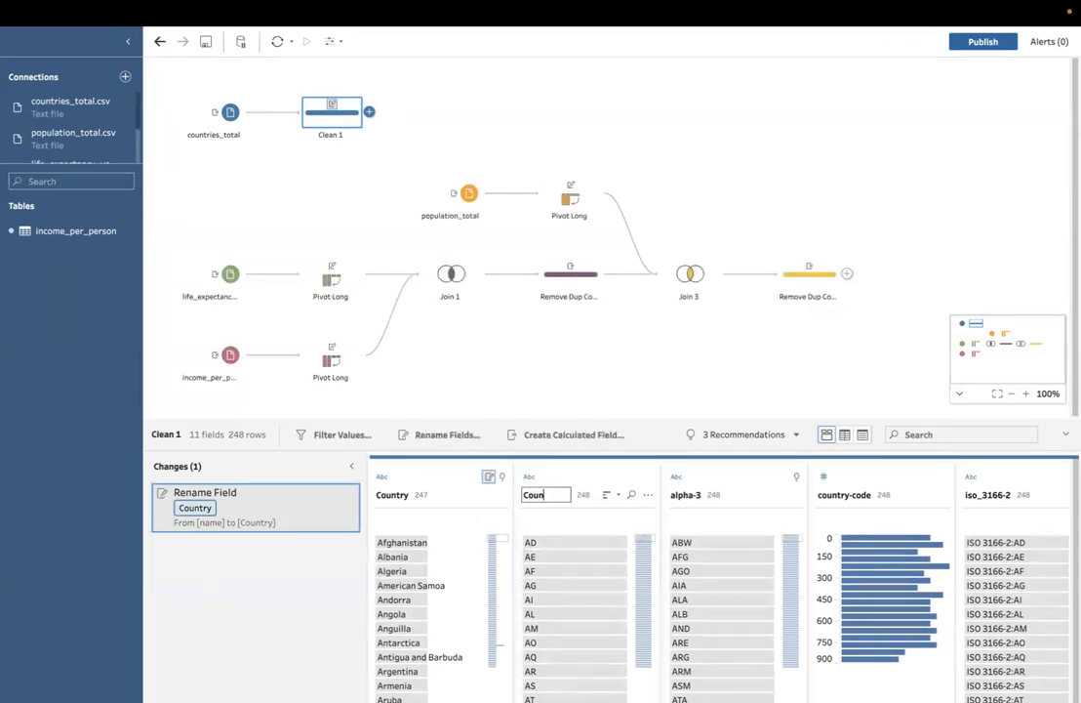
pyautogui.write('try ID')
pyautogui.press('Return')
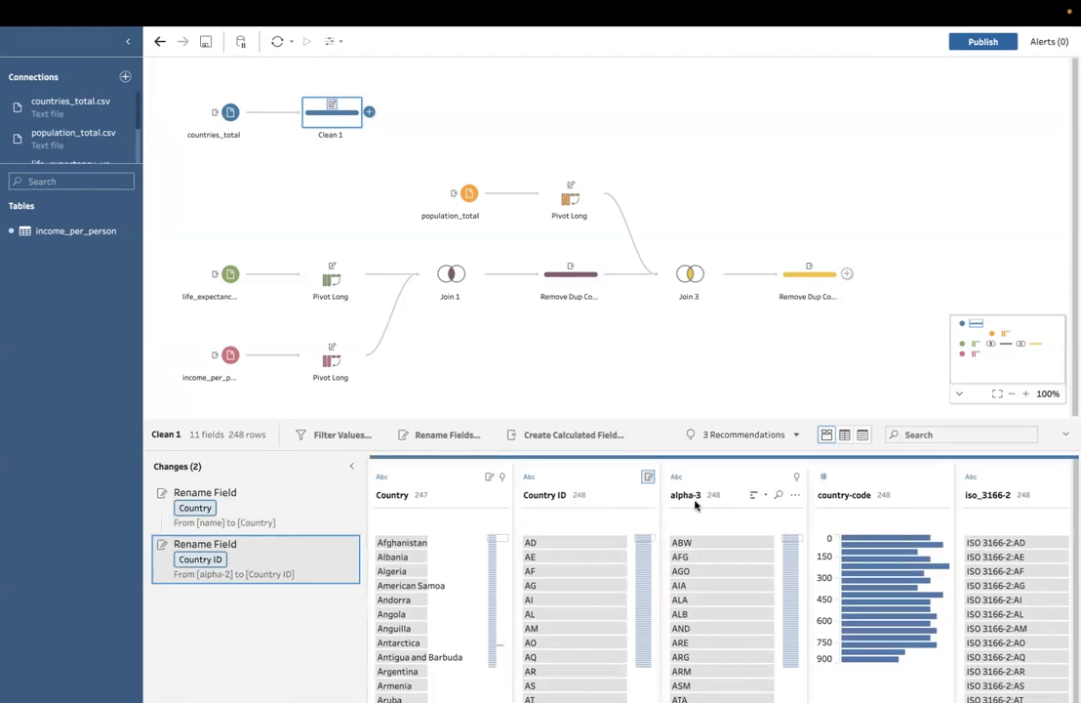
# Step: Remove the alpha-3, country-code and iso_3166-2 fields from the countries cleaning step
pyautogui.click(796, 495)
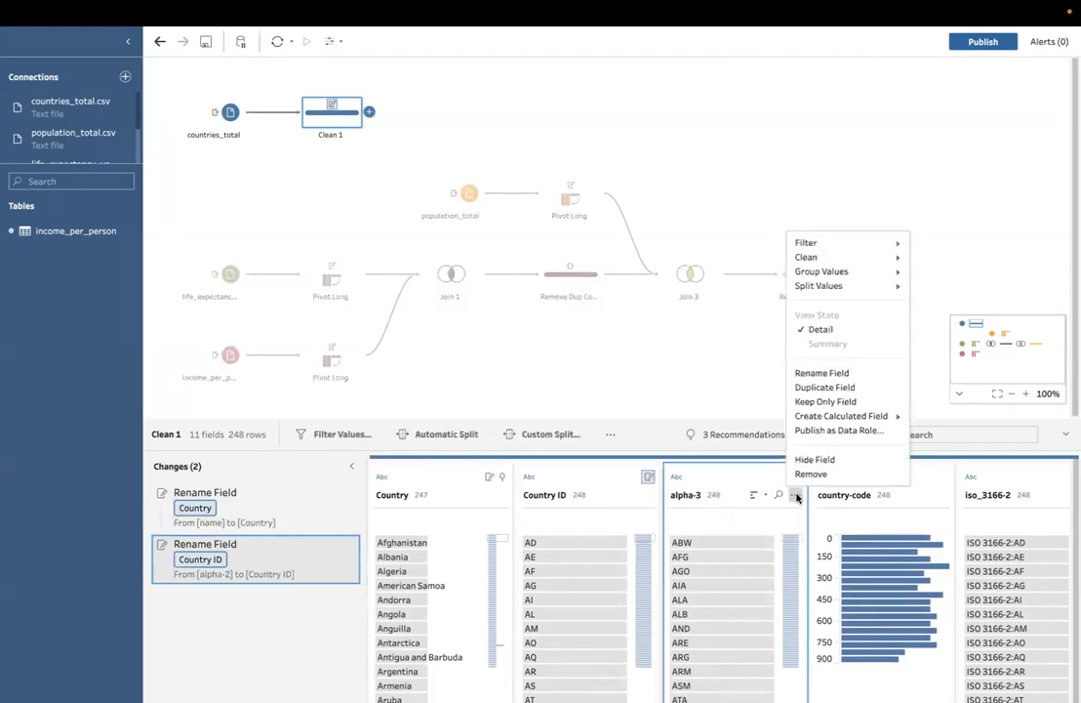
pyautogui.click(819, 474)
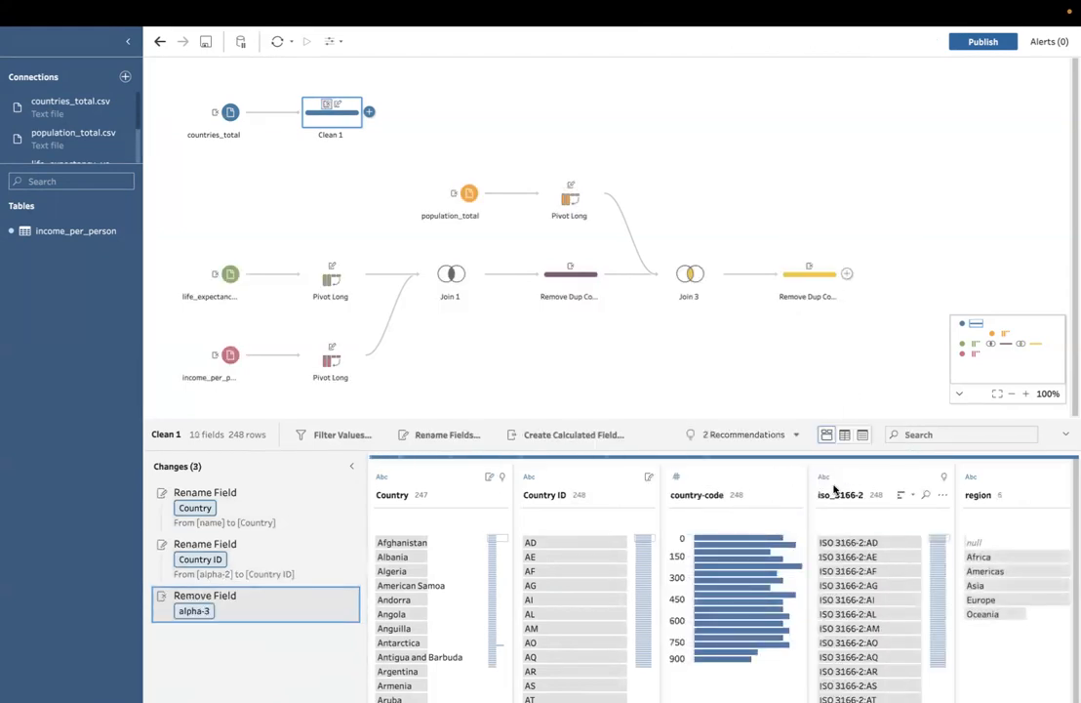
pyautogui.click(796, 495)
pyautogui.click(811, 474)
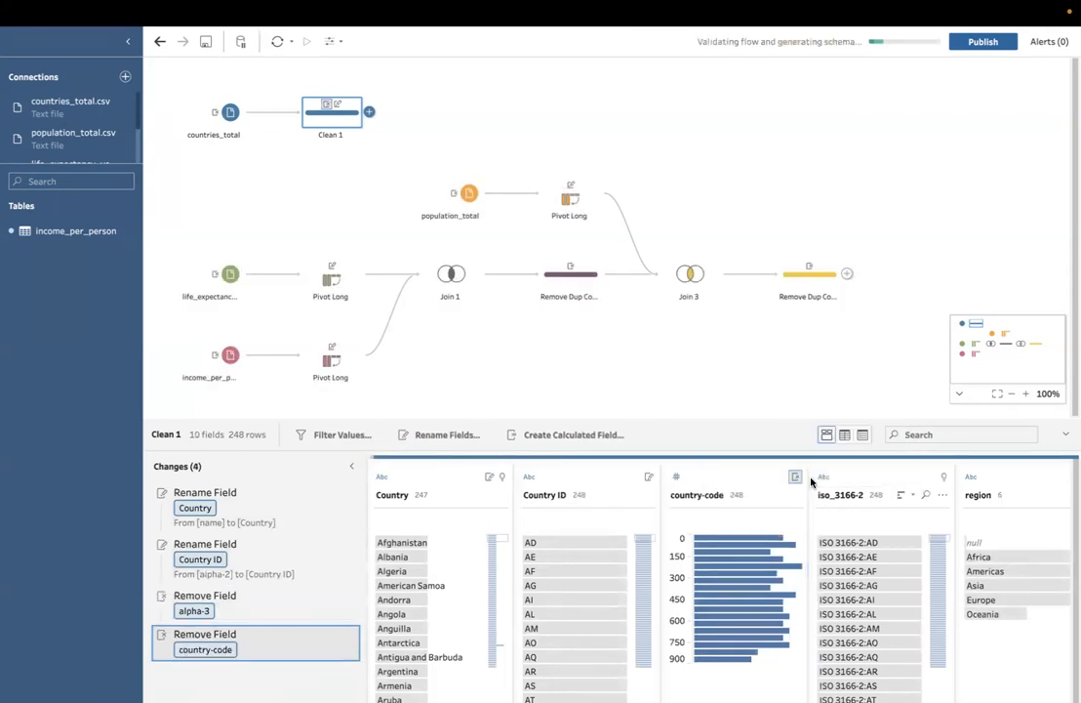
pyautogui.click(794, 495)
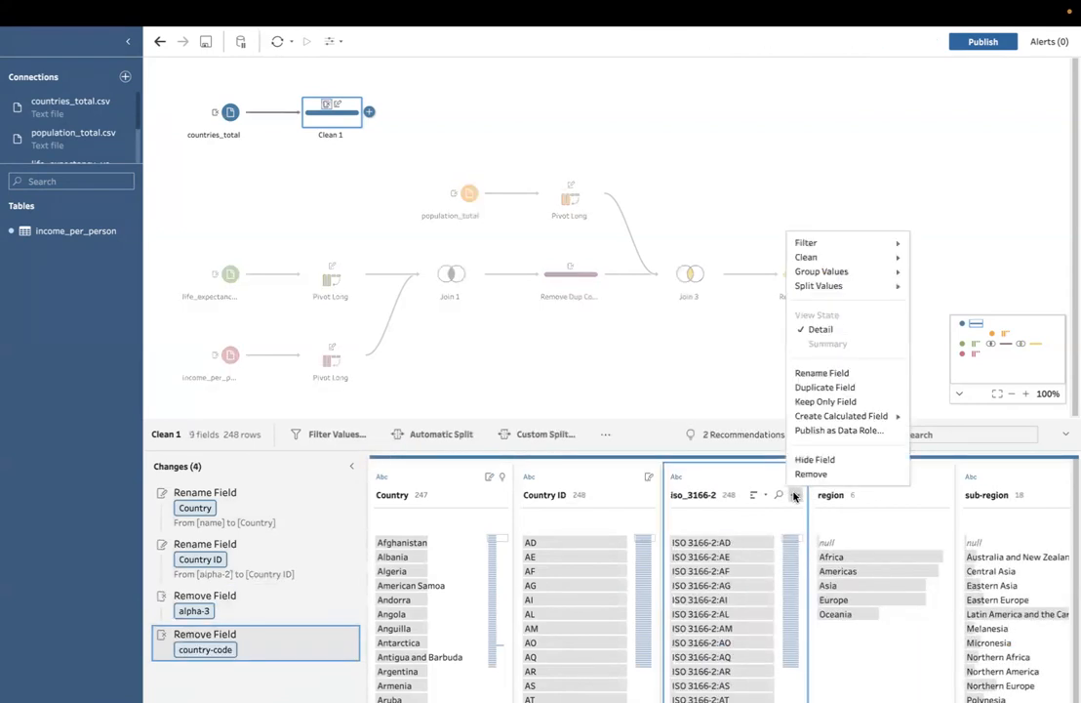
pyautogui.click(810, 474)
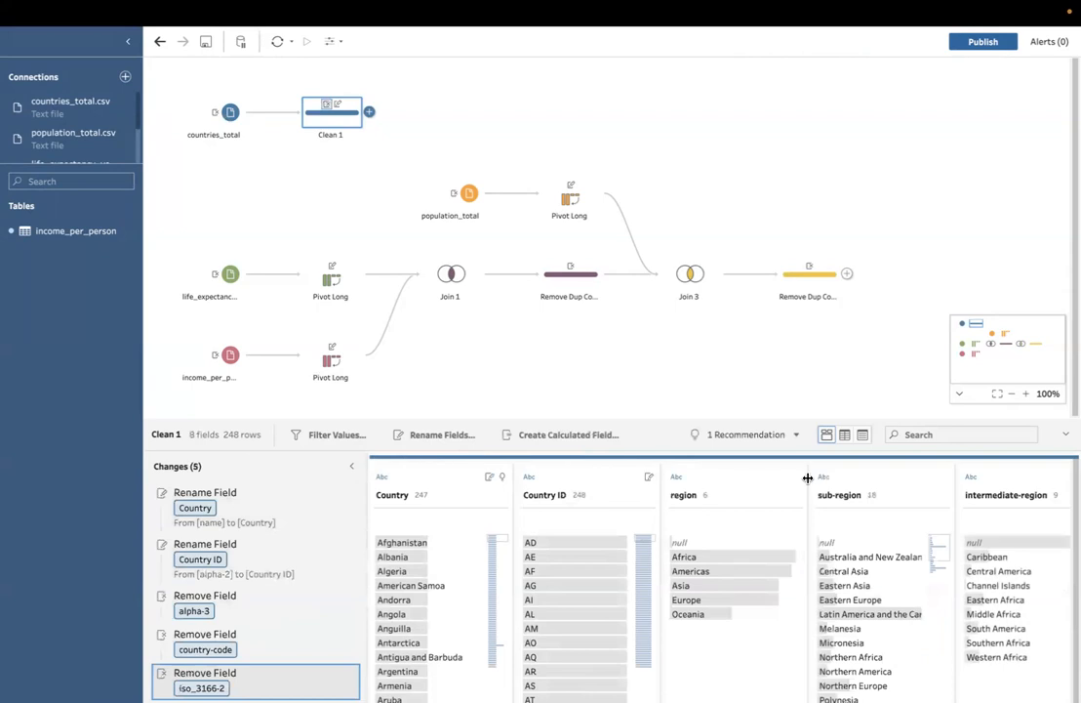
# Step: Rename the region field as Region in the countries cleaning step
pyautogui.doubleClick(682, 495)
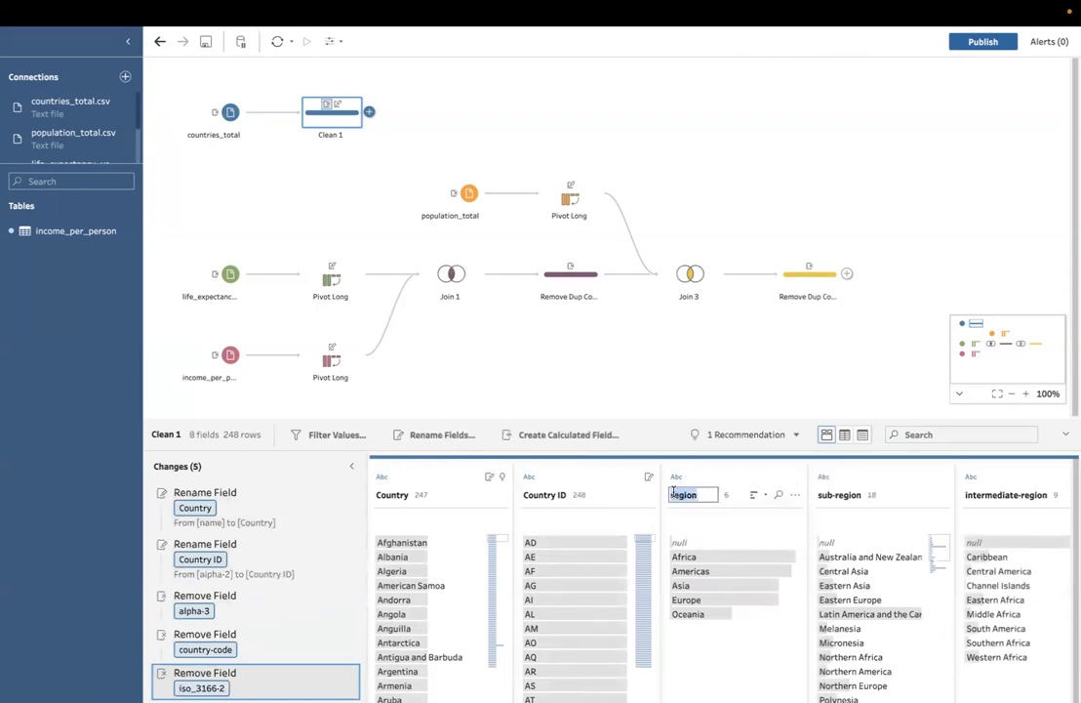
pyautogui.write('Region')
pyautogui.press('Return')
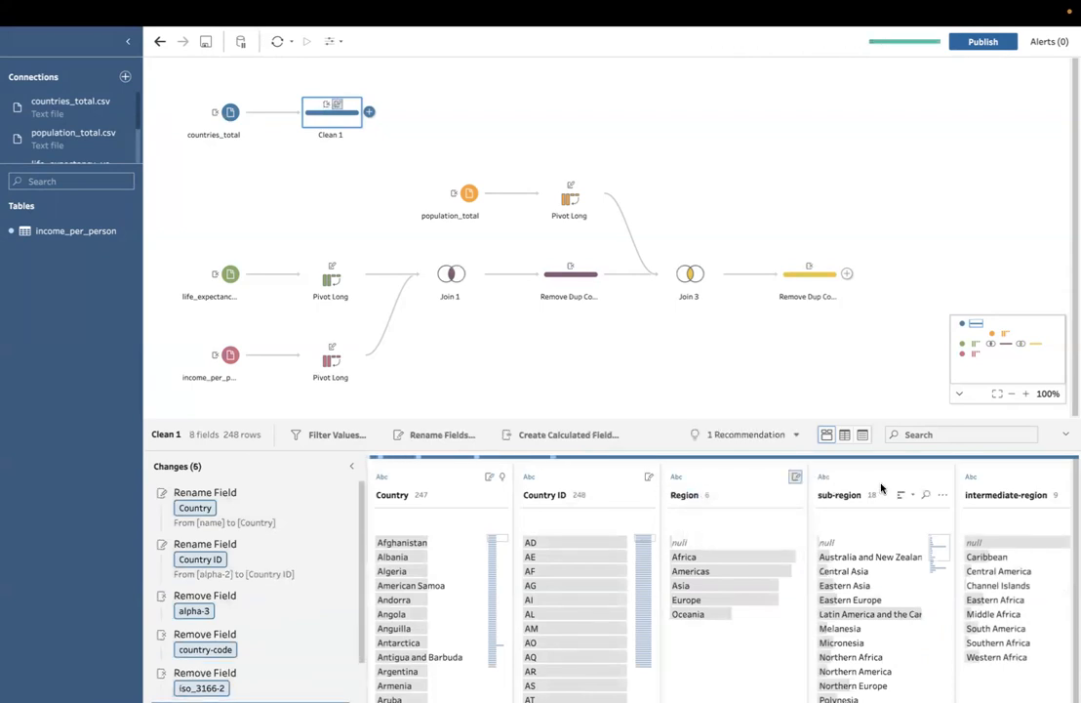
# Step: Remove the sub-region, intermediate-region, region-code, sub-region-code and intermediate-region-code fields from the countries cleaning step
pyautogui.click(943, 495)
pyautogui.click(952, 472)
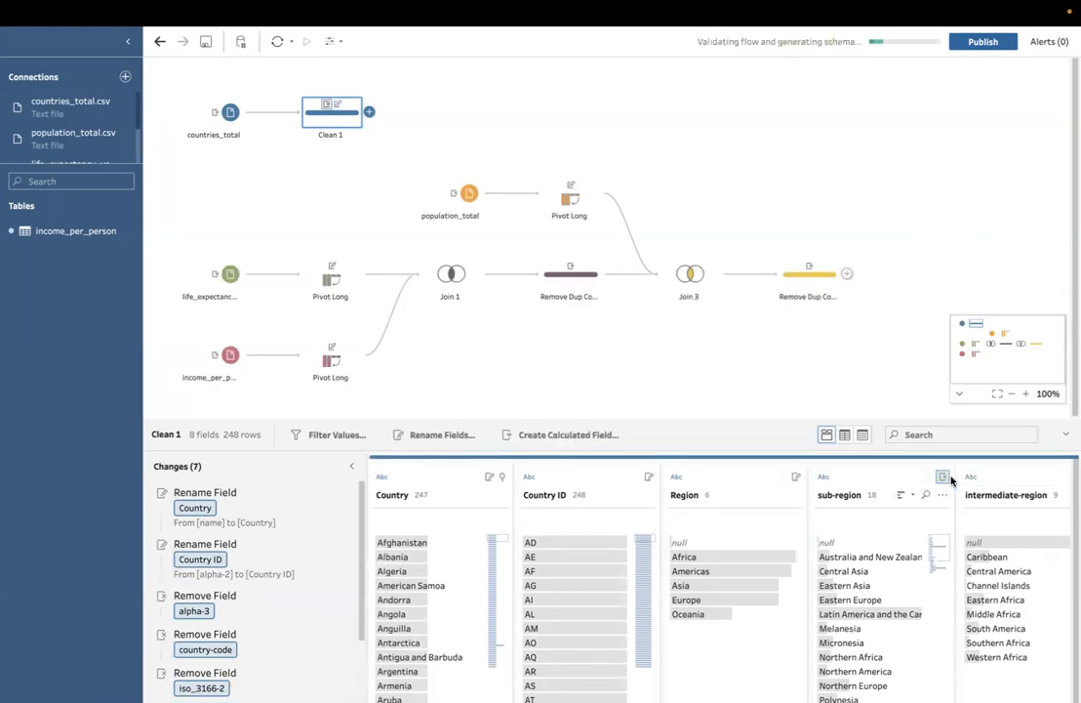
pyautogui.click(937, 494)
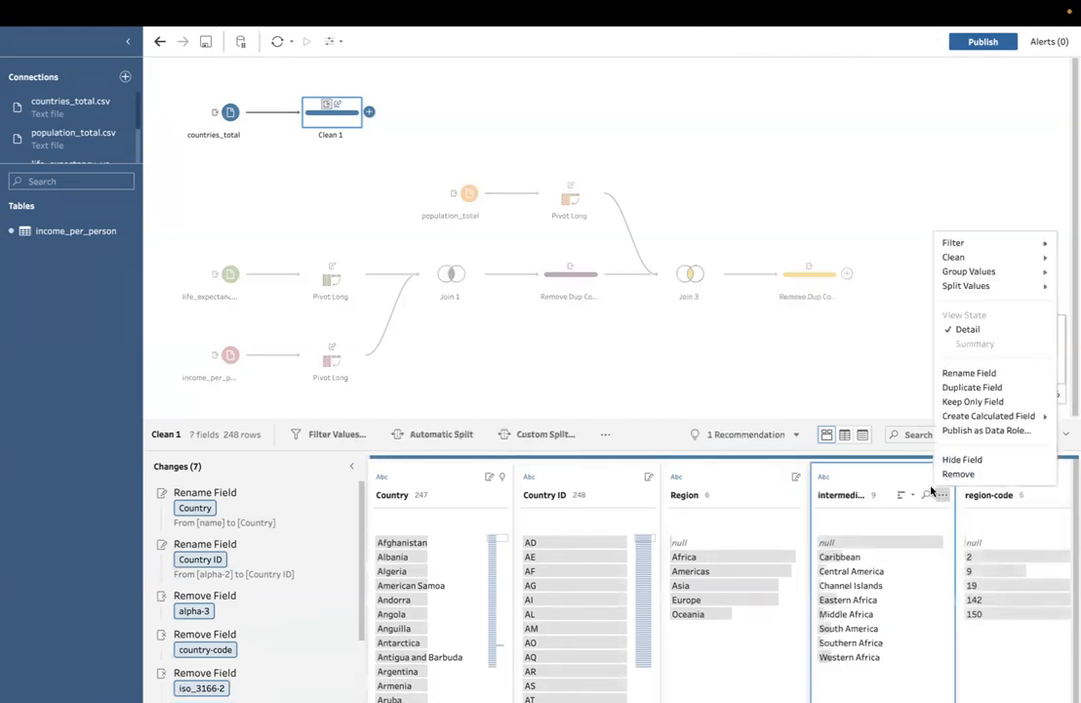
pyautogui.click(947, 473)
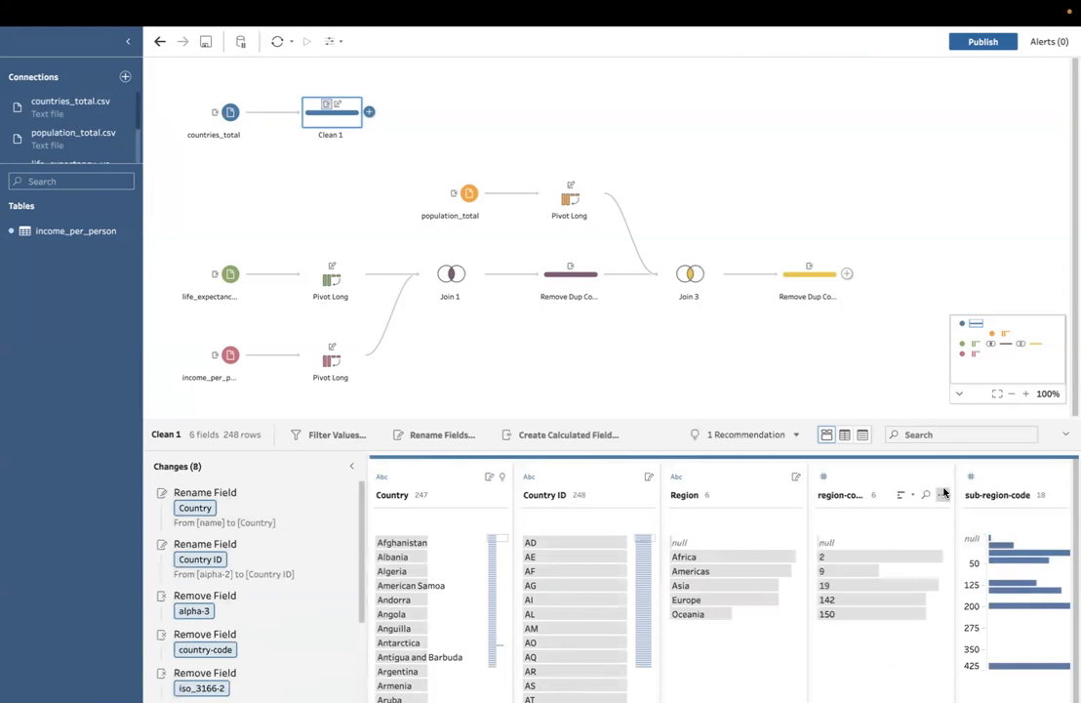
pyautogui.click(943, 494)
pyautogui.click(948, 473)
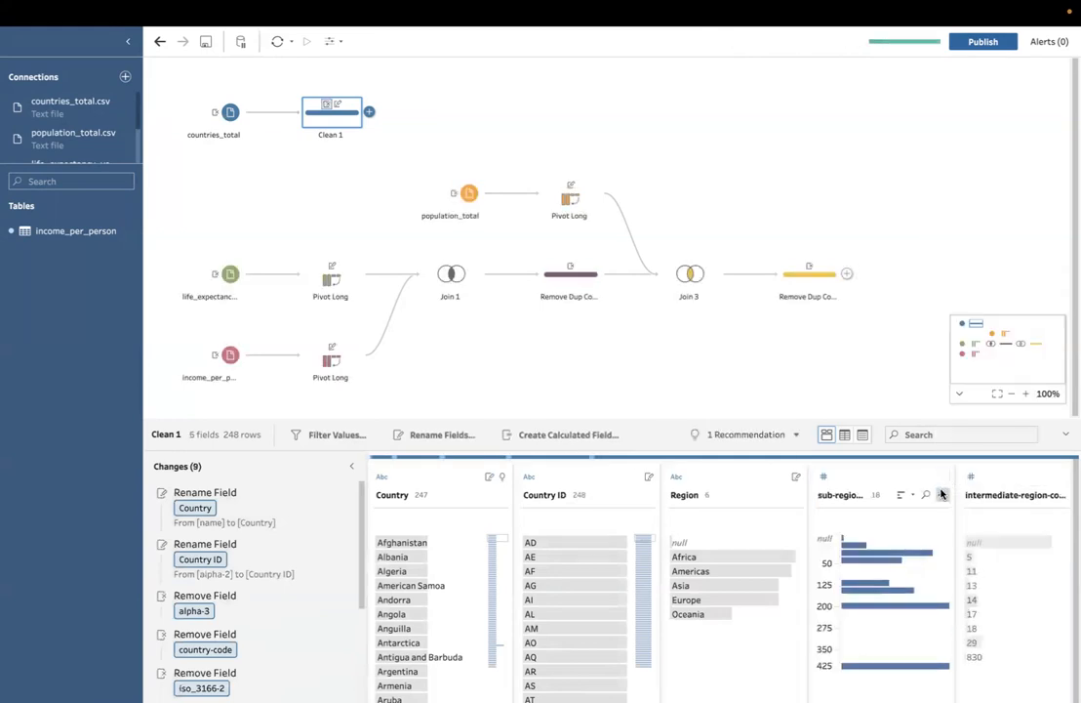
pyautogui.click(941, 494)
pyautogui.click(948, 472)
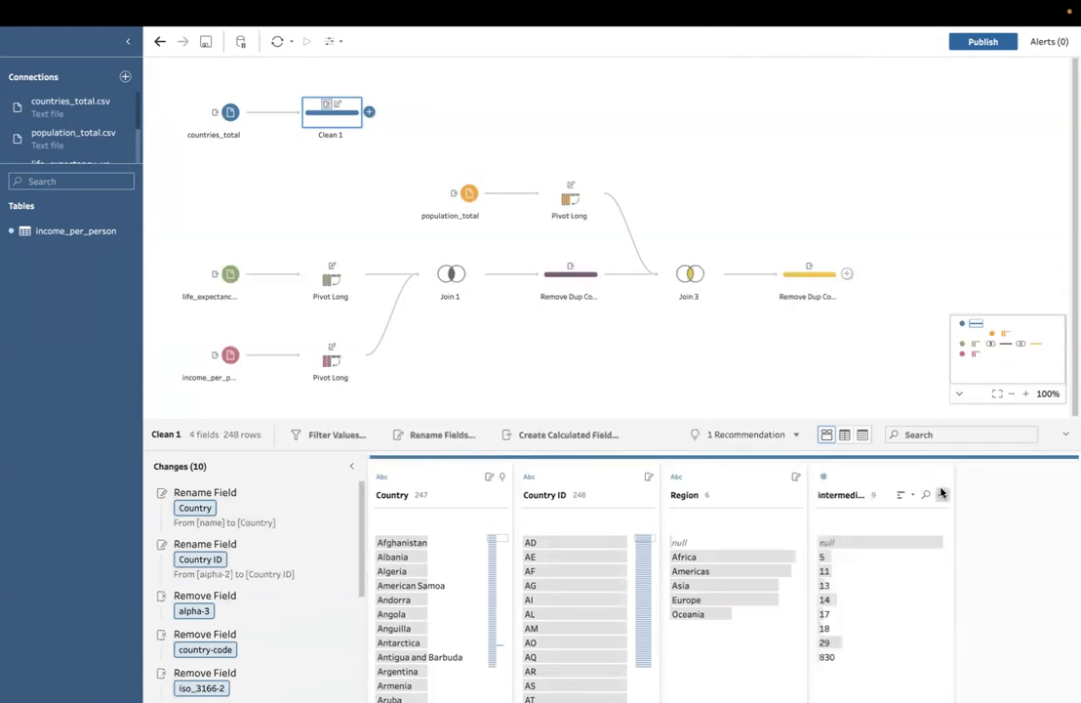
pyautogui.click(941, 494)
pyautogui.click(951, 476)
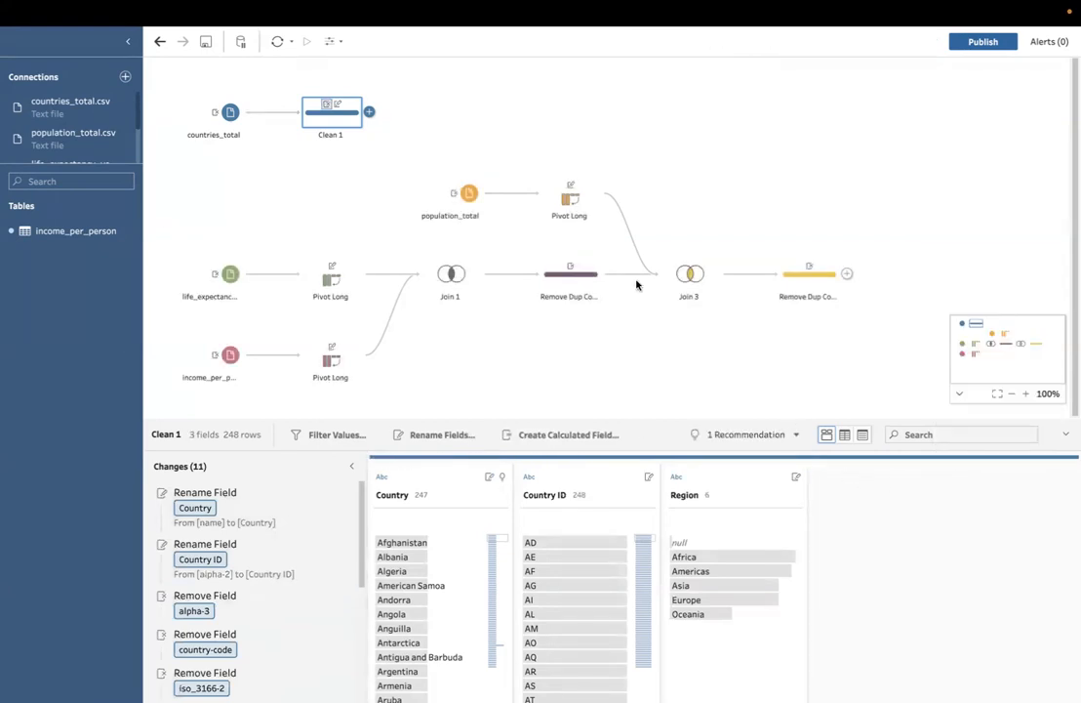
# Step: Rename the cleaning step after the countries_total input as Removed Unneeded Cols
pyautogui.doubleClick(336, 136)
pyautogui.write('REmoved Un')
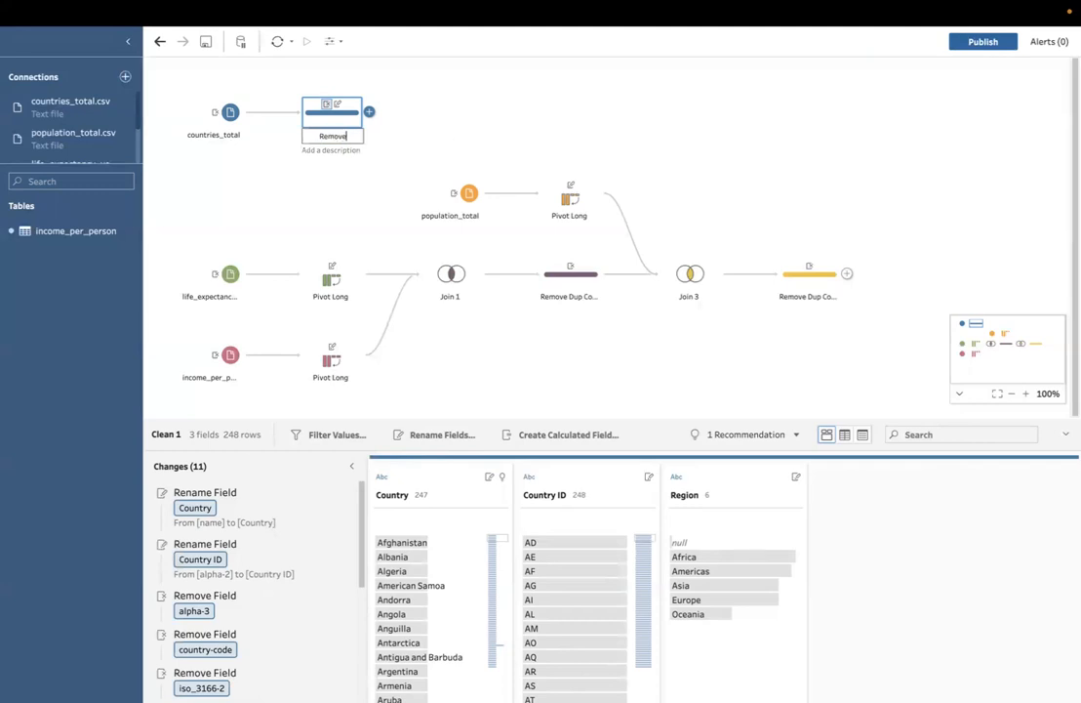
pyautogui.press('BackSpace')
pyautogui.press('BackSpace')
pyautogui.write('No')
pyautogui.press('BackSpace')
pyautogui.press('BackSpace')
pyautogui.write('Unneeded Cols')
pyautogui.press('Return')
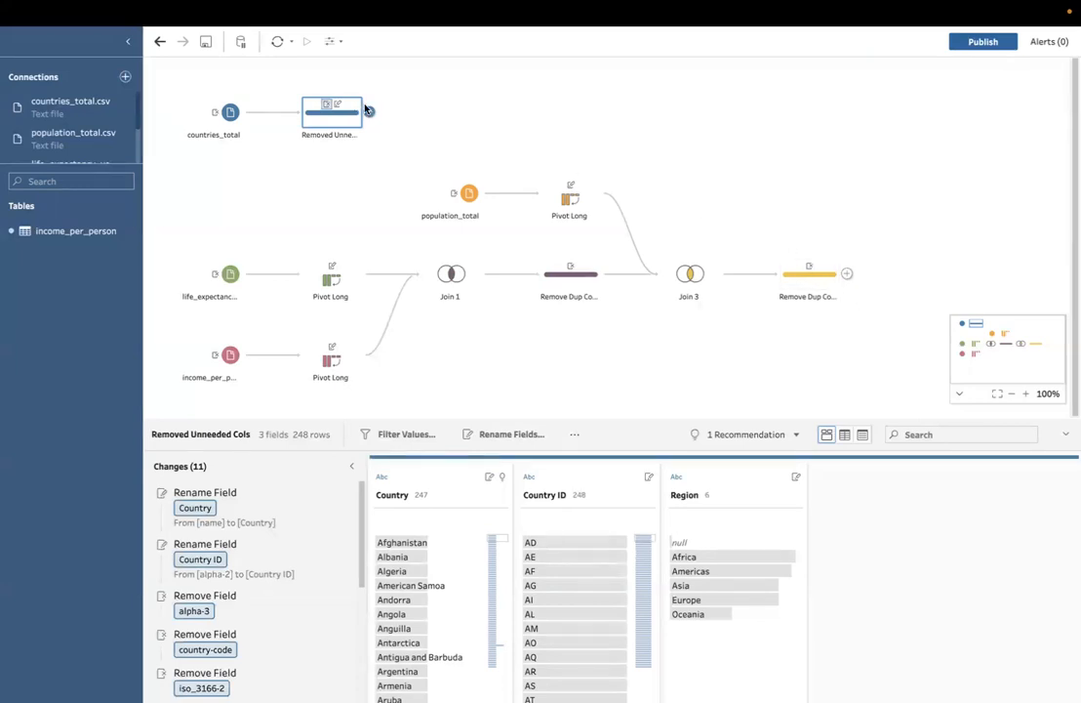
# Step: Join Removed Unneeded Cols to the Remove Dup Columns step after Join 3 on Country, compare the country lists, and set the join type to Left
pyautogui.moveTo(300, 94); pyautogui.dragTo(869, 275)
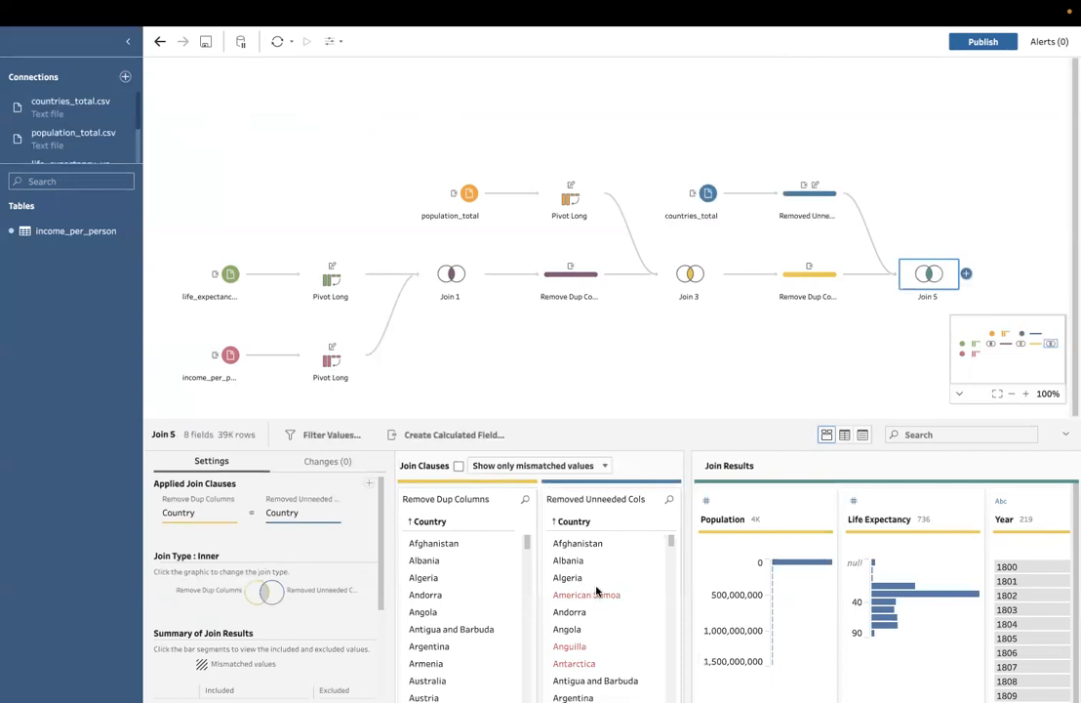
pyautogui.scroll(-2, 594, 593)
pyautogui.scroll(-4, 596, 590)
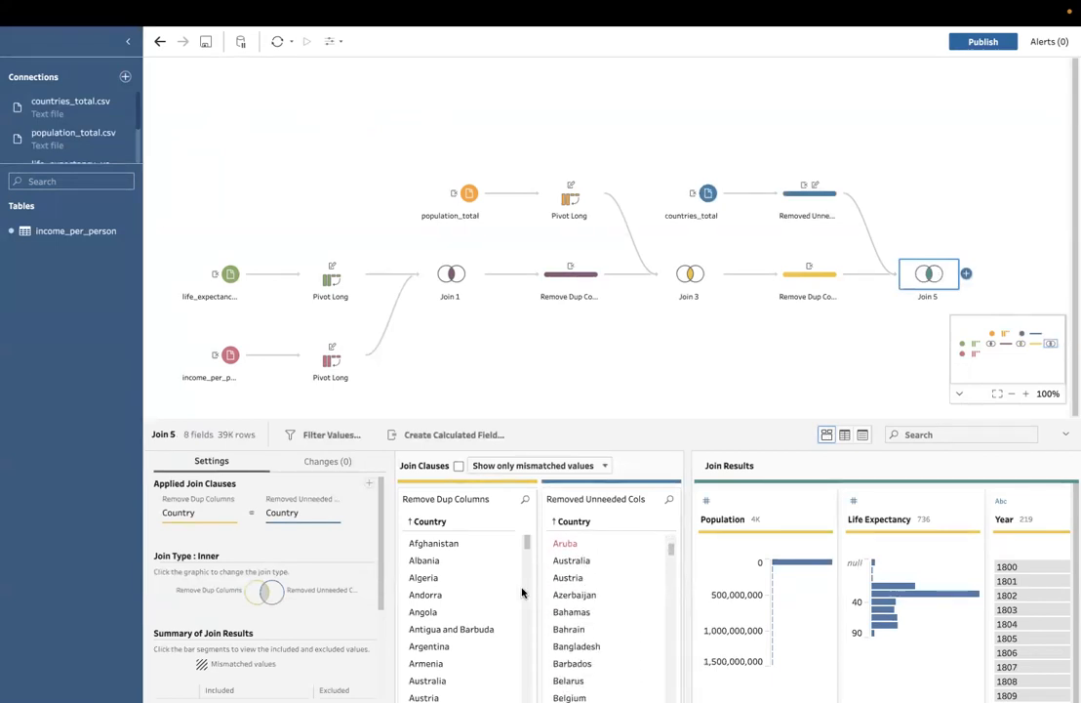
pyautogui.scroll(-4, 489, 608)
pyautogui.scroll(4, 490, 607)
pyautogui.scroll(-2, 463, 580)
pyautogui.scroll(2, 463, 579)
pyautogui.scroll(3, 564, 552)
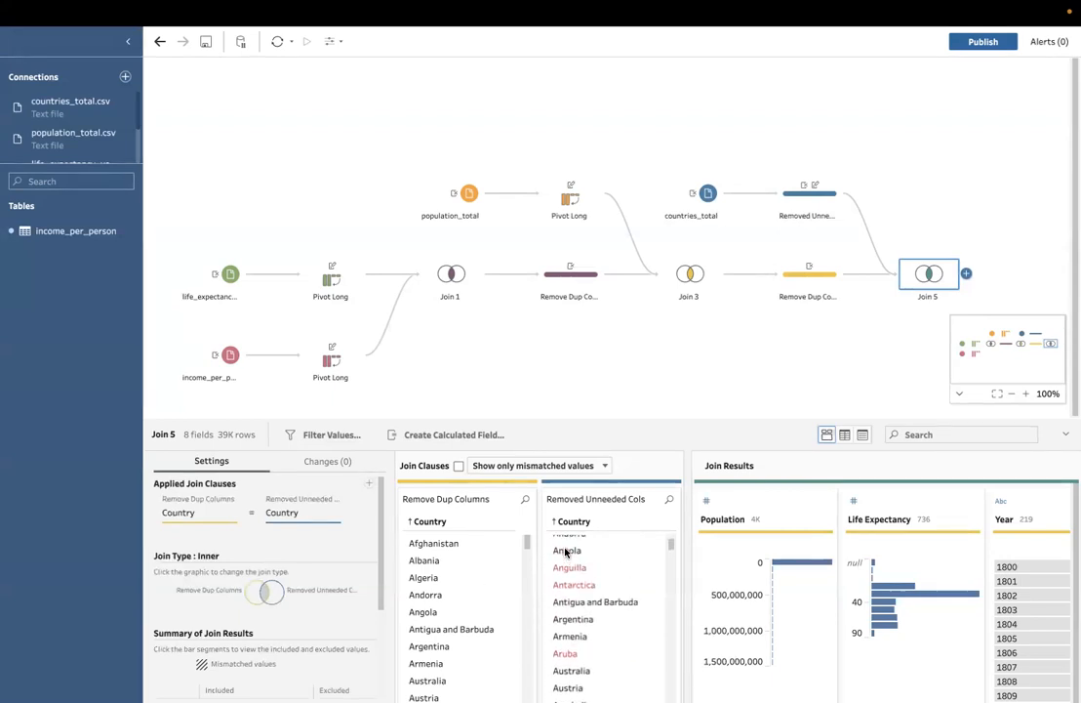
pyautogui.scroll(1, 575, 585)
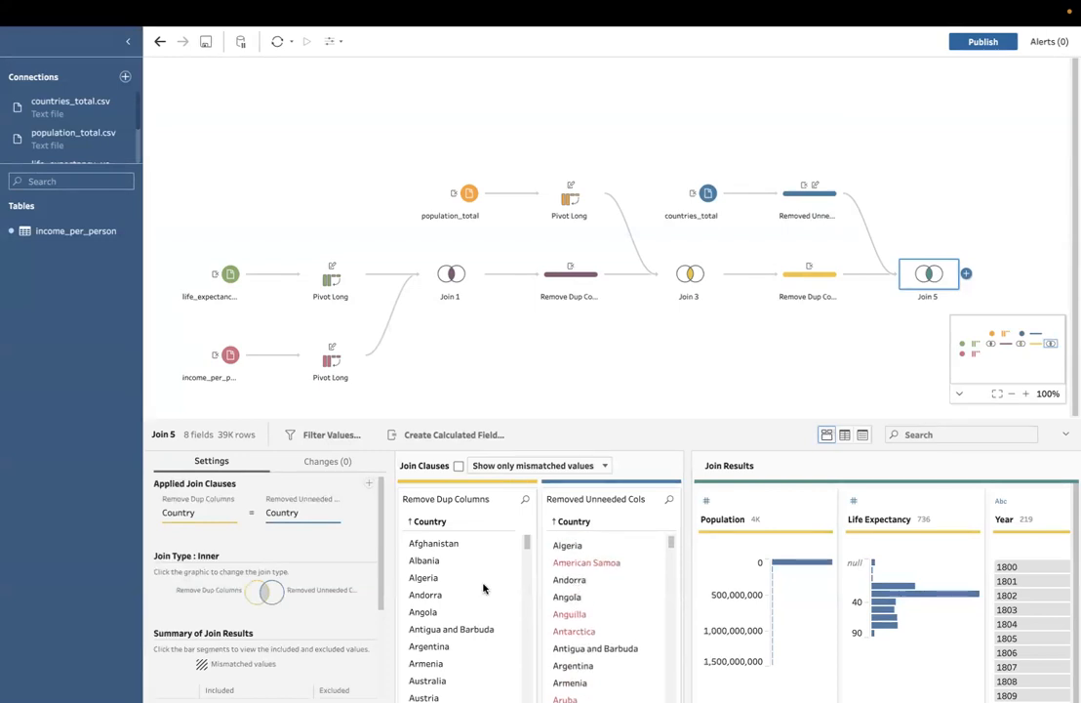
pyautogui.scroll(-2, 483, 588)
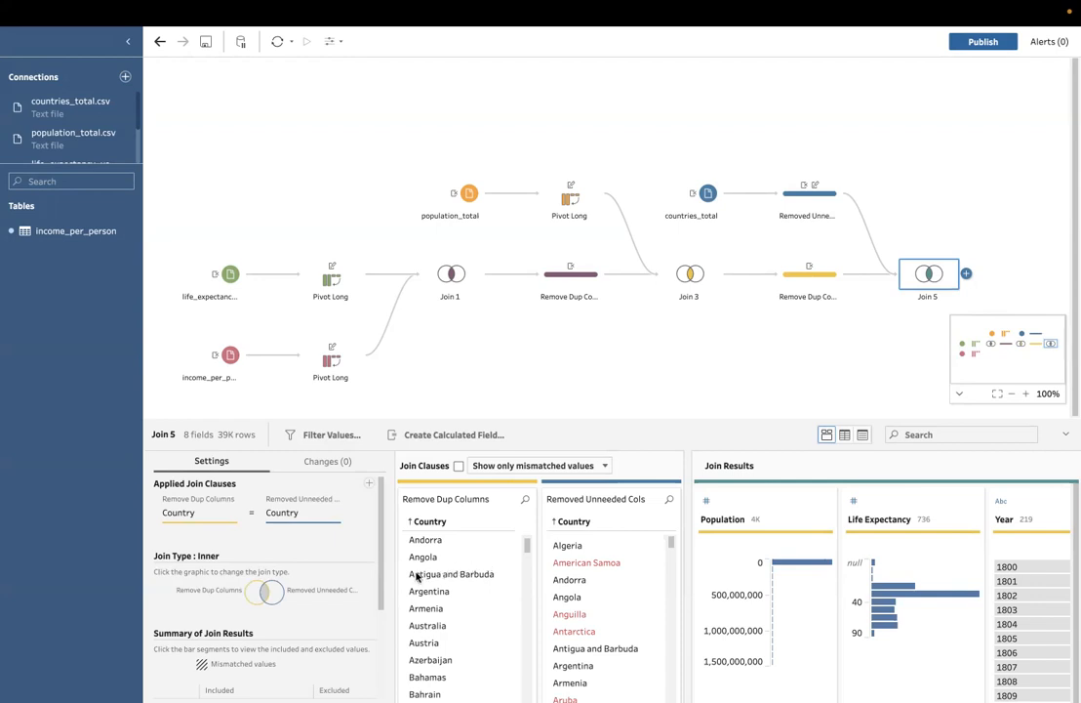
pyautogui.click(253, 592)
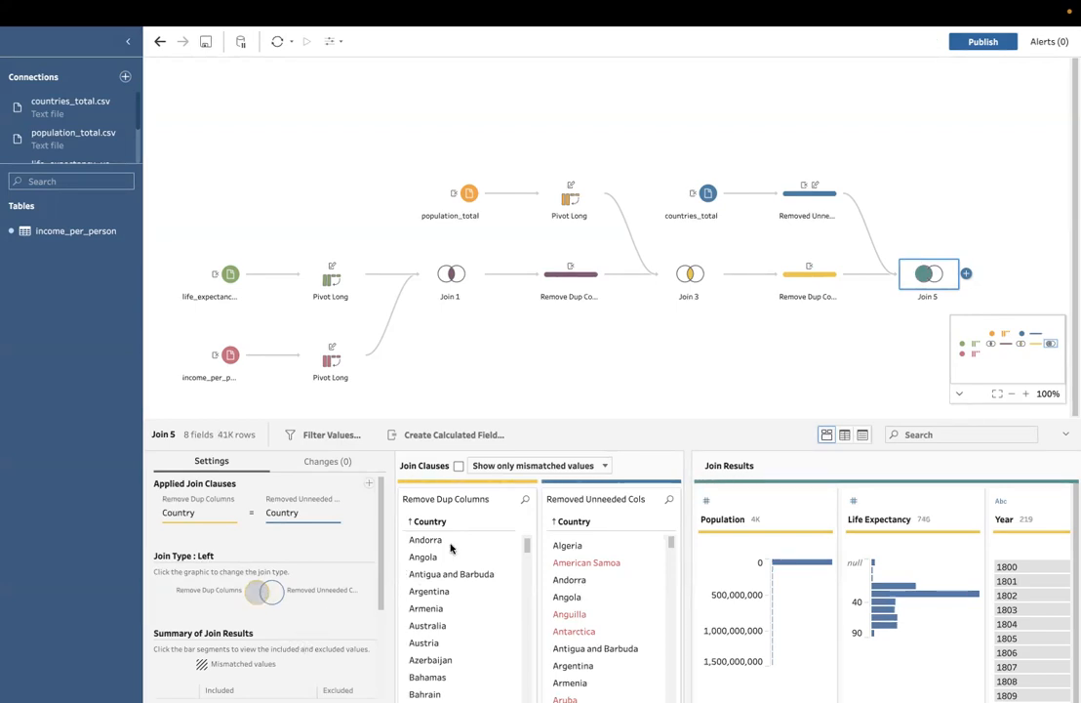
# Step: Rename the Join 5 step as Add Regions
pyautogui.click(820, 283)
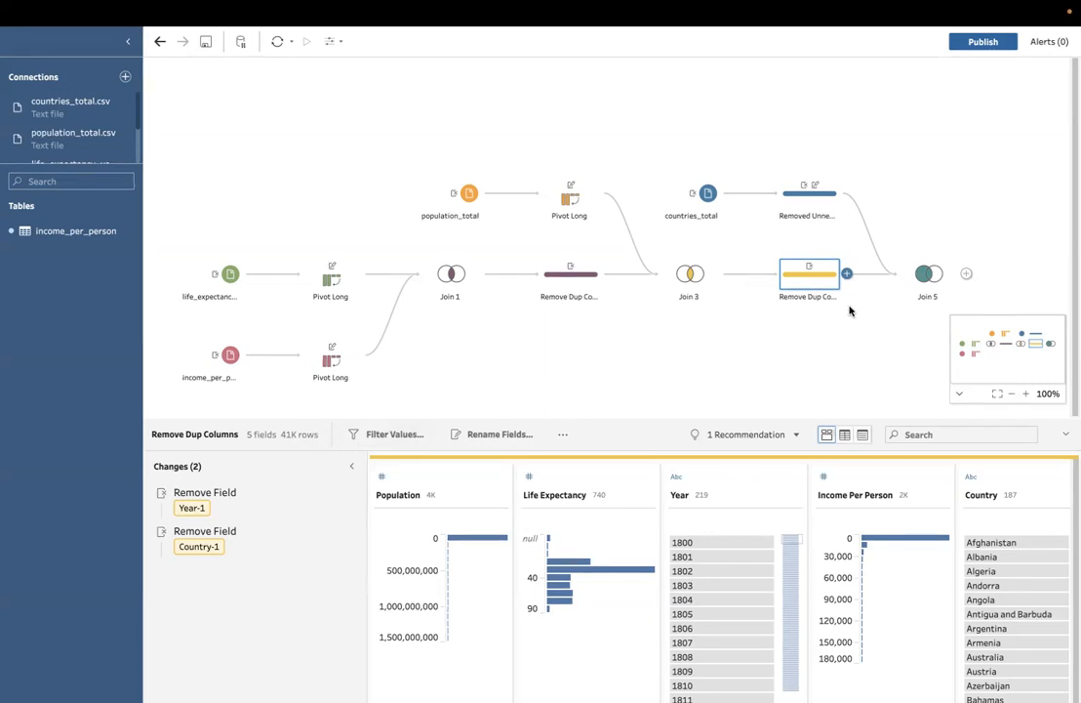
pyautogui.click(929, 287)
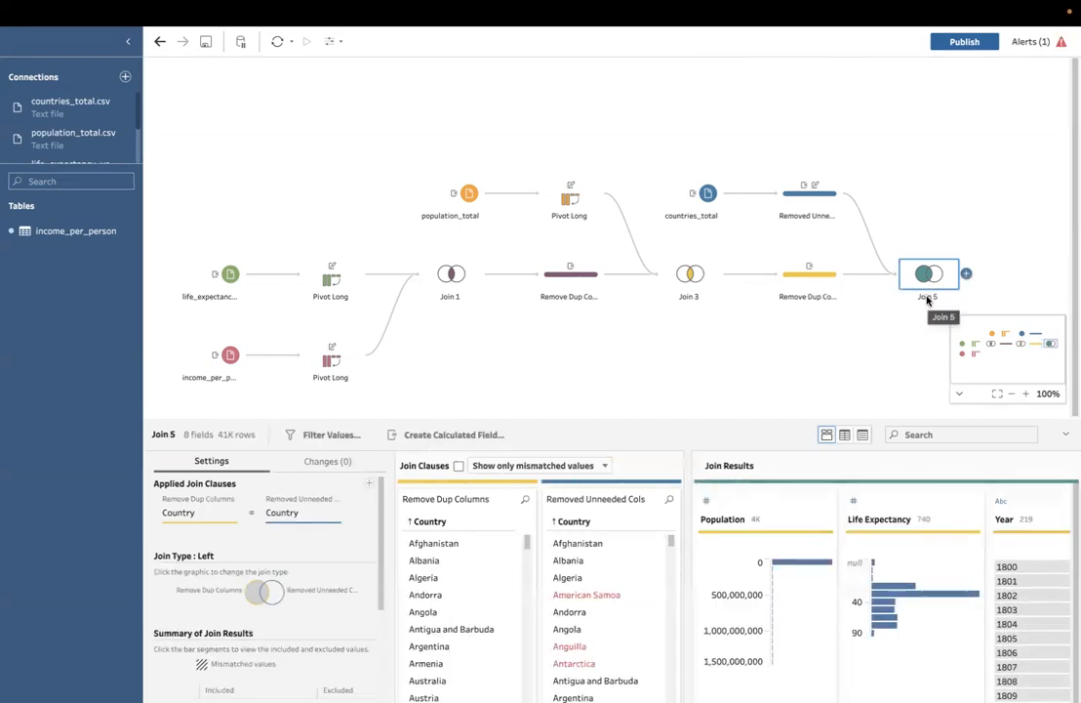
pyautogui.doubleClick(929, 296)
pyautogui.write('Add Re')
pyautogui.write('gion')
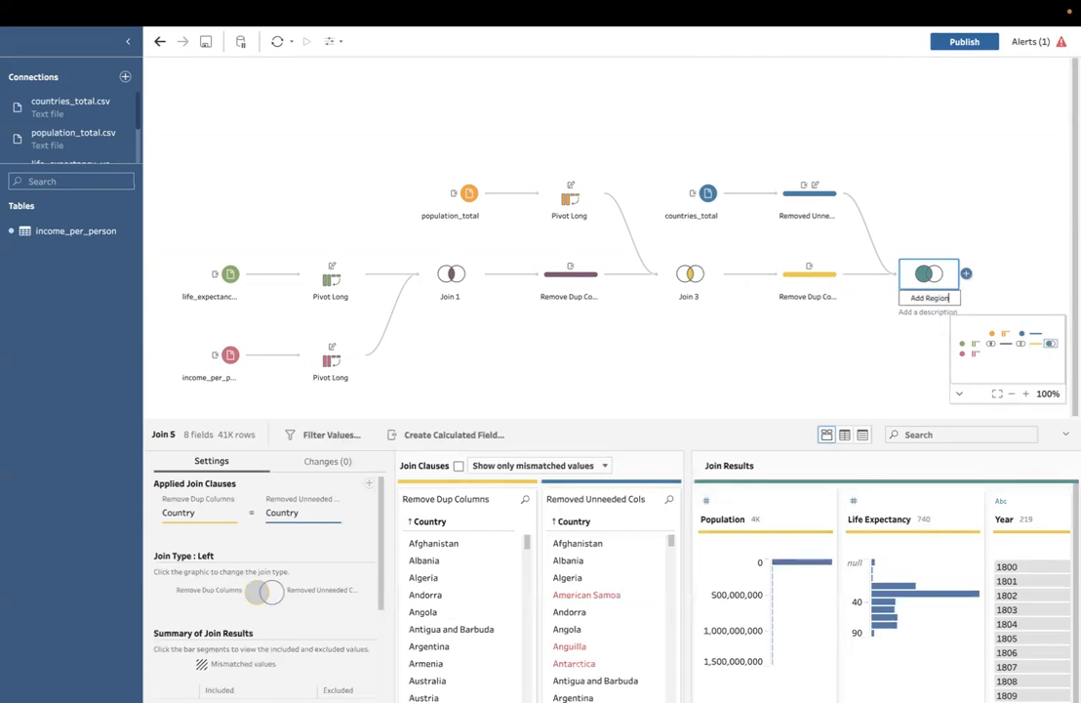
pyautogui.write(' Is')
pyautogui.click(758, 318)
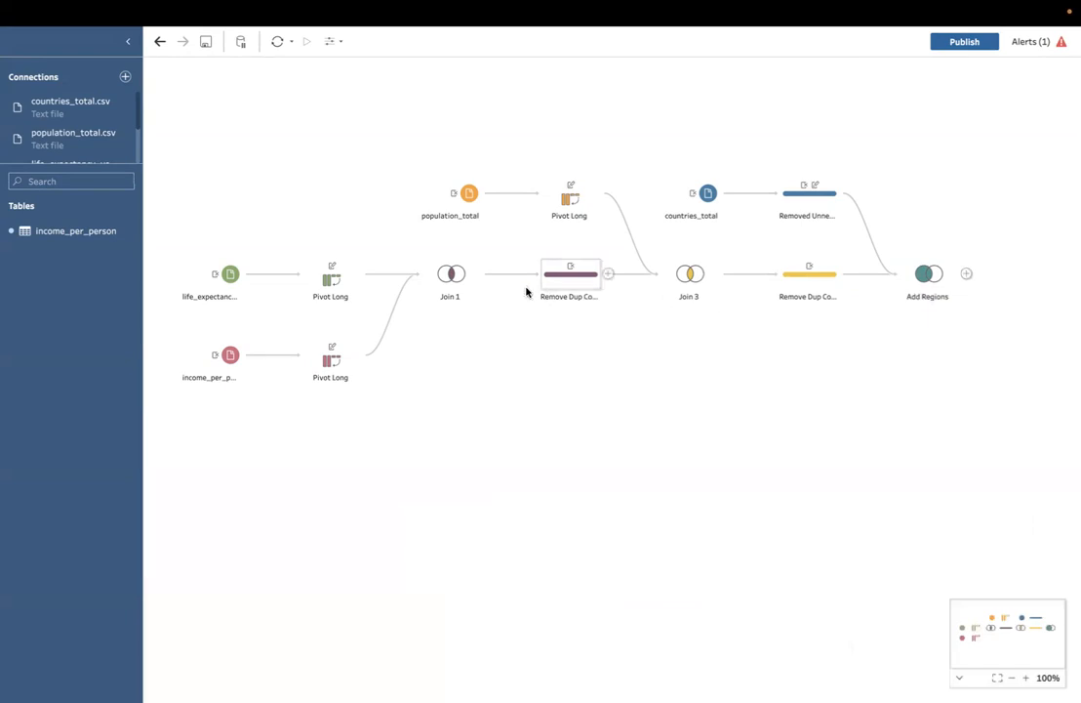
# Step: Rename the Join 1 step as Combine Income and Life
pyautogui.doubleClick(451, 297)
pyautogui.write('Co')
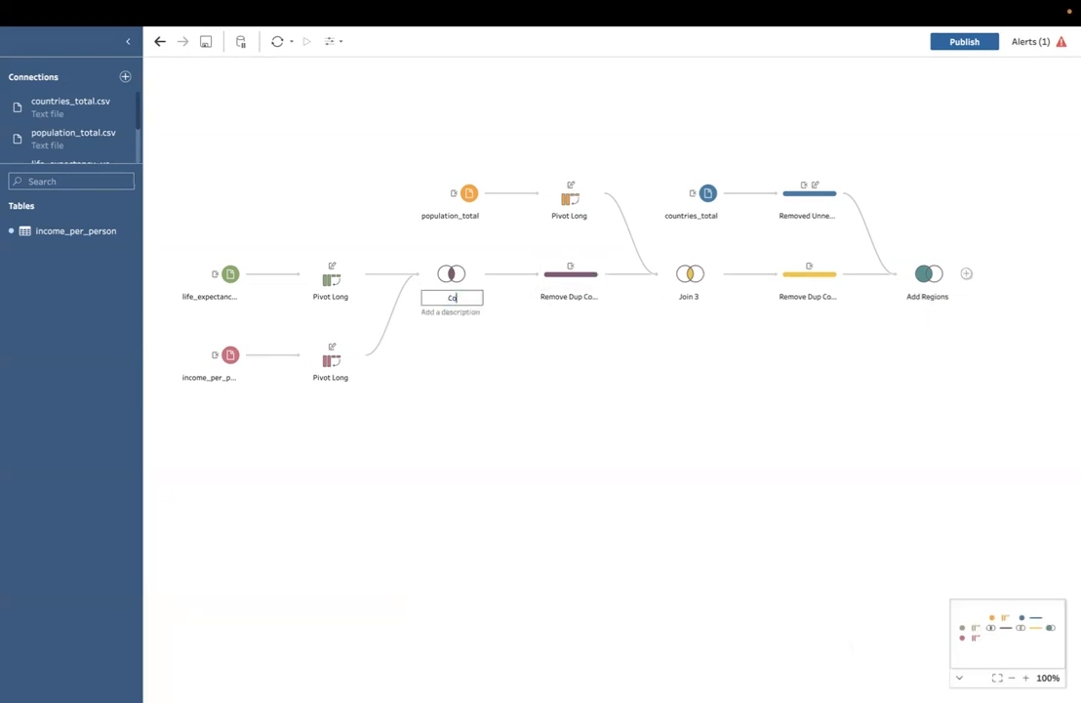
pyautogui.write('mbine ID')
pyautogui.press('BackSpace')
pyautogui.write('ncome and Life')
pyautogui.press('Return')
# Step: Rename the Join 3 step as Add Pop
pyautogui.doubleClick(689, 297)
pyautogui.write('Add Pop')
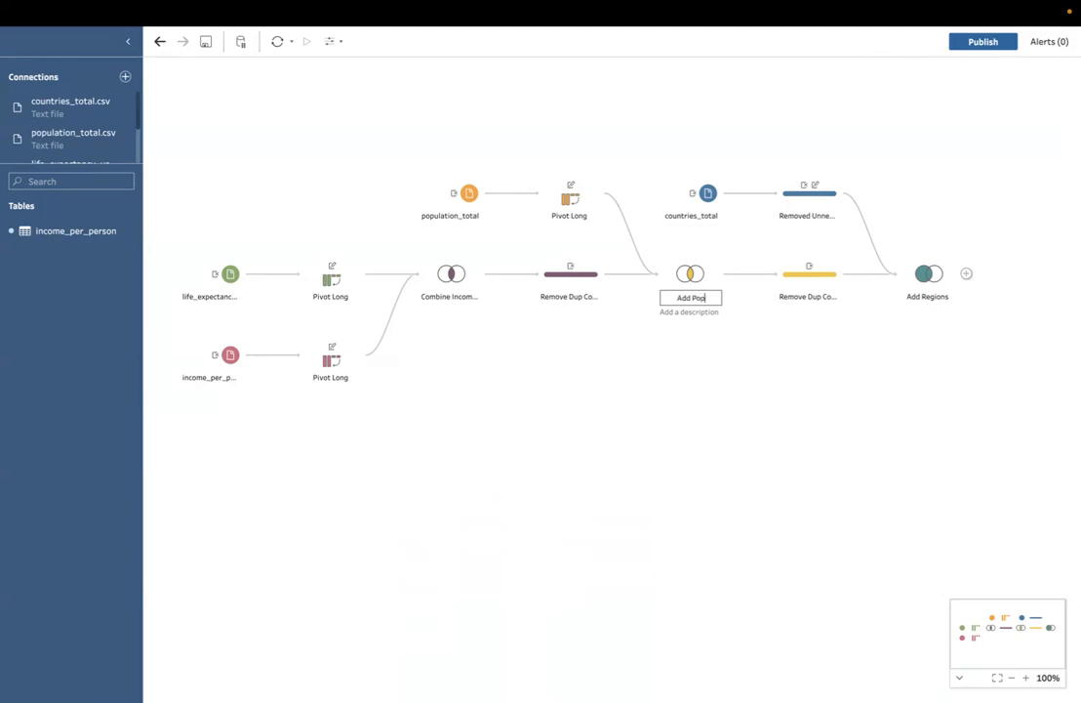
pyautogui.press('Return')
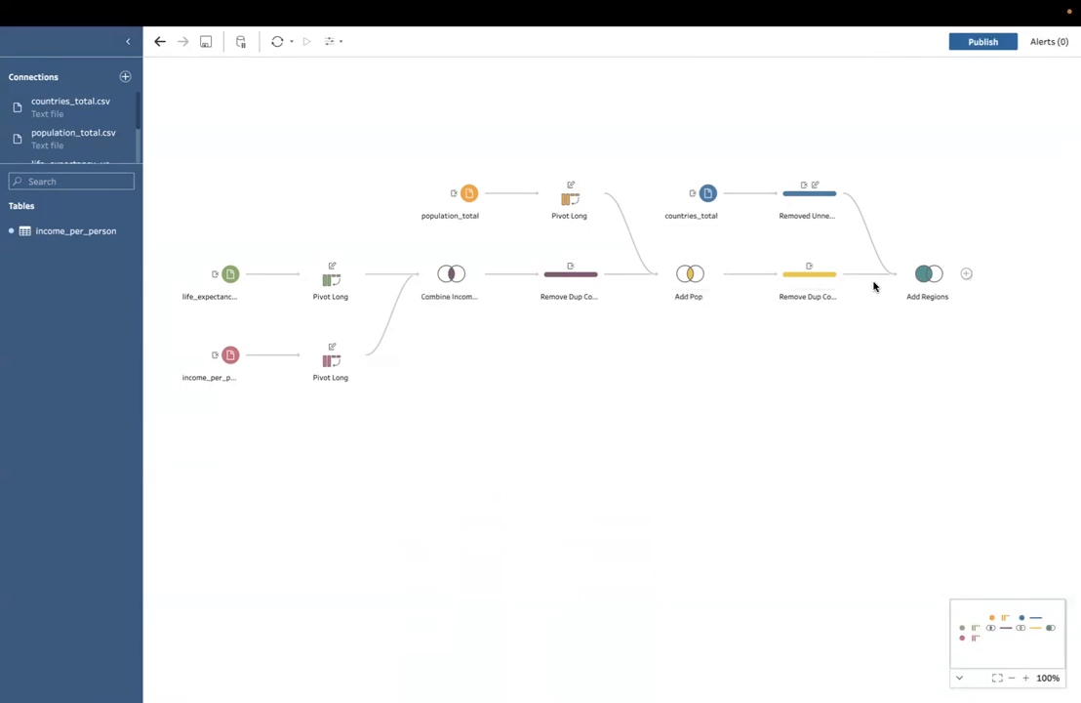
pyautogui.doubleClick(445, 295)
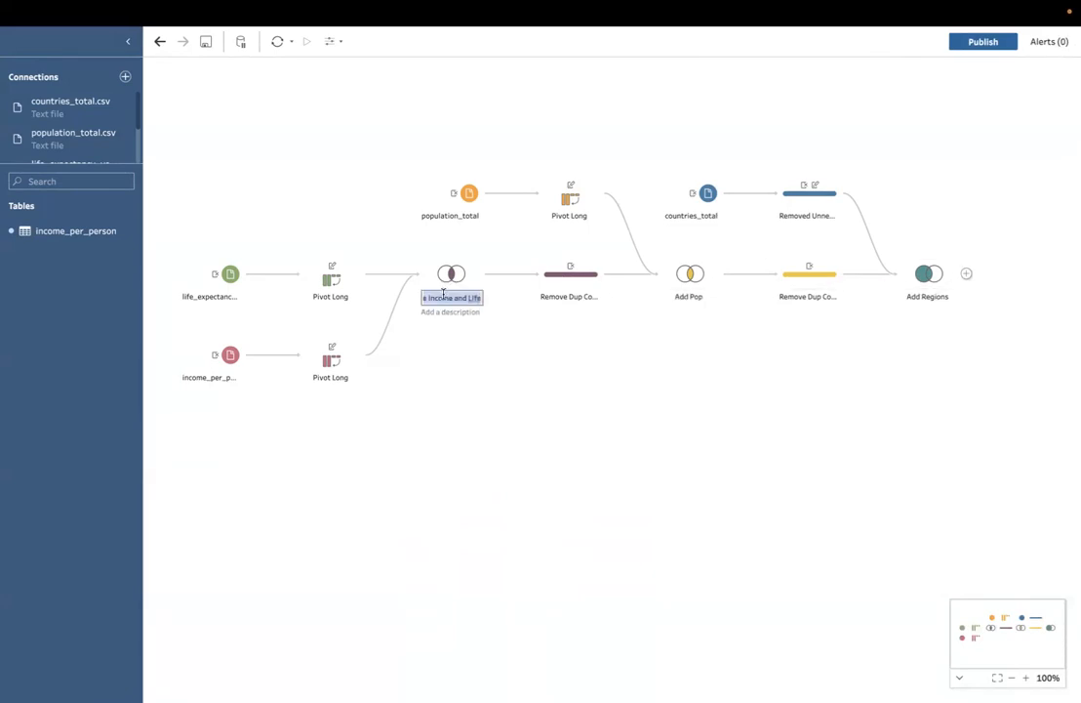
pyautogui.write('Add')
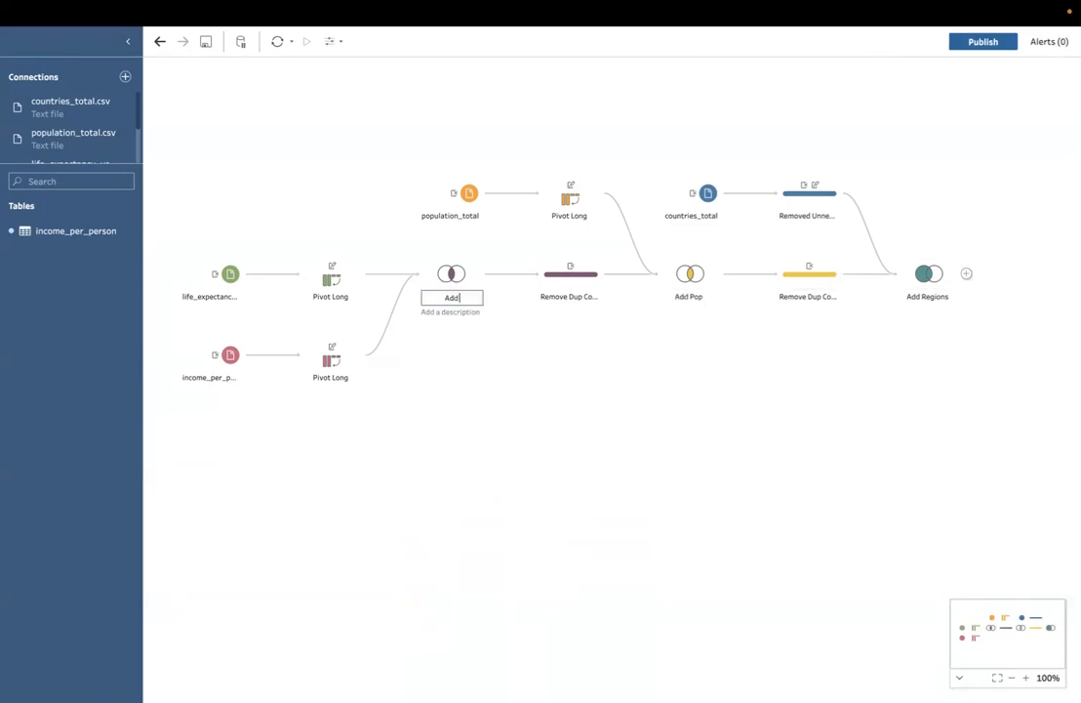
pyautogui.press('Escape')
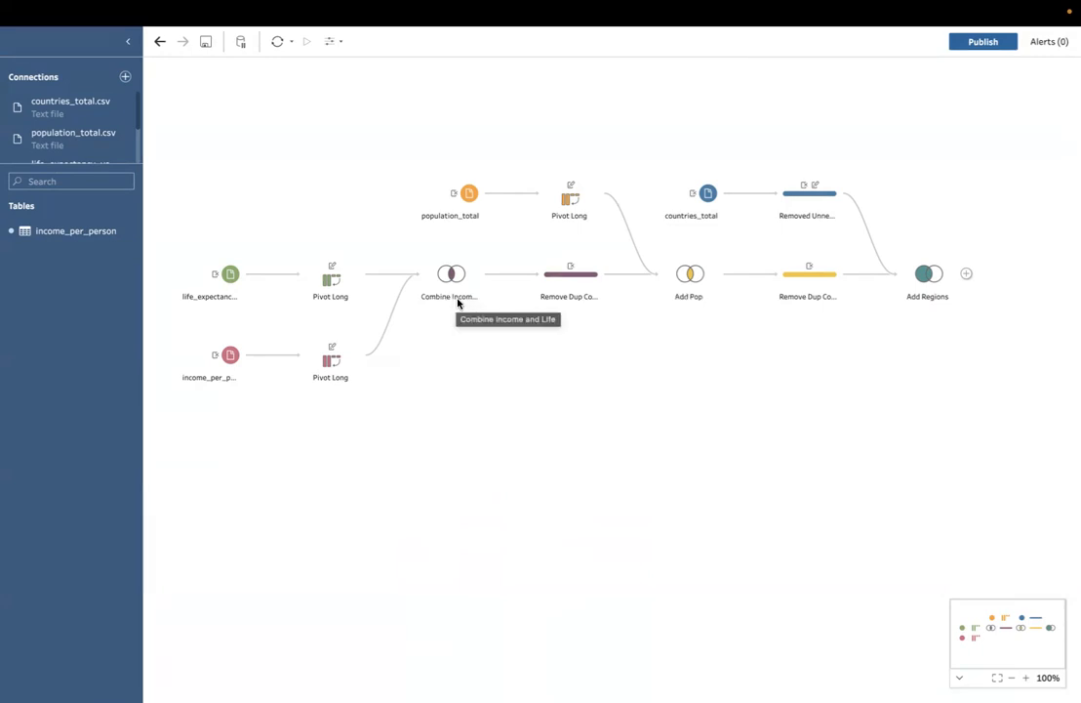
# Step: Preview the Add Regions join output in Tableau Desktop
pyautogui.click(920, 281)
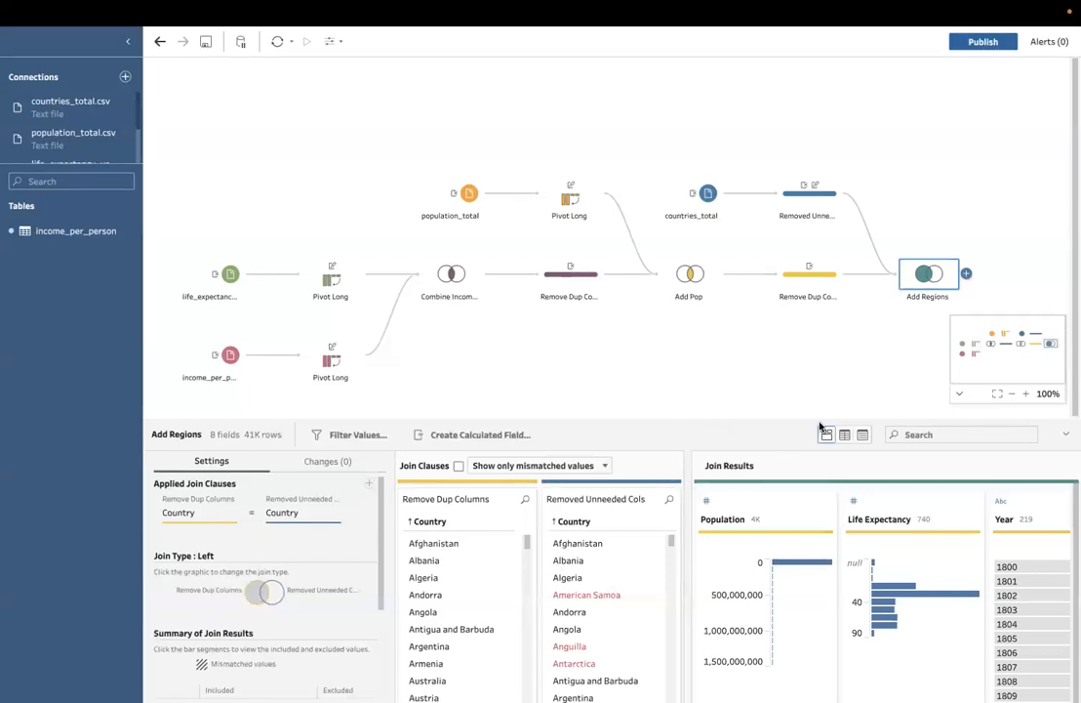
pyautogui.click(965, 274)
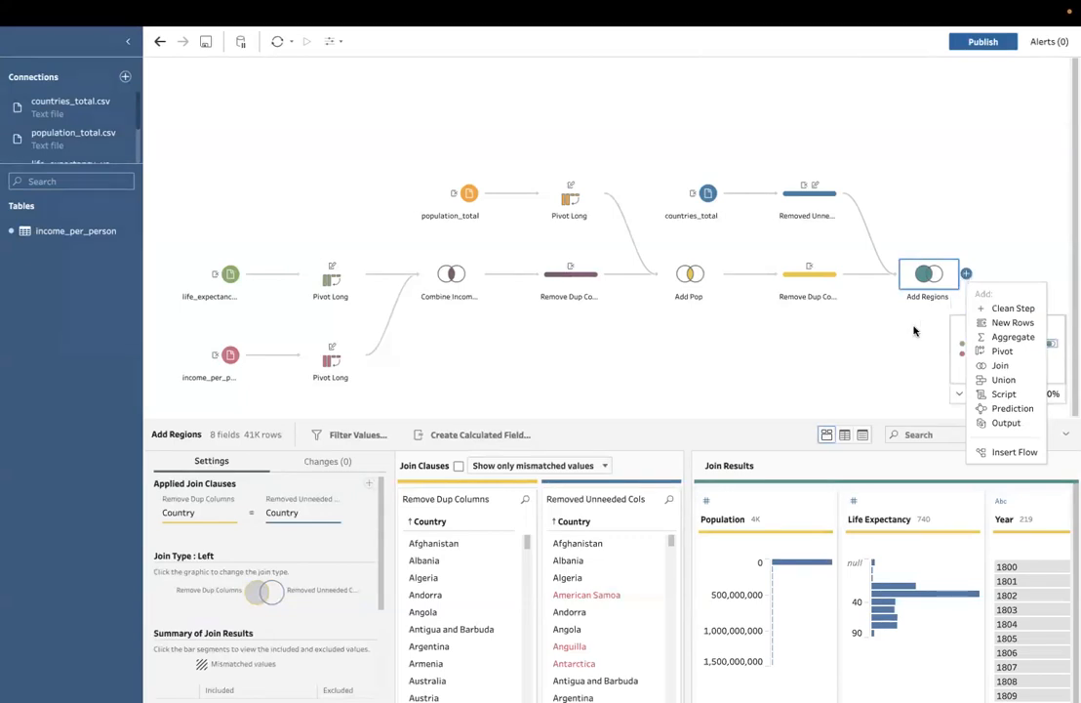
pyautogui.click(932, 274)
pyautogui.rightClick(930, 274)
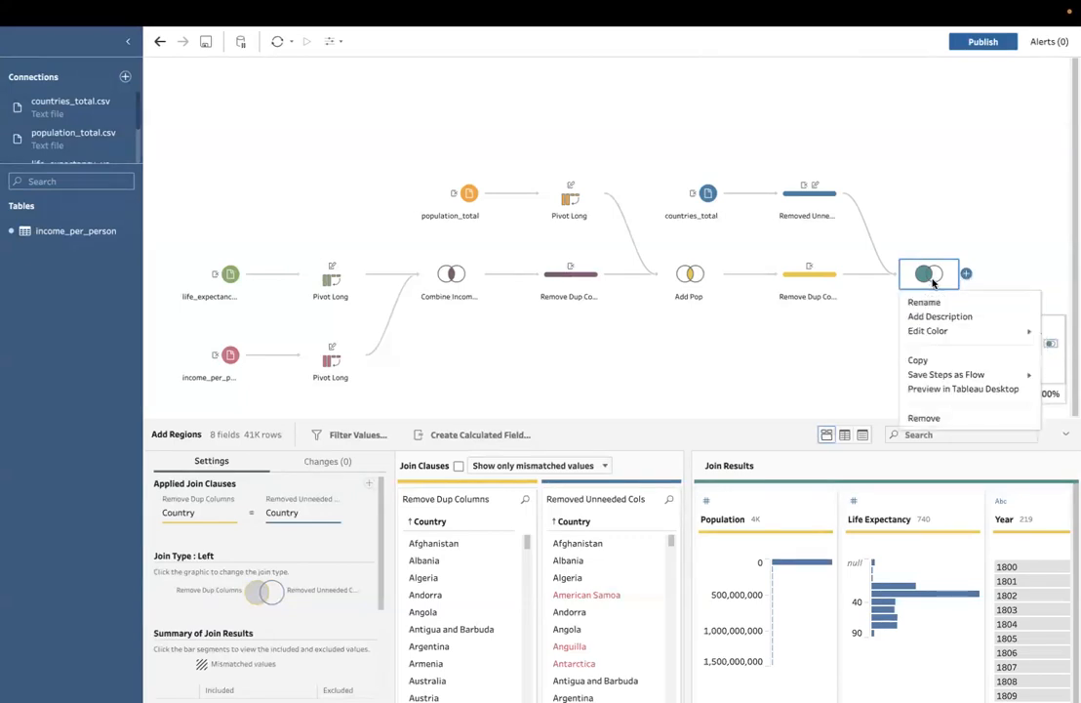
pyautogui.click(937, 390)
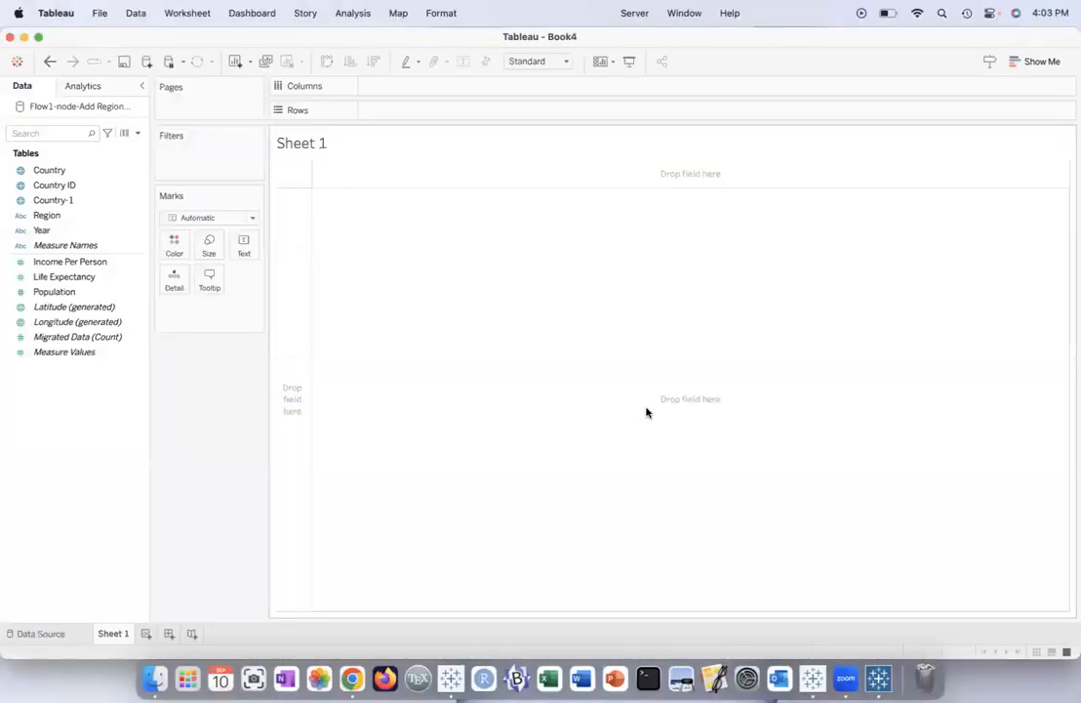
# Step: Open the preview workbook's data source and examine its columns, comparing the Country-1, Country ID, Region and Country fields
pyautogui.click(115, 356)
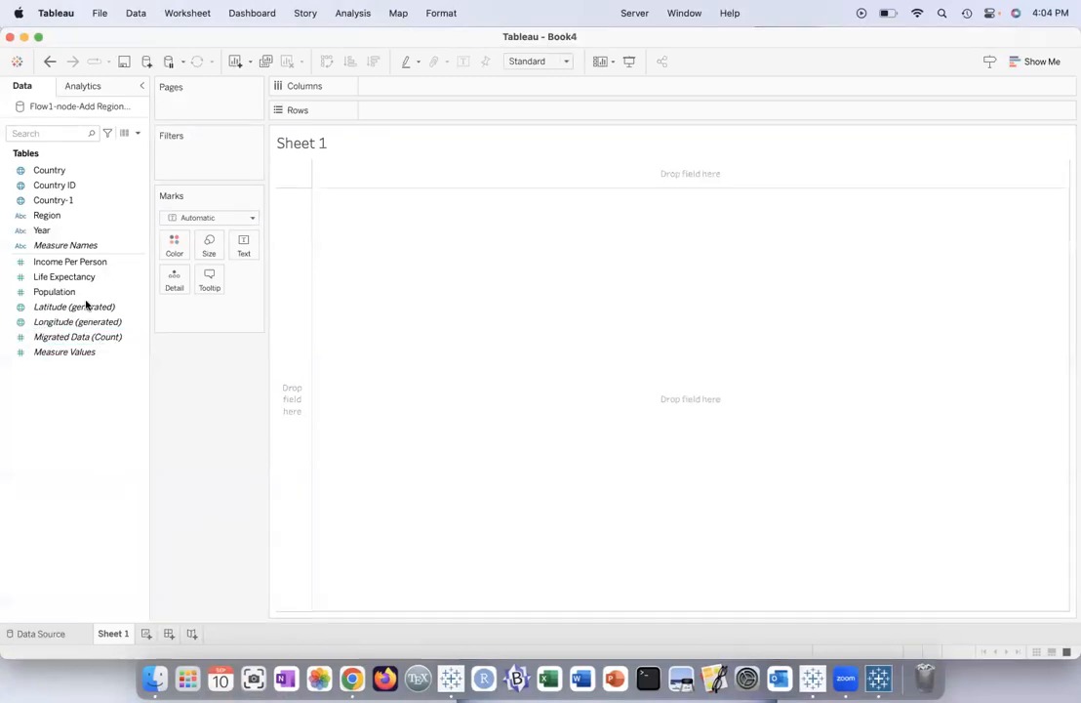
pyautogui.click(66, 633)
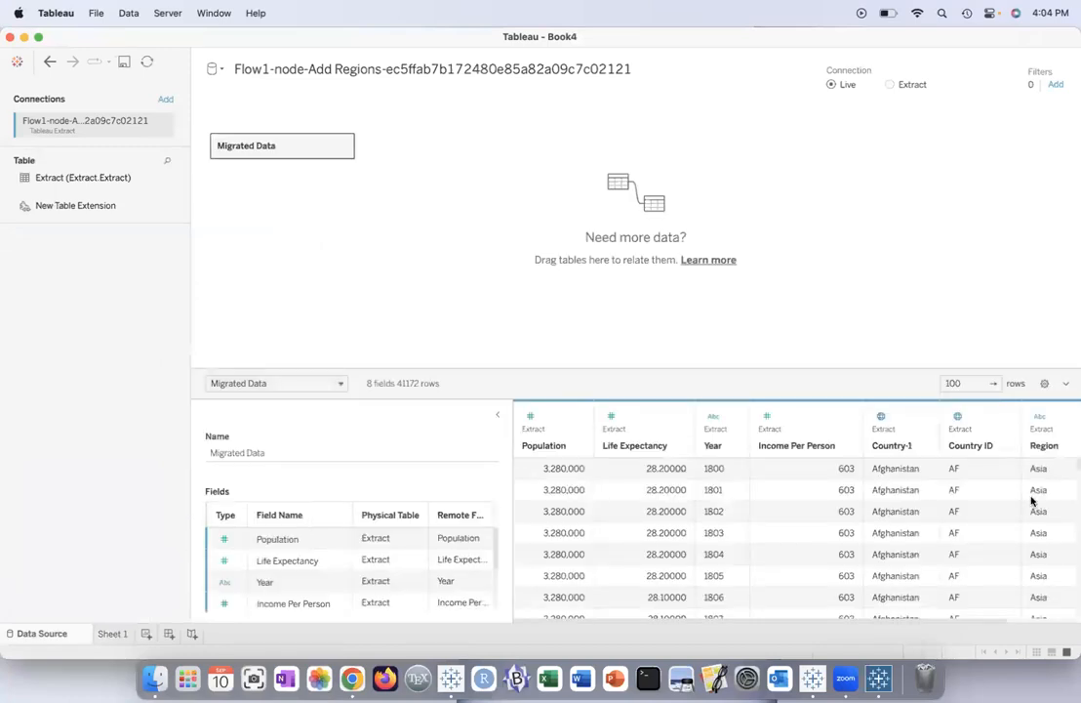
pyautogui.hscroll(2, 652, 478)
pyautogui.hscroll(4, 653, 474)
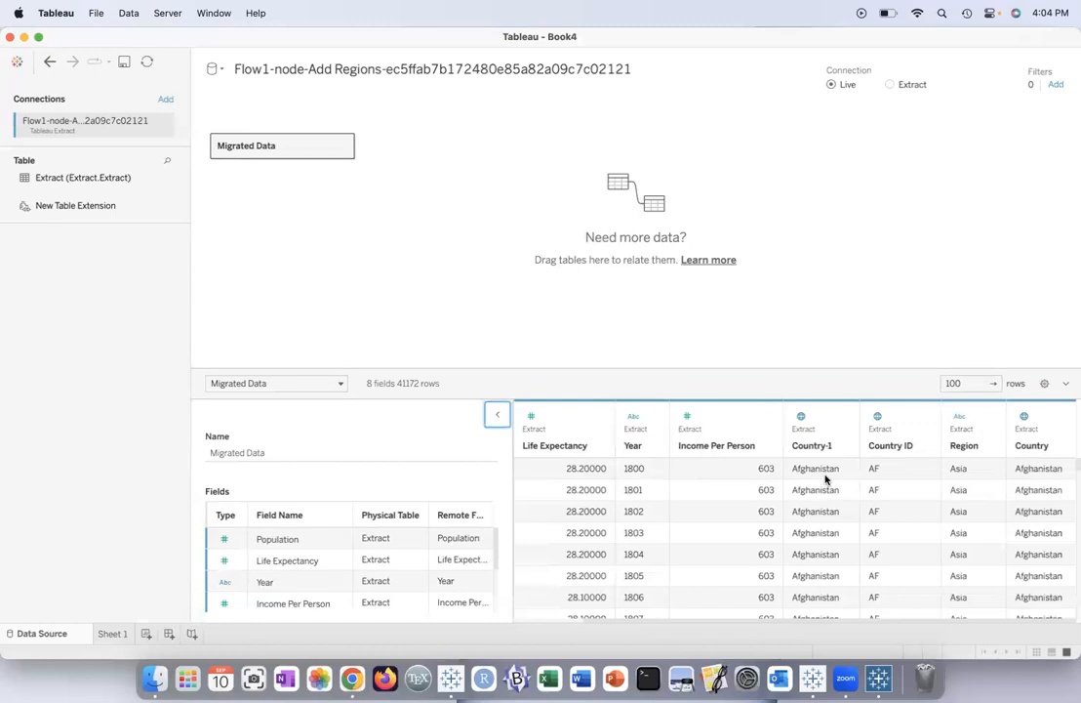
pyautogui.hscroll(-2, 825, 478)
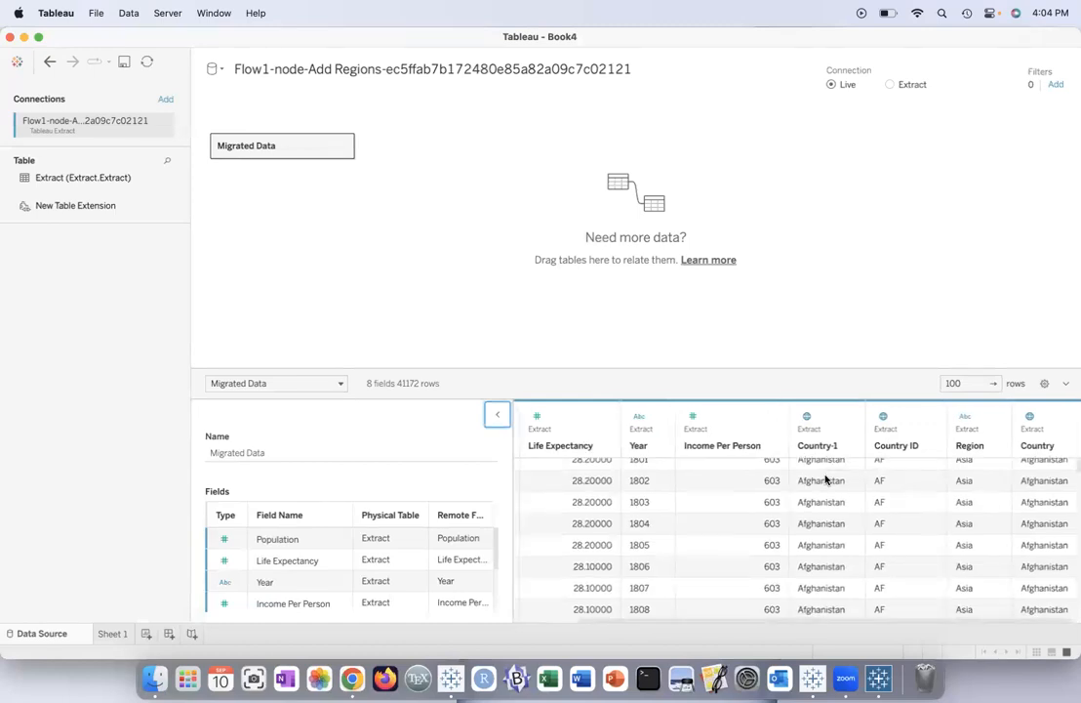
pyautogui.hscroll(2, 824, 478)
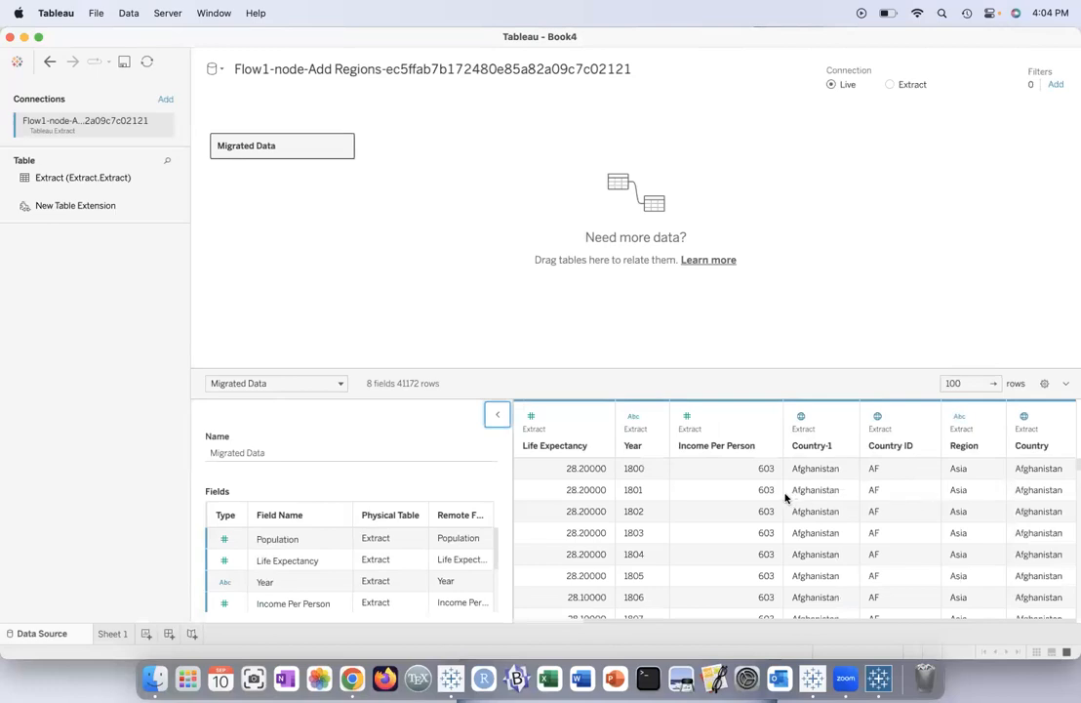
pyautogui.hscroll(-4, 781, 498)
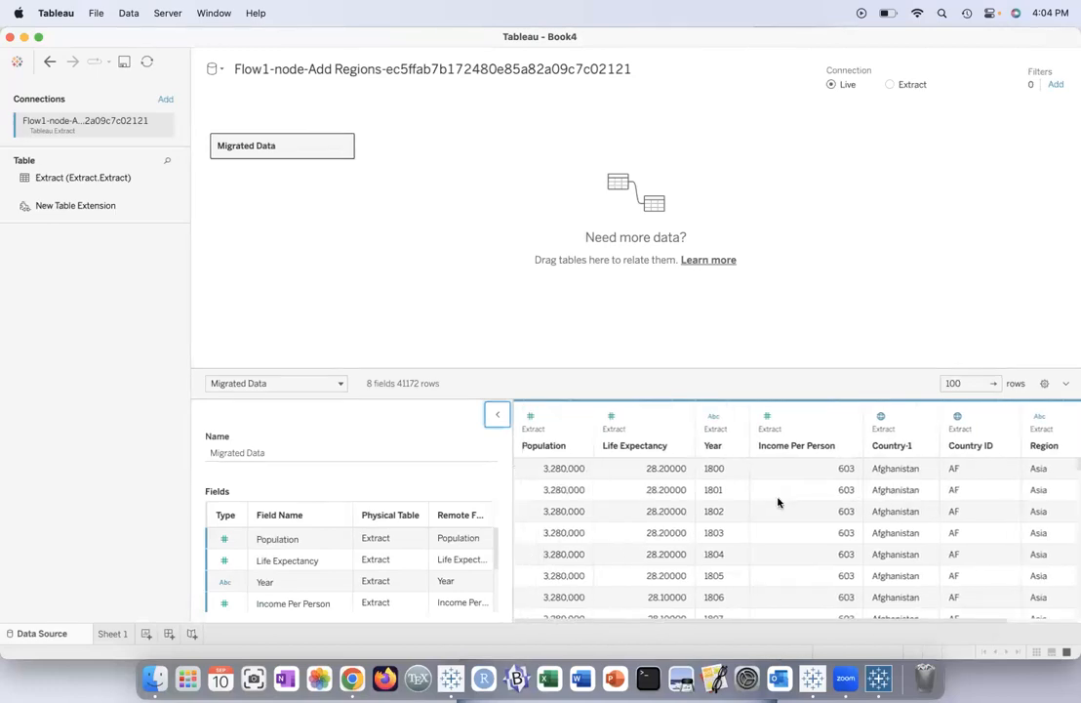
# Step: Close the preview workbook without saving, switch back to Tableau Prep, and dismiss the finished flow run dialog
pyautogui.moveTo(1, 2)
pyautogui.click(743, 383)
pyautogui.click(9, 41)
pyautogui.click(494, 365)
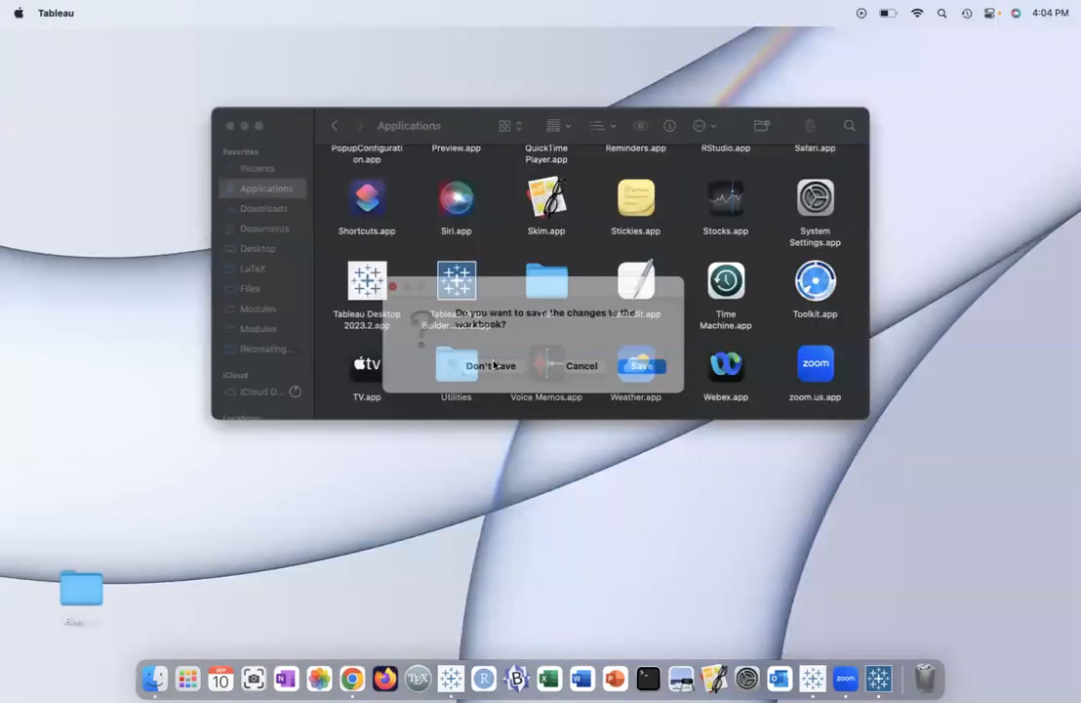
pyautogui.hotkey('ctrl', 'Right')
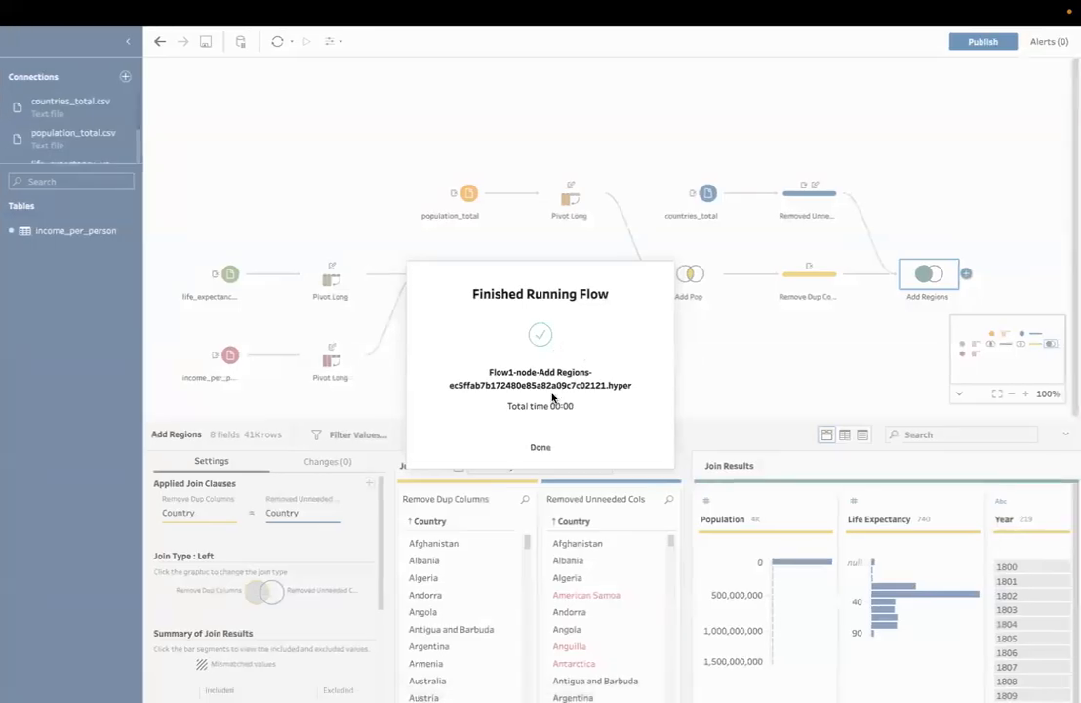
pyautogui.click(541, 447)
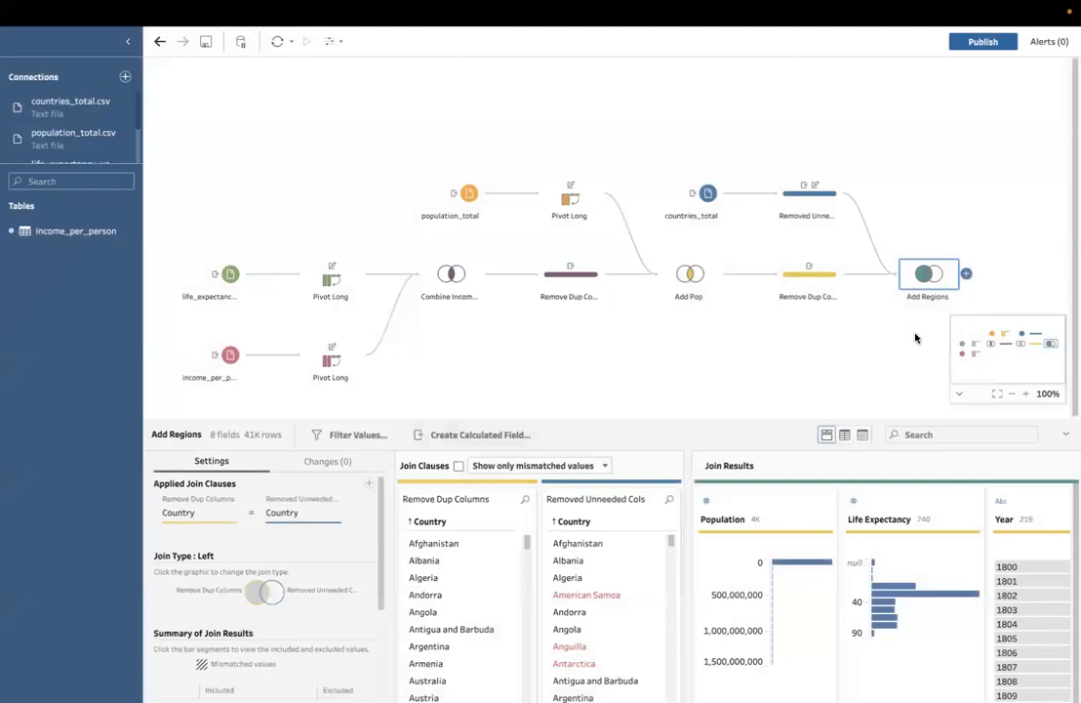
# Step: Add a clean step after Add Regions and remove its Country-1 field
pyautogui.click(966, 274)
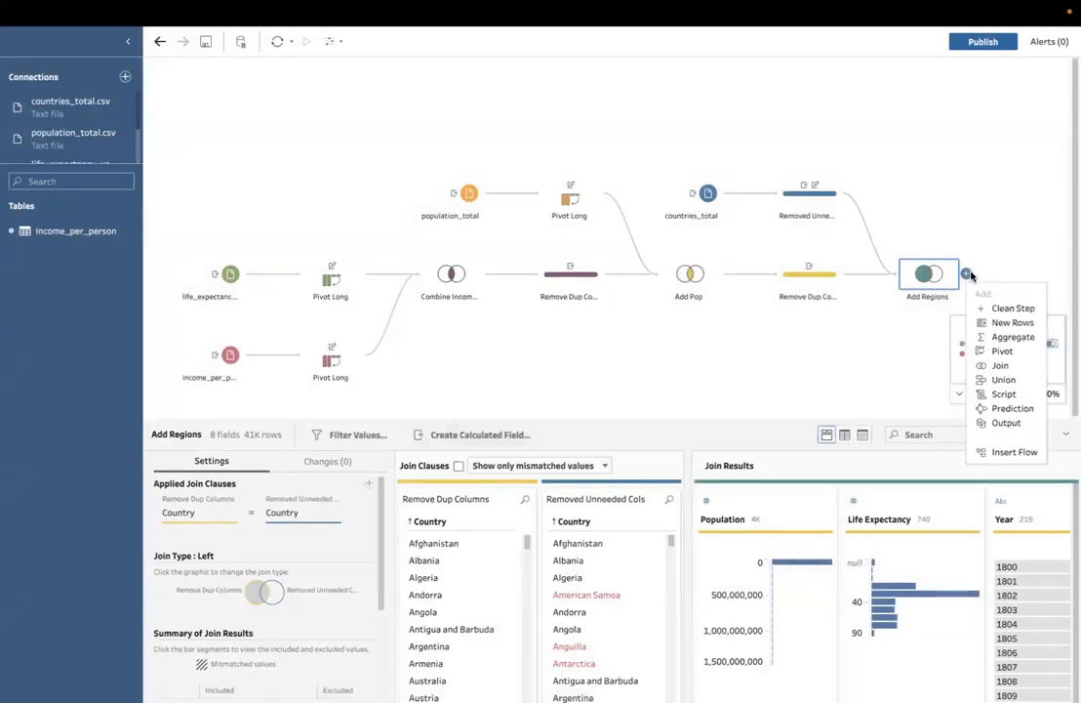
pyautogui.click(1011, 308)
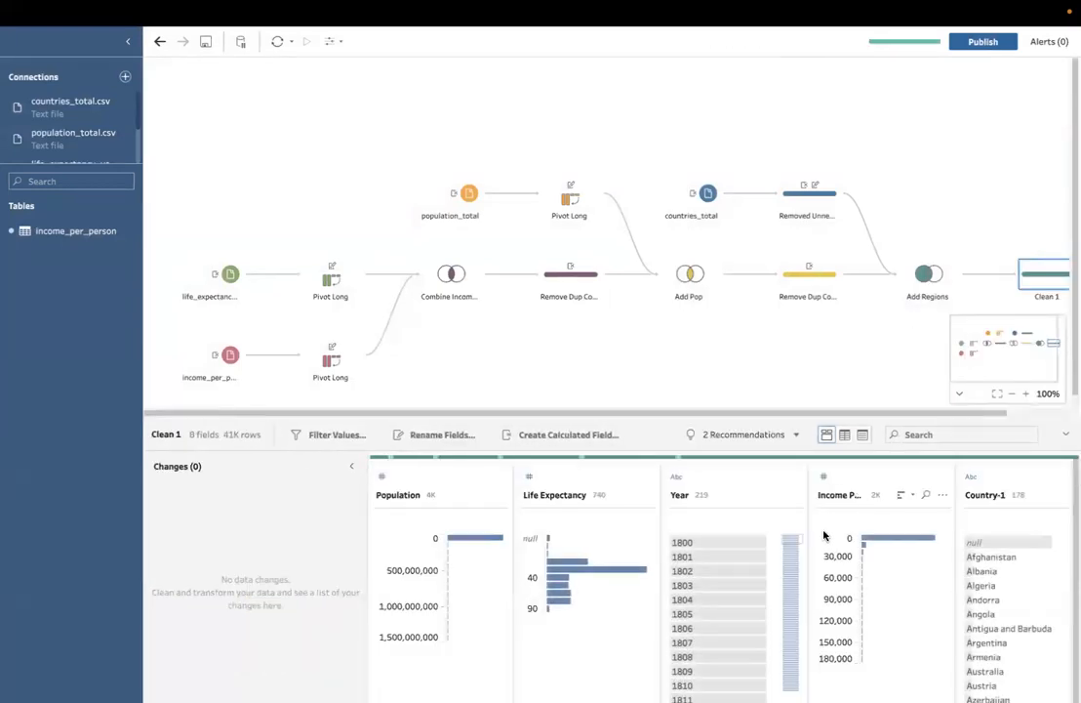
pyautogui.hscroll(3, 762, 524)
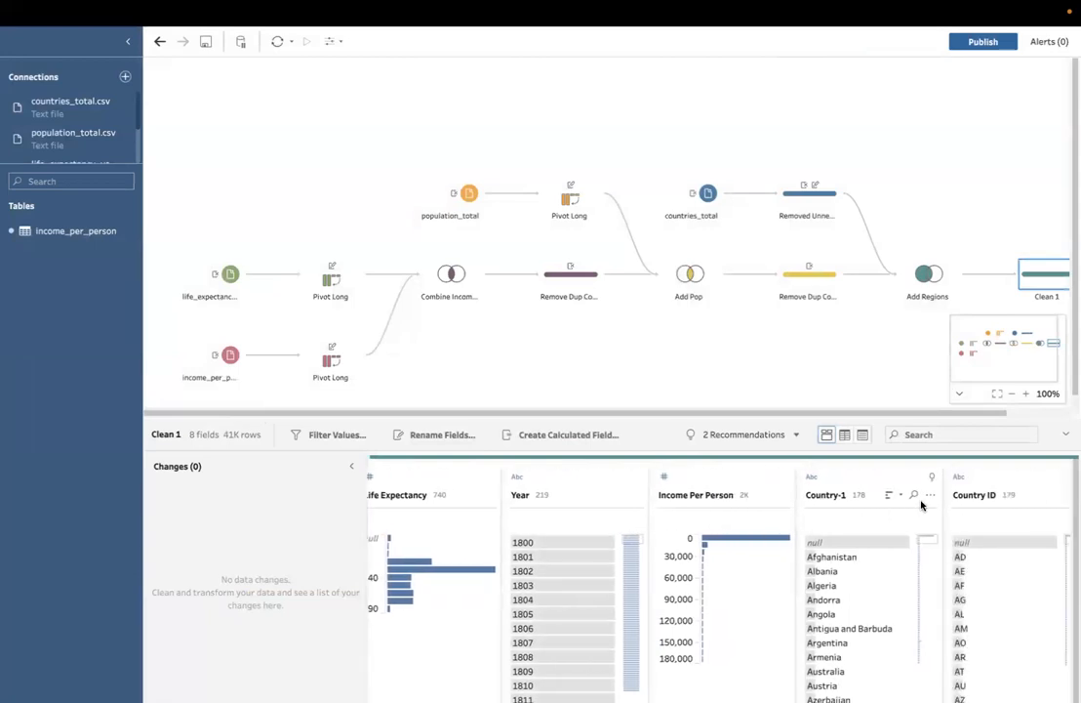
pyautogui.click(930, 495)
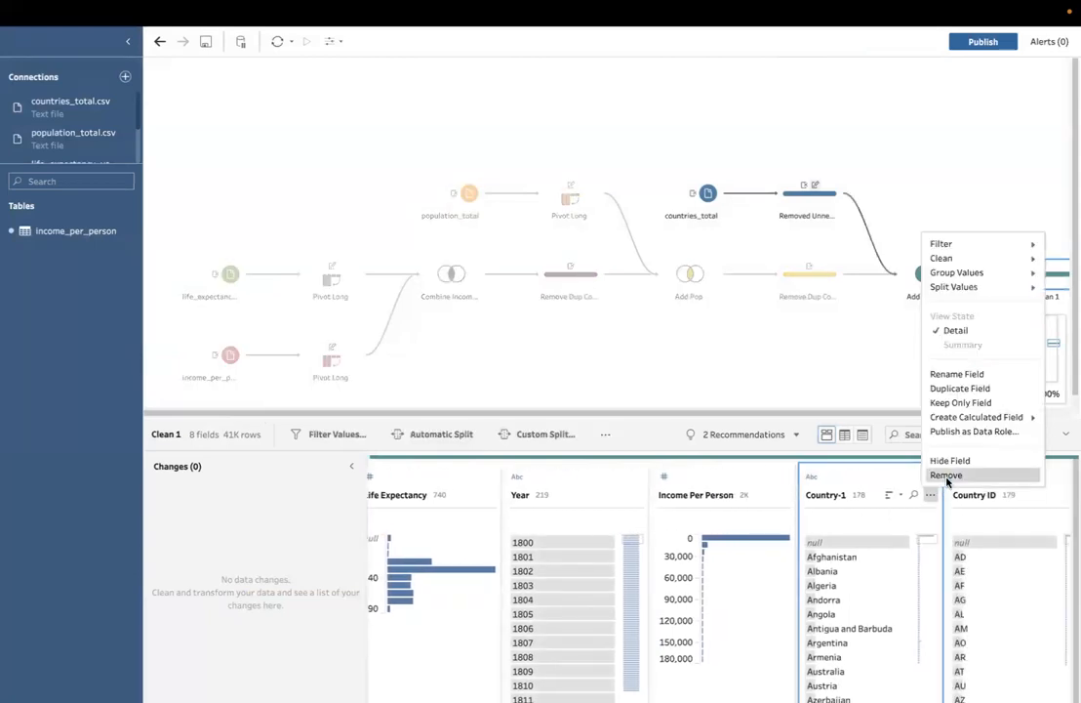
pyautogui.click(946, 476)
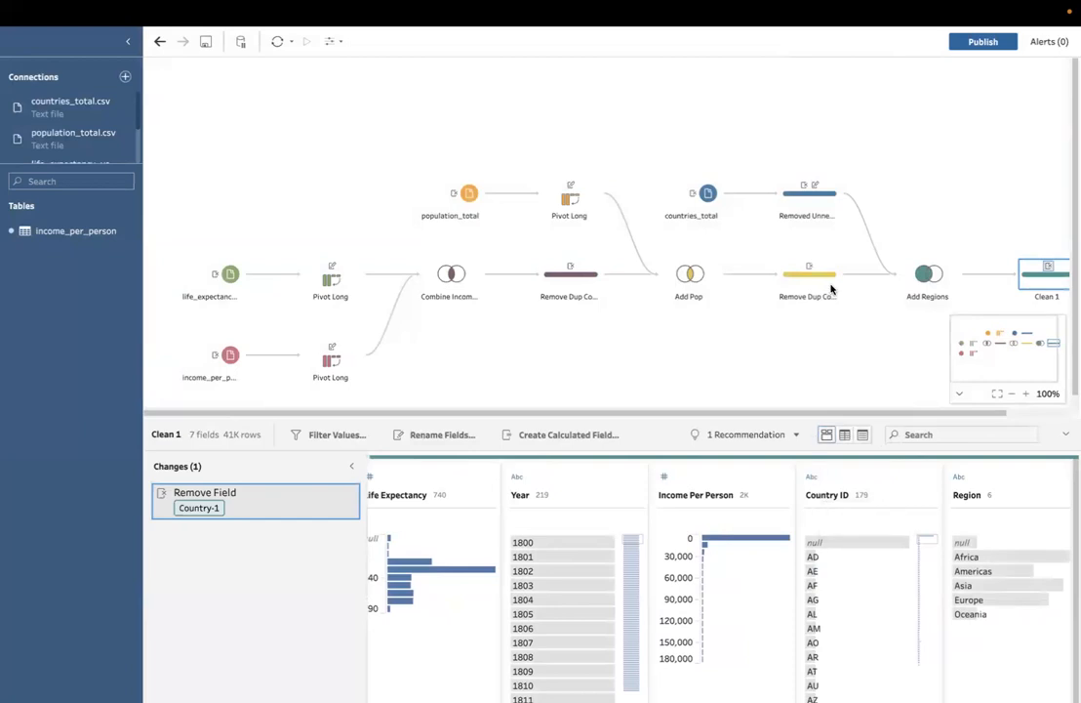
# Step: Rename the Clean 1 step as Remove Dup Cols and review its remaining fields
pyautogui.hscroll(2, 831, 288)
pyautogui.doubleClick(968, 296)
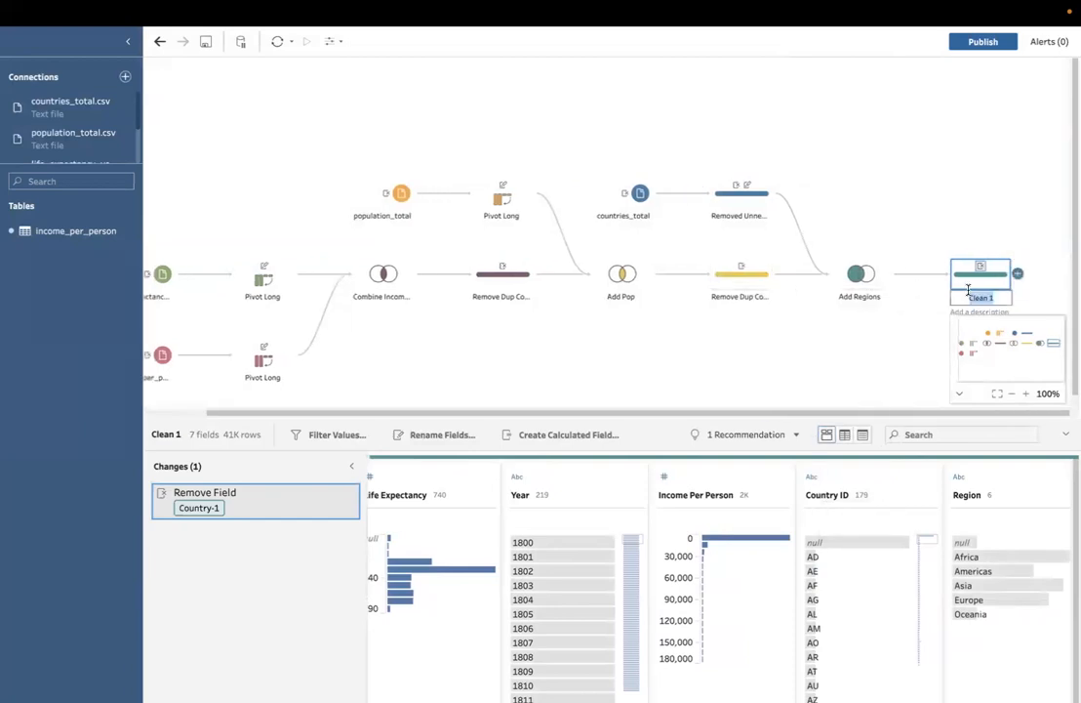
pyautogui.write('REmo')
pyautogui.write('ve Dup')
pyautogui.write(' Colu')
pyautogui.click(879, 349)
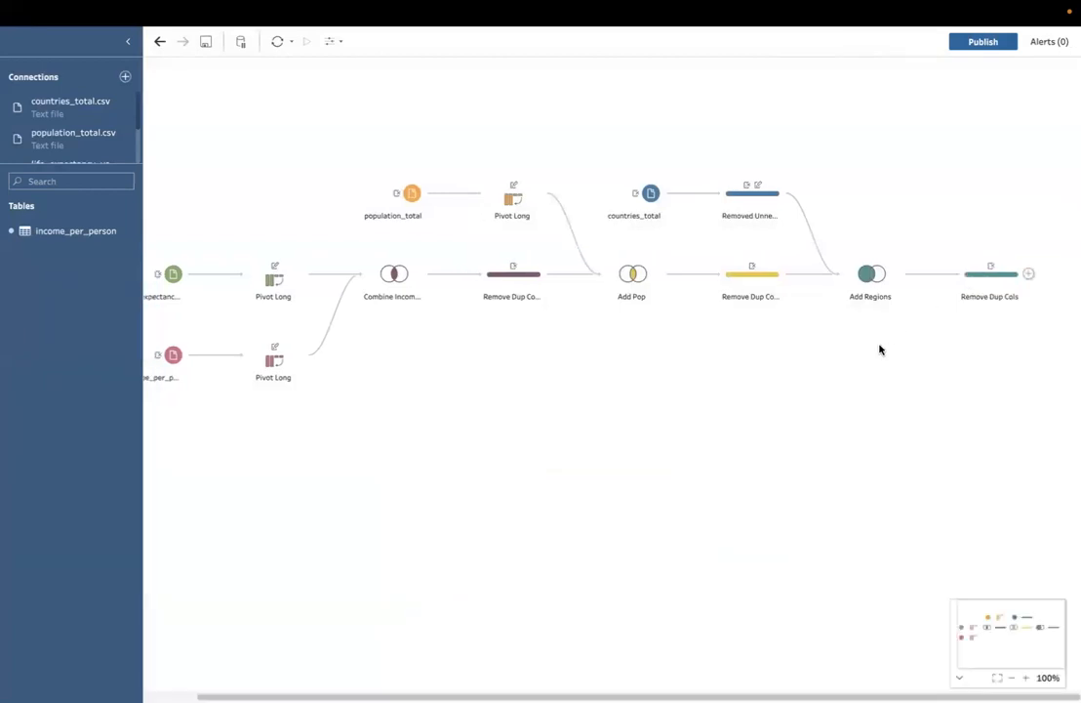
pyautogui.click(979, 280)
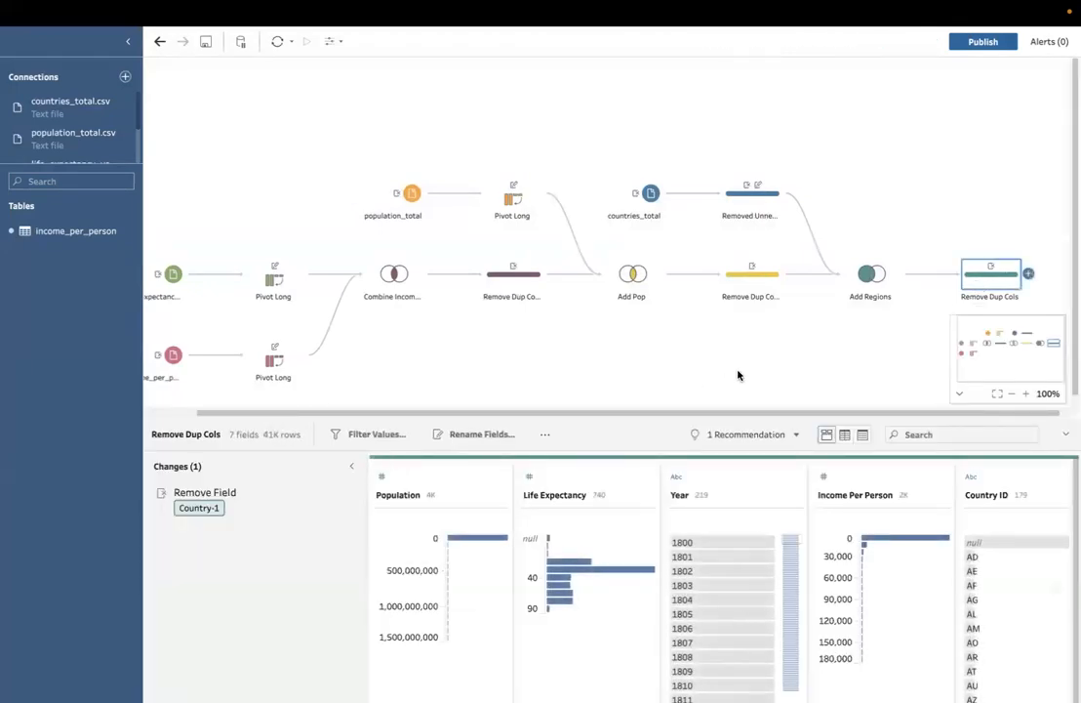
pyautogui.click(766, 360)
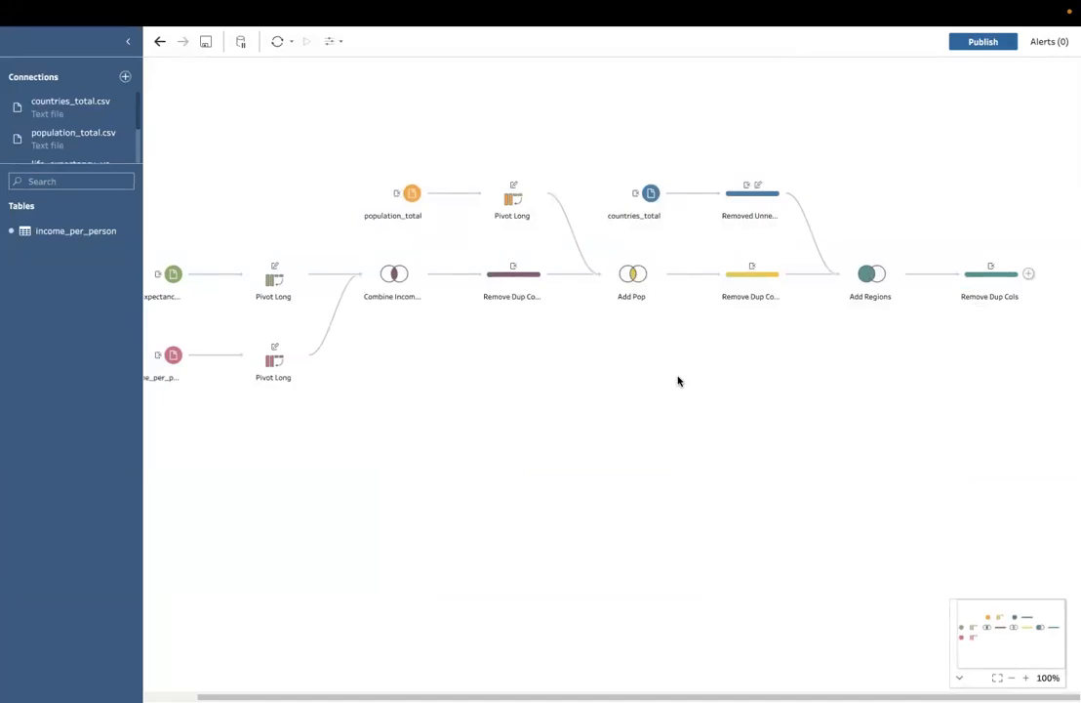
# Step: Save the flow as Join Gapminder Data.tfl in the iCloud Documents folder
pyautogui.click(205, 42)
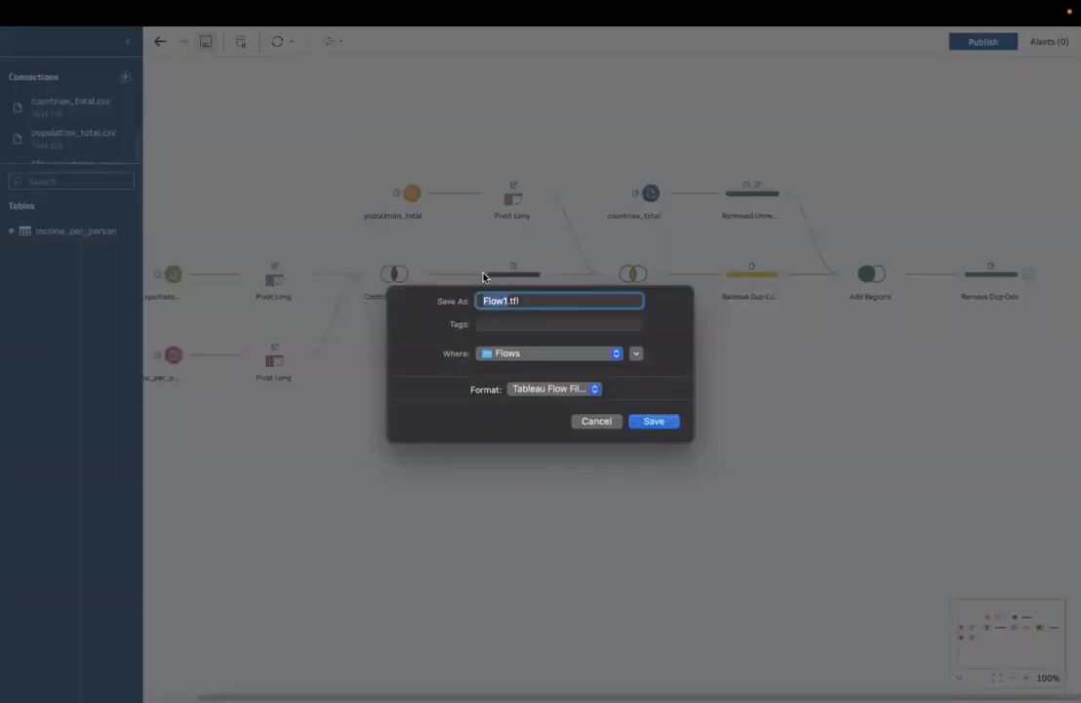
pyautogui.write('Joing')
pyautogui.write(' Data')
pyautogui.press('BackSpace')
pyautogui.press('BackSpace')
pyautogui.press('BackSpace')
pyautogui.press('BackSpace')
pyautogui.write('Dapminder D')
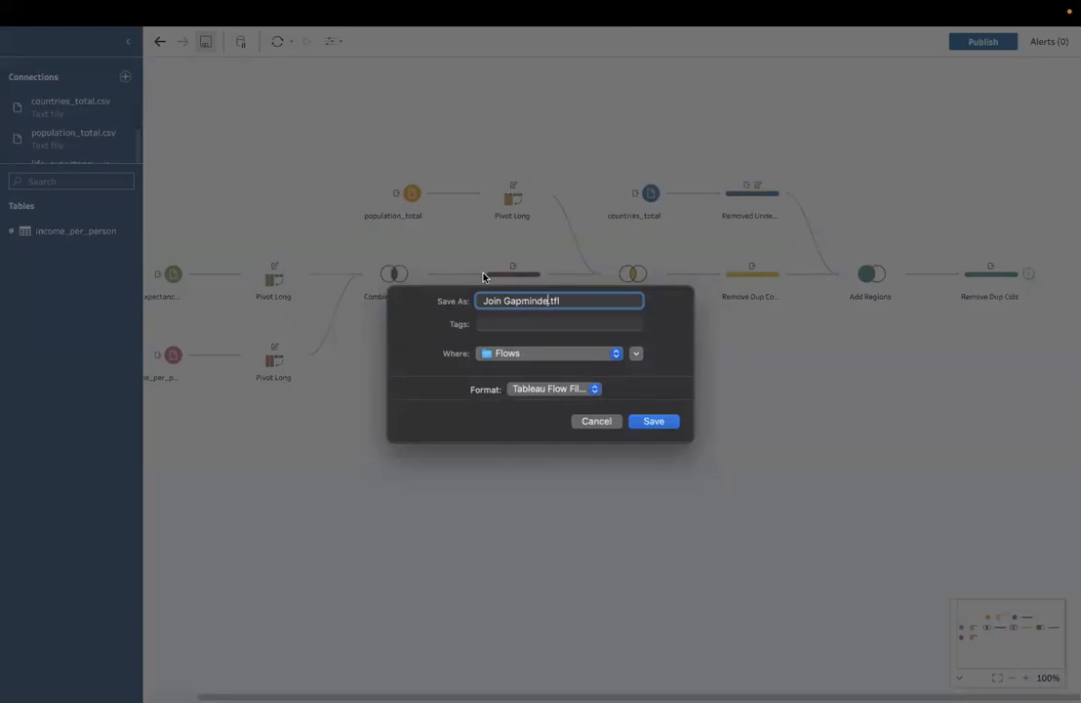
pyautogui.write('ata')
pyautogui.click(532, 353)
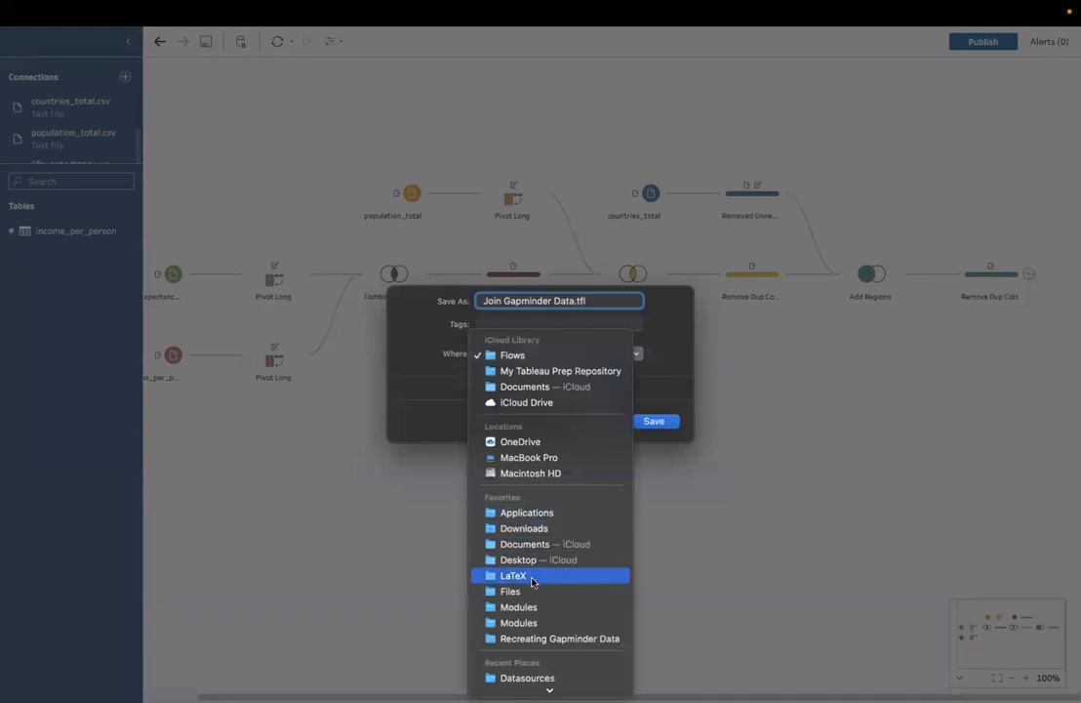
pyautogui.click(537, 389)
pyautogui.click(644, 421)
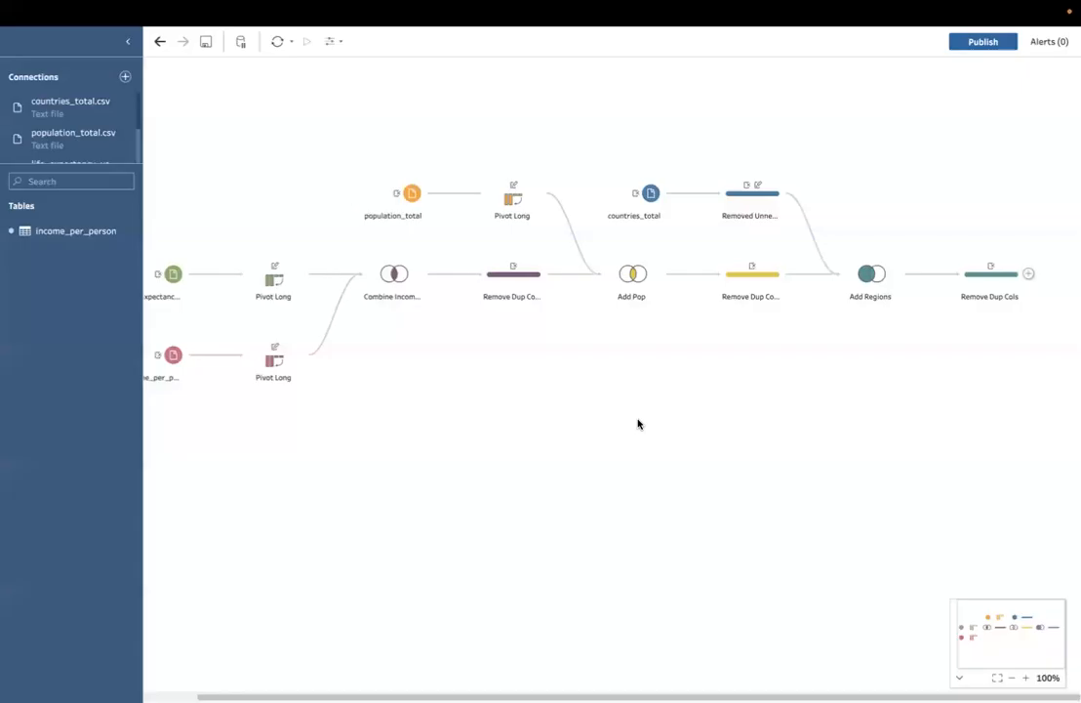
# Step: Add an Output step after the final Remove Dup Cols step that follows Add Regions
pyautogui.hscroll(-2, 470, 383)
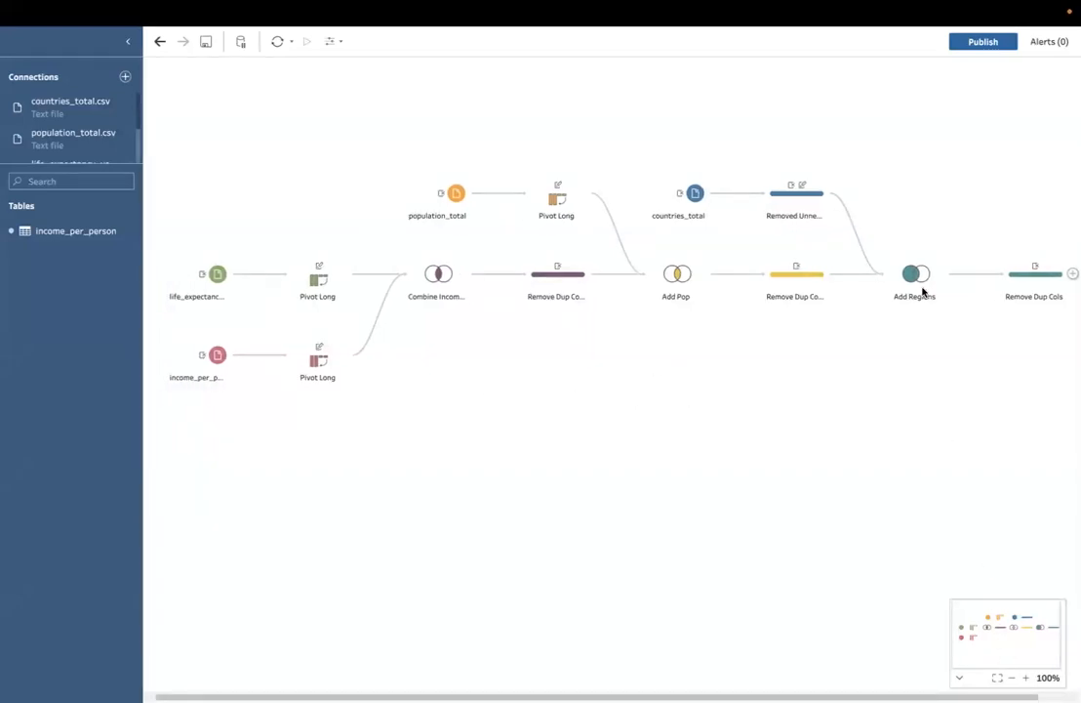
pyautogui.click(1026, 278)
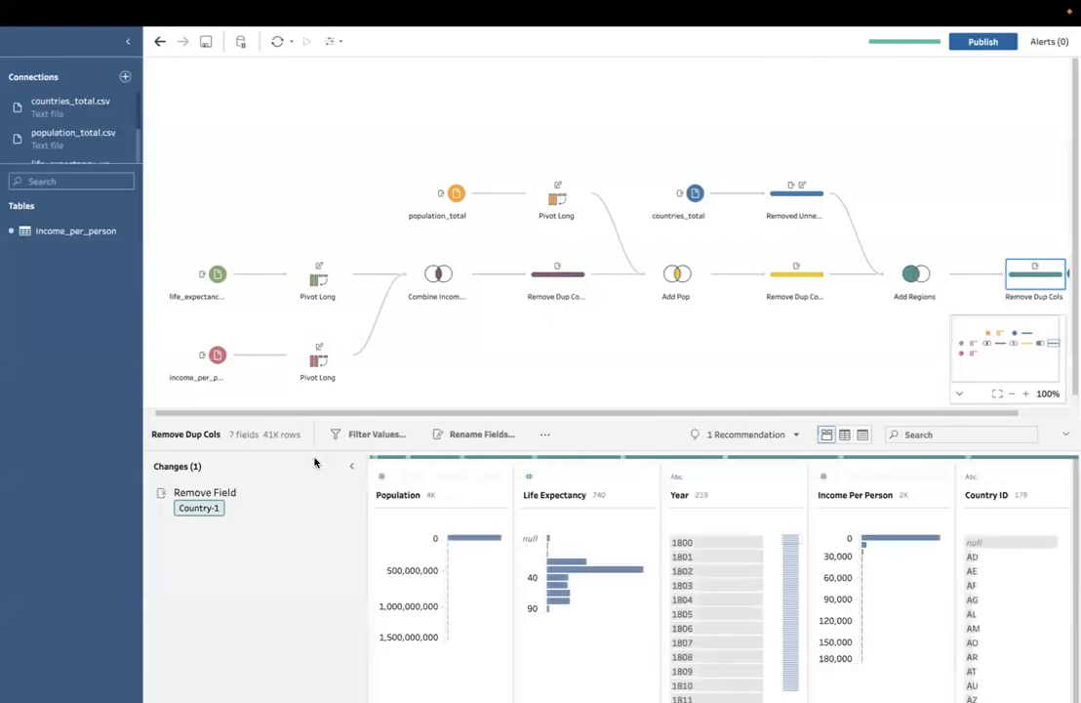
pyautogui.hscroll(2, 1037, 287)
pyautogui.click(1017, 274)
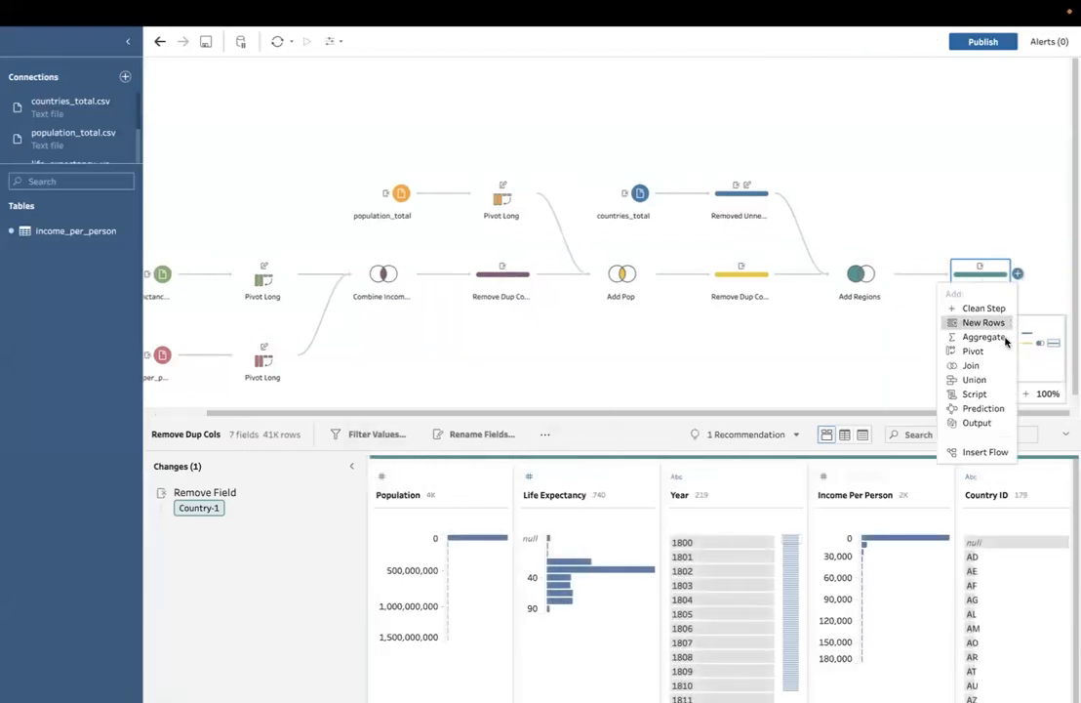
pyautogui.click(972, 424)
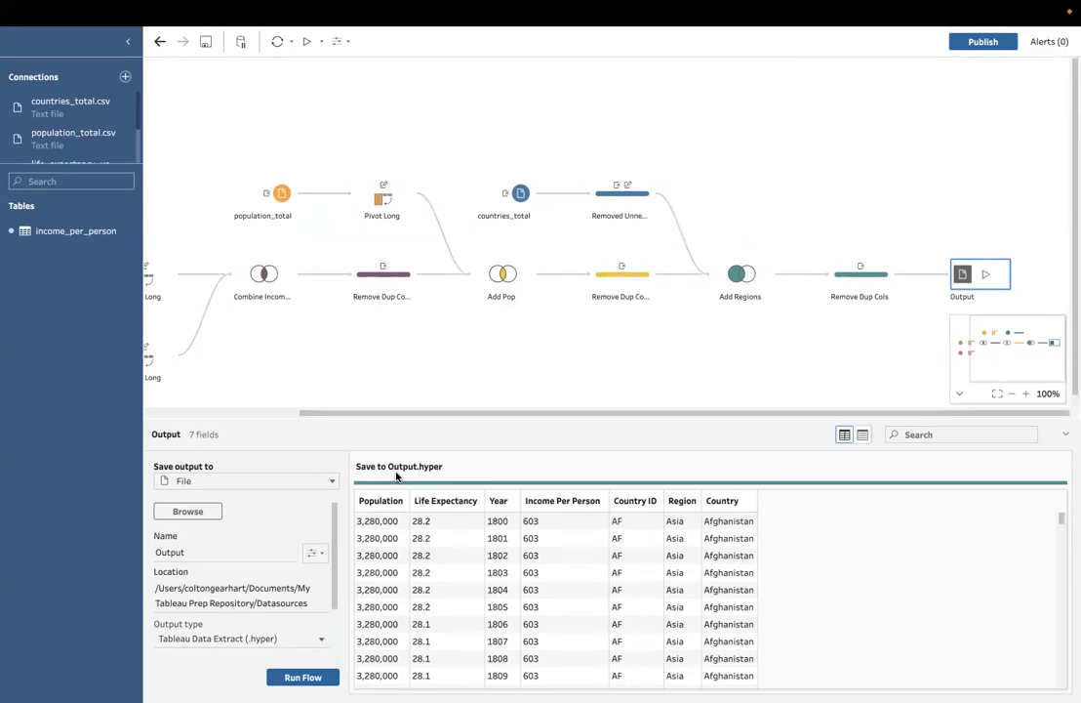
# Step: Set the output to save as a file named Joined Gapminder Data.hyper in the iCloud Documents folder
pyautogui.click(328, 482)
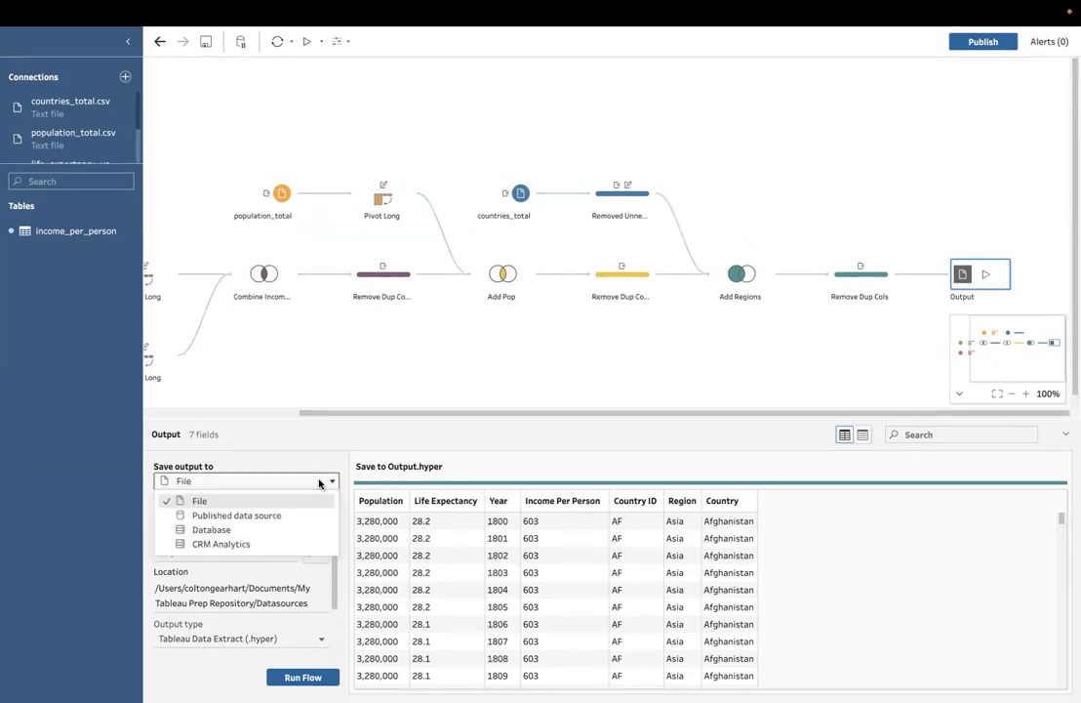
pyautogui.click(252, 503)
pyautogui.click(215, 512)
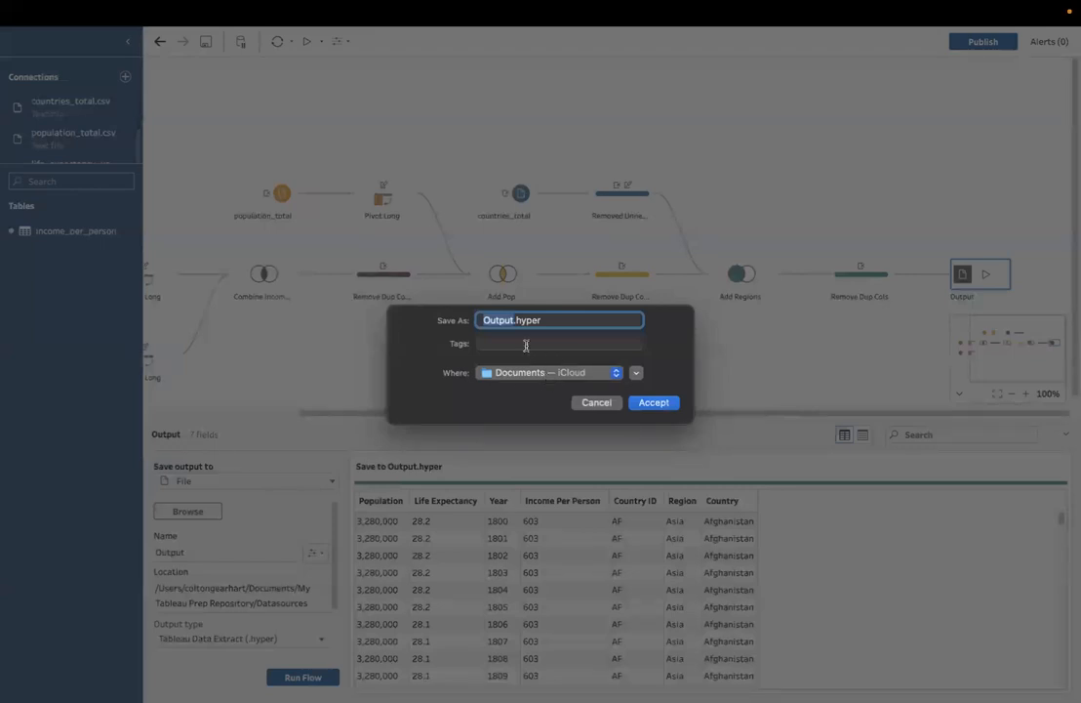
pyautogui.write('Joined H')
pyautogui.press('BackSpace')
pyautogui.write('Gapminder Data')
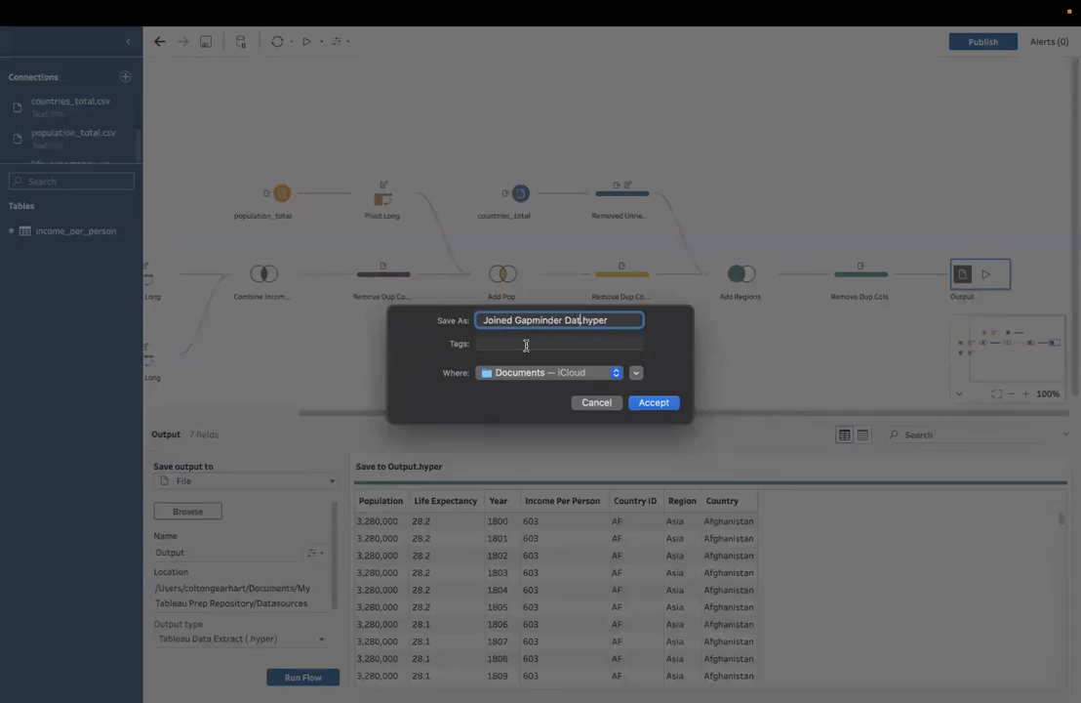
pyautogui.click(603, 375)
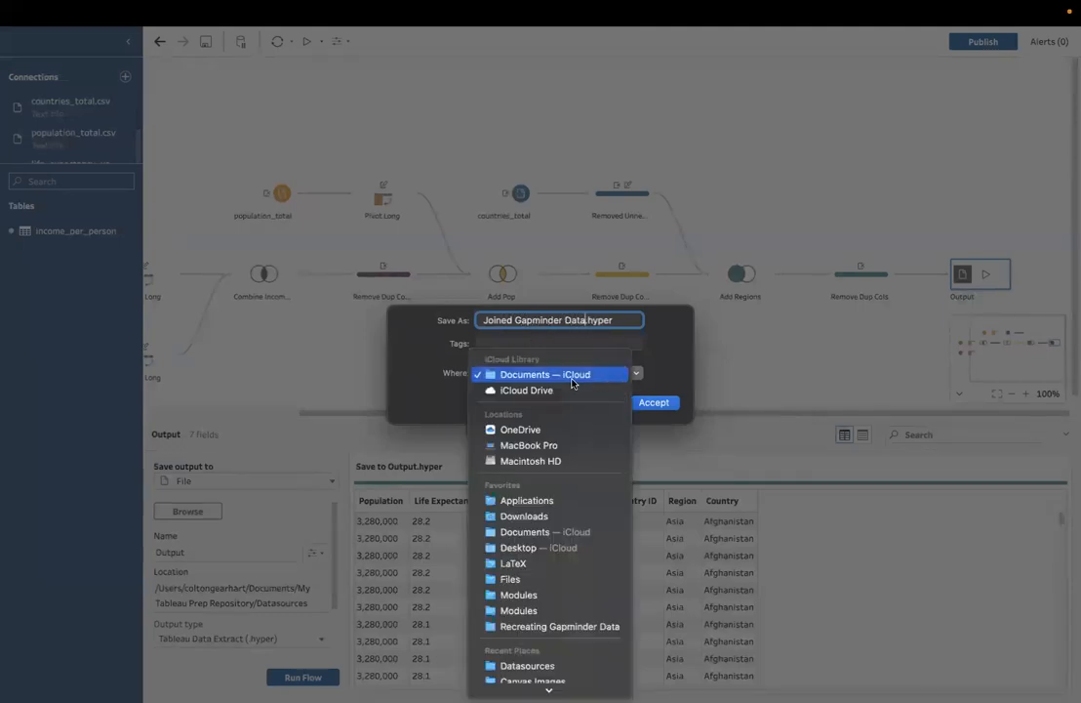
pyautogui.click(561, 376)
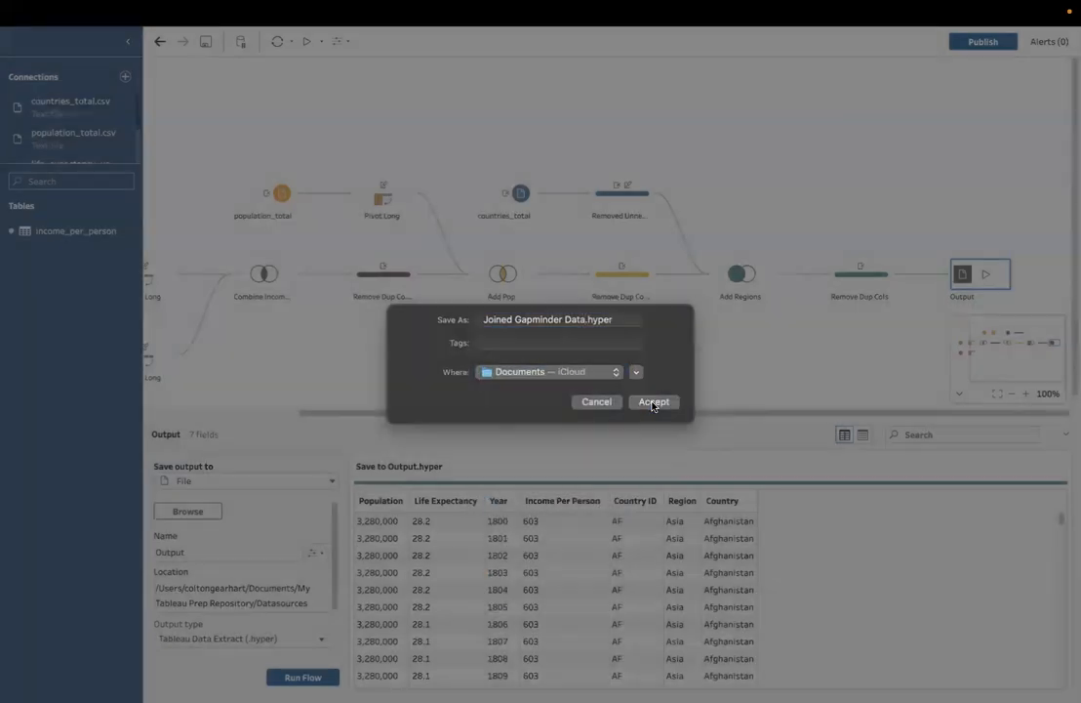
pyautogui.click(654, 402)
# Step: Run the flow to generate Joined Gapminder Data.hyper and dismiss the completion dialog
pyautogui.click(290, 678)
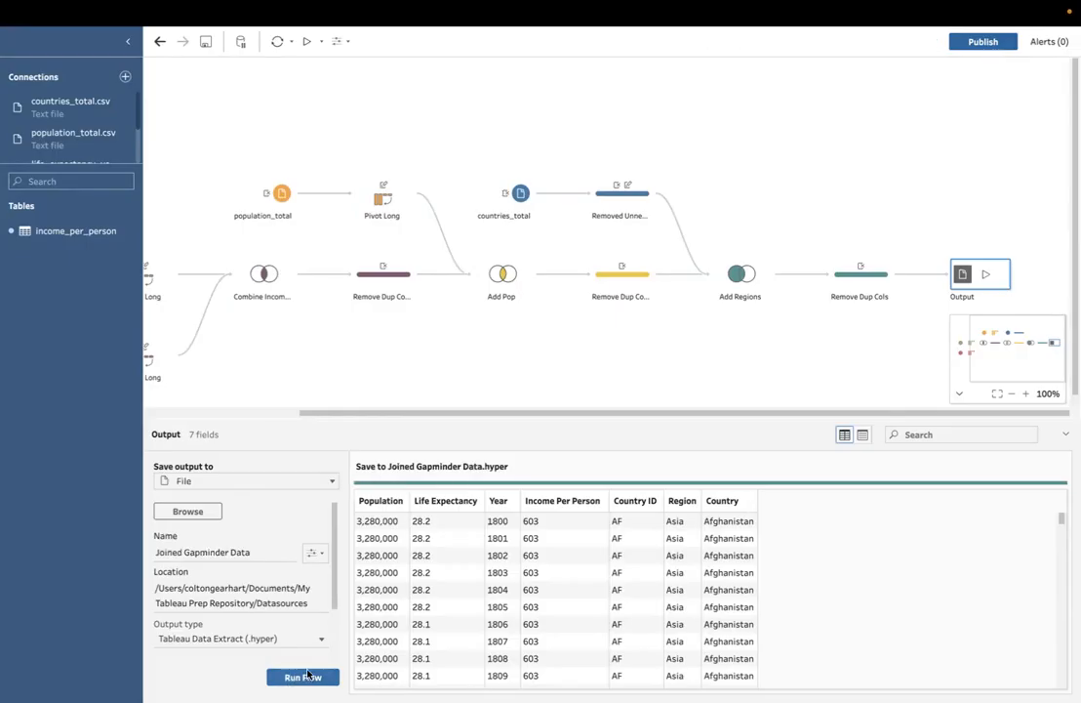
pyautogui.click(308, 676)
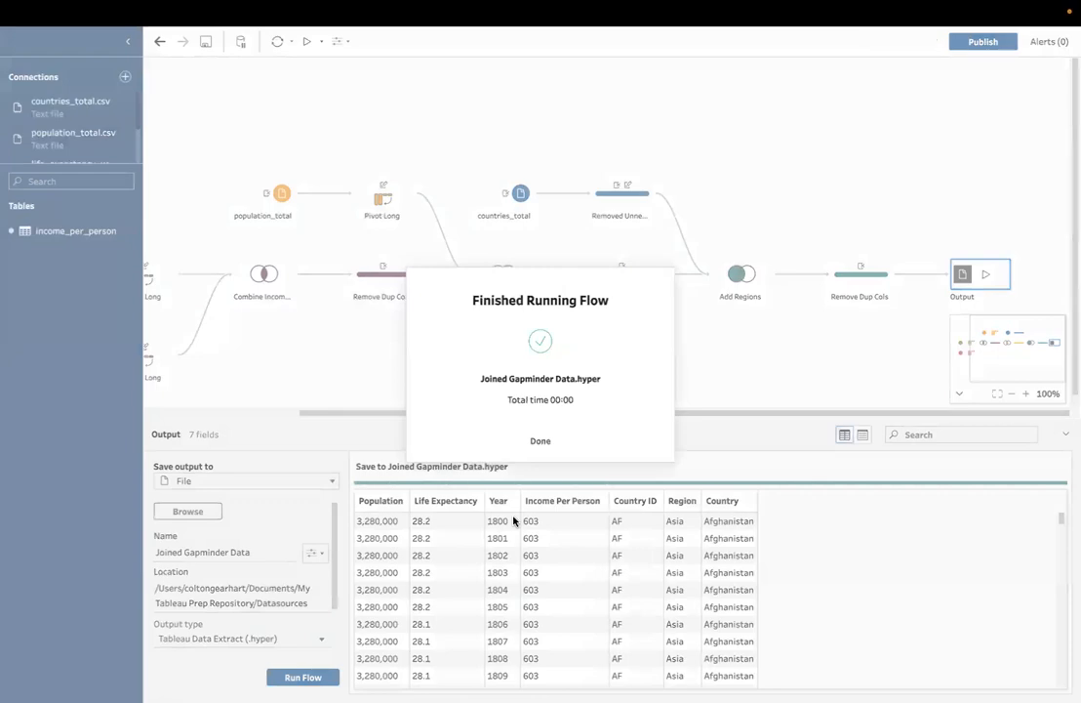
pyautogui.click(540, 440)
# Step: Switch to Finder, look for Joined Gapminder Data.hyper in Documents, and check it against the output settings in Tableau Prep
pyautogui.hotkey('ctrl', 'Up')
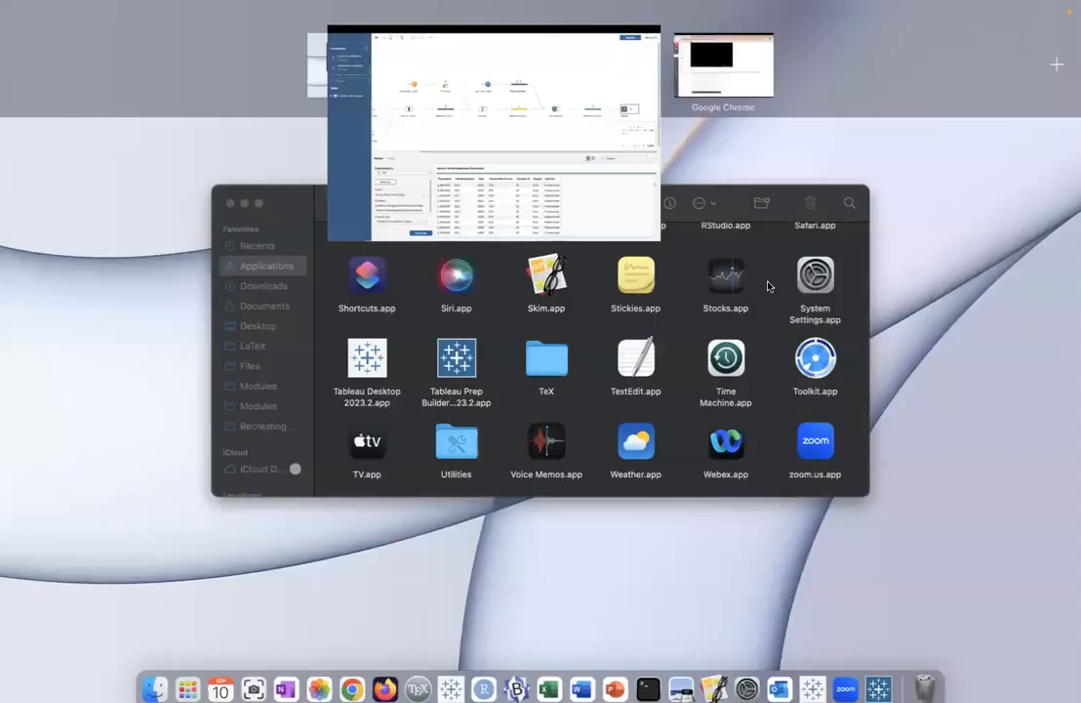
pyautogui.click(493, 257)
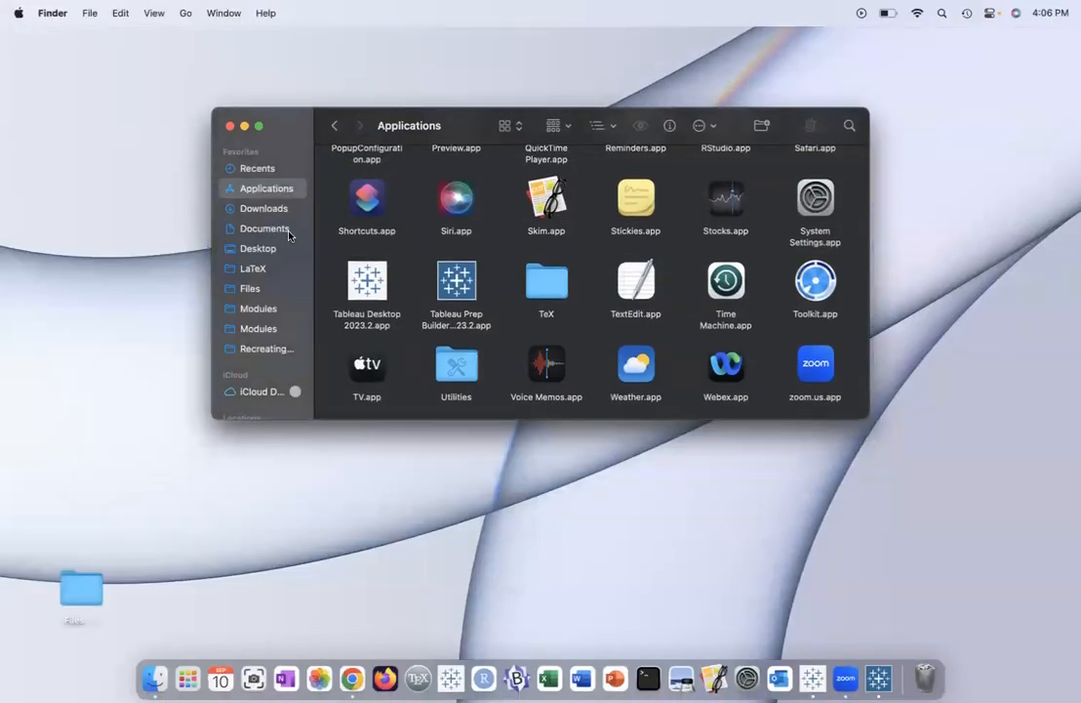
pyautogui.click(285, 231)
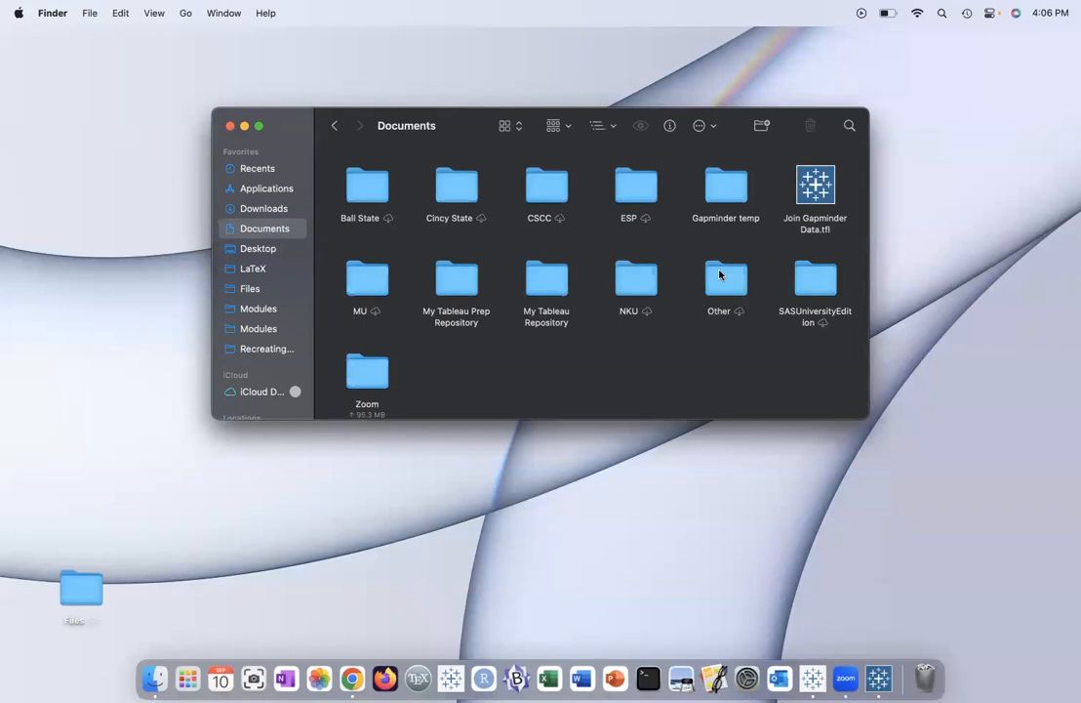
pyautogui.scroll(-1, 719, 274)
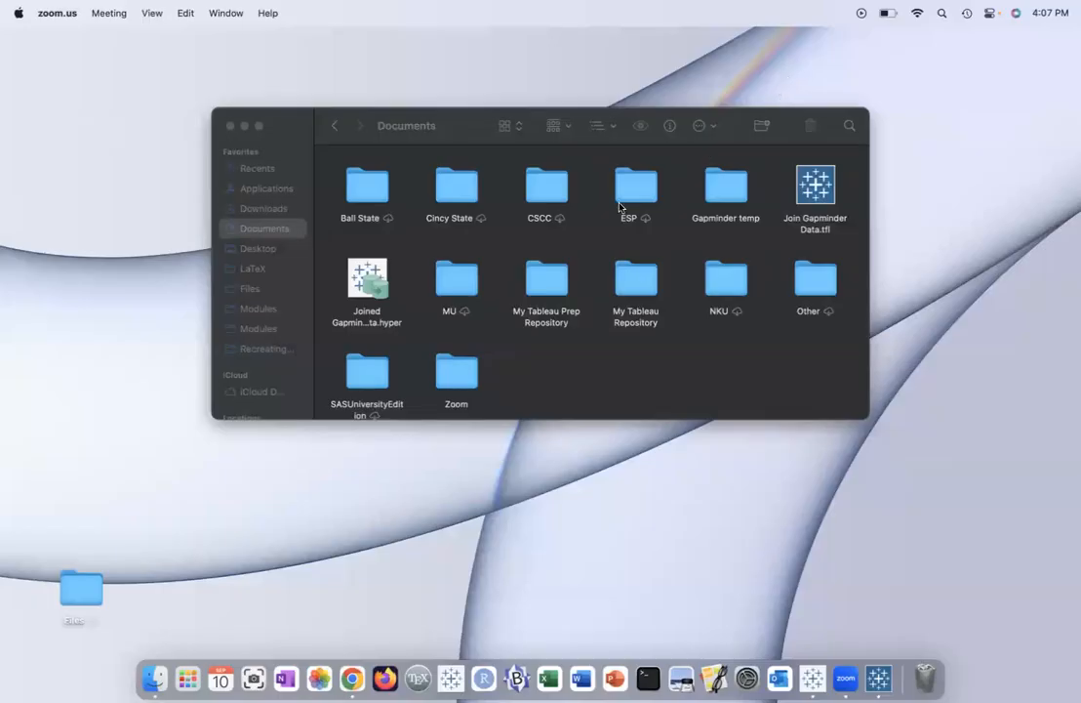
pyautogui.click(410, 287)
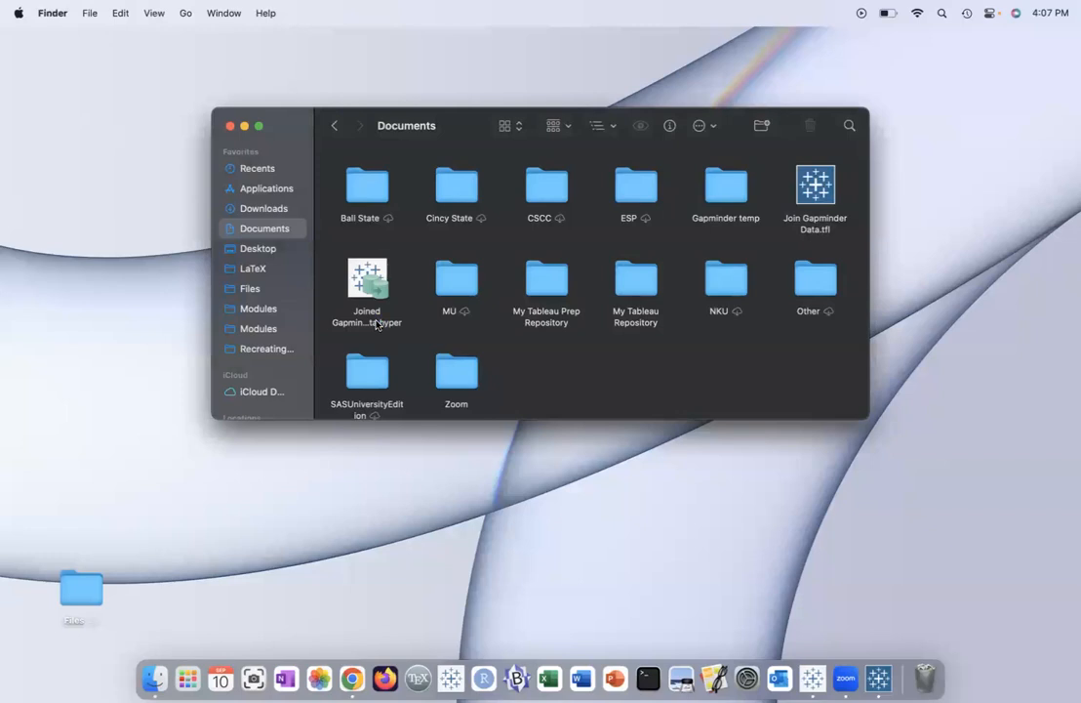
pyautogui.click(373, 324)
pyautogui.click(375, 323)
pyautogui.click(411, 324)
pyautogui.hotkey('ctrl', 'Right')
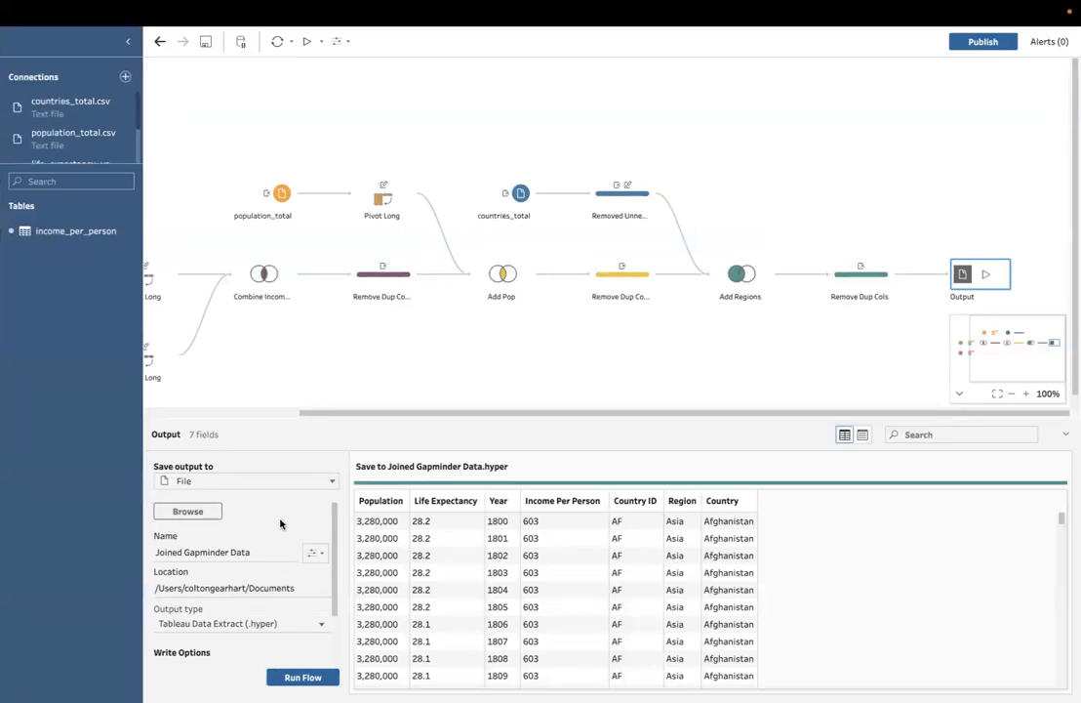
pyautogui.hotkey('ctrl', 'Left')
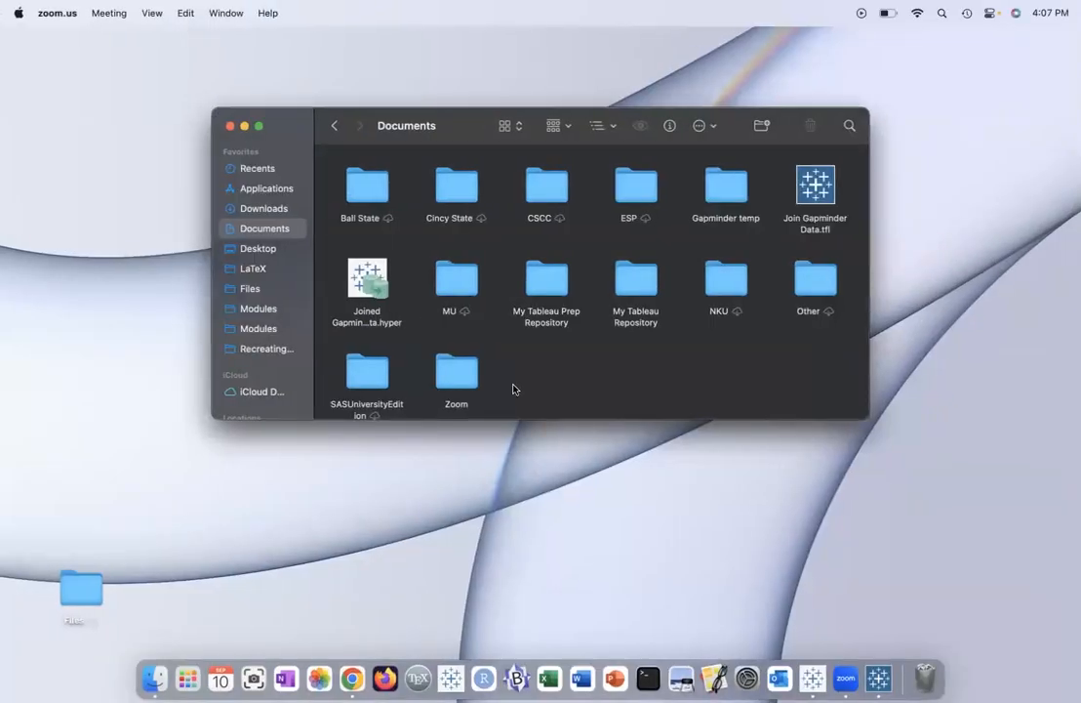
# Step: Switch to Tableau Desktop, create a new workbook, and make its window full screen
pyautogui.click(813, 677)
pyautogui.moveTo(355, 7)
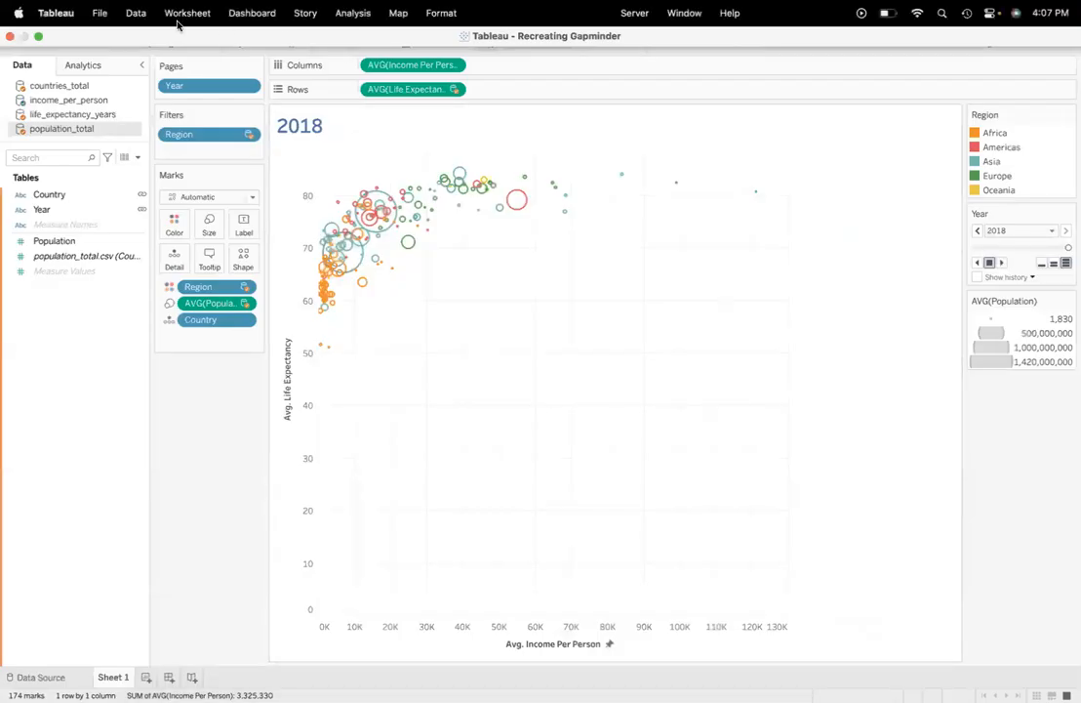
pyautogui.click(99, 13)
pyautogui.click(104, 39)
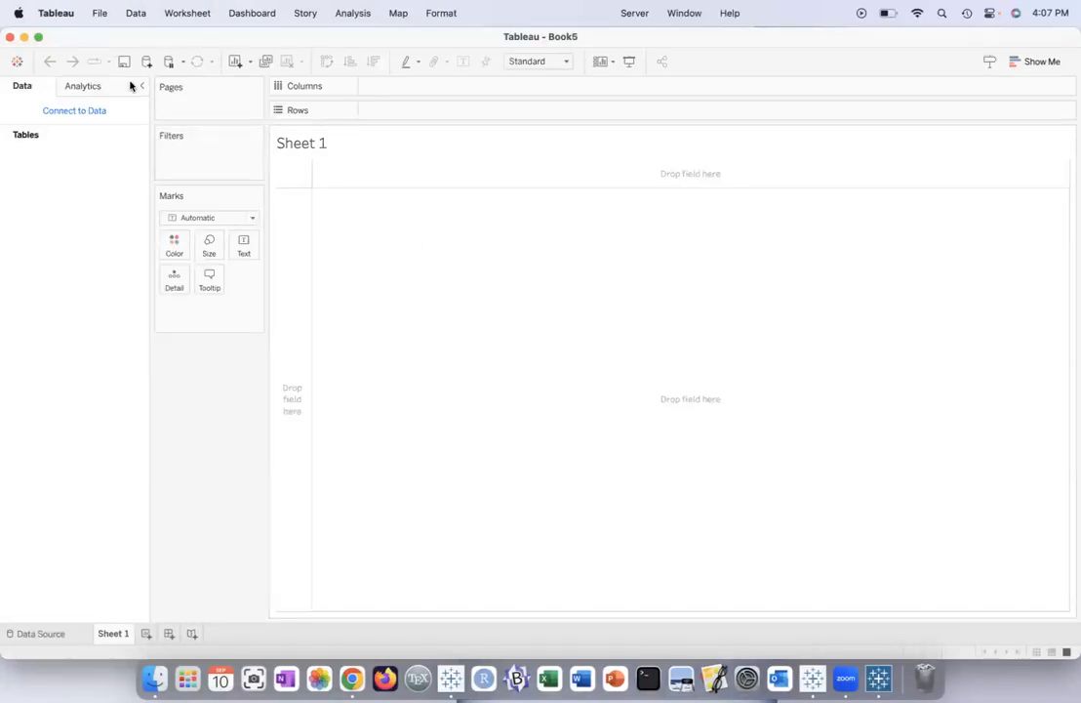
pyautogui.click(39, 38)
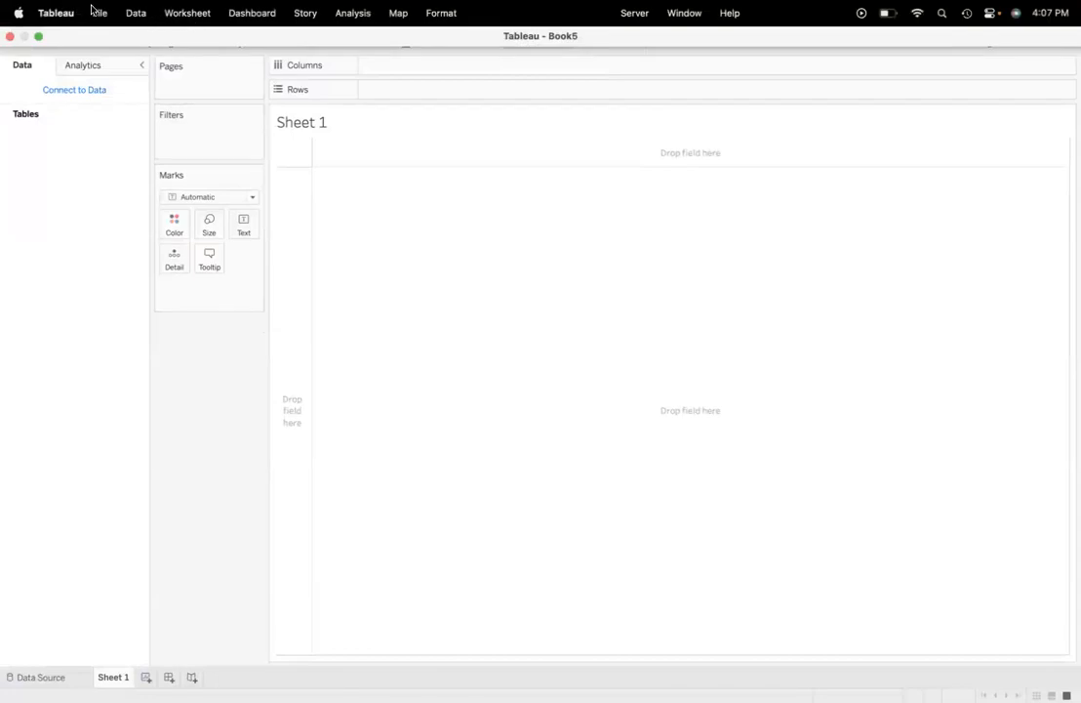
# Step: Open Joined Gapminder Data.hyper from the Documents folder as the workbook's data source and go to Sheet 1
pyautogui.click(98, 13)
pyautogui.click(554, 218)
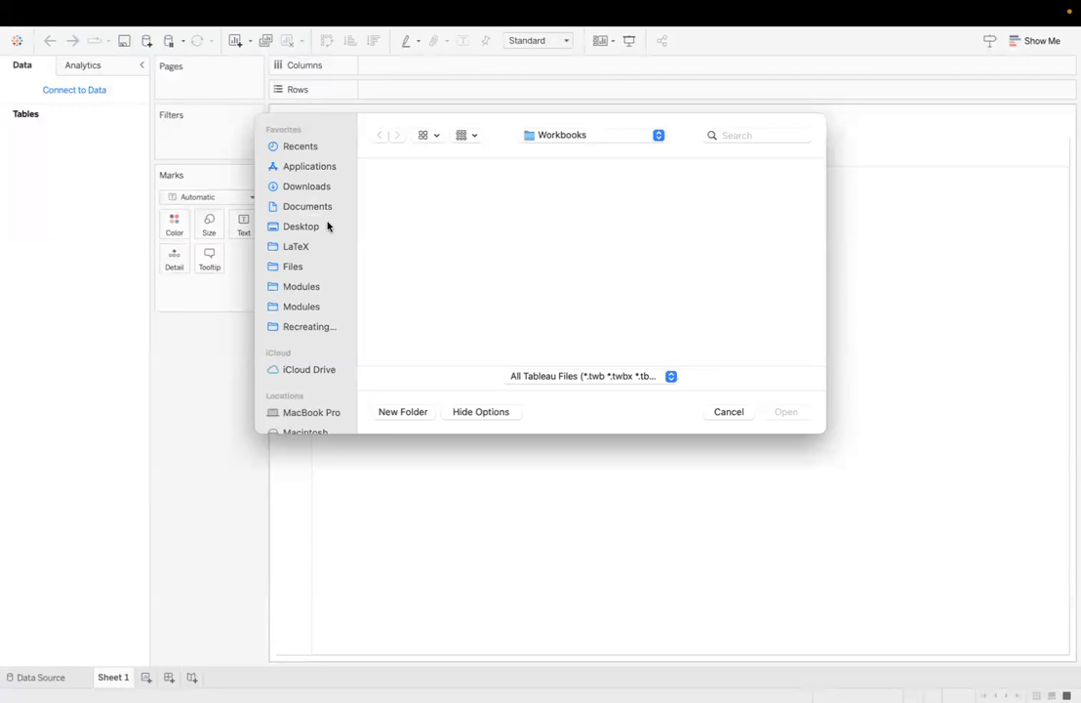
pyautogui.click(313, 208)
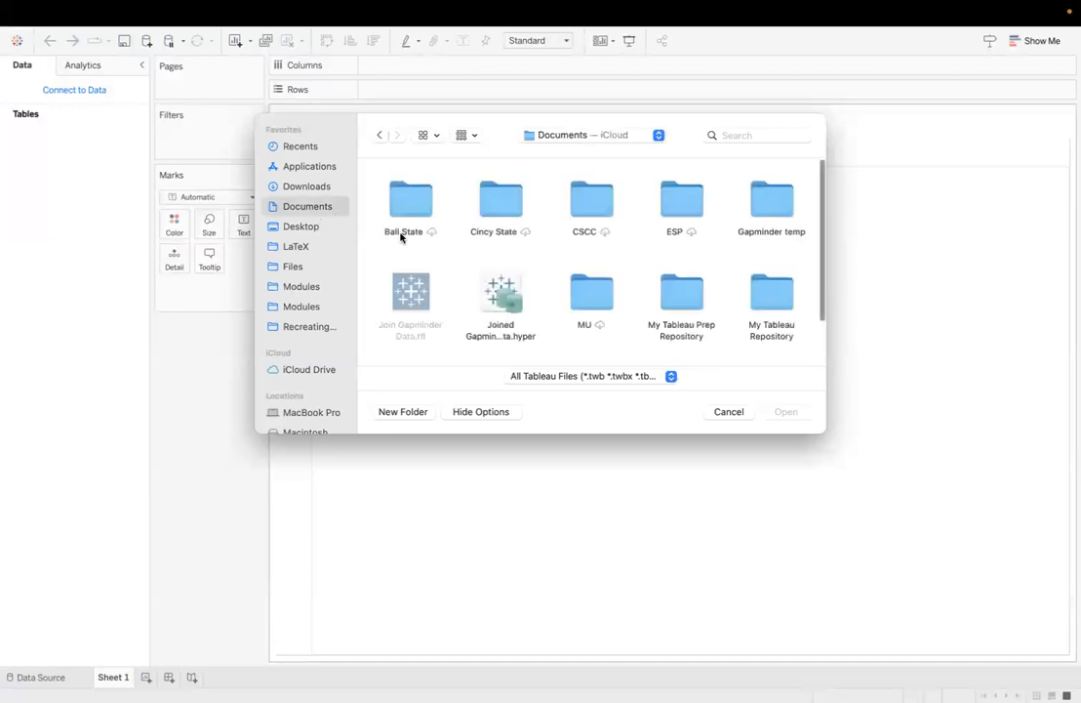
pyautogui.click(503, 291)
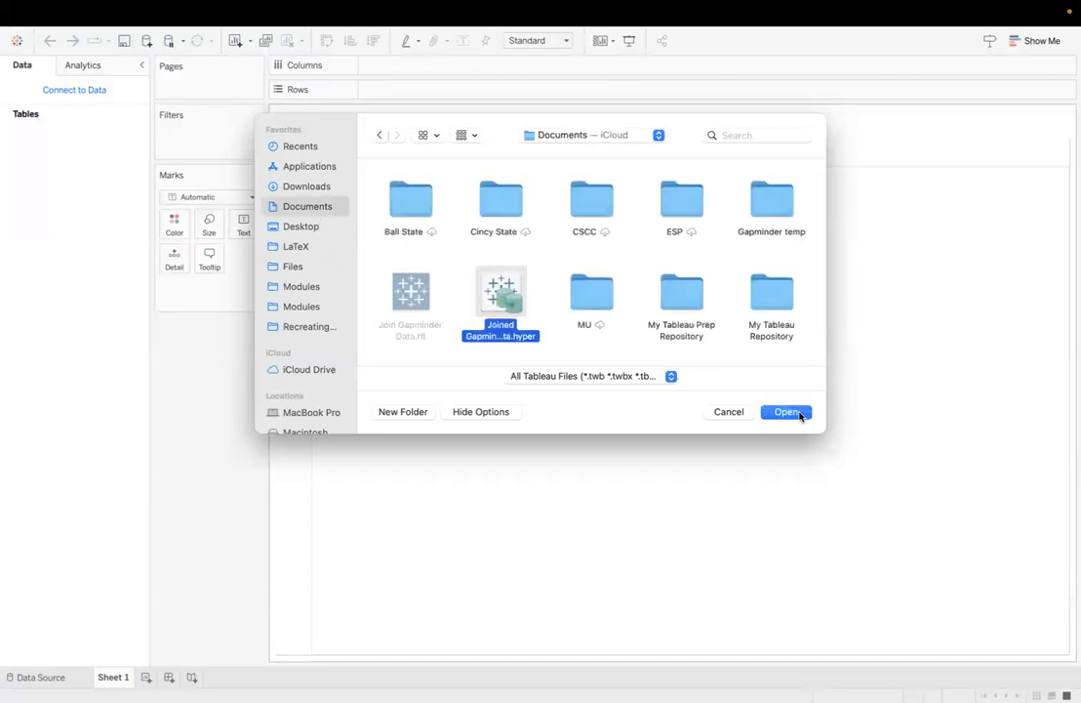
pyautogui.click(785, 411)
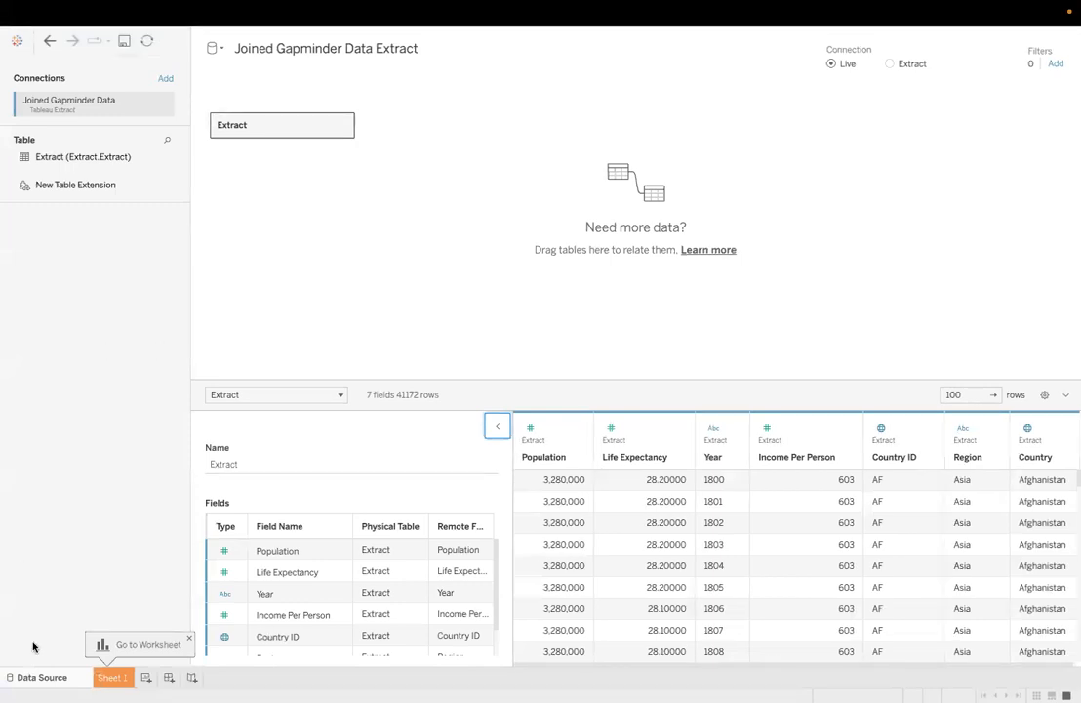
pyautogui.click(111, 677)
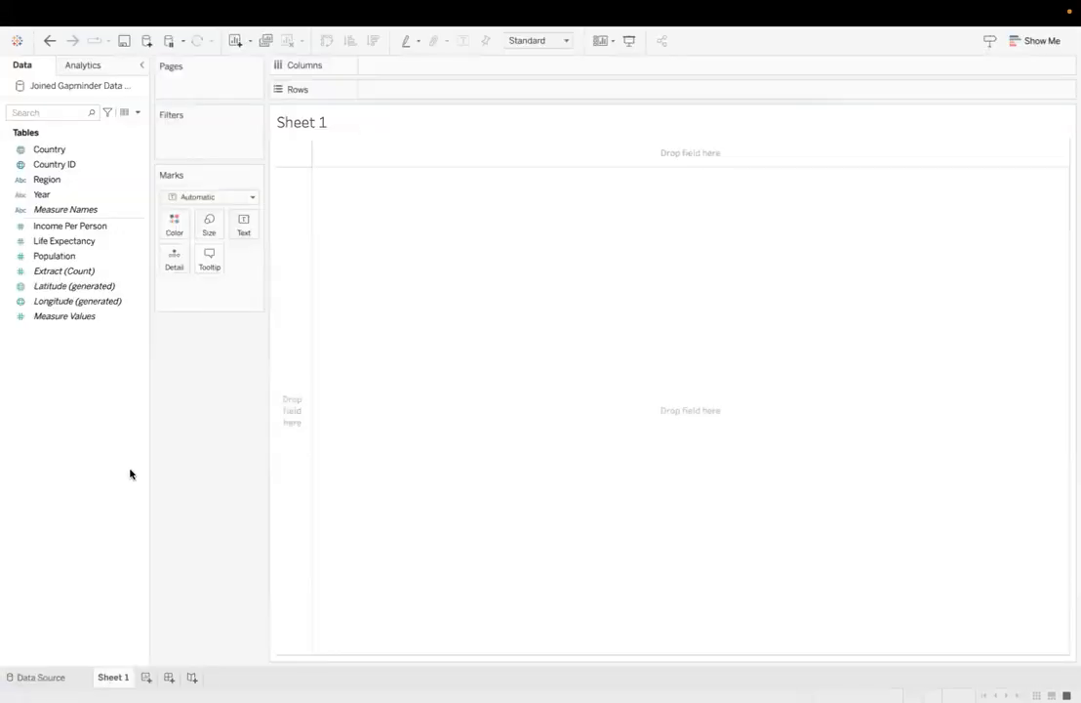
# Step: Place Income Per Person on Columns and aggregate it as Average
pyautogui.click(105, 185)
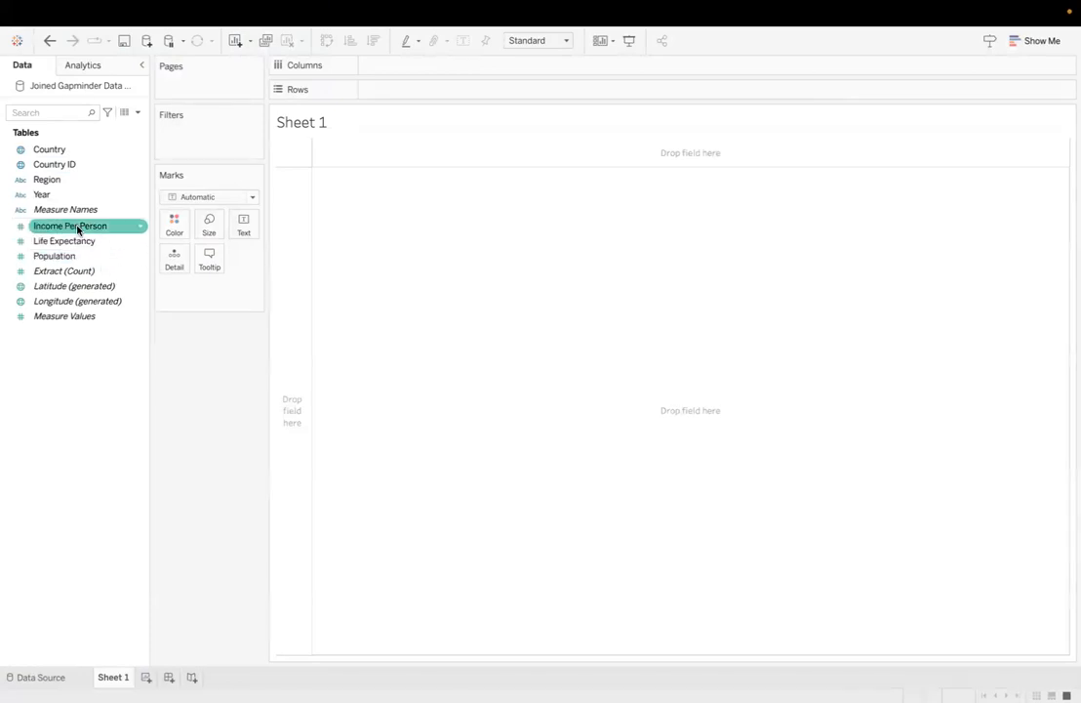
pyautogui.moveTo(81, 231); pyautogui.dragTo(448, 71)
pyautogui.click(453, 66)
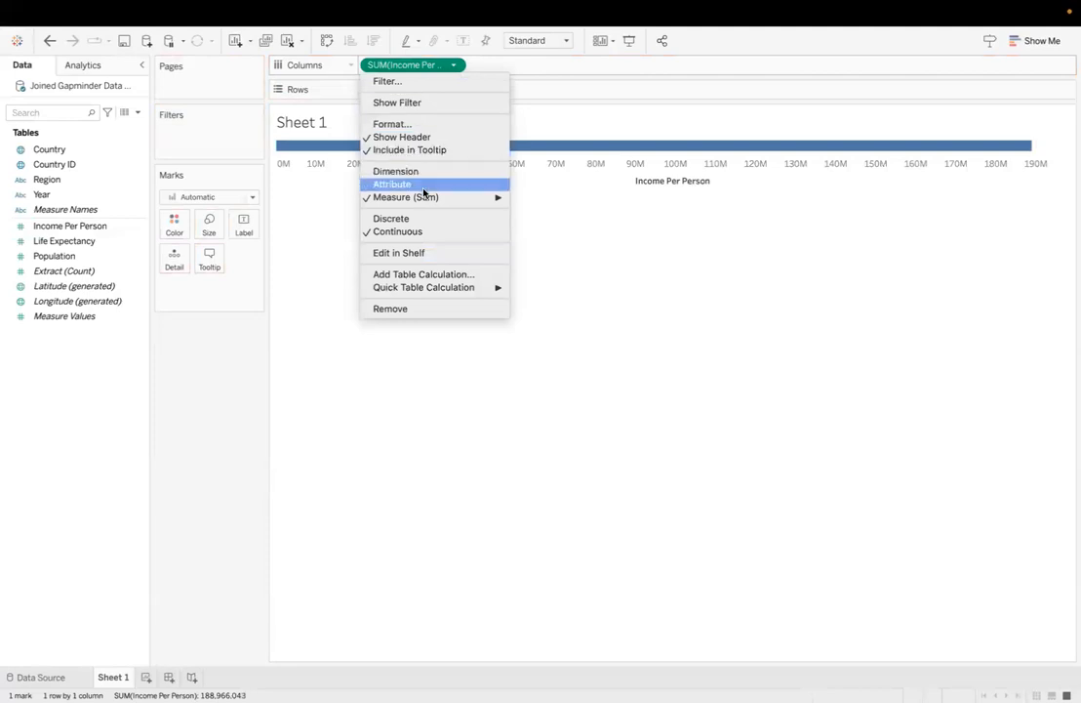
pyautogui.moveTo(476, 205)
pyautogui.click(537, 209)
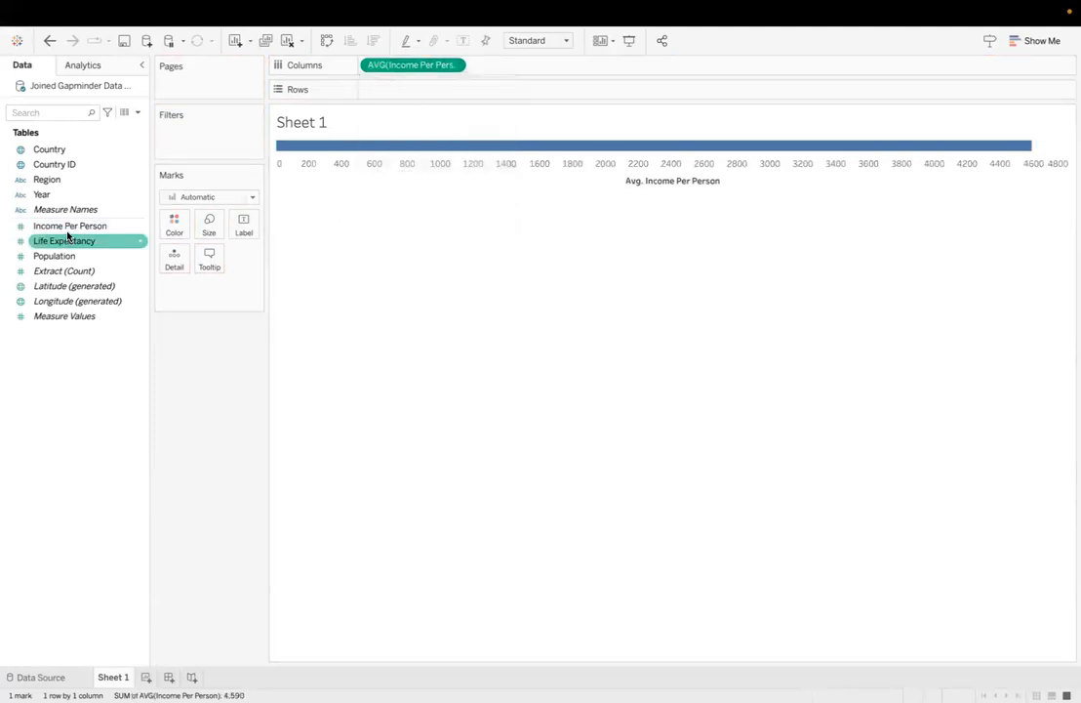
# Step: Place Life Expectancy on Rows and aggregate it as Average
pyautogui.moveTo(65, 241); pyautogui.dragTo(397, 98)
pyautogui.click(453, 89)
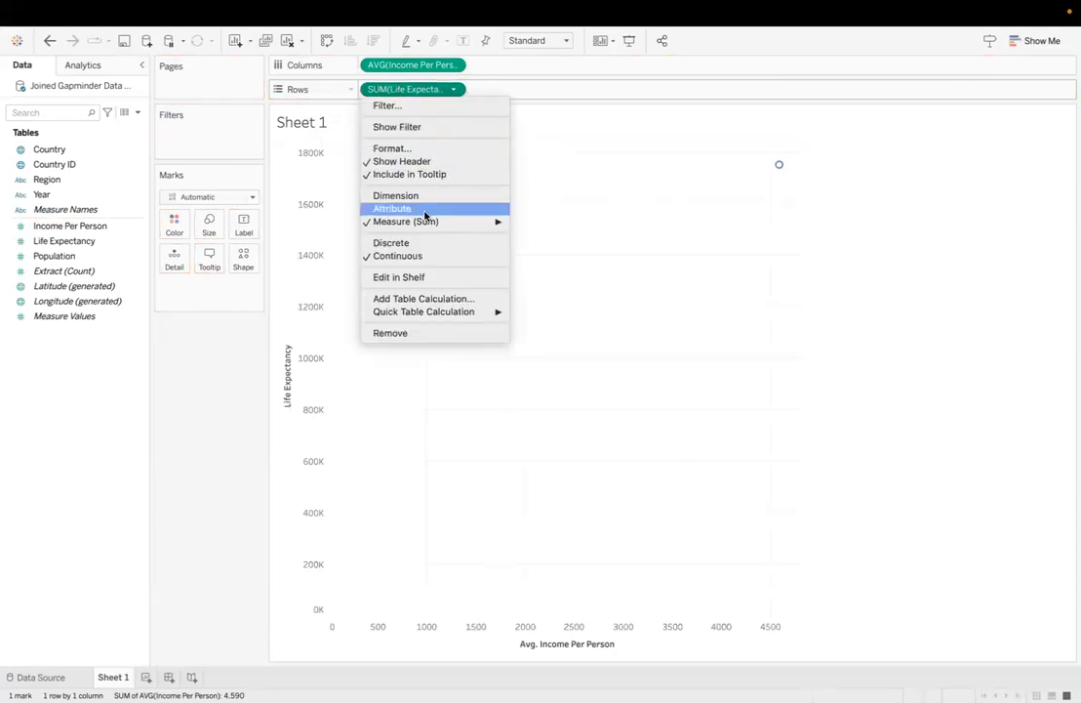
pyautogui.moveTo(451, 227)
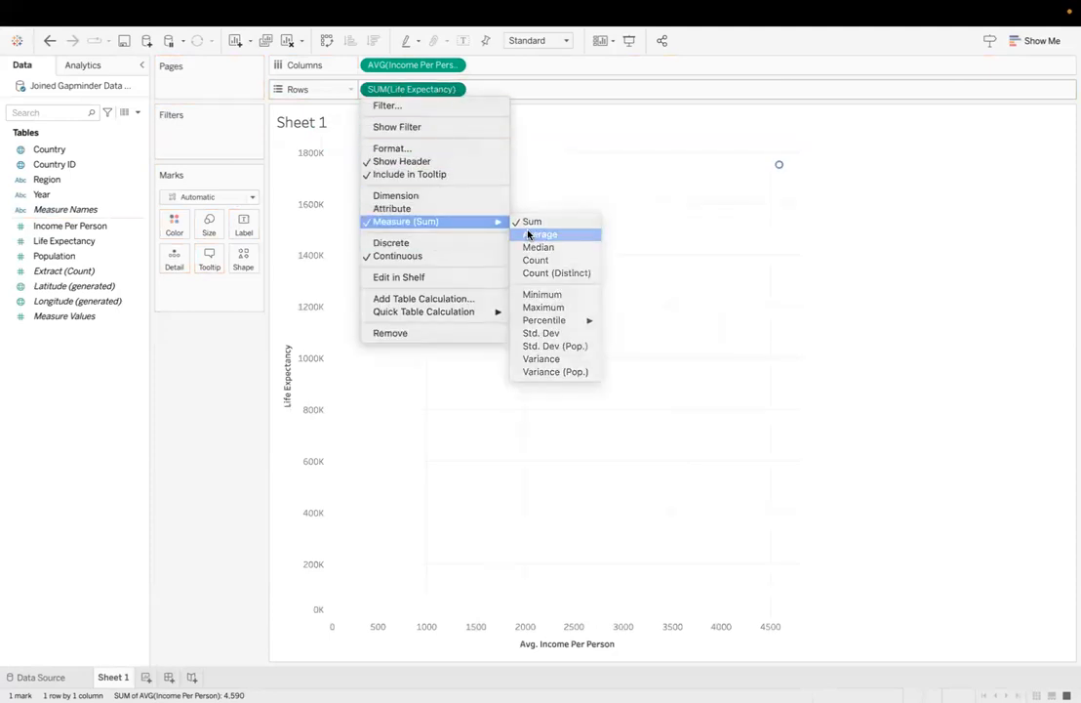
pyautogui.click(528, 232)
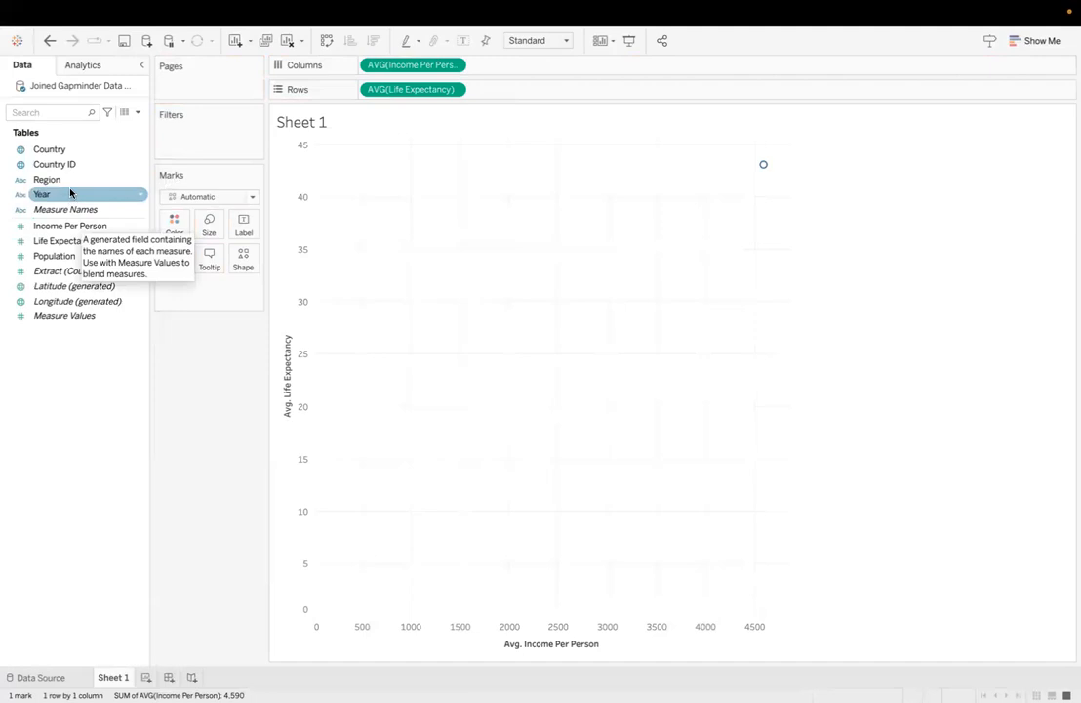
# Step: Add Country as the mark detail and size the marks by Population
pyautogui.moveTo(65, 154); pyautogui.dragTo(178, 264)
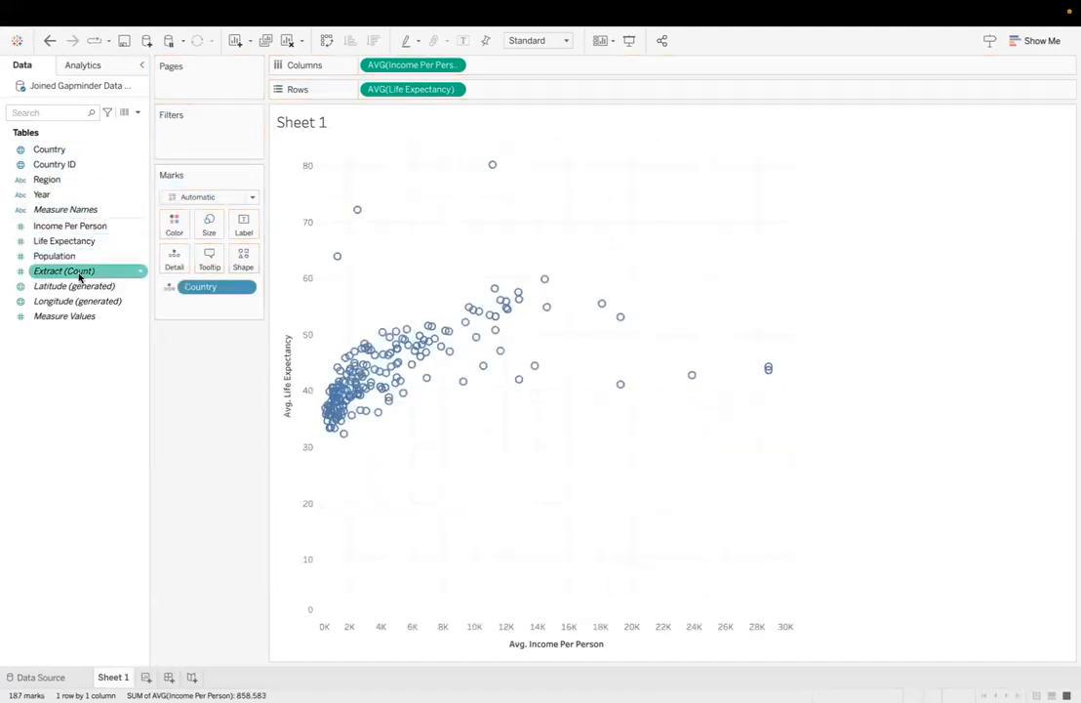
pyautogui.moveTo(58, 256); pyautogui.dragTo(209, 226)
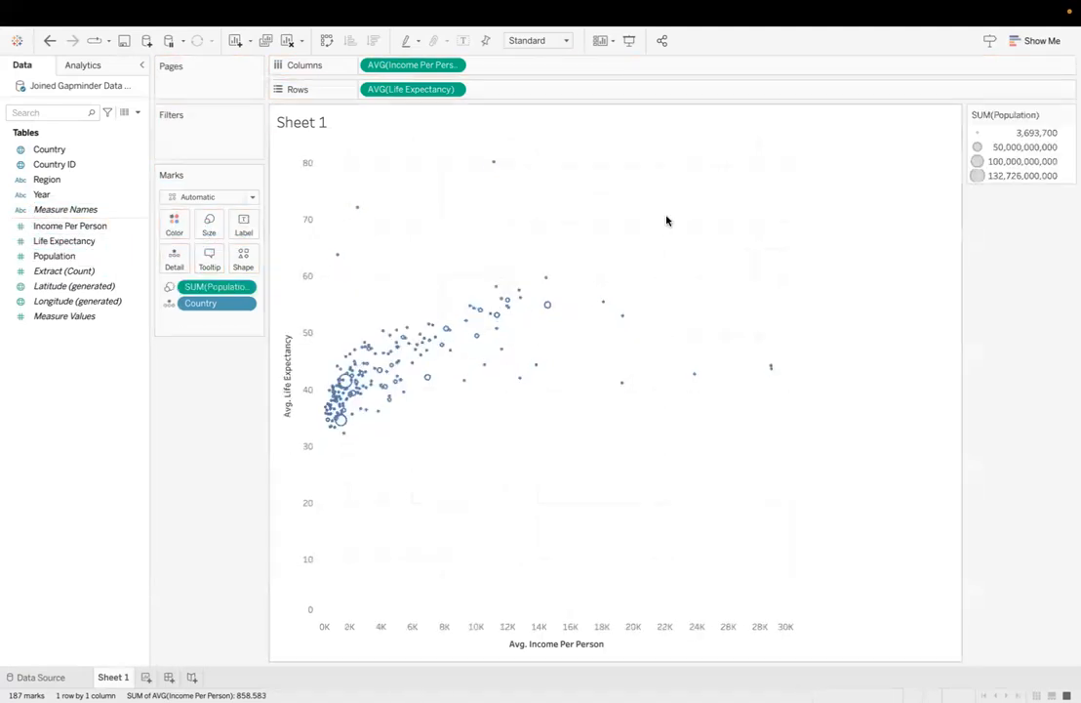
# Step: Edit the Population sizes to extend the mark size range for larger circles
pyautogui.rightClick(984, 170)
pyautogui.click(1001, 176)
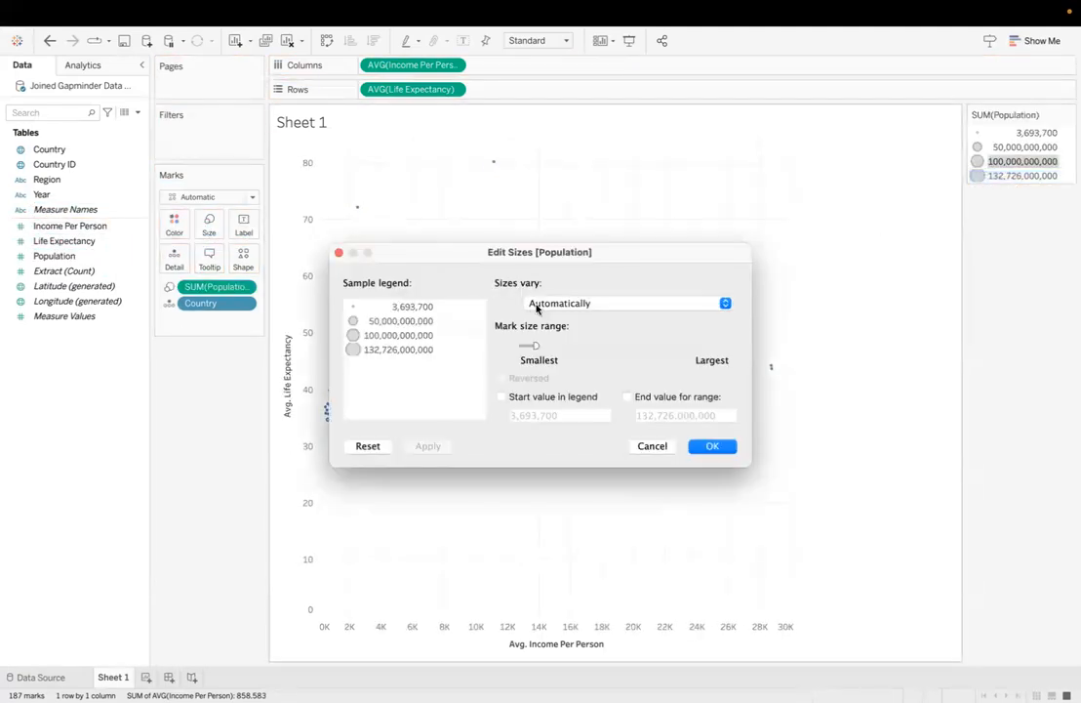
pyautogui.moveTo(560, 346)
pyautogui.mouseDown()
pyautogui.moveTo(581, 346)
pyautogui.moveTo(563, 346)
pyautogui.mouseUp()
pyautogui.click(705, 446)
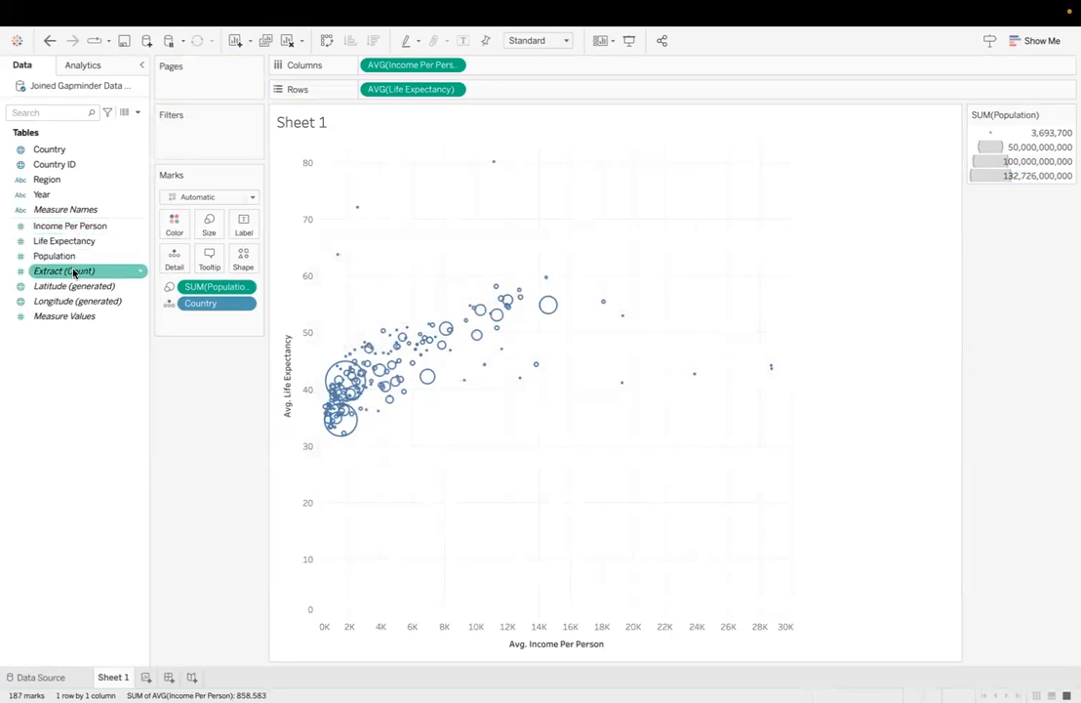
# Step: Color the marks by Region and page the chart by Year
pyautogui.moveTo(46, 180); pyautogui.dragTo(174, 227)
pyautogui.moveTo(46, 195); pyautogui.dragTo(185, 78)
pyautogui.click(542, 354)
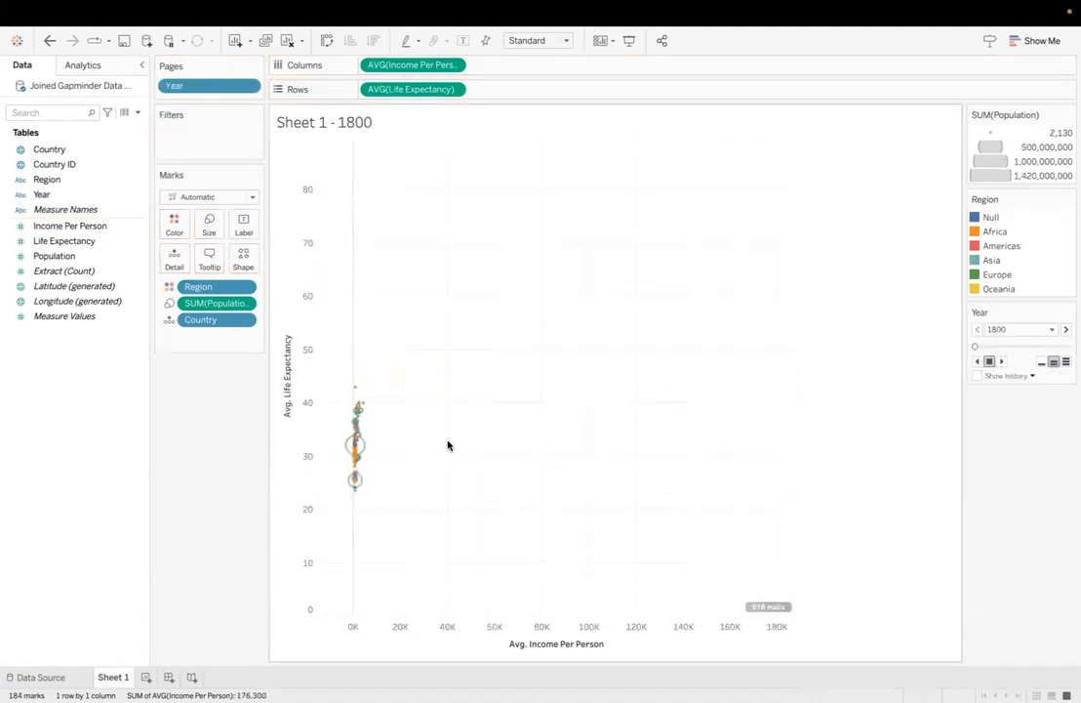
# Step: Hide the nulls indicator on the chart and exclude the Null member of Region
pyautogui.rightClick(781, 611)
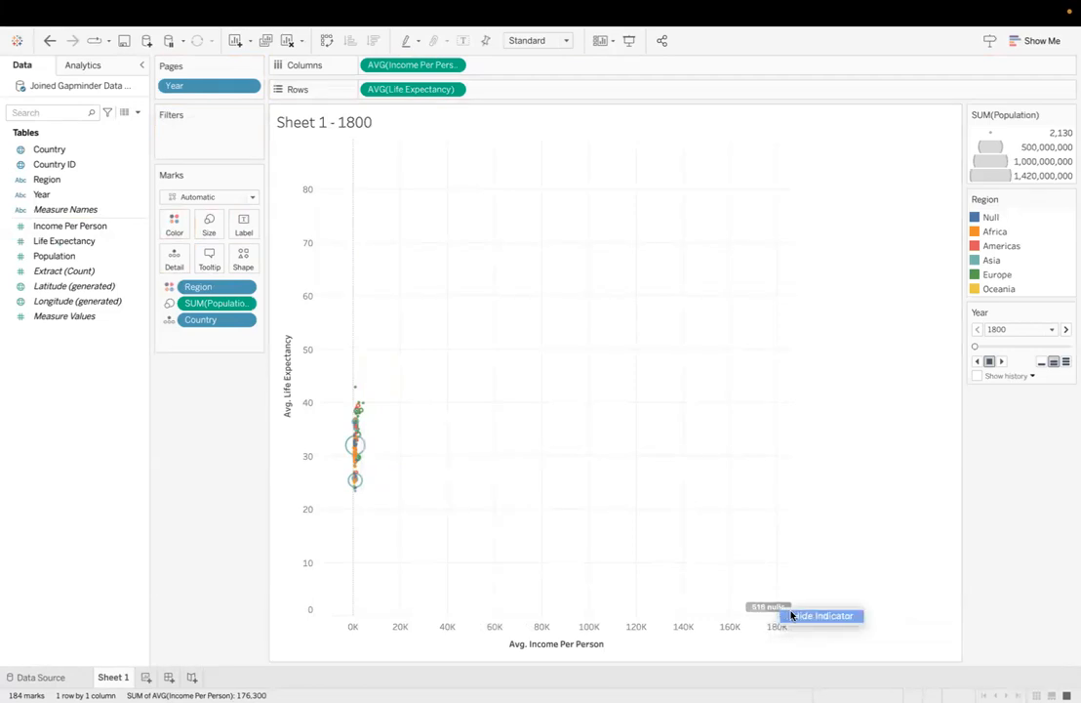
pyautogui.click(792, 616)
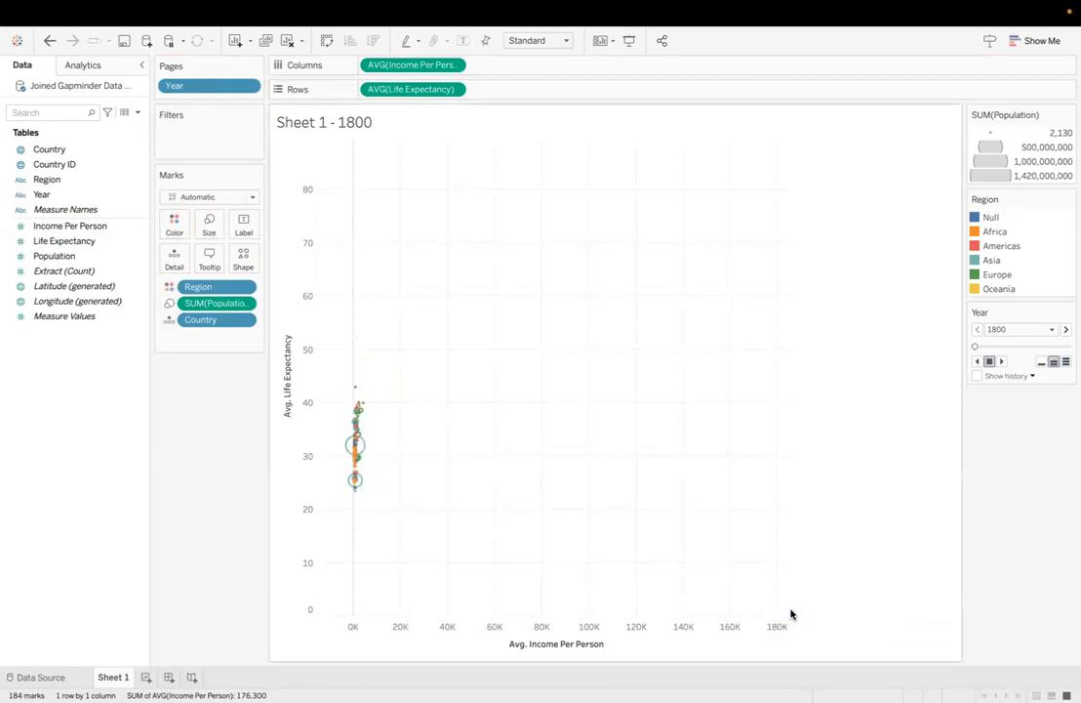
pyautogui.rightClick(977, 219)
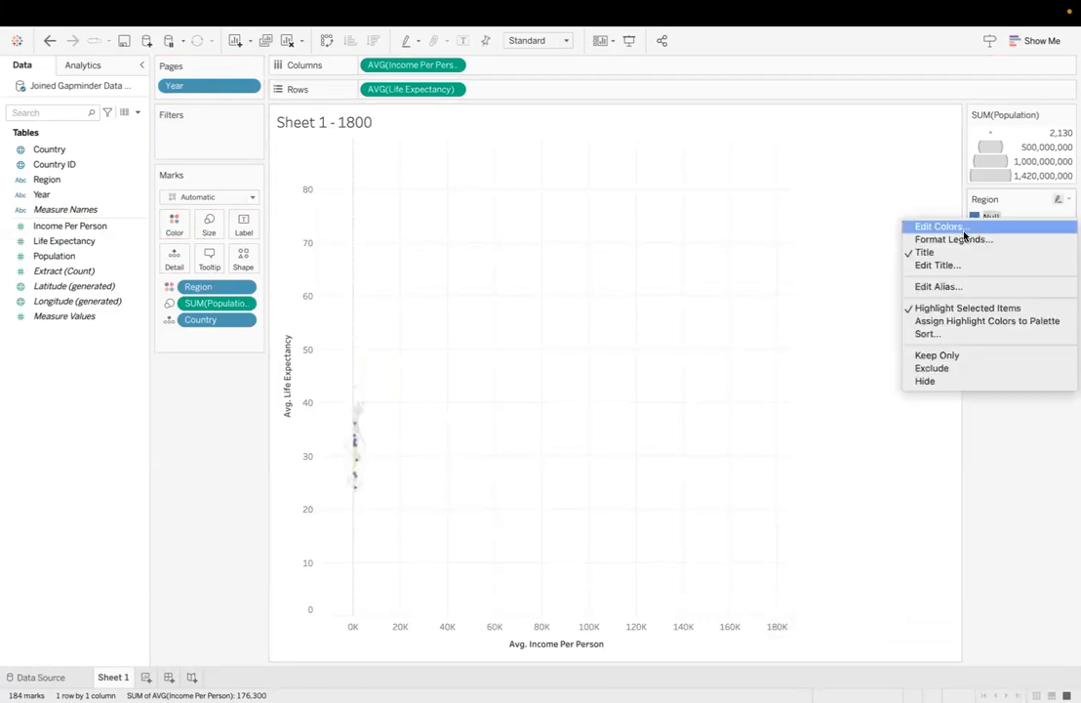
pyautogui.click(926, 372)
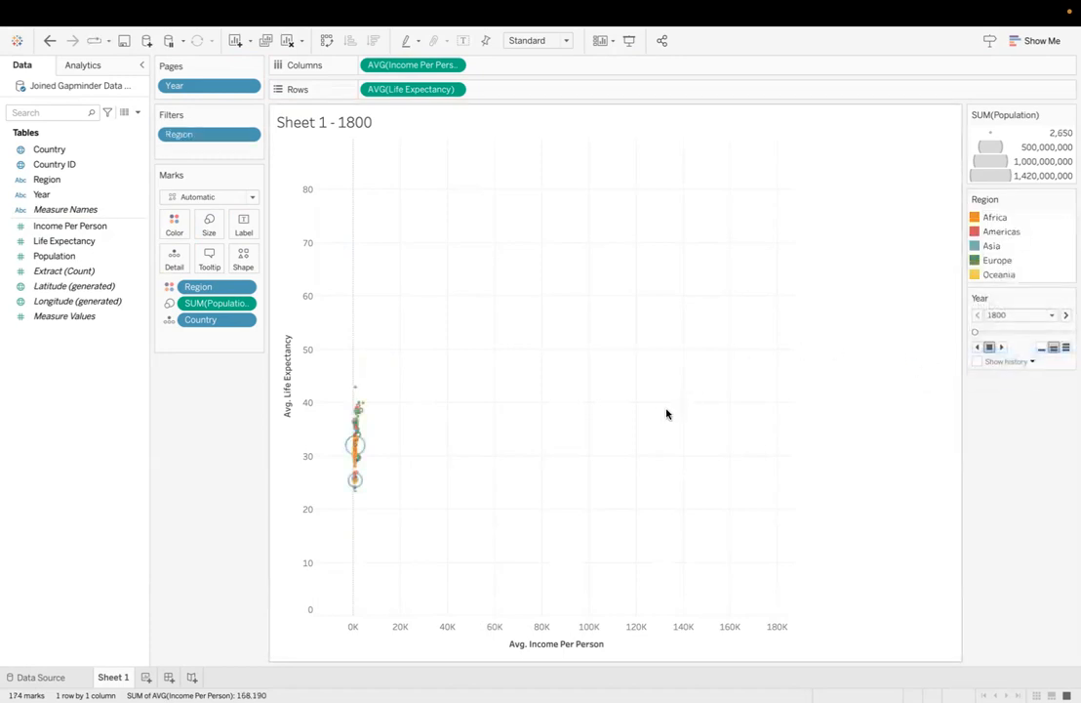
# Step: Fix the Avg. Income Per Person axis range with a start of 0 and an end of 130000
pyautogui.doubleClick(588, 634)
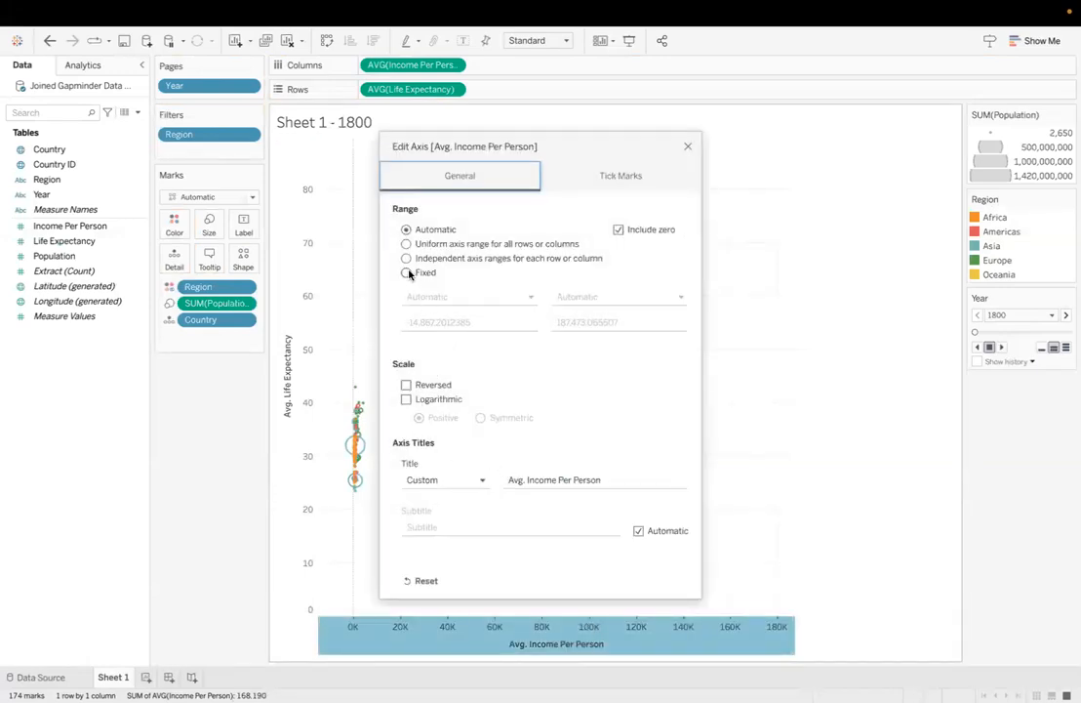
pyautogui.click(406, 272)
pyautogui.click(474, 320)
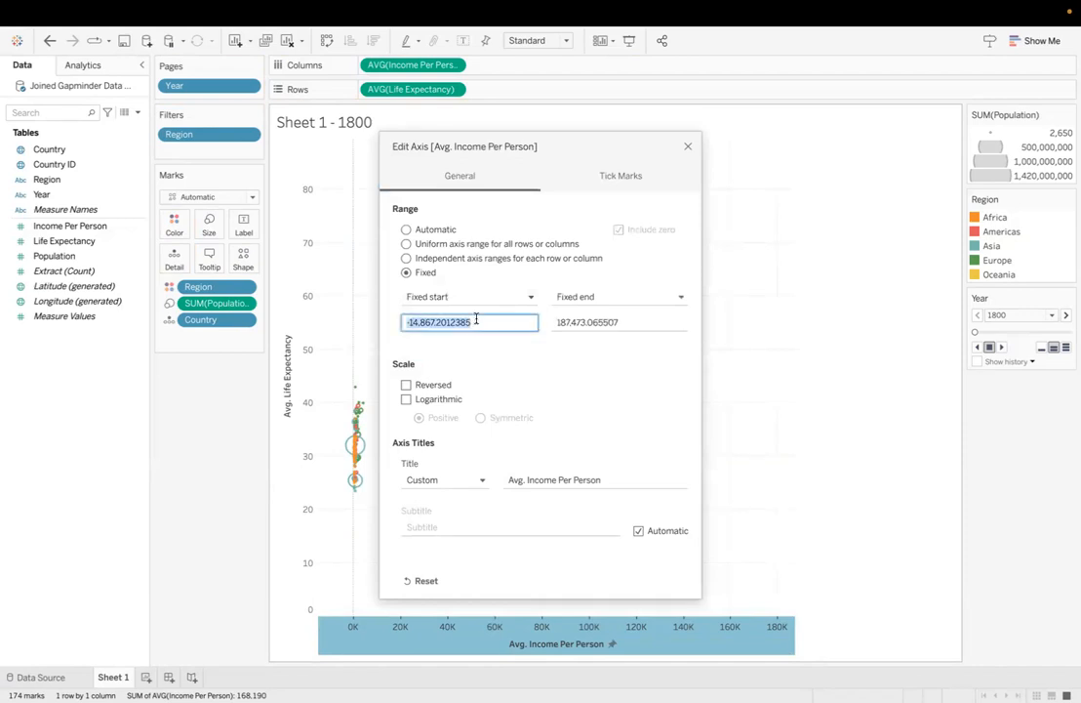
pyautogui.write('0')
pyautogui.click(560, 321)
pyautogui.write('13')
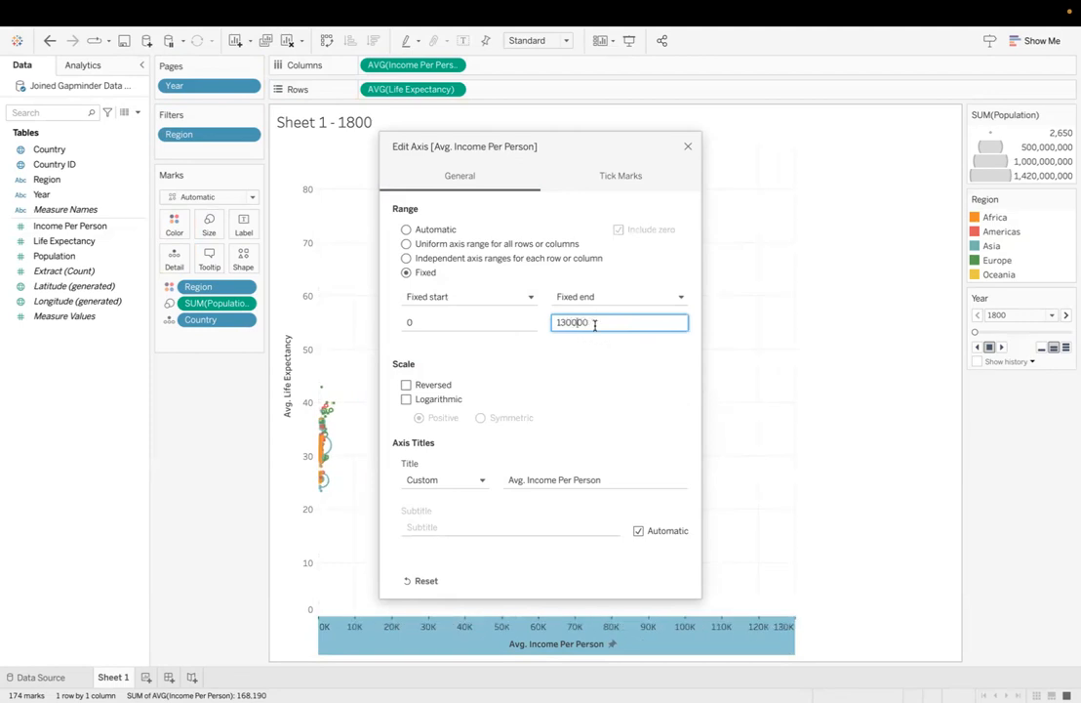
pyautogui.click(612, 374)
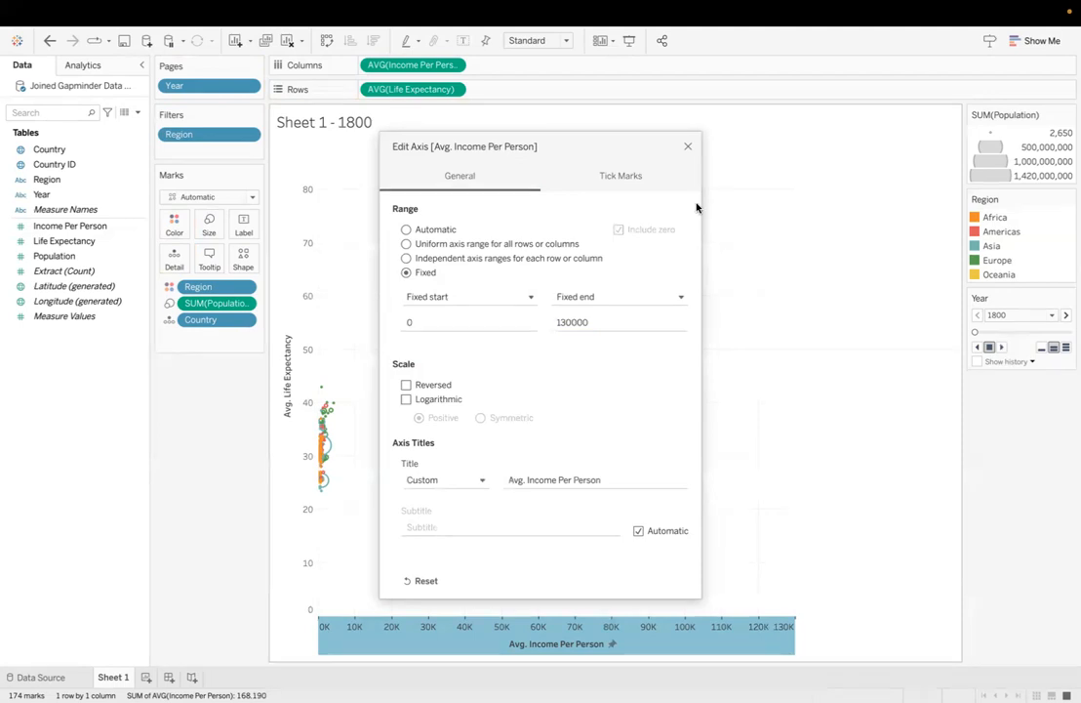
pyautogui.moveTo(683, 148); pyautogui.dragTo(687, 147)
pyautogui.click(691, 148)
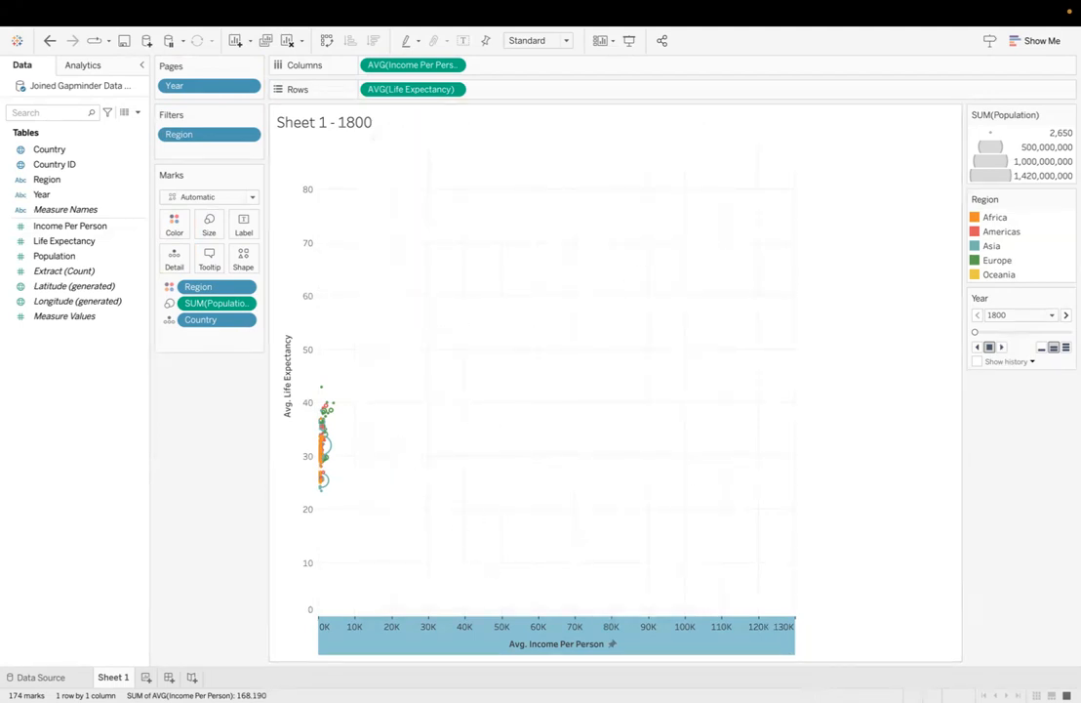
# Step: Show the chart page for the year 2018
pyautogui.click(1051, 315)
pyautogui.scroll(-20, 1026, 493)
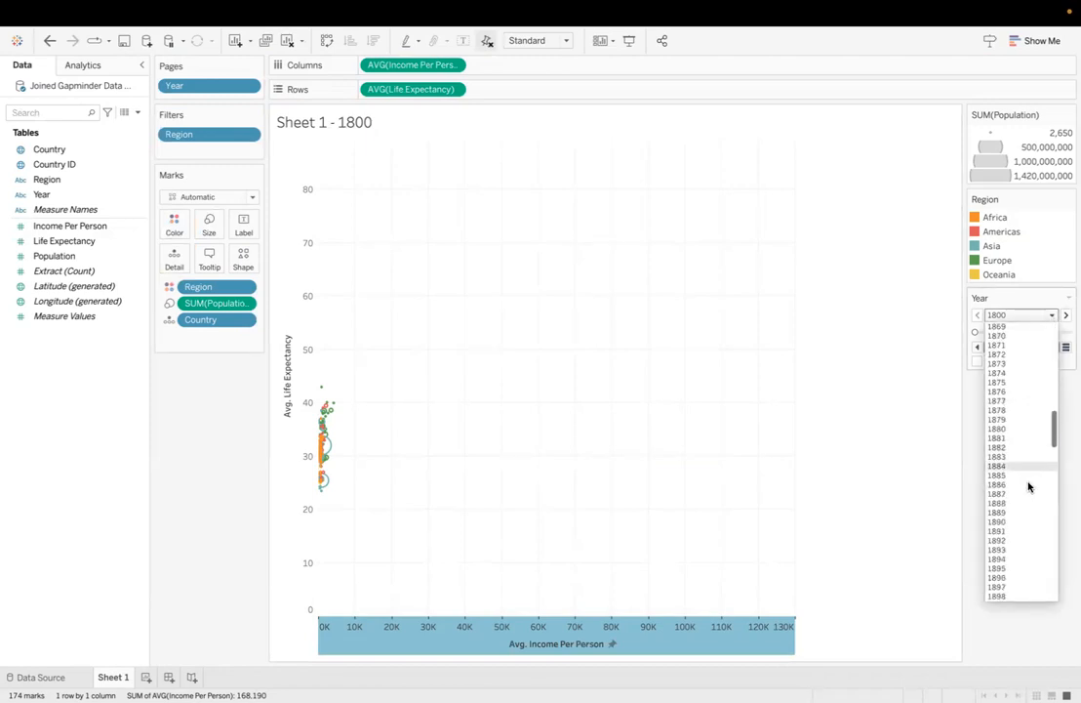
pyautogui.click(998, 596)
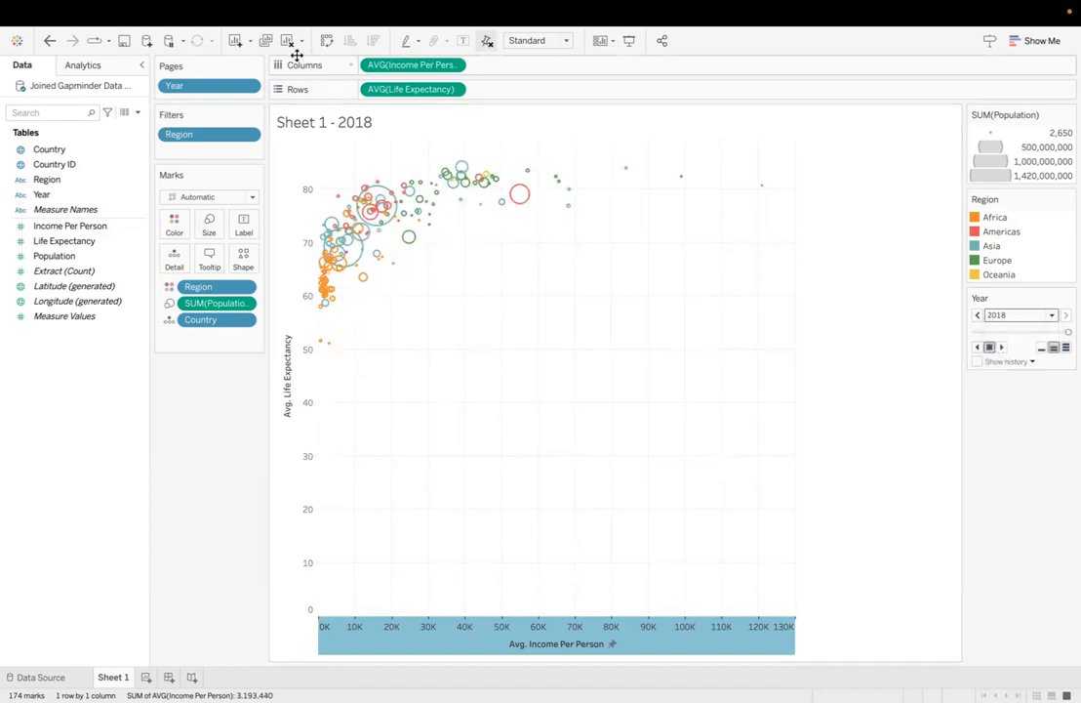
# Step: Remove the sheet name and dash from the chart title, leaving only the <Page Name> placeholder
pyautogui.doubleClick(333, 121)
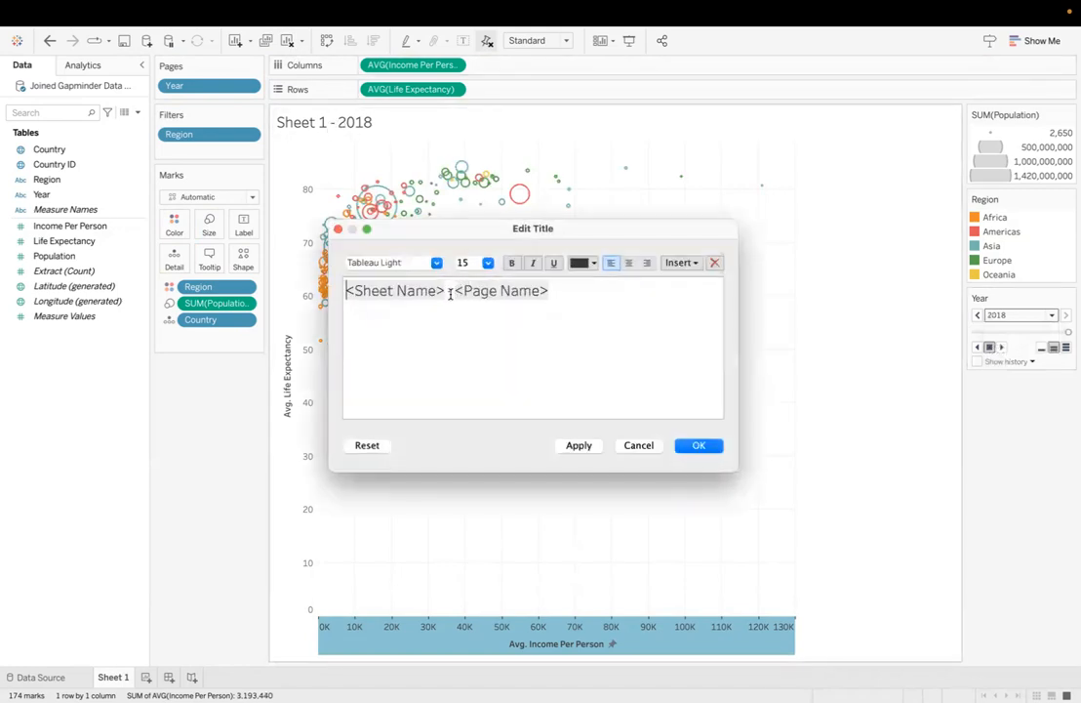
pyautogui.moveTo(452, 291); pyautogui.dragTo(347, 290)
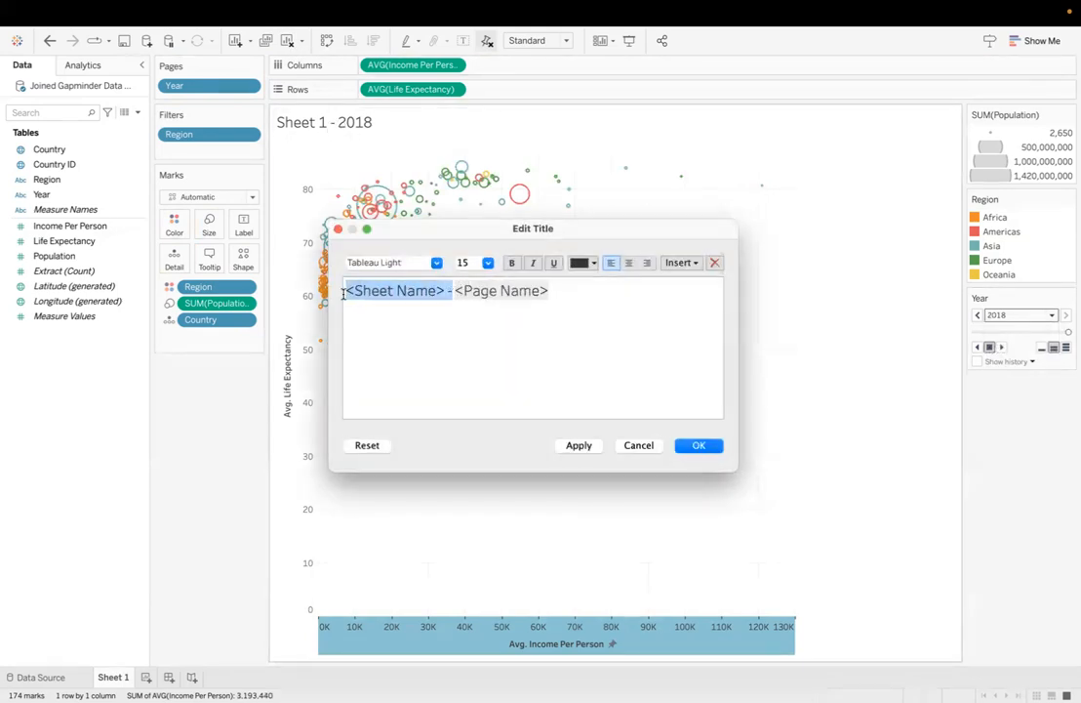
pyautogui.press('BackSpace')
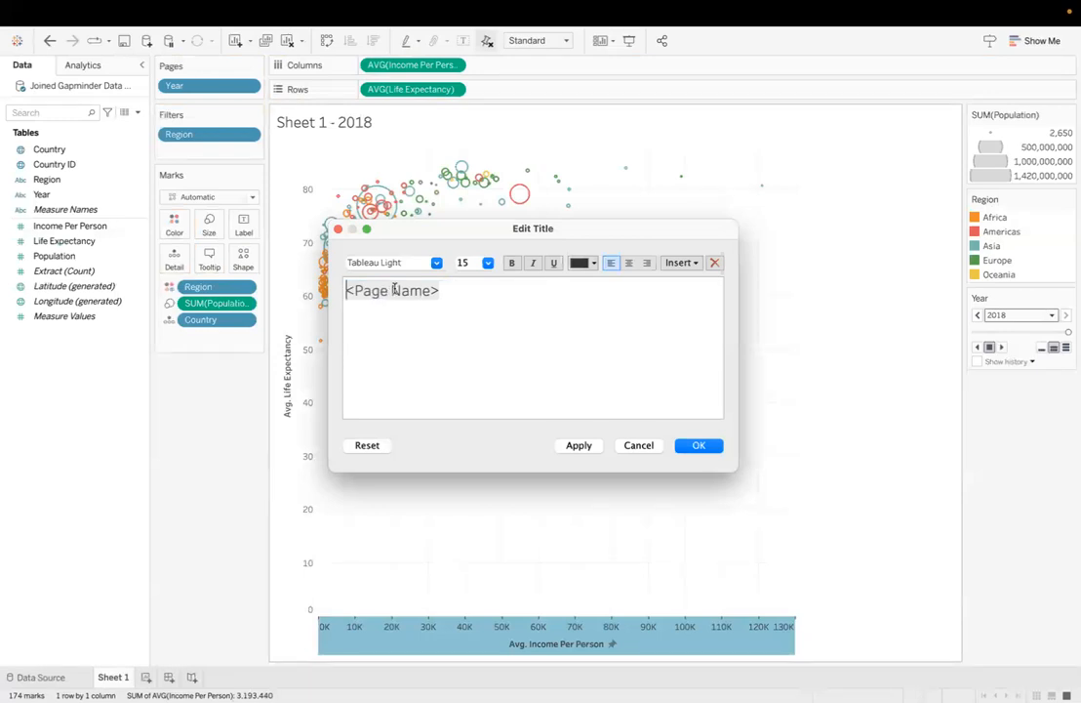
# Step: Format the <Page Name> title text in size 18 and blue, and apply the title
pyautogui.moveTo(441, 291); pyautogui.dragTo(348, 288)
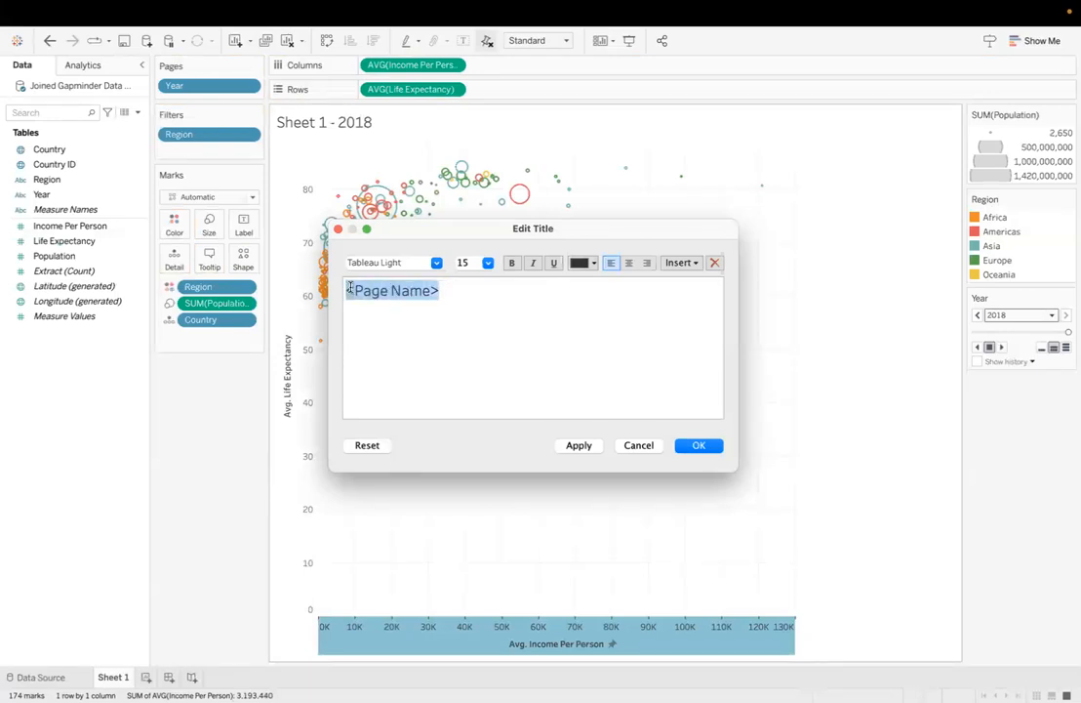
pyautogui.click(479, 263)
pyautogui.click(475, 377)
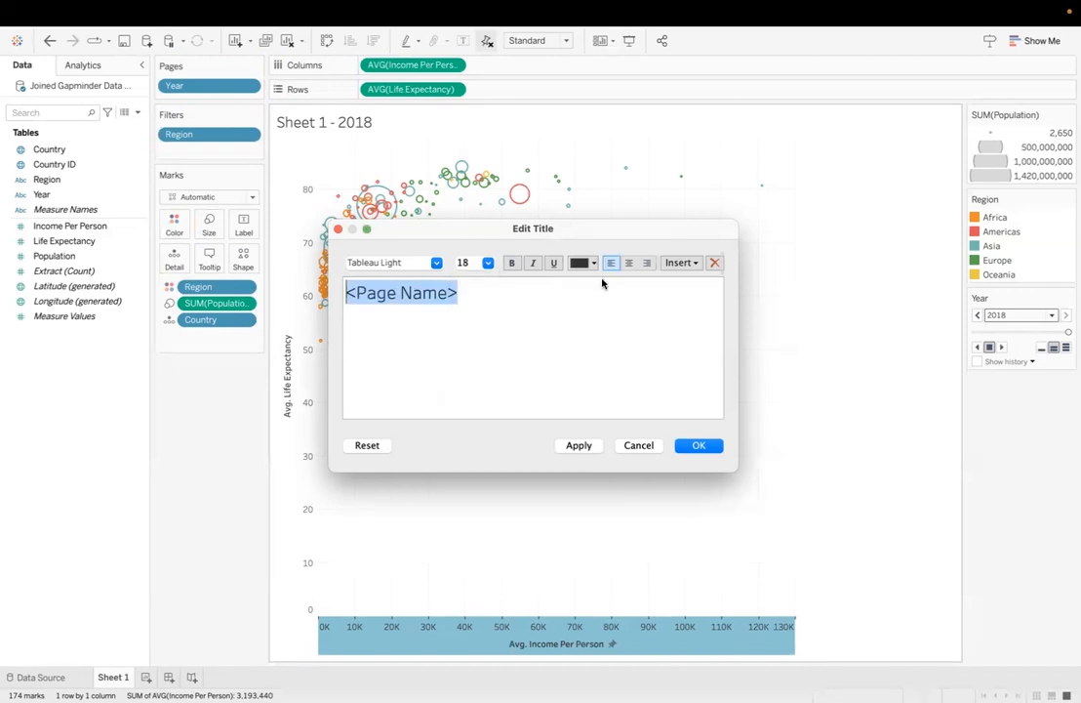
pyautogui.click(584, 262)
pyautogui.click(658, 282)
pyautogui.click(692, 448)
# Step: Add a reference line at the average of AVG(Income Per Person), scoped to the entire table
pyautogui.moveTo(361, 289)
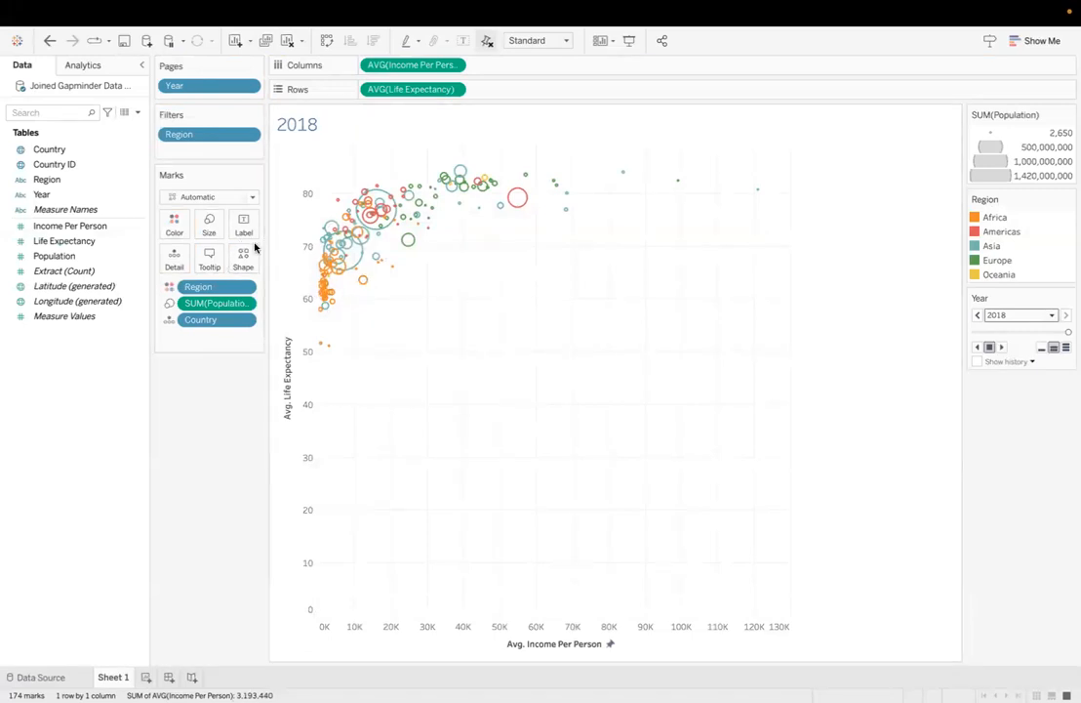
pyautogui.click(96, 68)
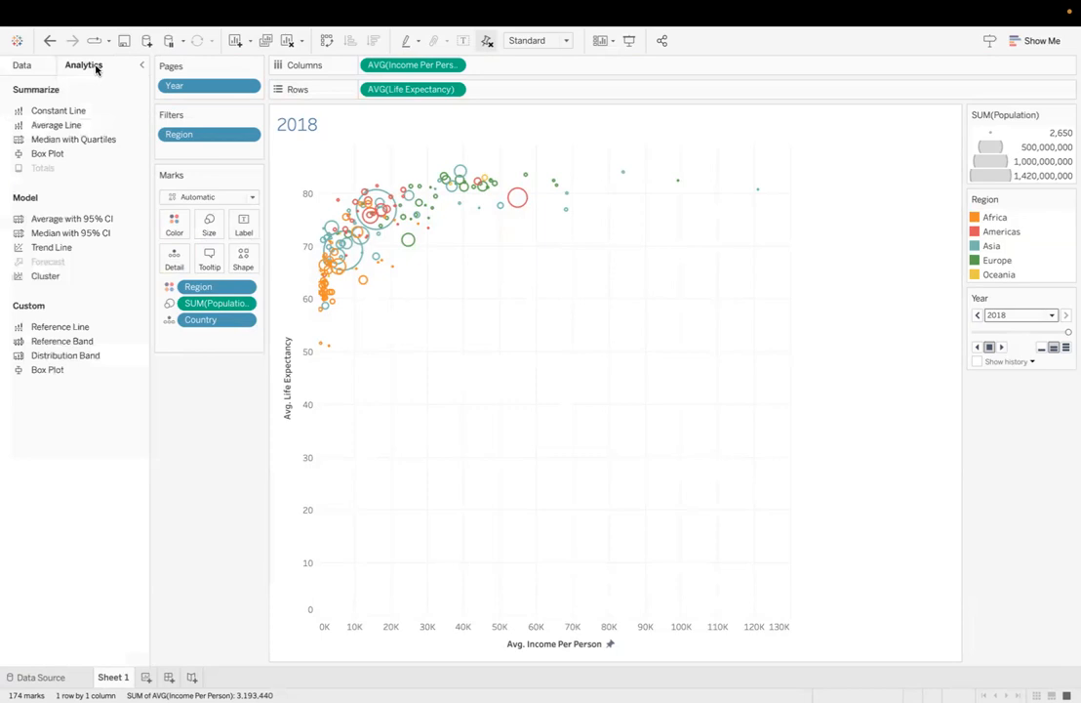
pyautogui.moveTo(72, 328); pyautogui.dragTo(410, 223)
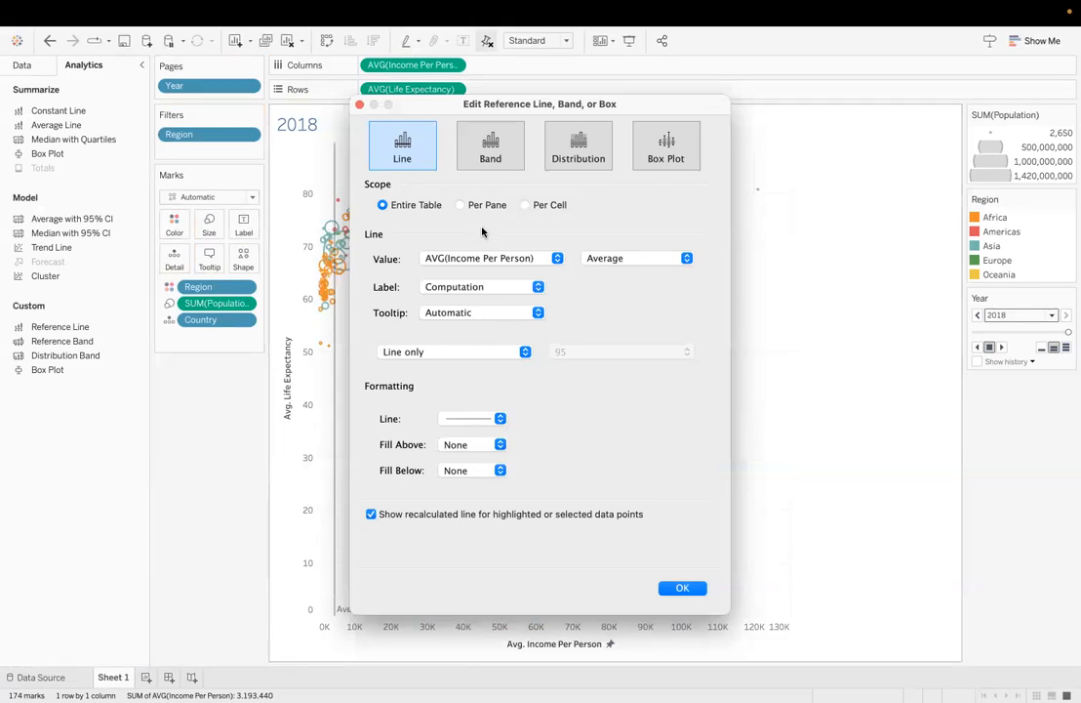
# Step: Give the income reference line the custom label "Avg Income Per Person: $<Value>"
pyautogui.click(472, 287)
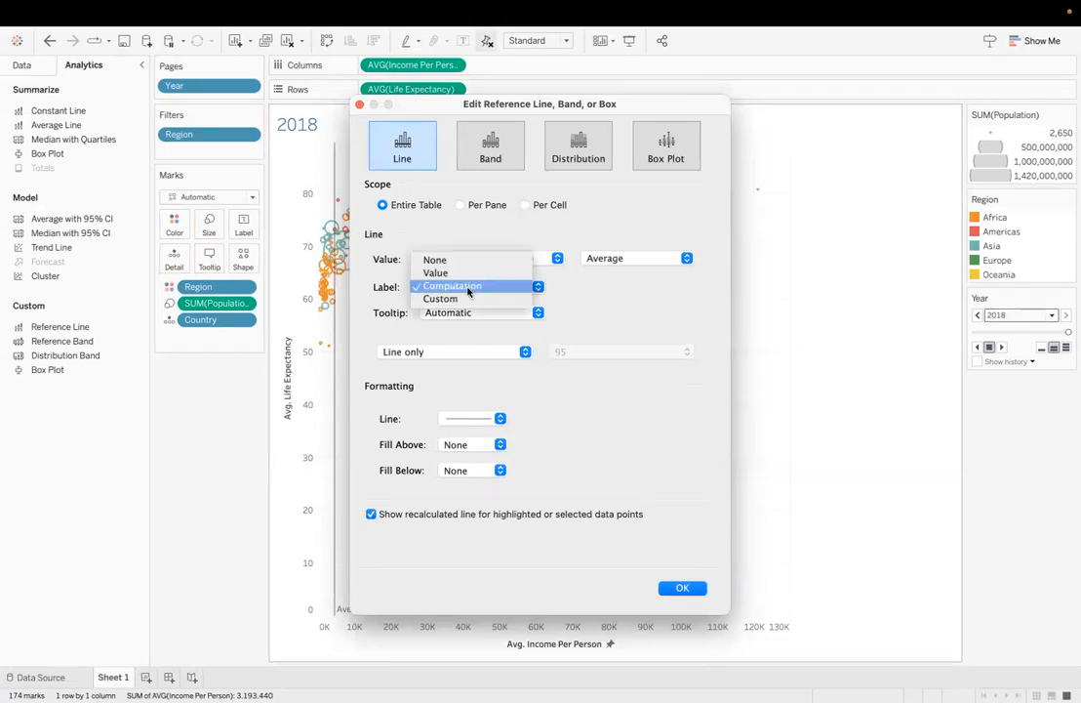
pyautogui.click(466, 299)
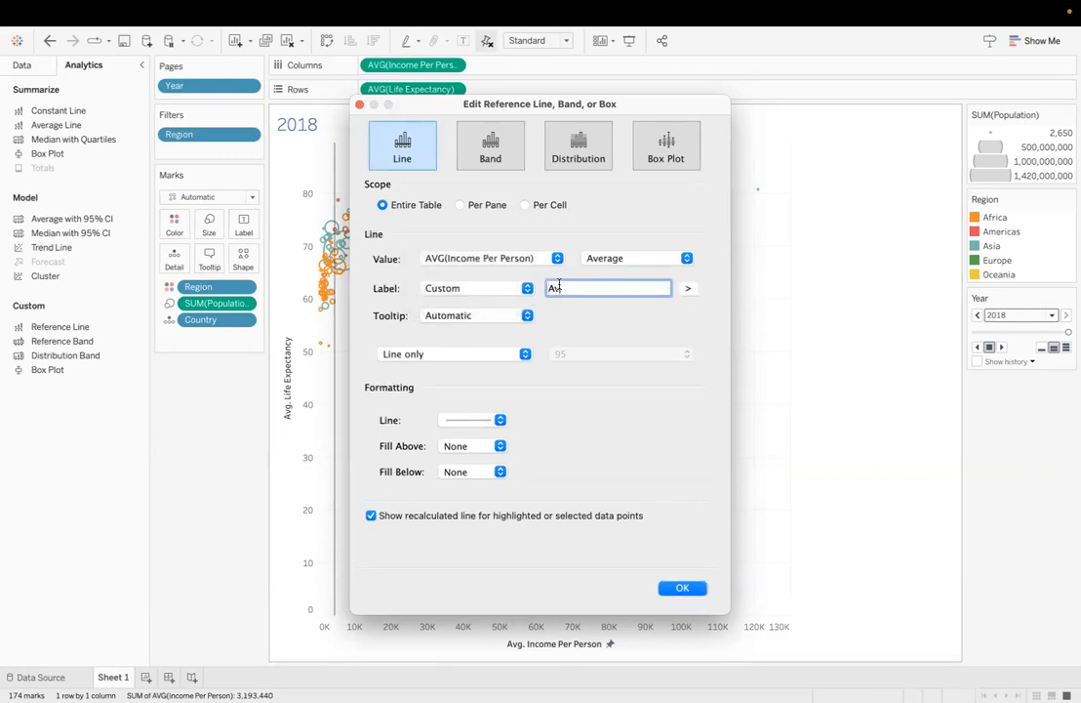
pyautogui.write('Avg Income Per Person: $')
pyautogui.click(688, 289)
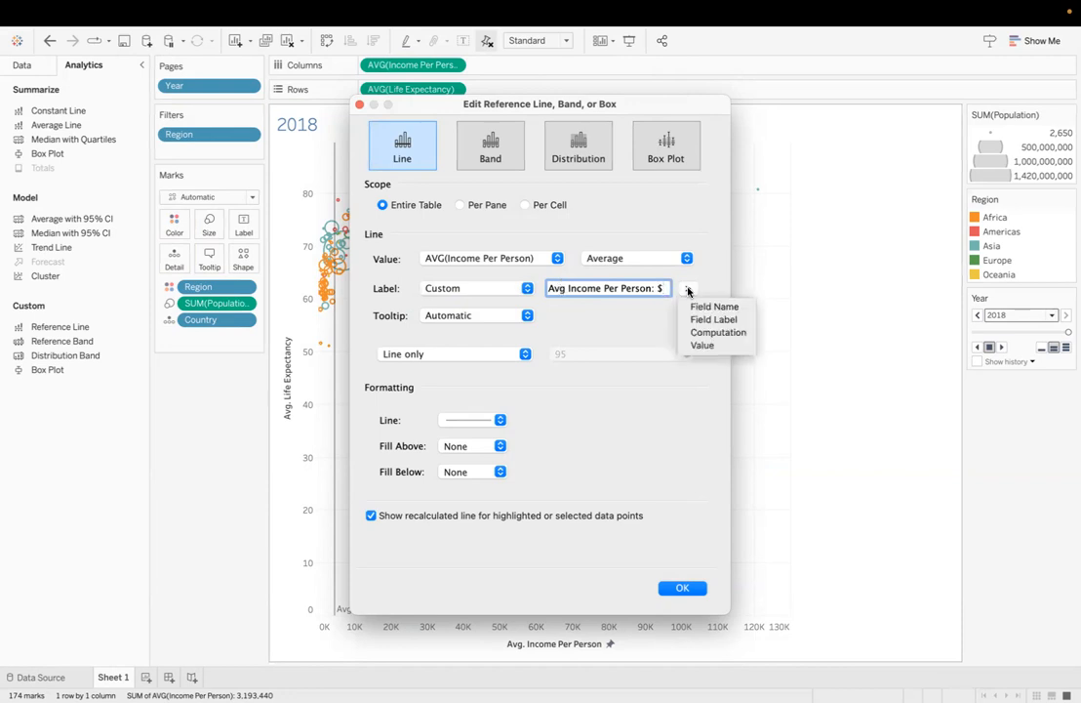
pyautogui.click(703, 346)
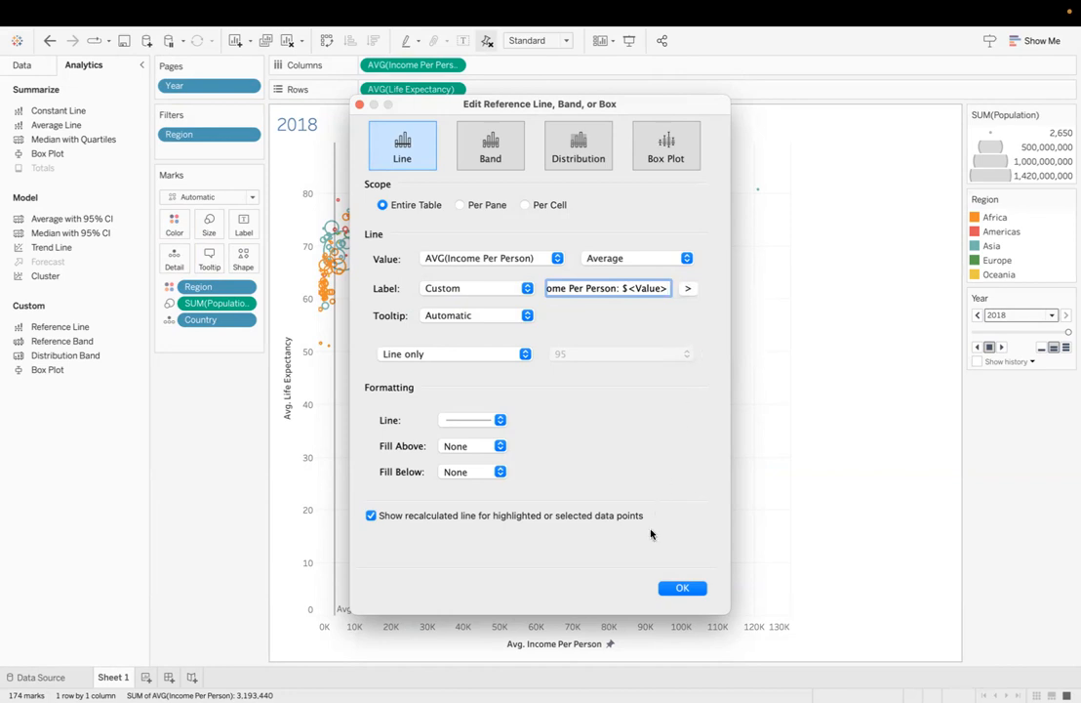
pyautogui.click(670, 588)
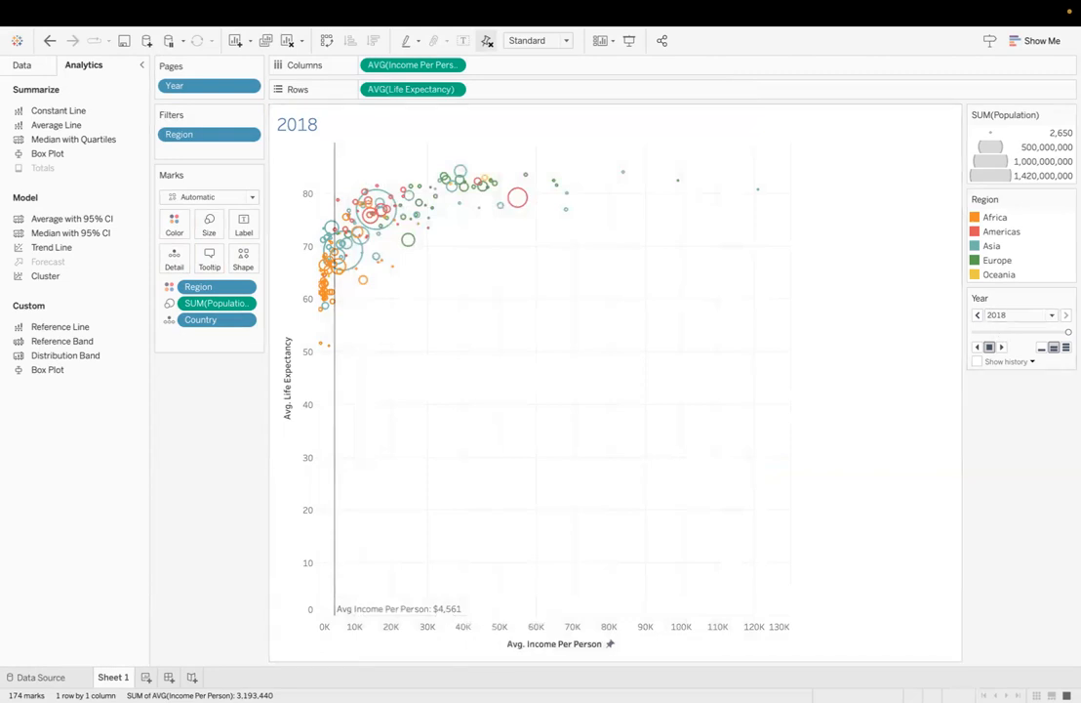
# Step: Switch the chart page between the years 1993, 1991 and 1974 to check the income reference line
pyautogui.click(1027, 316)
pyautogui.click(996, 363)
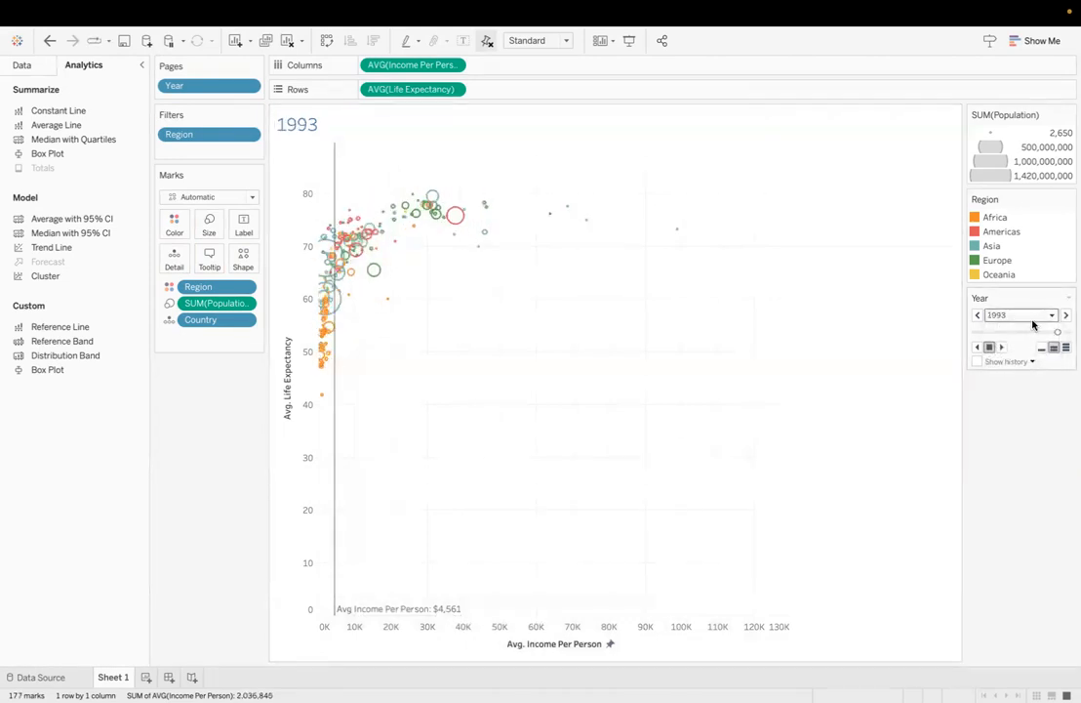
pyautogui.click(1031, 321)
pyautogui.click(1006, 344)
pyautogui.click(1025, 316)
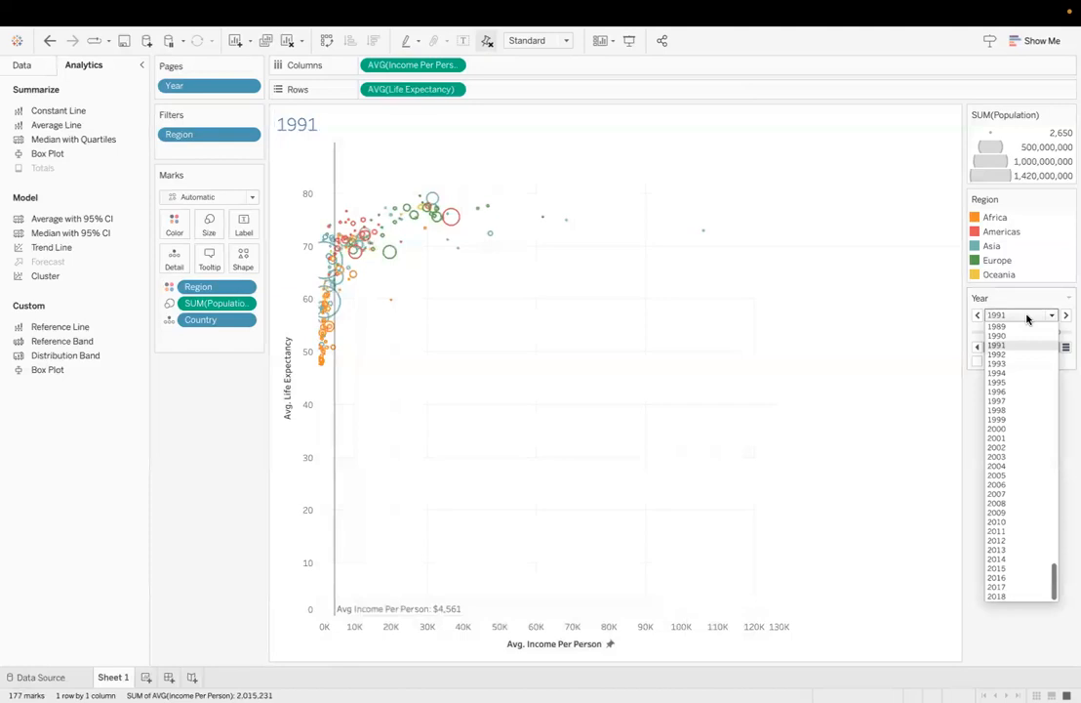
pyautogui.scroll(5, 1013, 369)
pyautogui.click(1013, 368)
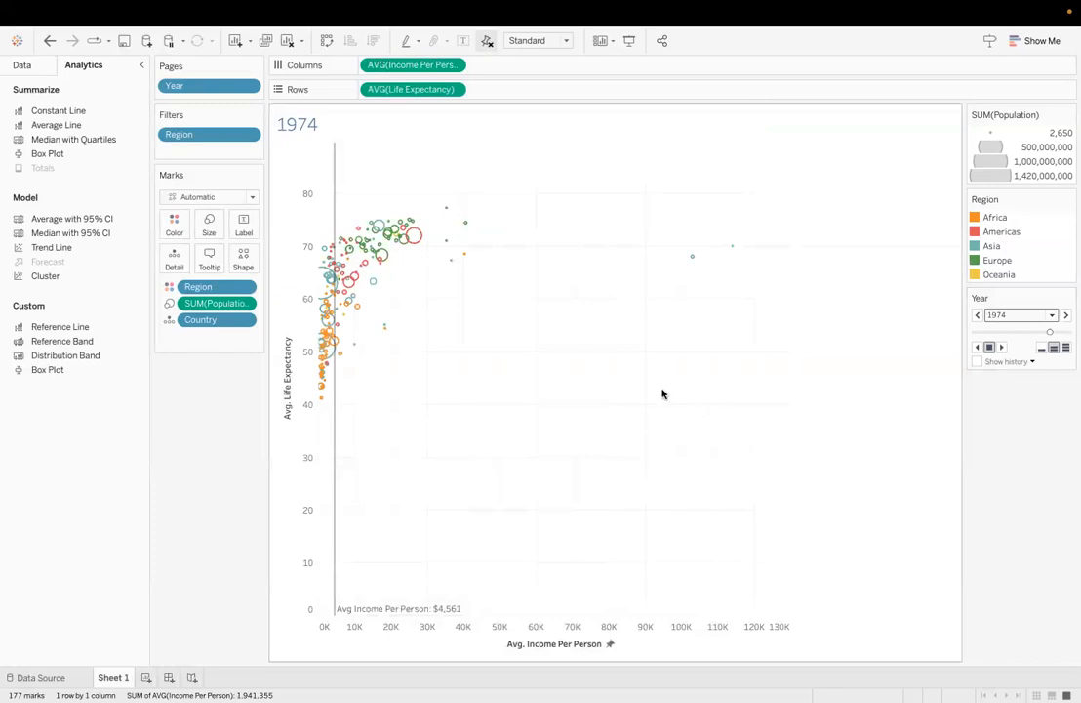
# Step: Aggregate the Population measure on mark size as Average
pyautogui.click(243, 303)
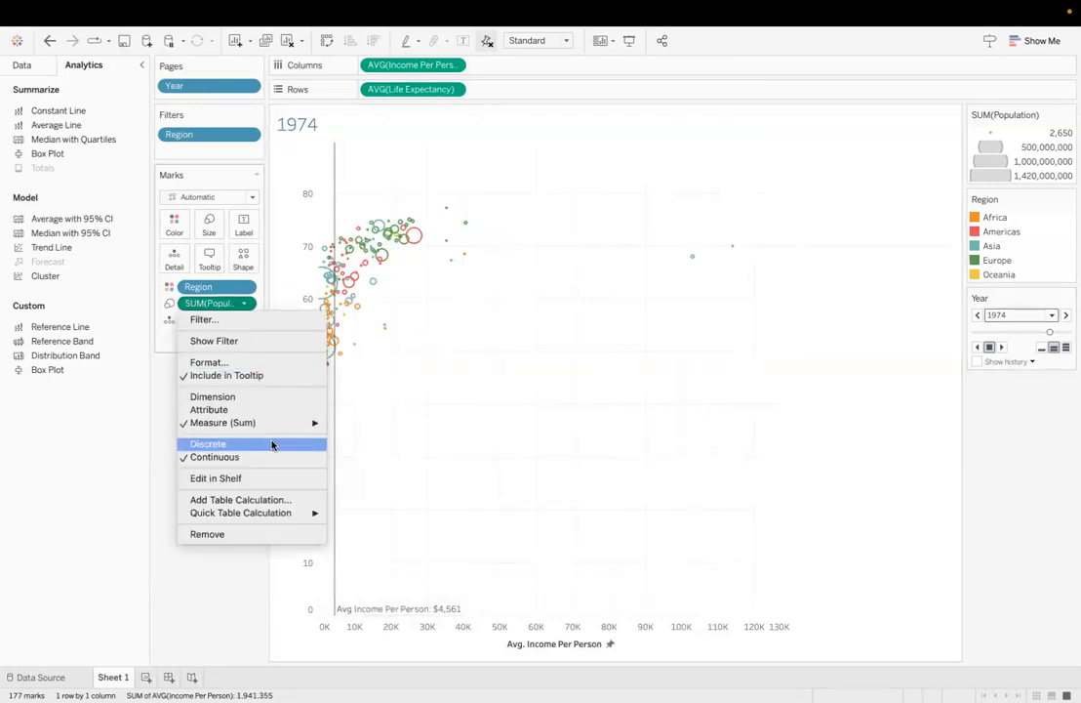
pyautogui.moveTo(270, 423)
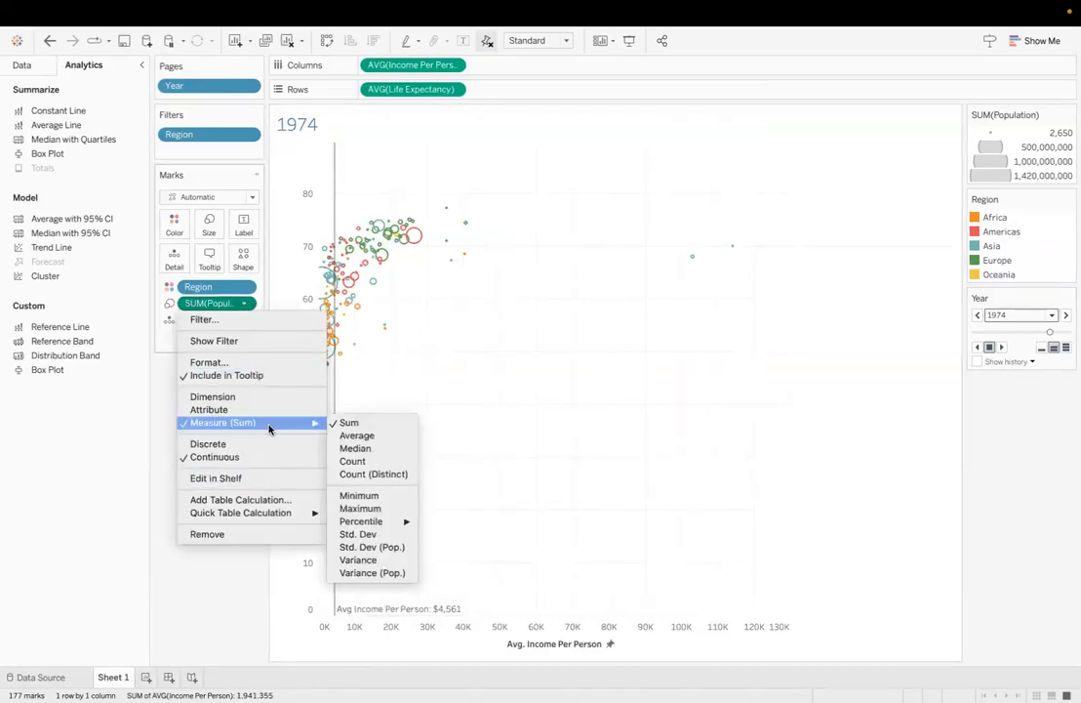
pyautogui.click(353, 435)
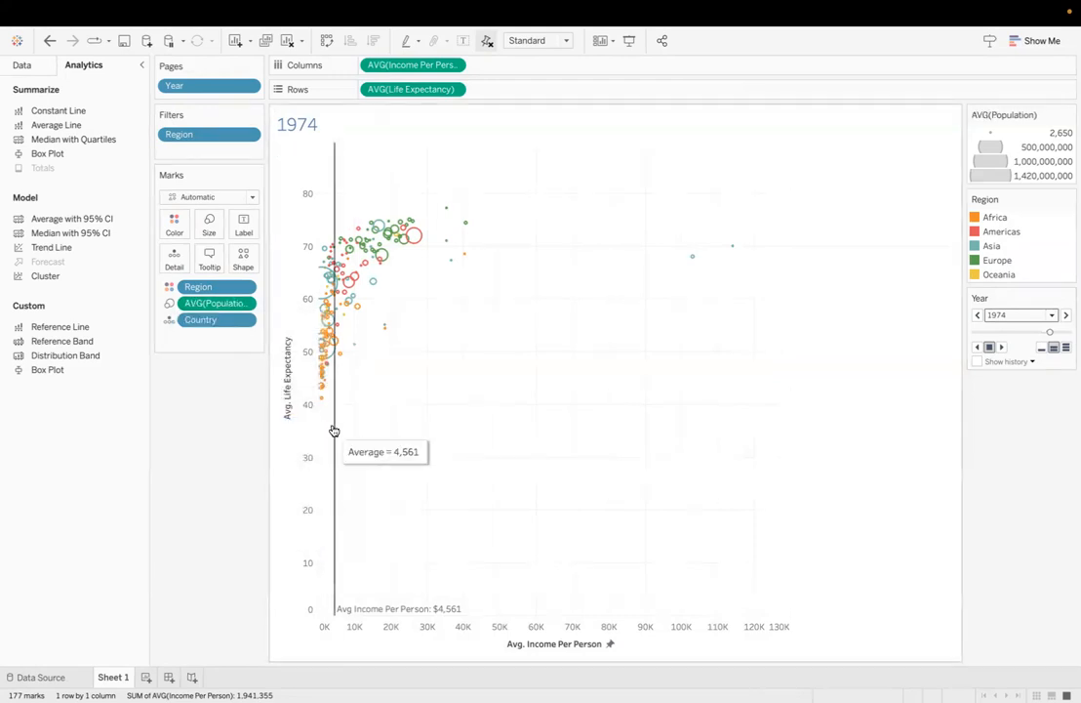
# Step: Change the scope of the average income reference line to Per Pane
pyautogui.rightClick(336, 180)
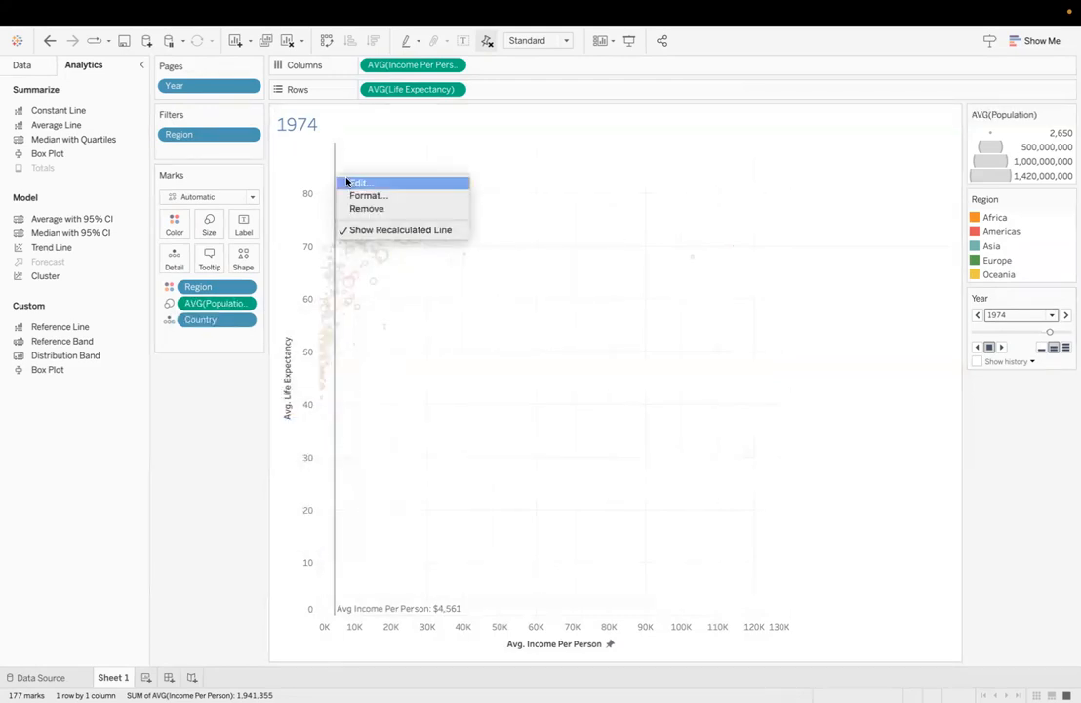
pyautogui.click(357, 183)
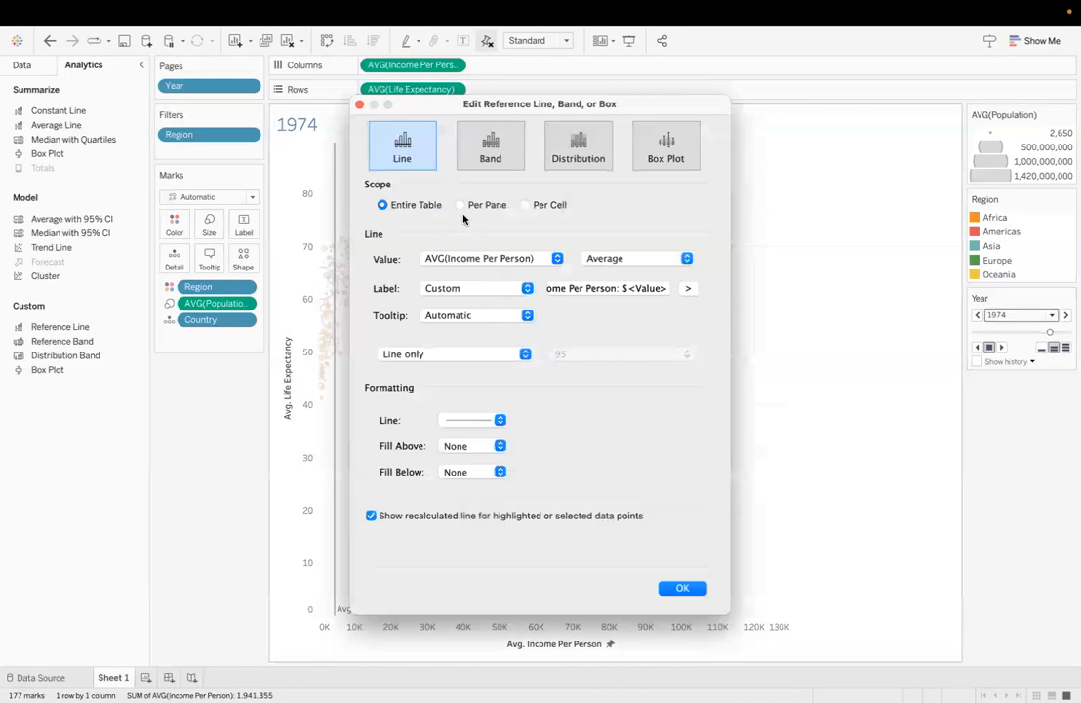
pyautogui.click(461, 205)
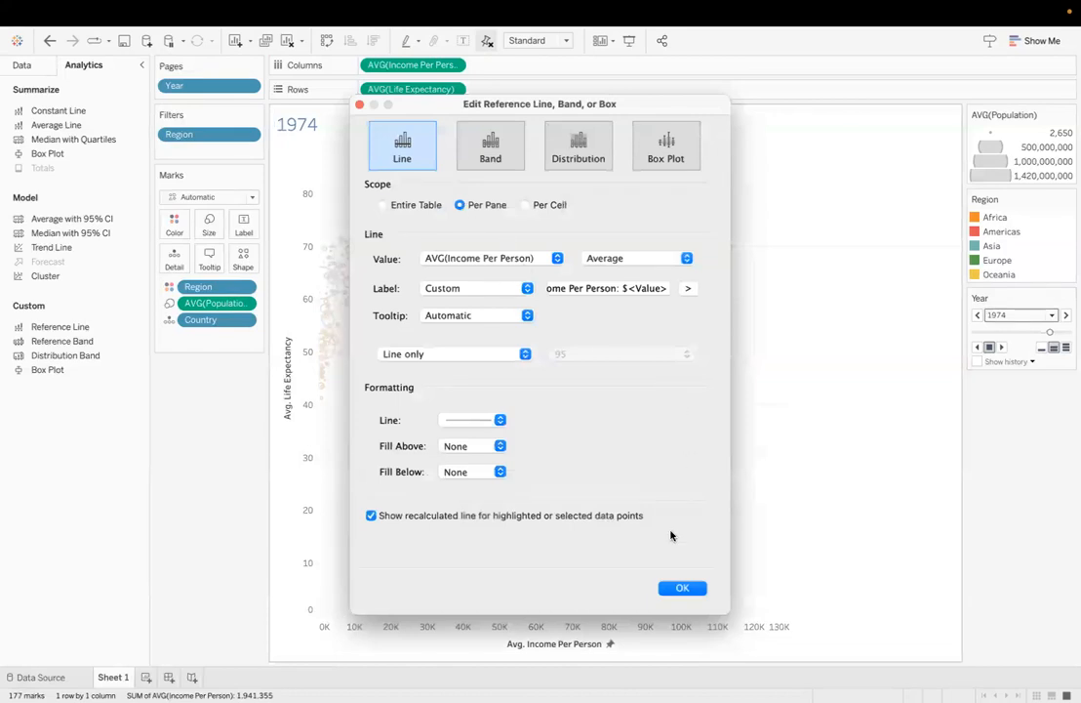
pyautogui.click(684, 587)
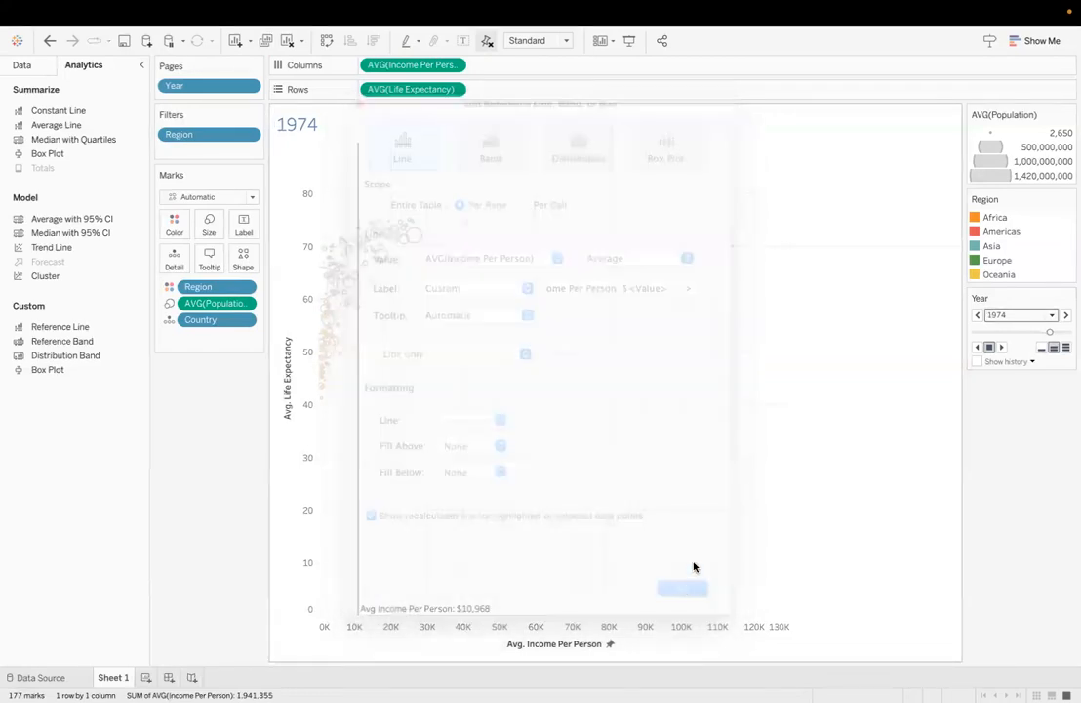
# Step: Switch the chart page between the years 2015, 1992 and 1948 to check the per-pane income reference line
pyautogui.click(1043, 314)
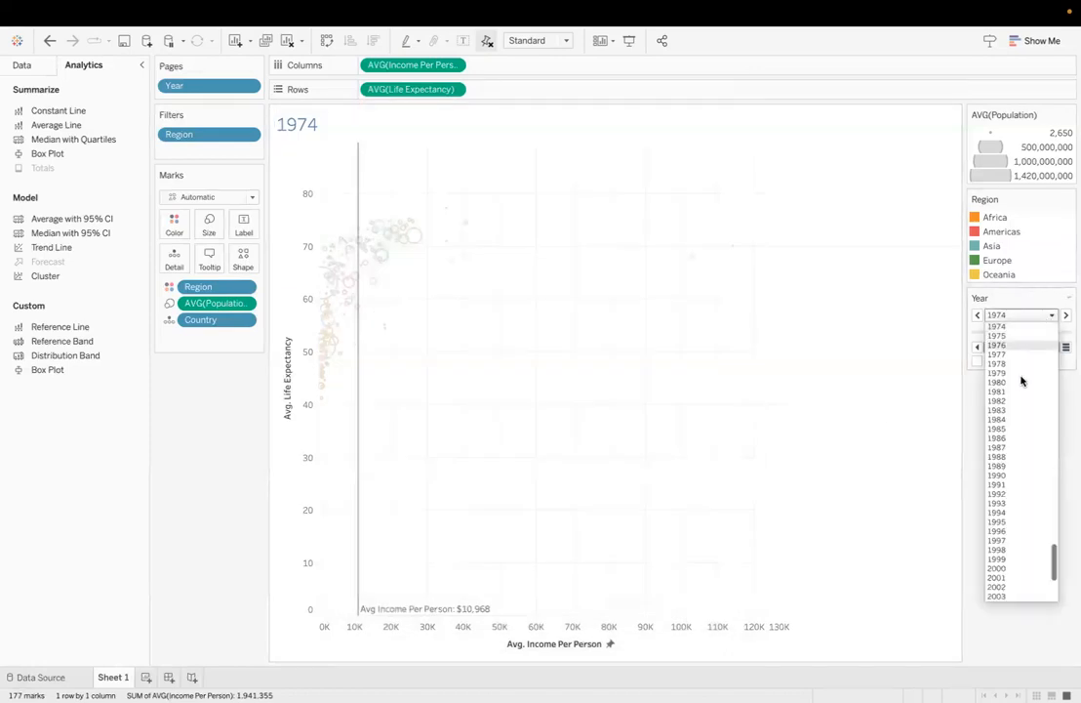
pyautogui.click(1020, 569)
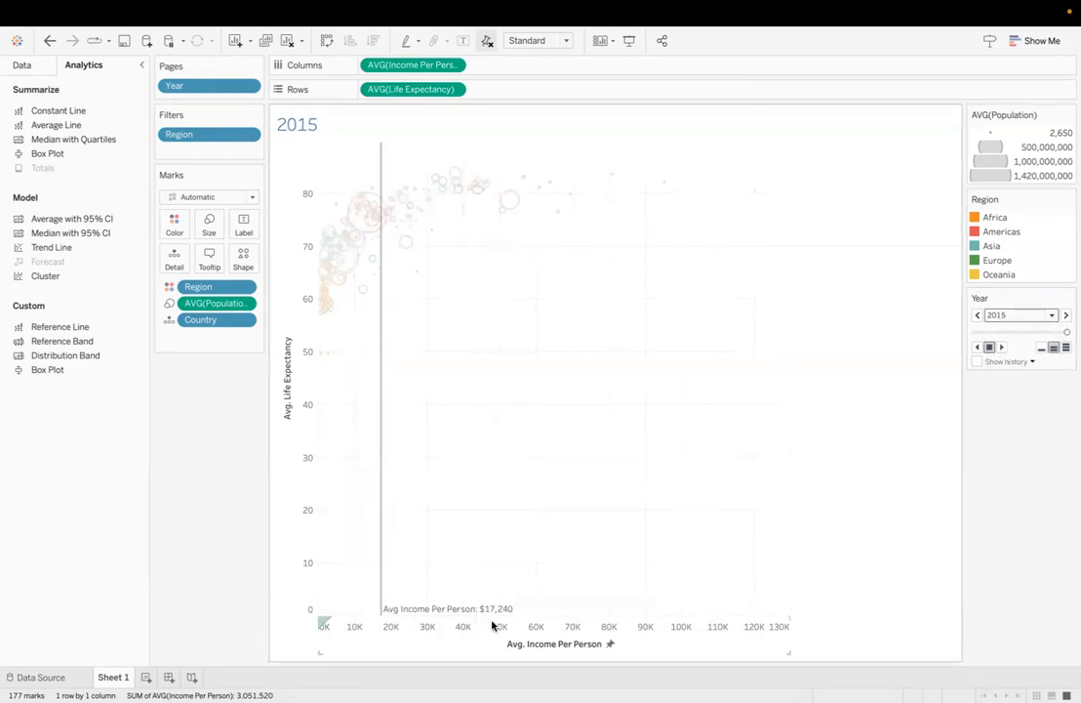
pyautogui.click(1043, 314)
pyautogui.click(1014, 354)
pyautogui.click(1030, 316)
pyautogui.scroll(10, 1017, 352)
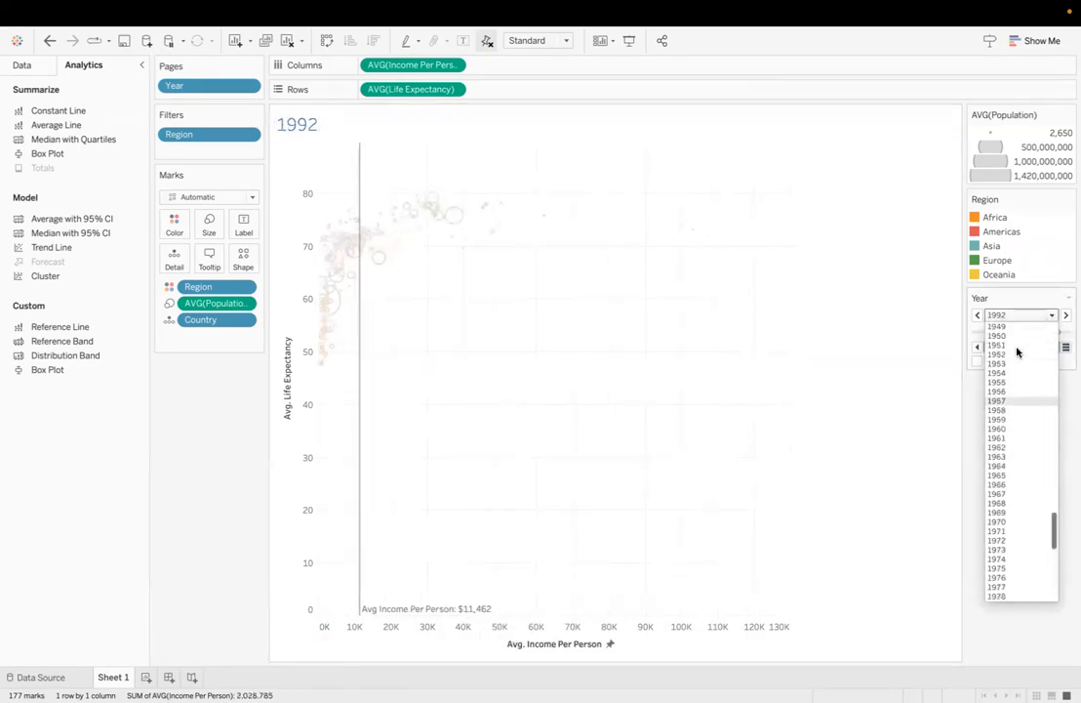
pyautogui.click(1016, 351)
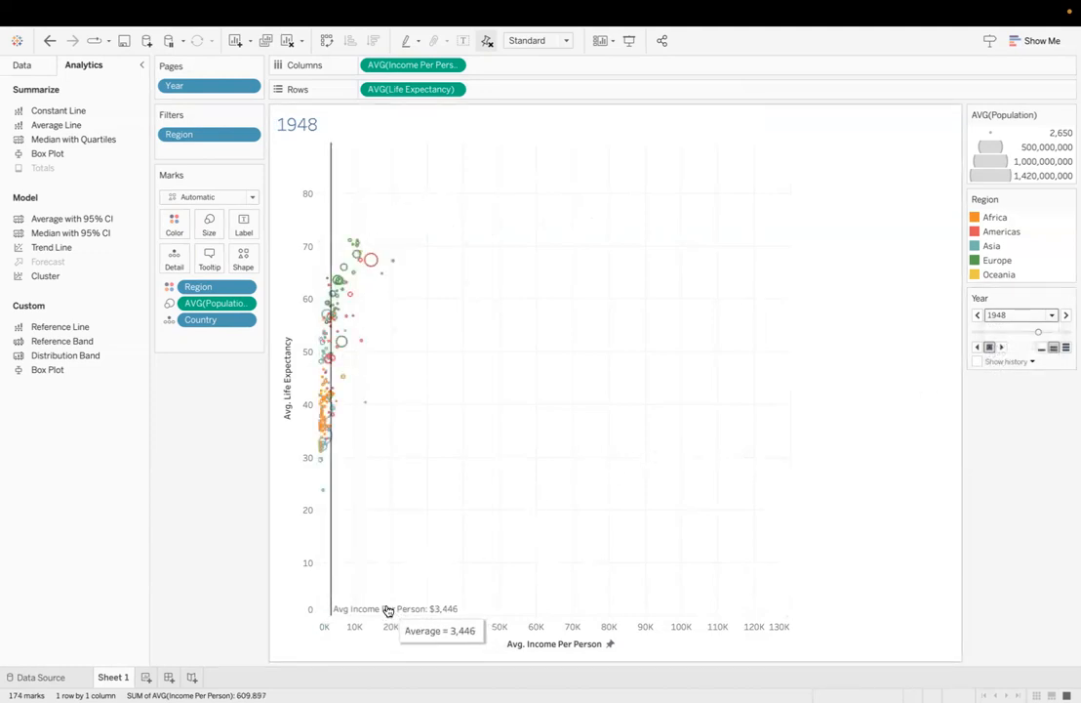
# Step: Format the average income reference line with a dashed line style
pyautogui.rightClick(331, 577)
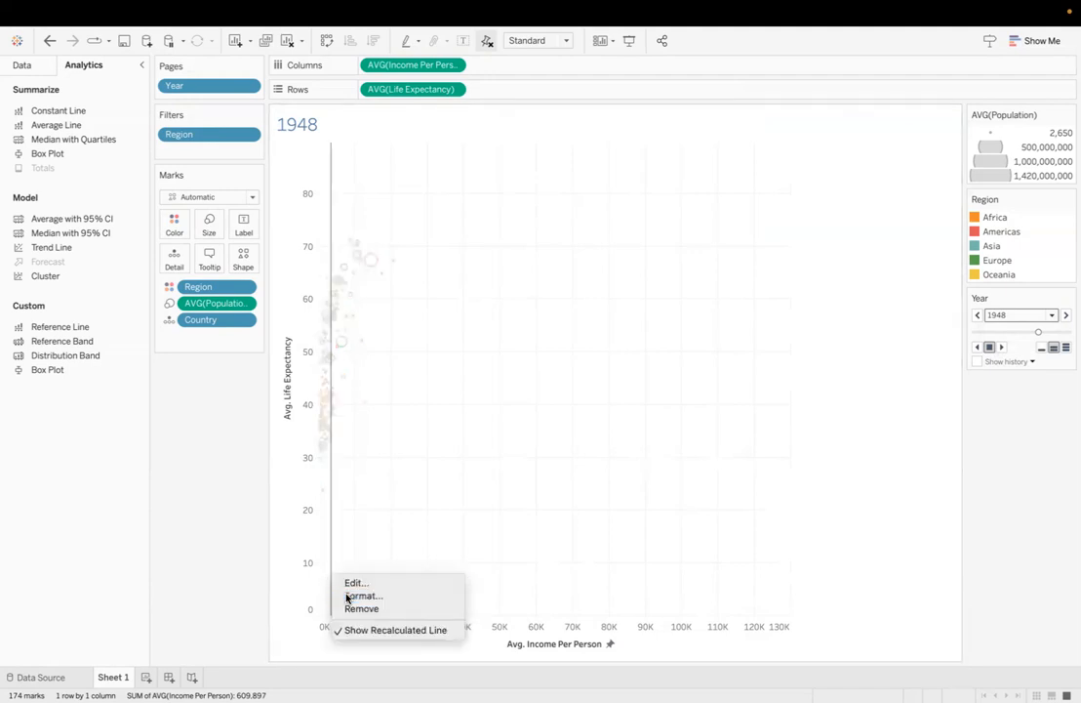
pyautogui.click(348, 595)
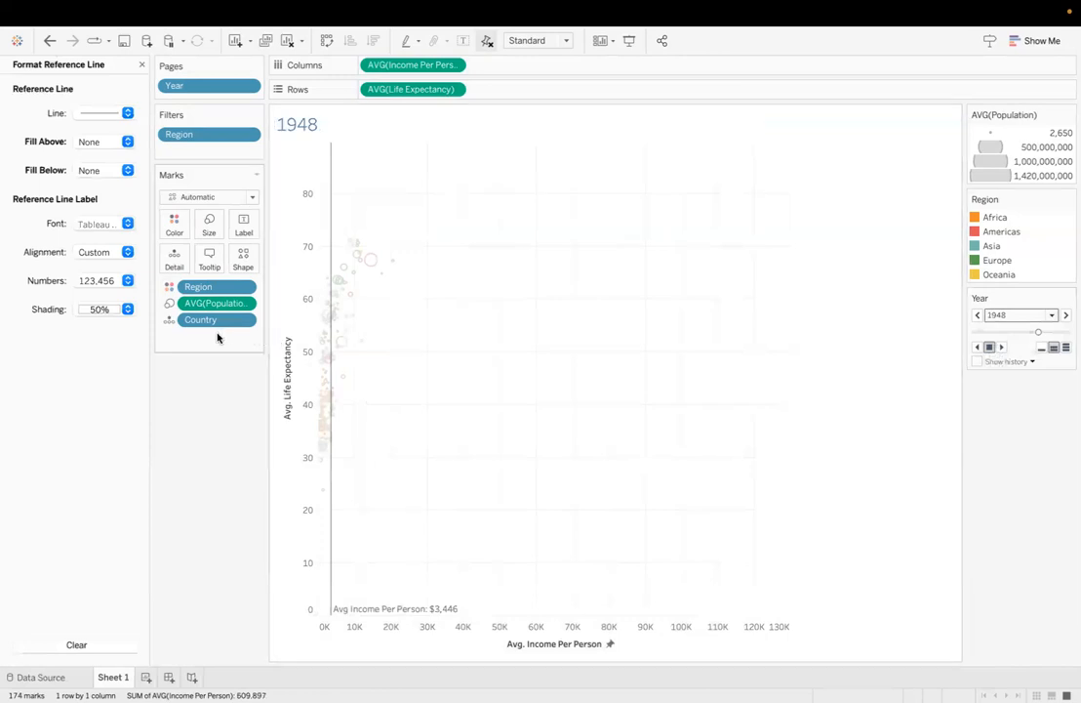
pyautogui.click(126, 114)
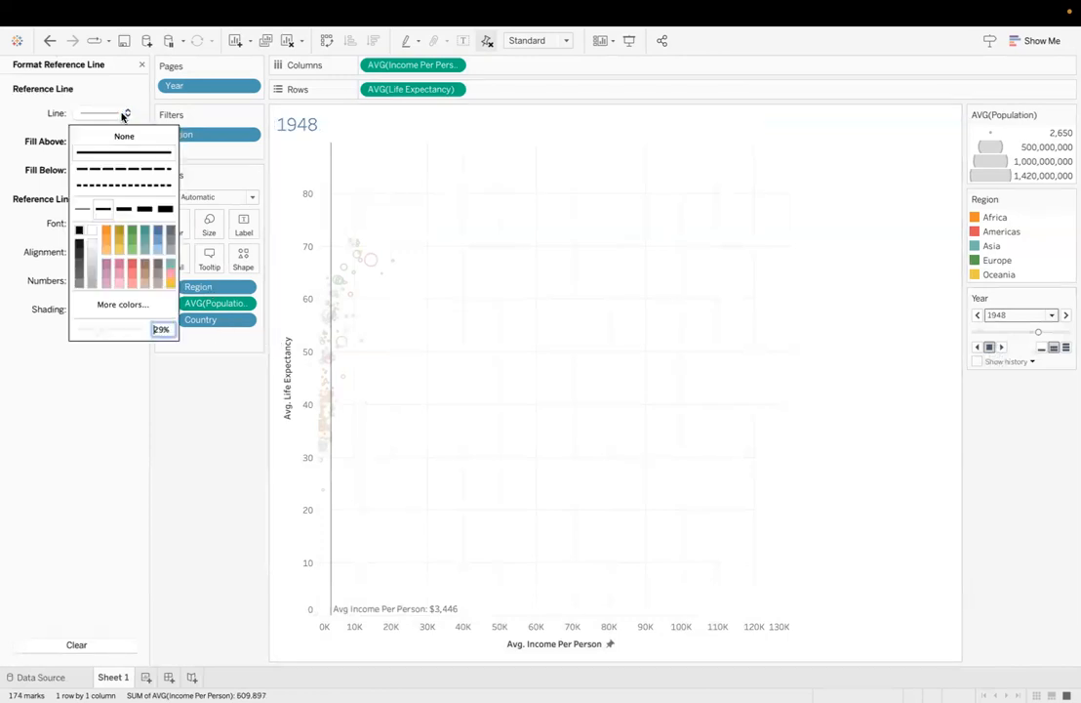
pyautogui.click(125, 186)
pyautogui.click(125, 171)
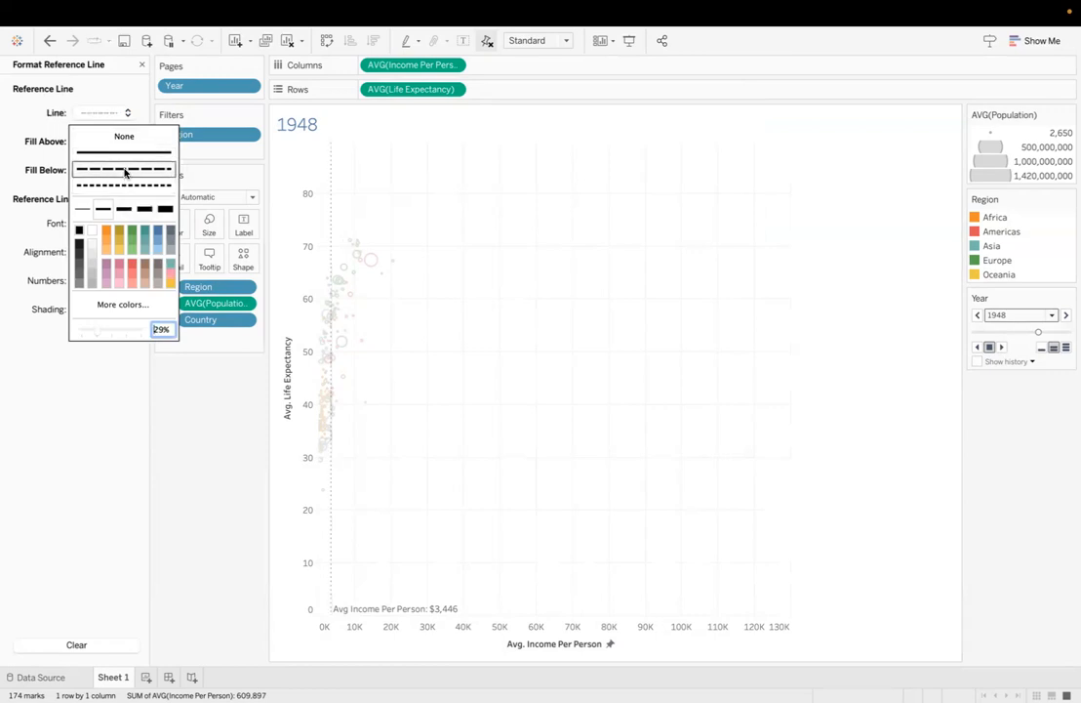
pyautogui.click(38, 115)
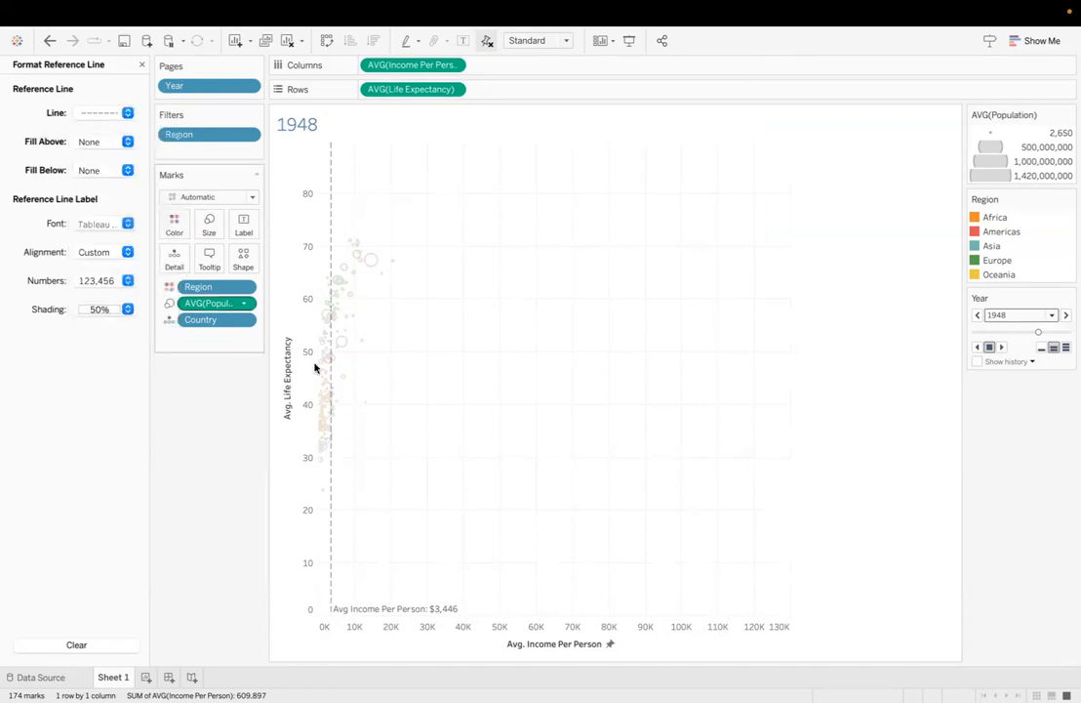
# Step: Align the income reference line's label horizontally to the right and vertically to the top, and close the formatting options
pyautogui.click(110, 256)
pyautogui.click(125, 322)
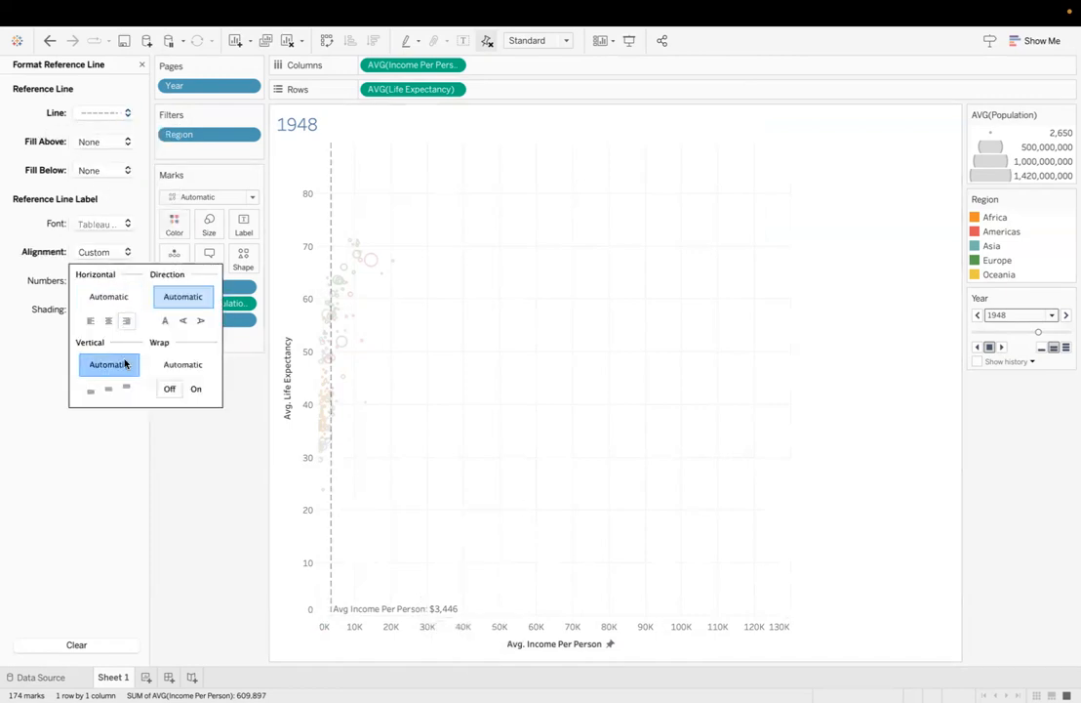
pyautogui.click(124, 388)
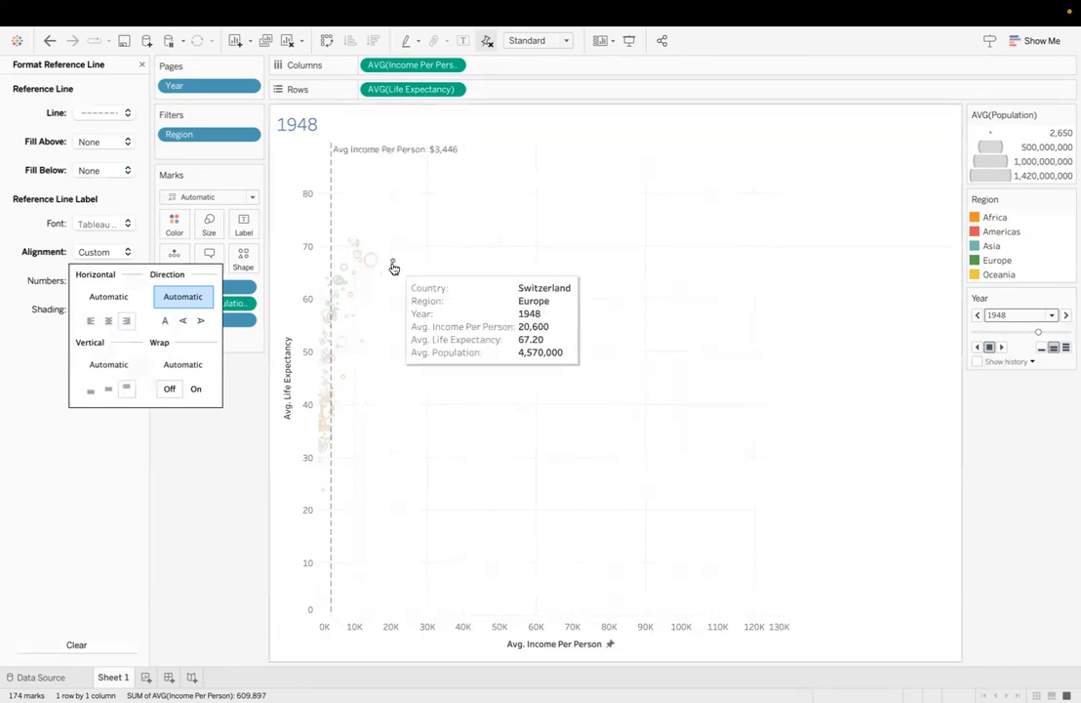
pyautogui.click(246, 406)
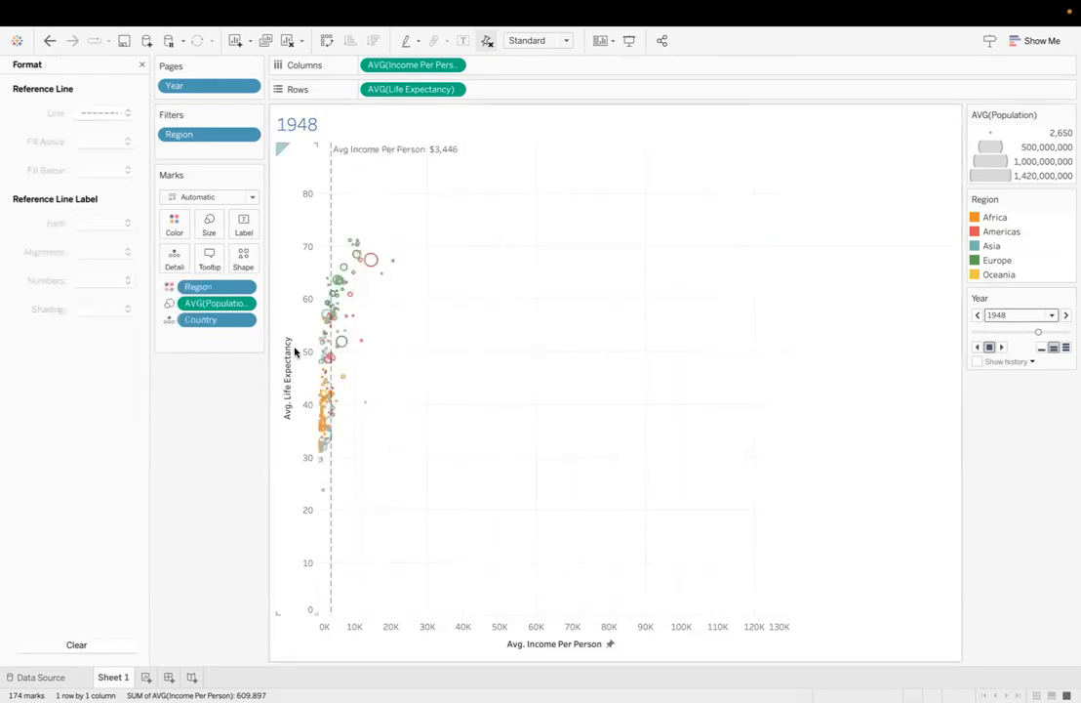
pyautogui.click(141, 64)
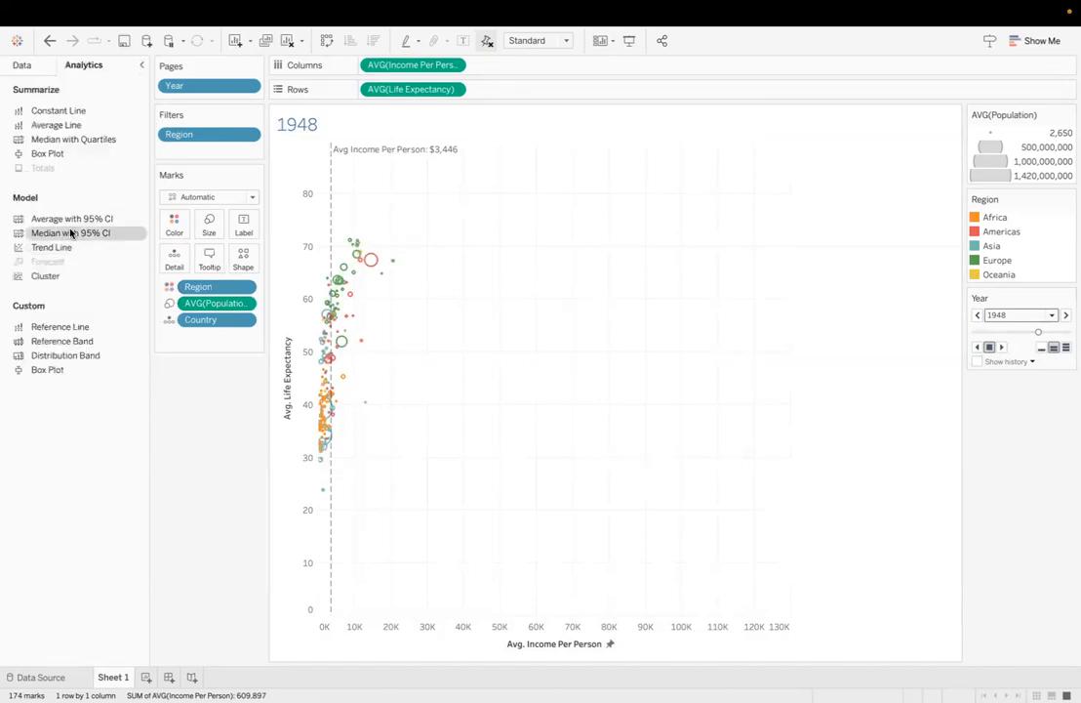
# Step: Add a per-pane average reference line for Life Expectancy with the custom label "Life Expectancy: <Value> years"
pyautogui.moveTo(65, 336); pyautogui.dragTo(447, 244)
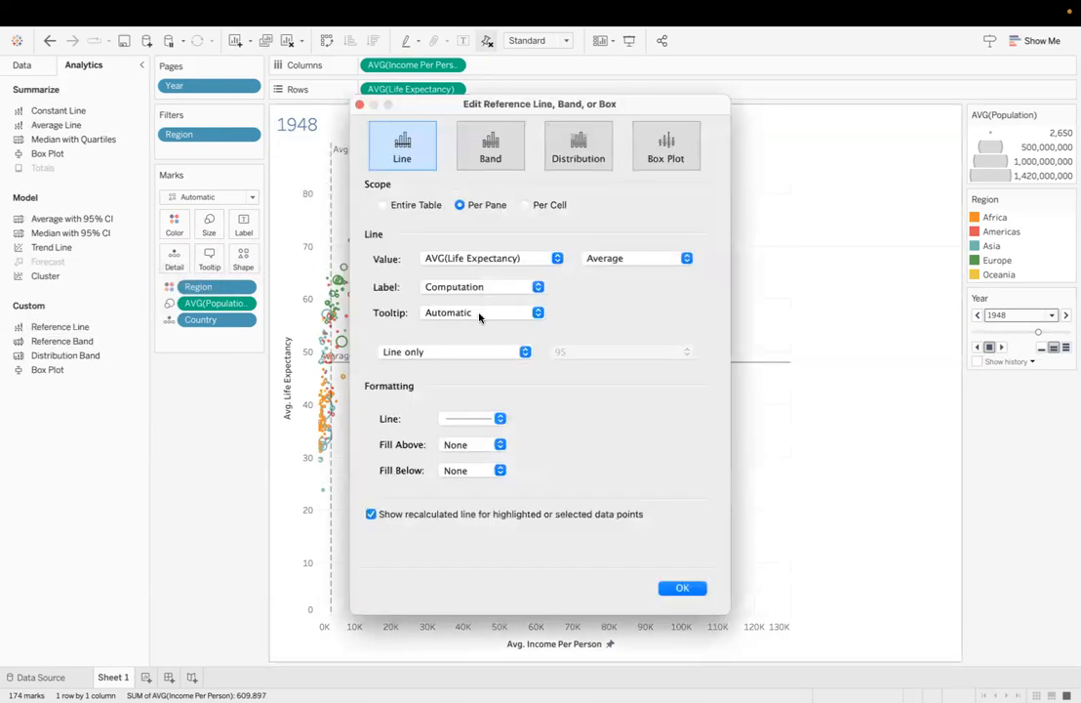
pyautogui.click(485, 289)
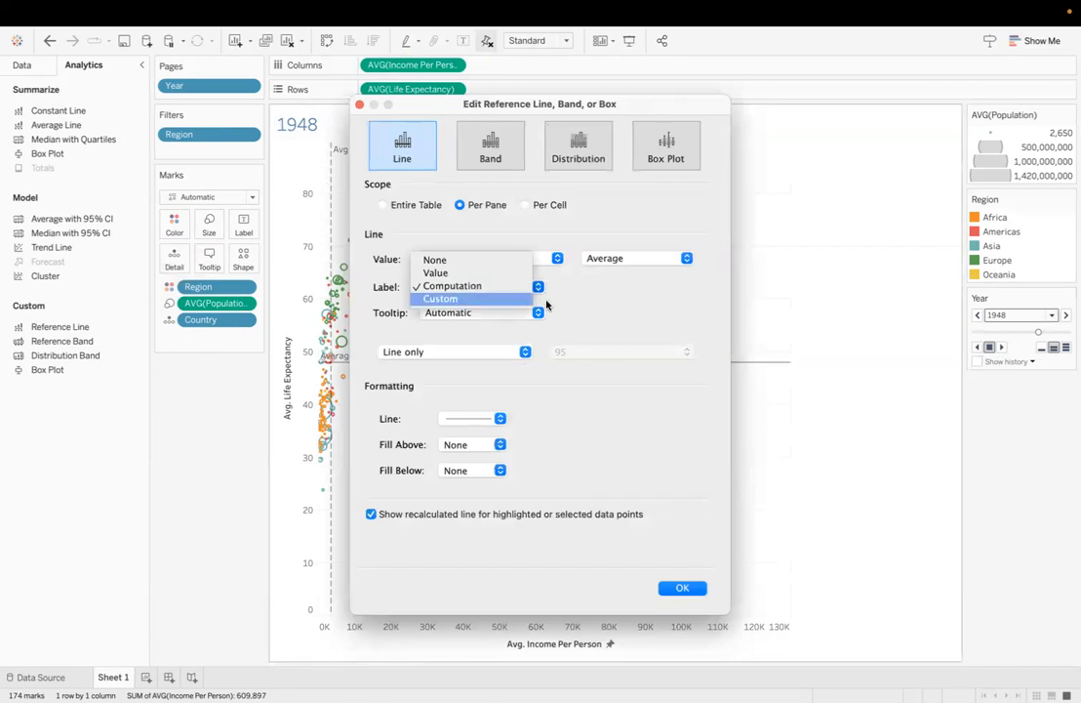
pyautogui.click(532, 300)
pyautogui.click(571, 289)
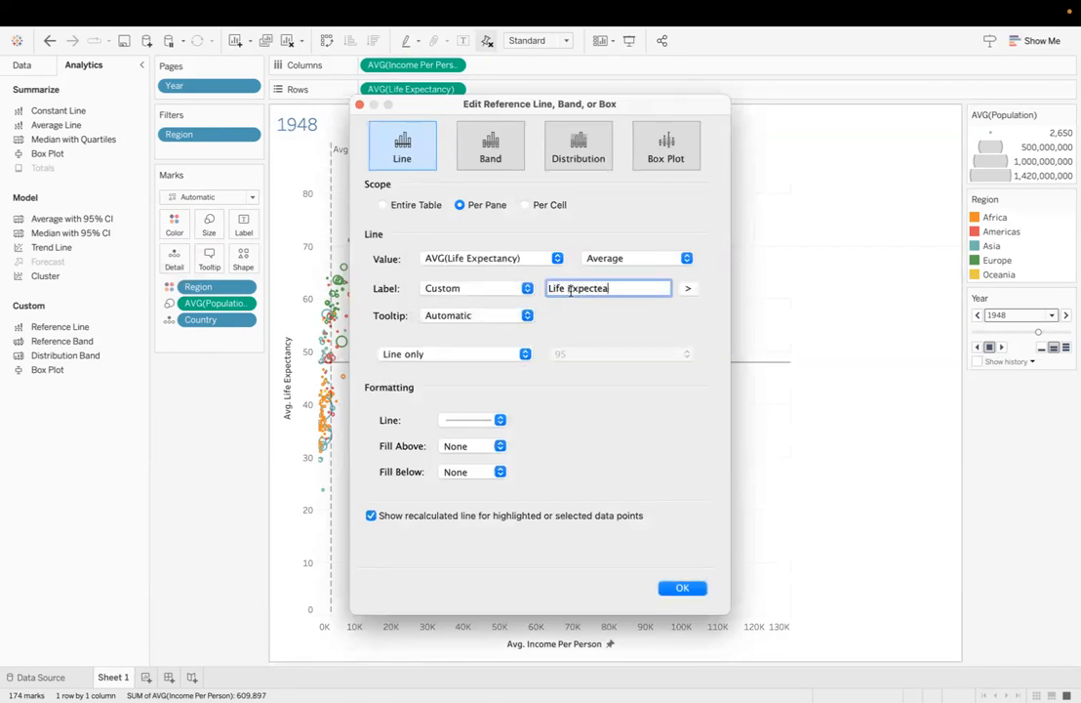
pyautogui.write('Life Expectancy:')
pyautogui.click(692, 289)
pyautogui.click(703, 347)
pyautogui.write('yera')
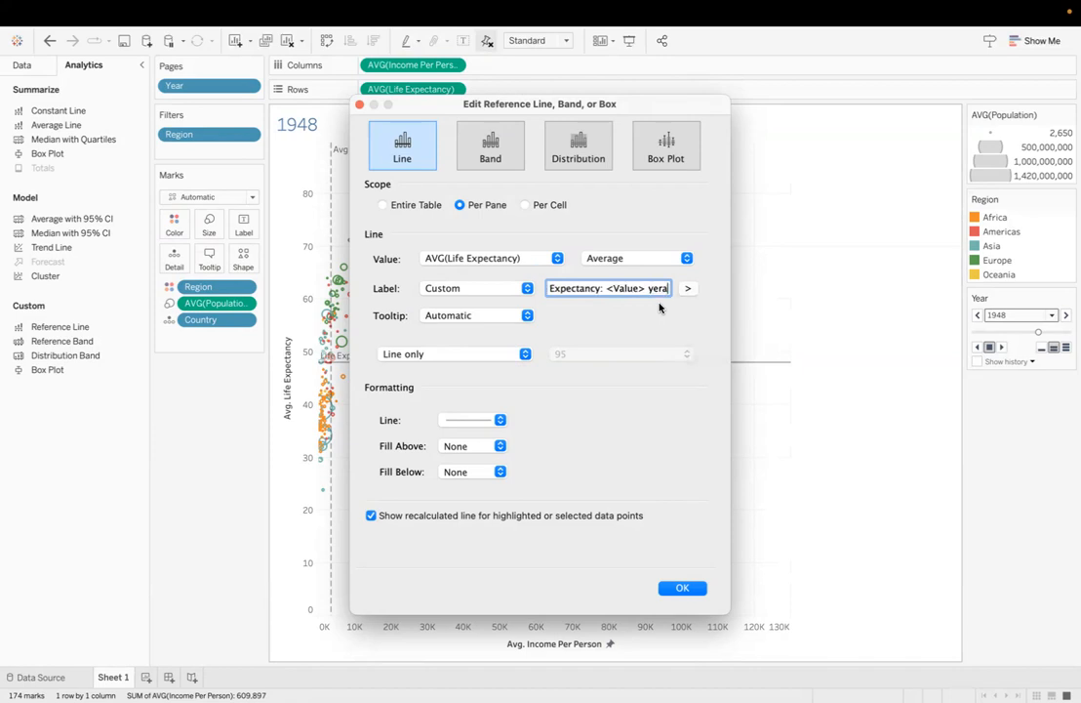
pyautogui.press('BackSpace')
pyautogui.press('BackSpace')
pyautogui.write('ars')
# Step: Give the life expectancy reference line a dashed style and apply its settings
pyautogui.click(482, 420)
pyautogui.click(490, 475)
pyautogui.click(598, 480)
pyautogui.click(680, 589)
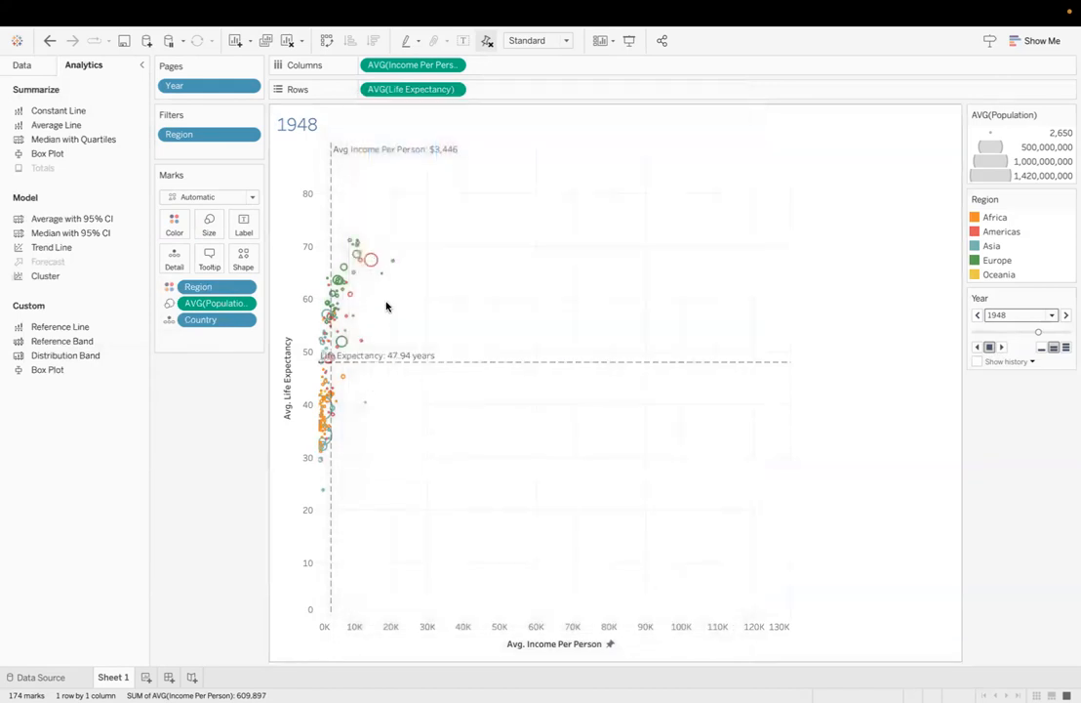
# Step: Align the life expectancy reference line's label horizontally to the right and vertically to the top
pyautogui.click(392, 359)
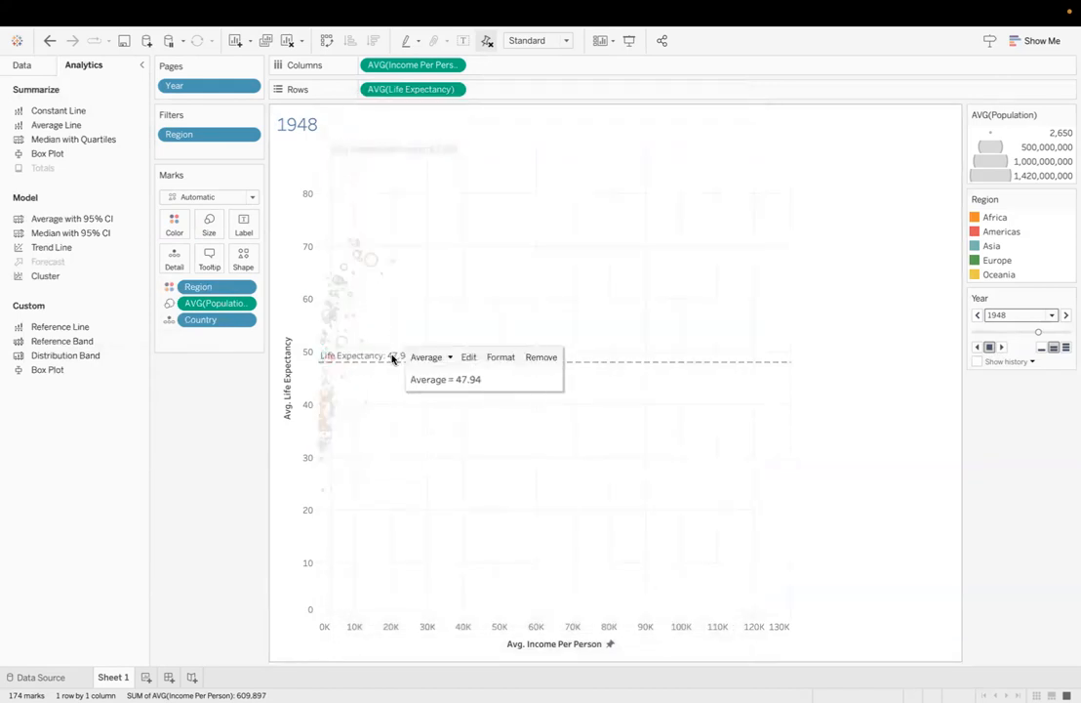
pyautogui.rightClick(392, 359)
pyautogui.click(410, 376)
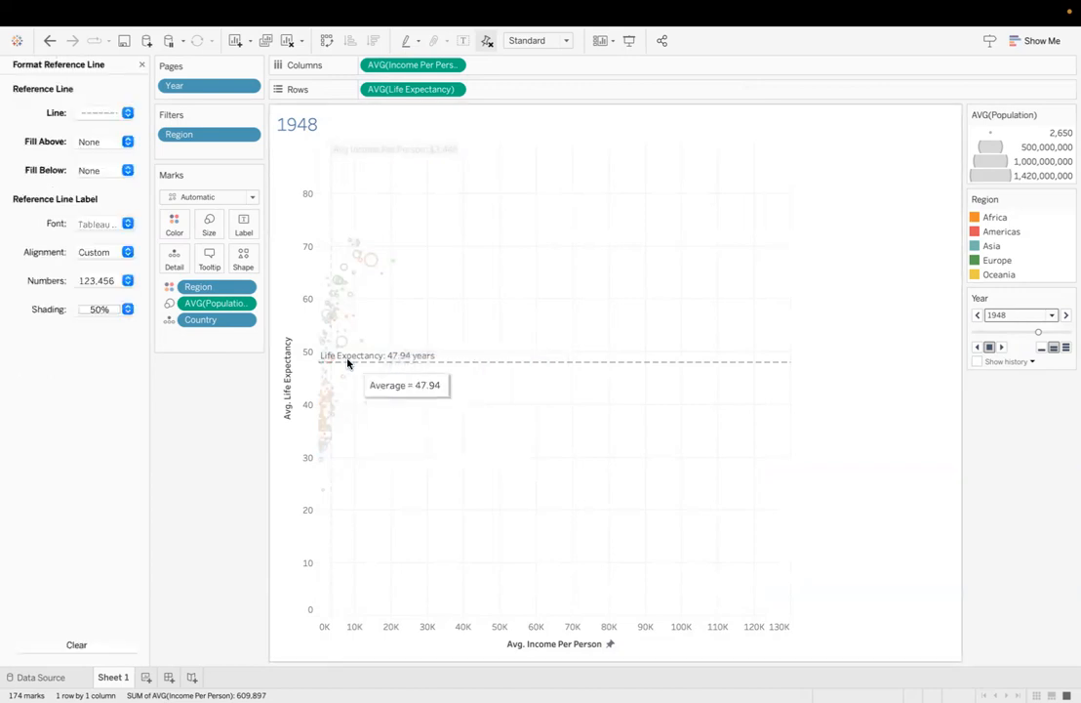
pyautogui.click(100, 256)
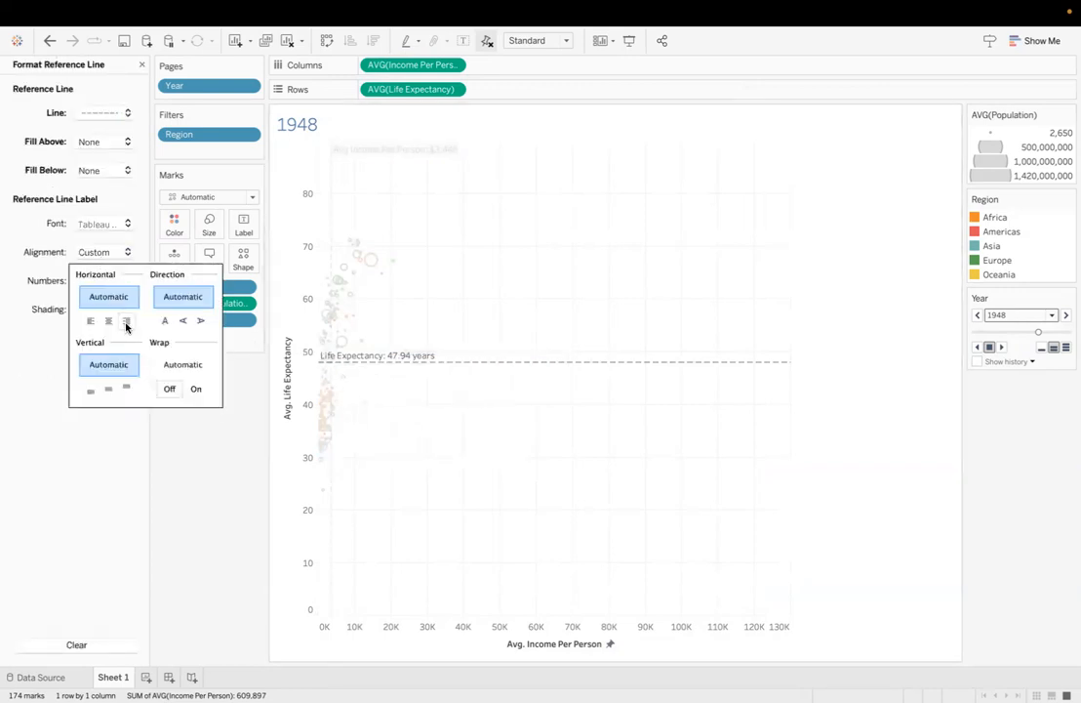
pyautogui.click(126, 321)
pyautogui.click(126, 389)
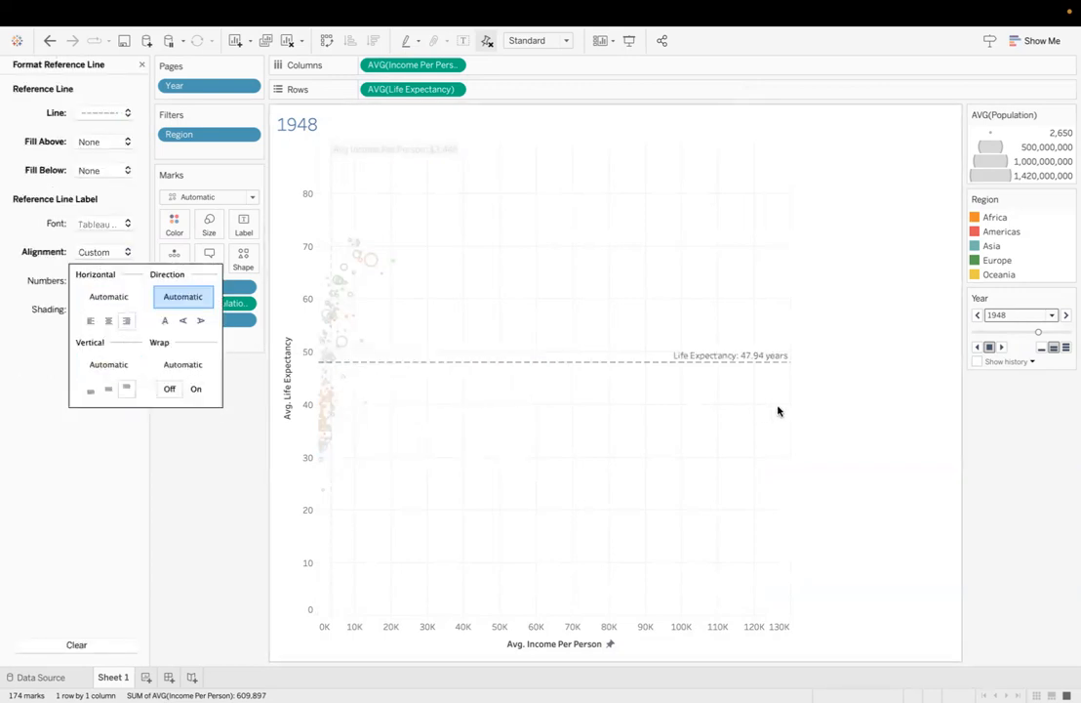
pyautogui.click(874, 418)
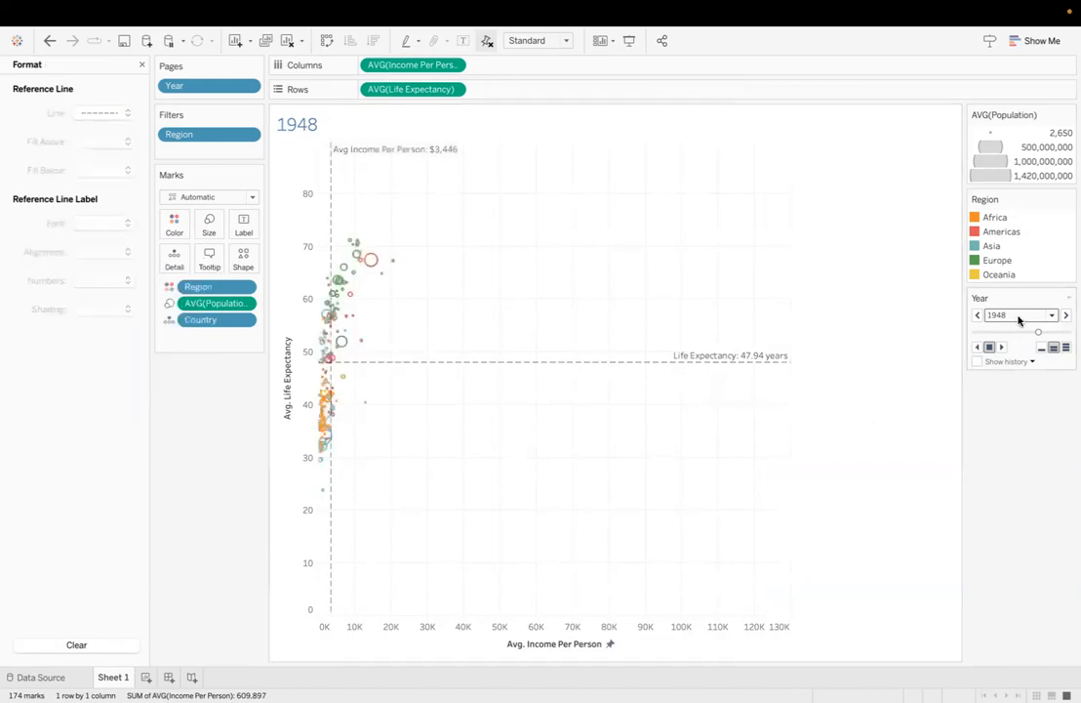
# Step: Set the Year page playback to the fastest speed and play the animation forward from 1948
pyautogui.click(1064, 346)
pyautogui.click(1001, 347)
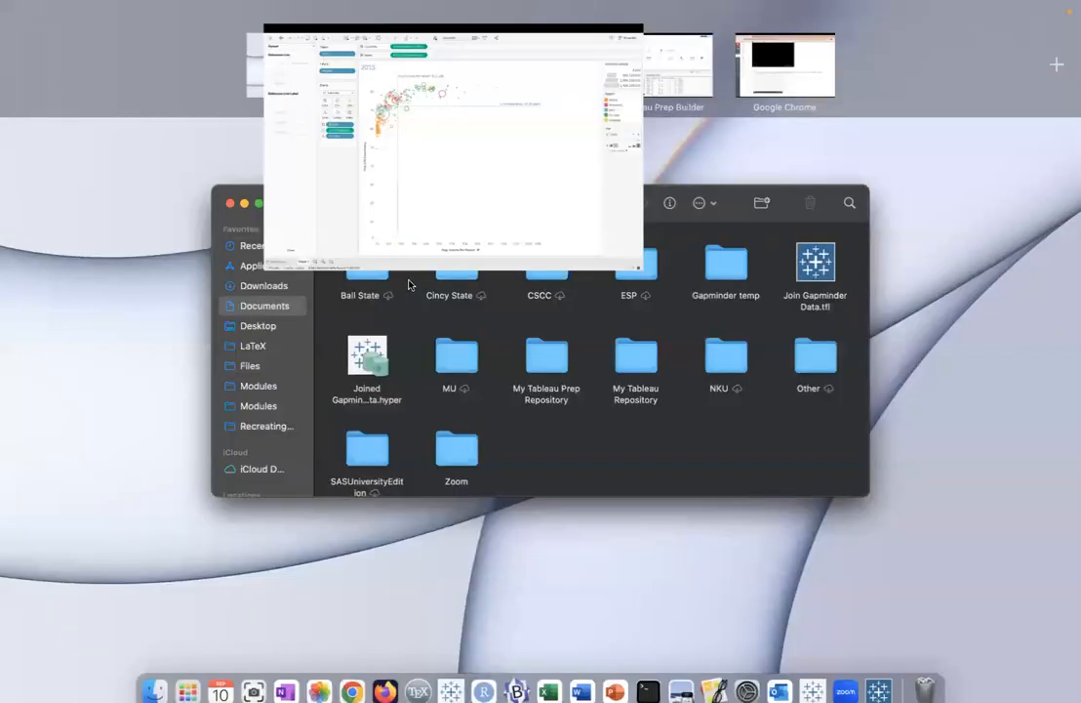
# Step: Switch to the Tableau Prep flow and review its steps from the input files through the joins to the output
pyautogui.hotkey('ctrl', 'Up')
pyautogui.click(649, 78)
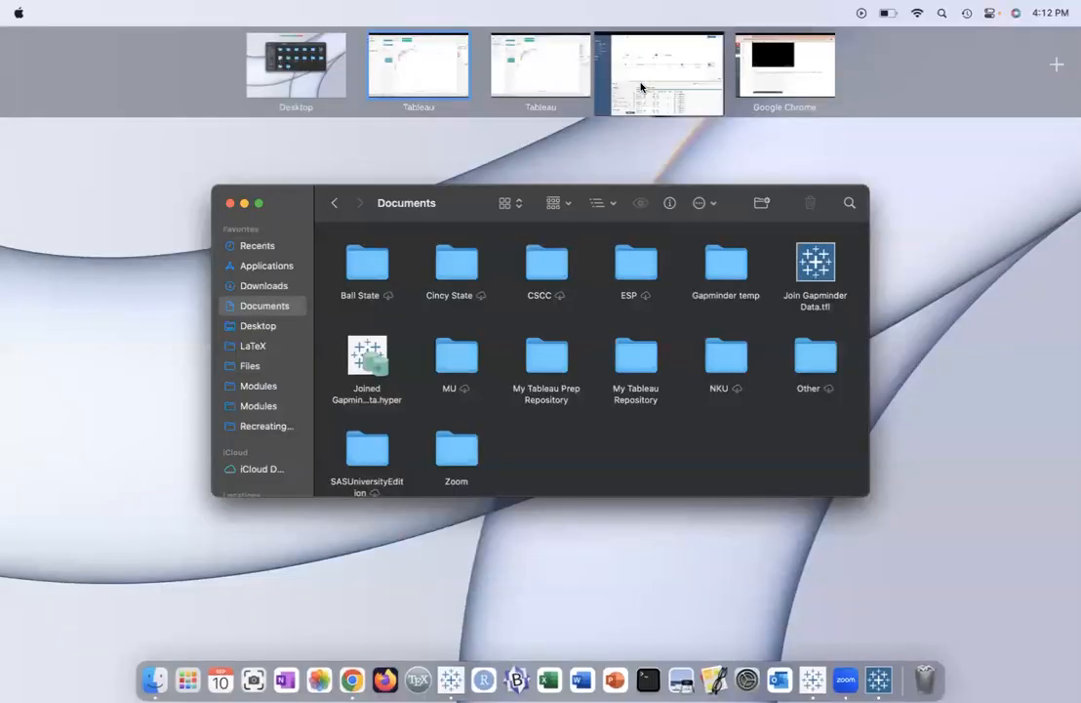
pyautogui.hscroll(-5, 574, 287)
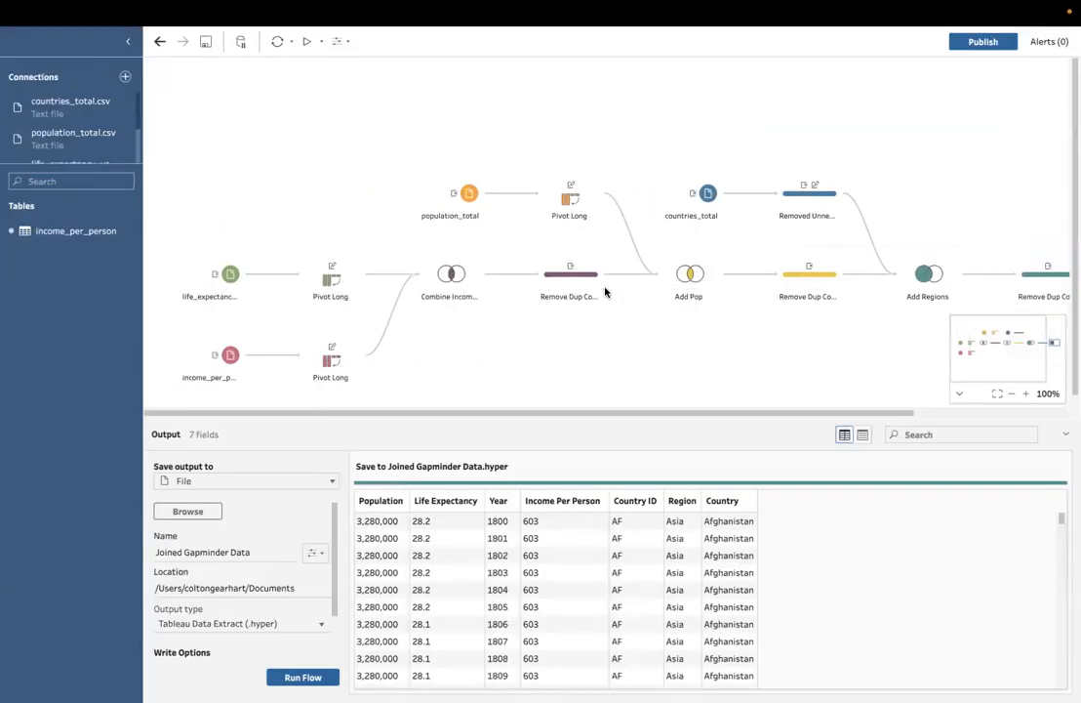
pyautogui.scroll(-1, 605, 291)
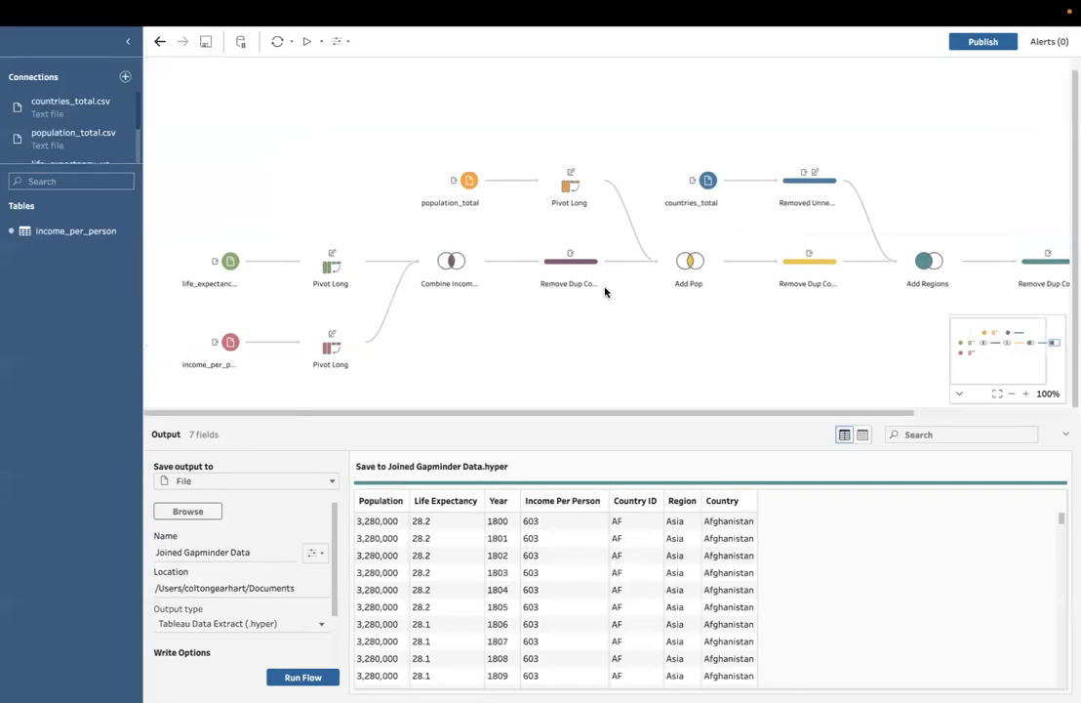
pyautogui.hscroll(4, 605, 291)
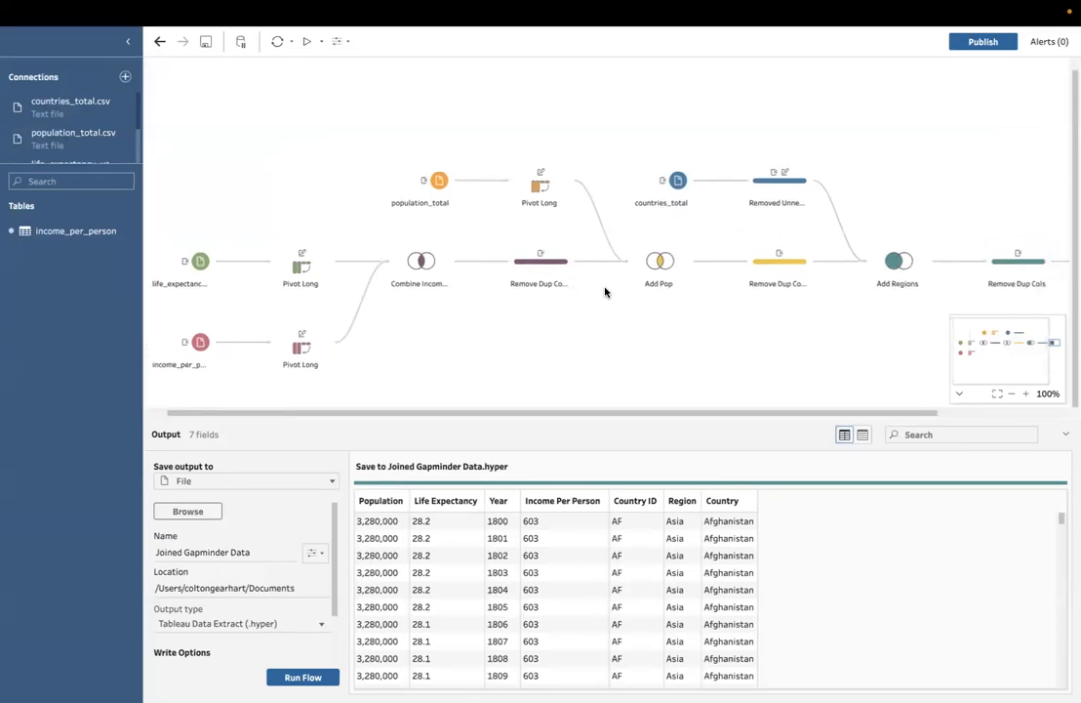
pyautogui.hscroll(5, 605, 290)
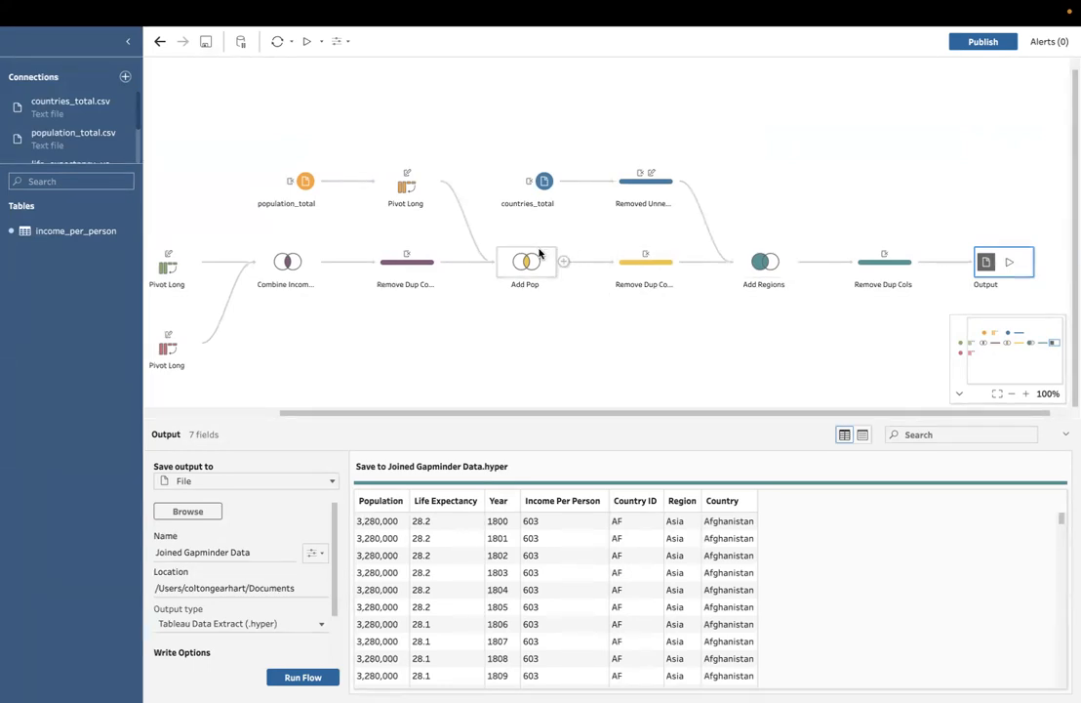
pyautogui.hscroll(-8, 630, 295)
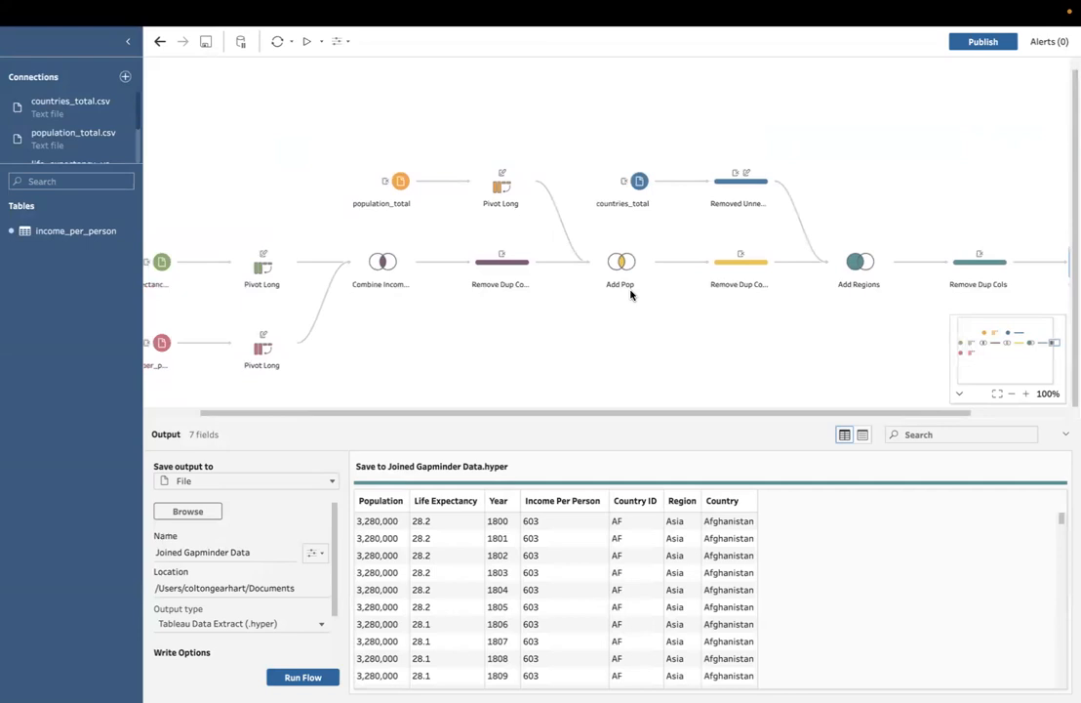